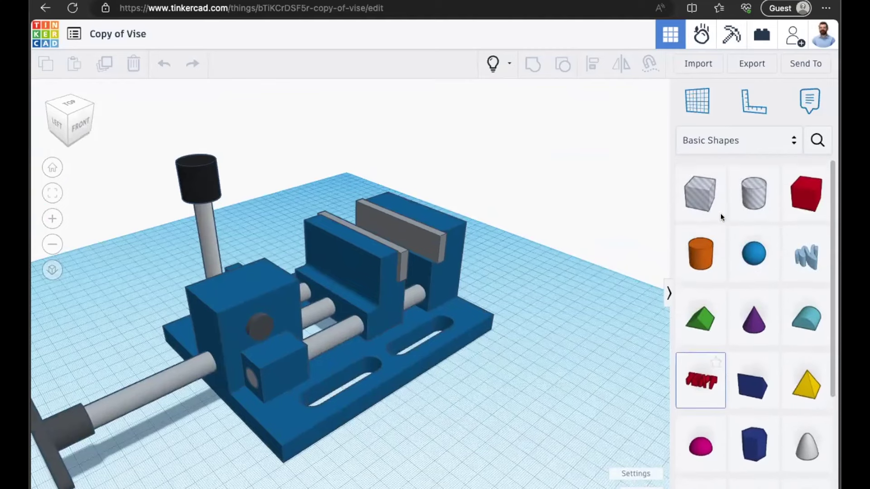
# - Examine the vise model, the available basic shapes and the categories in the shapes library
pyautogui.moveTo(524, 331); pyautogui.dragTo(261, 280, button='right')
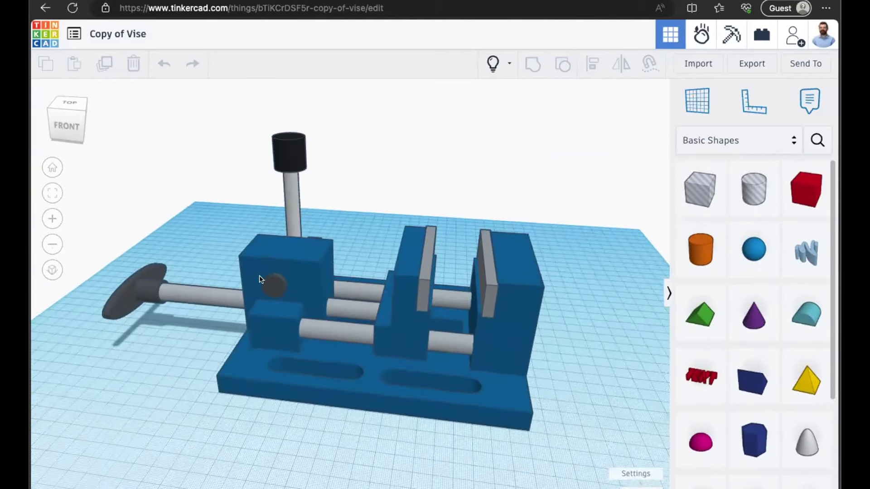
pyautogui.scroll(-1, 782, 230)
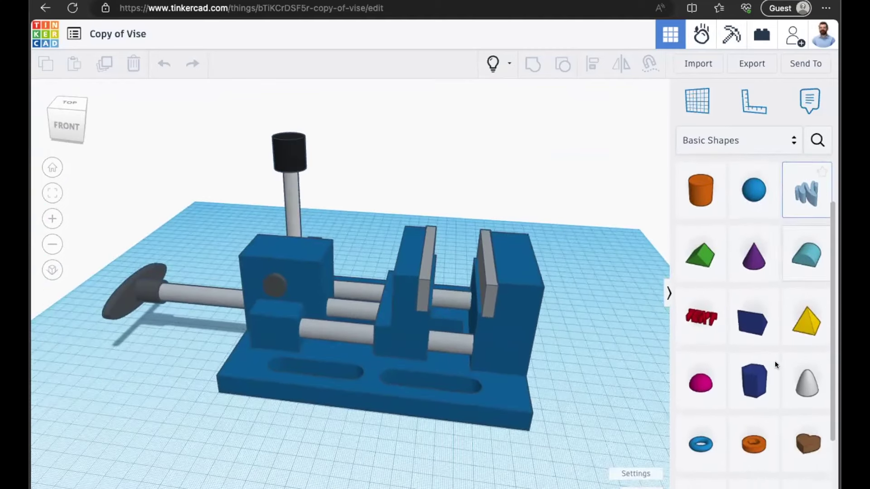
pyautogui.scroll(-2, 770, 363)
pyautogui.scroll(3, 767, 363)
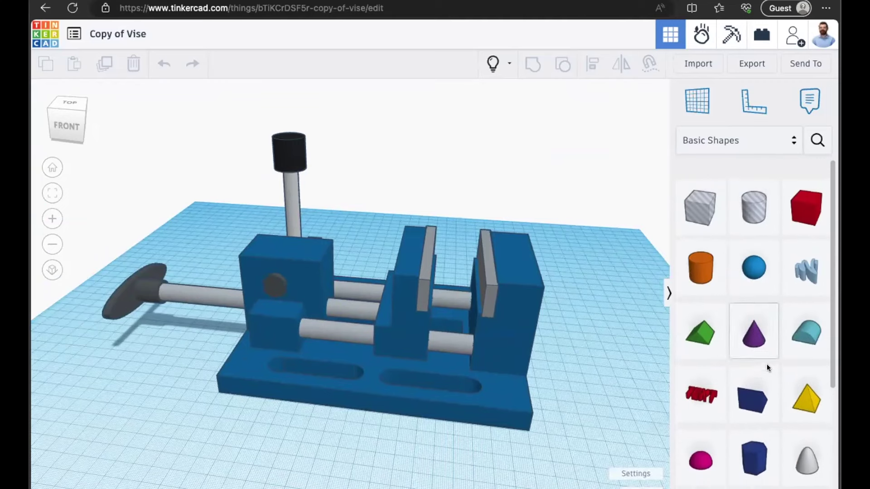
pyautogui.click(738, 143)
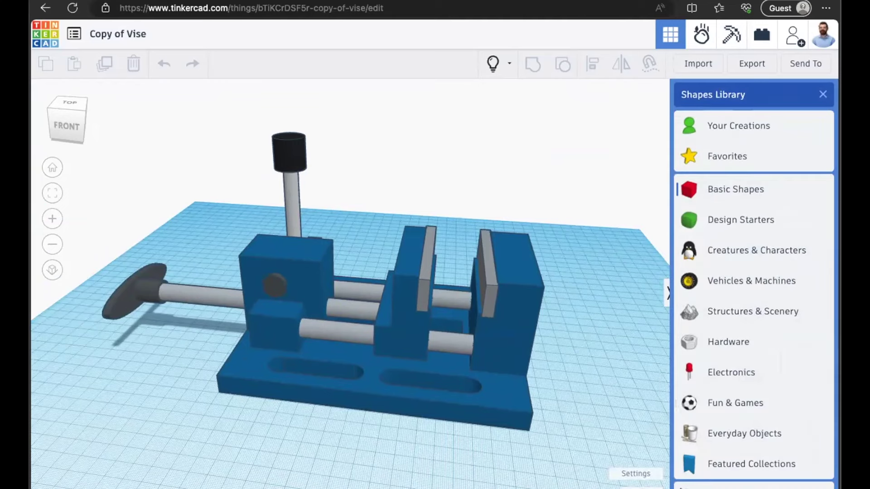
pyautogui.click(610, 404)
pyautogui.moveTo(601, 403); pyautogui.dragTo(471, 245, button='right')
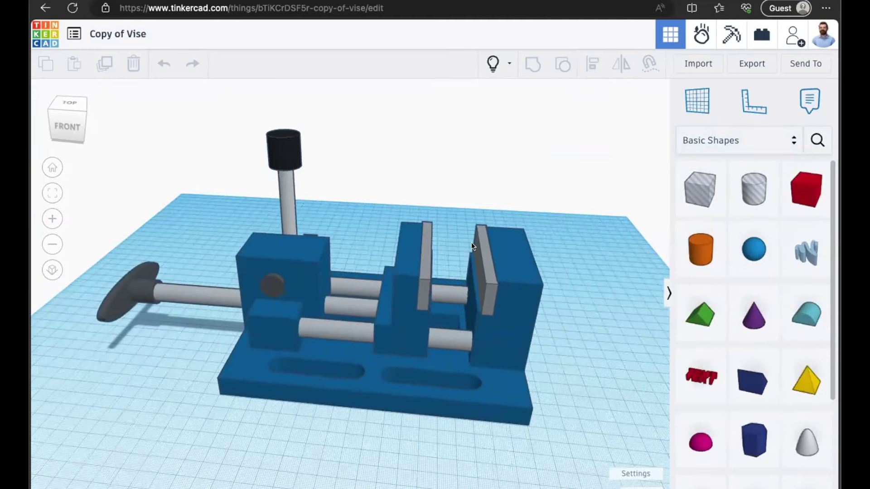
# - Review the Fusion 360 export options for the whole vise design, including team destinations and send targets, and cancel the transfer
pyautogui.click(752, 64)
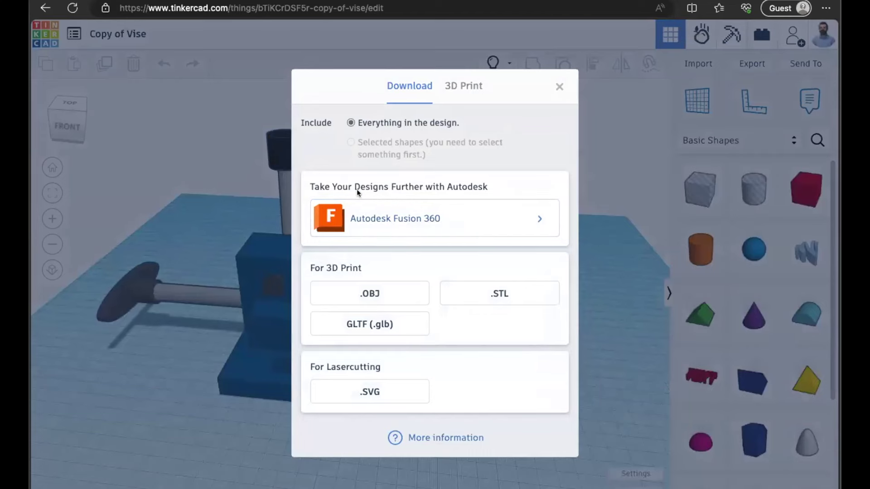
pyautogui.click(446, 218)
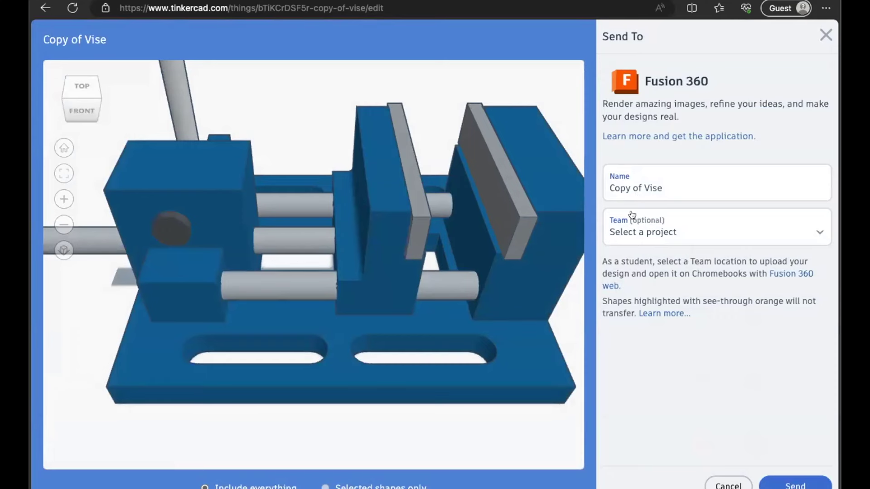
pyautogui.click(645, 226)
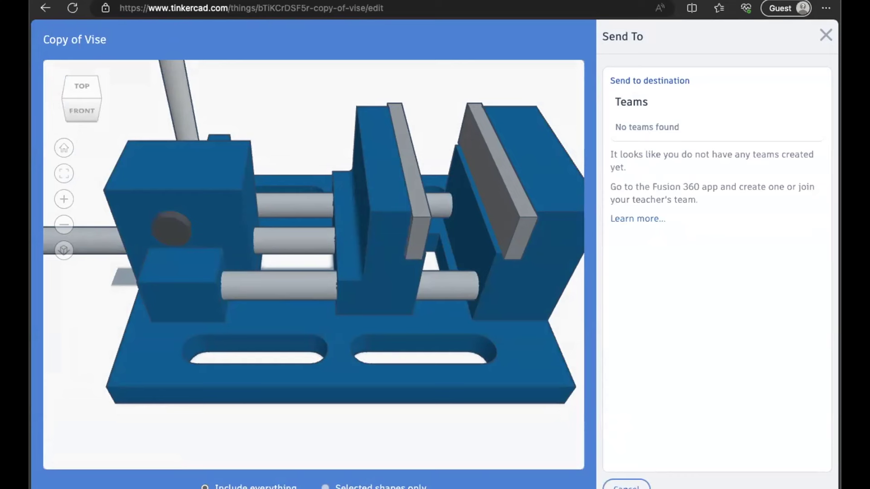
pyautogui.click(627, 488)
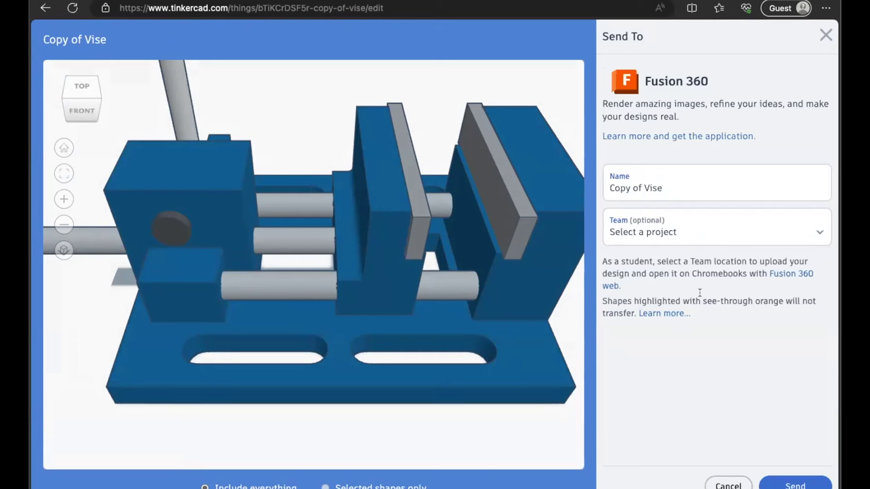
pyautogui.click(783, 484)
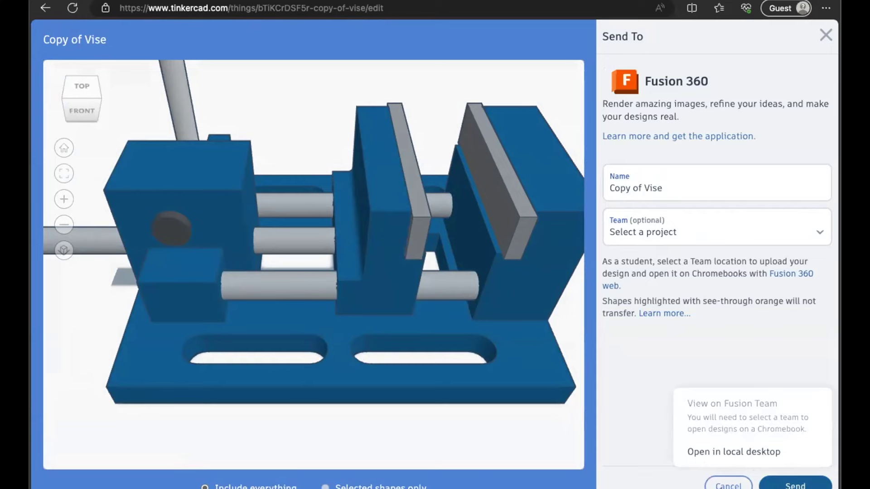
pyautogui.click(725, 486)
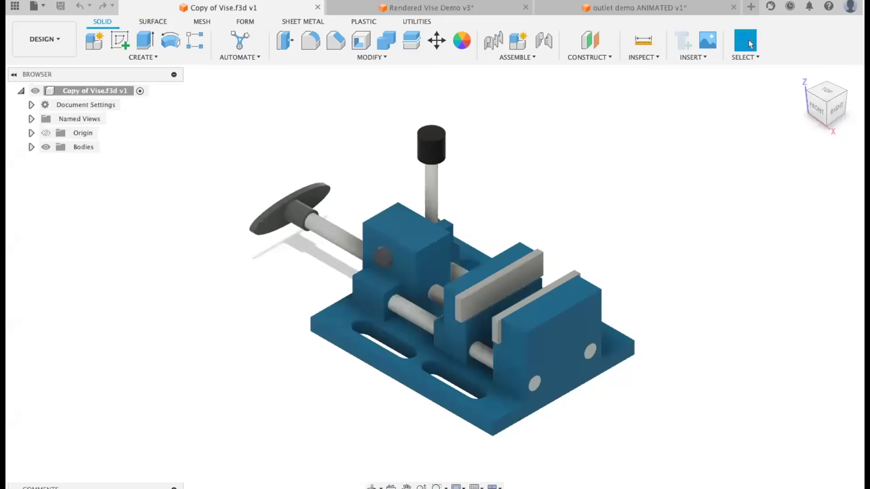
# - In Fusion 360, inspect the vise's separate bodies by temporarily hiding Body2, Body4 and Body6, and collapse the Bodies folder
pyautogui.keyDown('shift'); pyautogui.moveTo(290, 356); pyautogui.dragTo(234, 325, button='middle'); pyautogui.keyUp('shift')
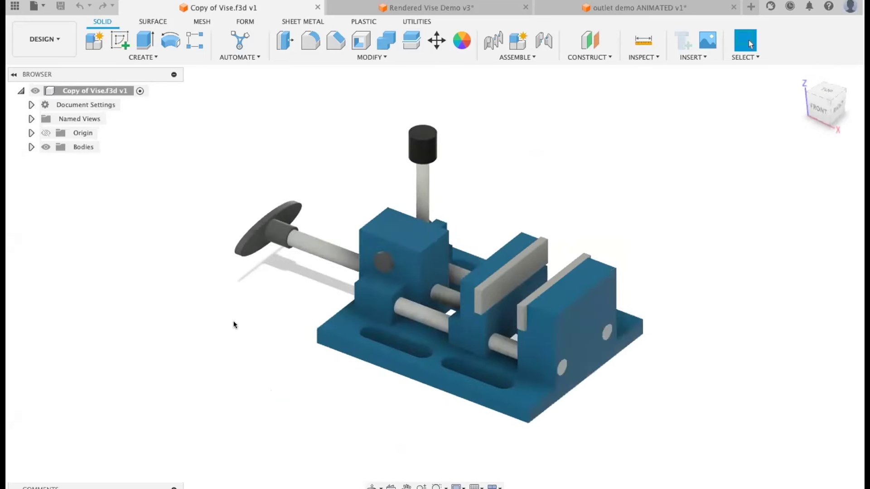
pyautogui.click(31, 147)
pyautogui.click(57, 175)
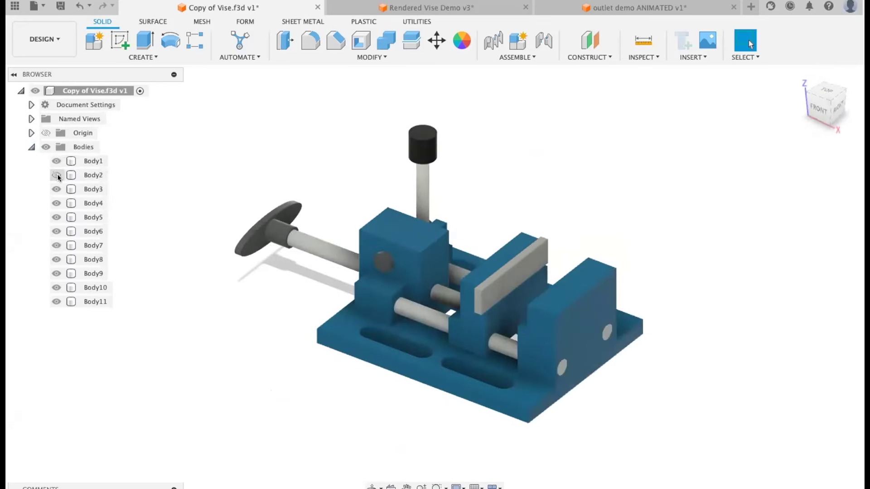
pyautogui.click(57, 175)
pyautogui.click(57, 204)
pyautogui.click(57, 204)
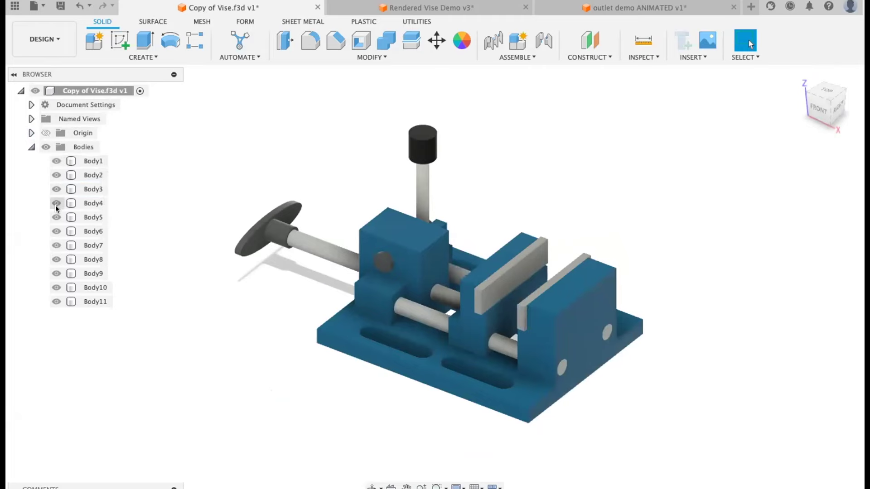
pyautogui.click(56, 231)
pyautogui.click(55, 231)
pyautogui.moveTo(238, 353)
pyautogui.keyDown('shift'); pyautogui.mouseDown(button='middle')
pyautogui.moveTo(382, 321)
pyautogui.moveTo(373, 303)
pyautogui.moveTo(278, 331)
pyautogui.moveTo(252, 351)
pyautogui.mouseUp(button='middle'); pyautogui.keyUp('shift')
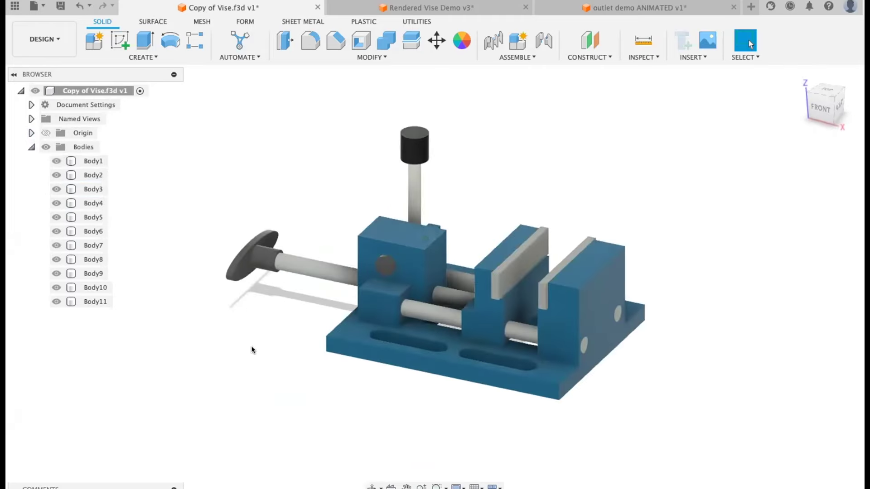
pyautogui.keyDown('shift'); pyautogui.moveTo(457, 277); pyautogui.dragTo(566, 275, button='middle'); pyautogui.keyUp('shift')
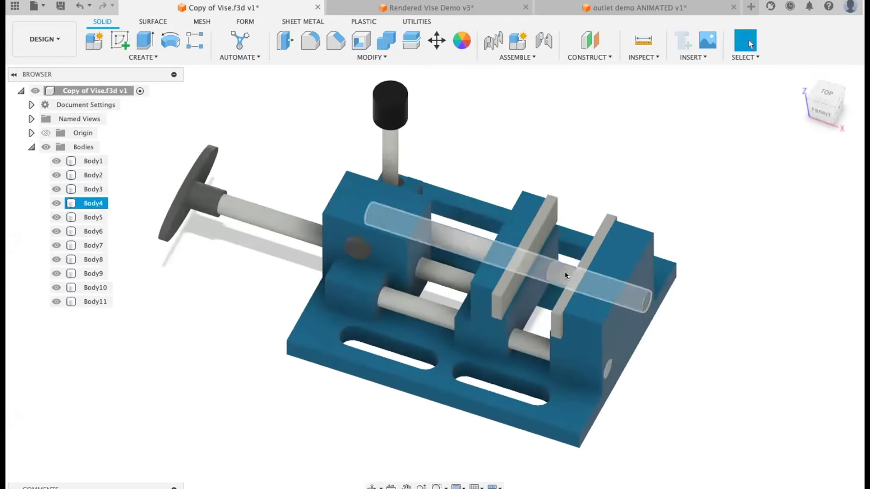
pyautogui.keyDown('shift'); pyautogui.moveTo(480, 345); pyautogui.dragTo(463, 303, button='middle'); pyautogui.keyUp('shift')
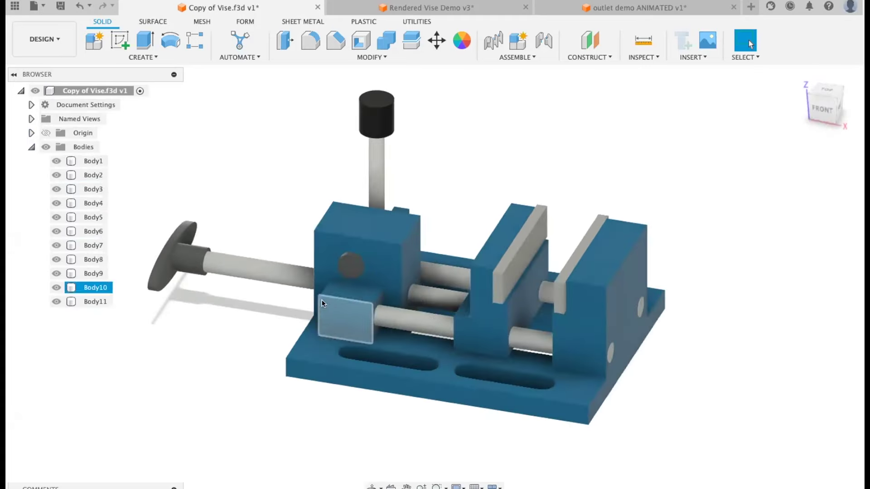
pyautogui.click(31, 147)
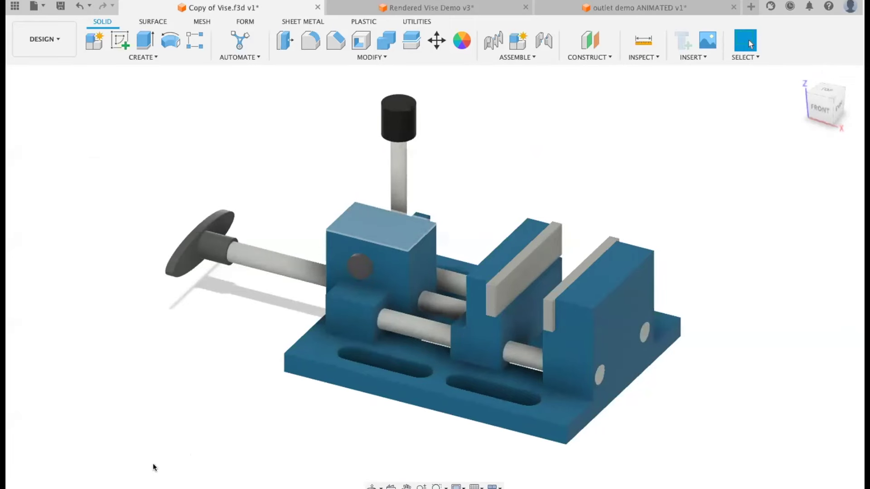
# - Enable design history capture for the Copy of Vise design
pyautogui.keyDown('shift'); pyautogui.moveTo(254, 388); pyautogui.dragTo(278, 396, button='middle'); pyautogui.keyUp('shift')
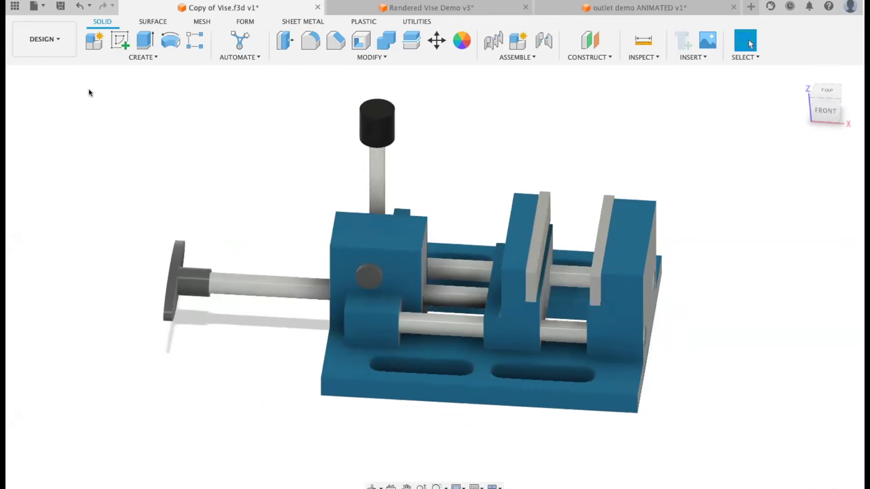
pyautogui.click(61, 89)
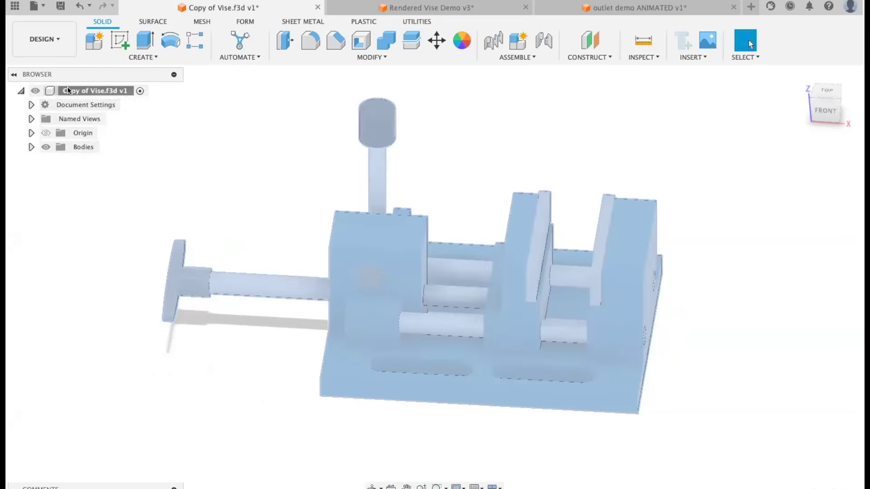
pyautogui.rightClick(68, 90)
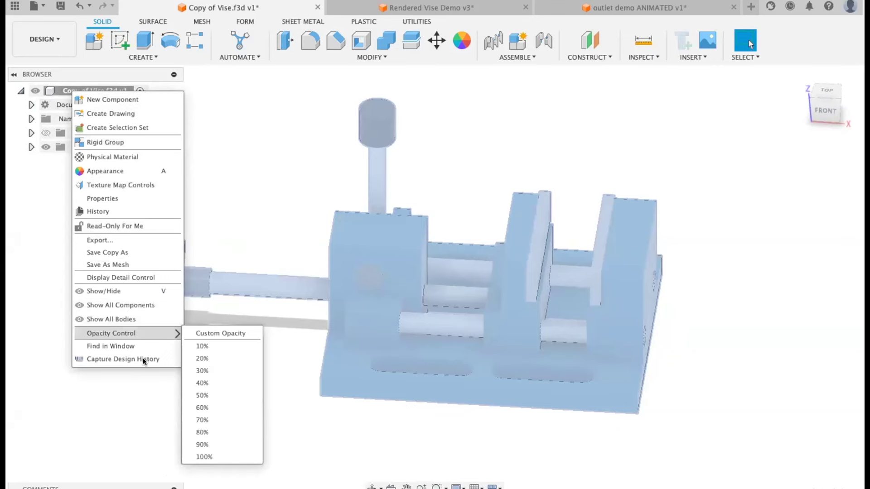
pyautogui.click(121, 360)
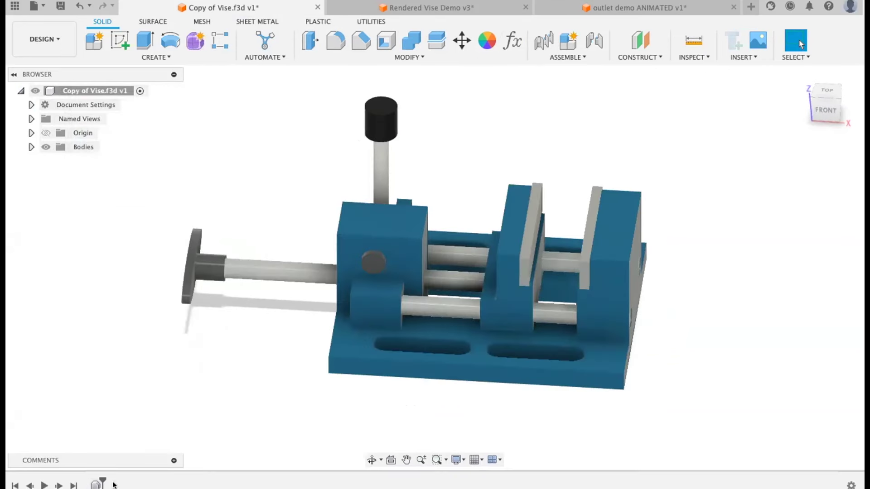
# - Extrude the top face of the black handle knob upward by 10 mm, joined to the knob
pyautogui.keyDown('shift'); pyautogui.moveTo(311, 379); pyautogui.dragTo(192, 439, button='middle'); pyautogui.keyUp('shift')
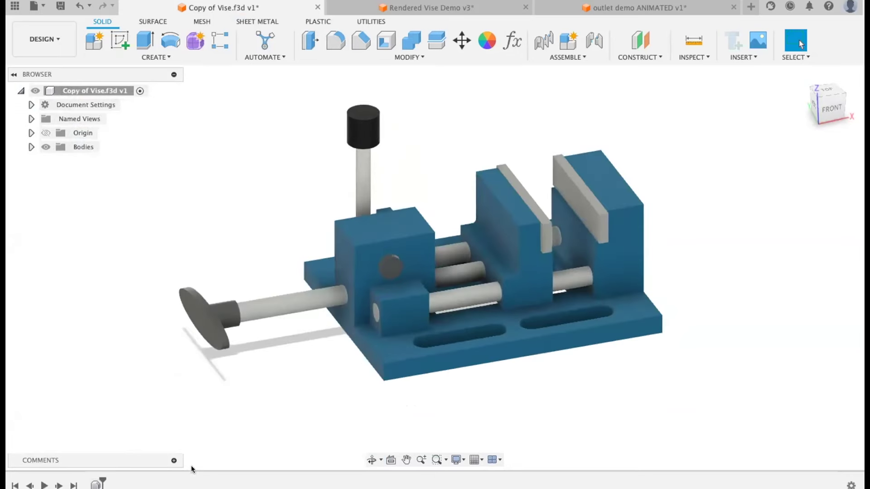
pyautogui.scroll(5, 358, 91)
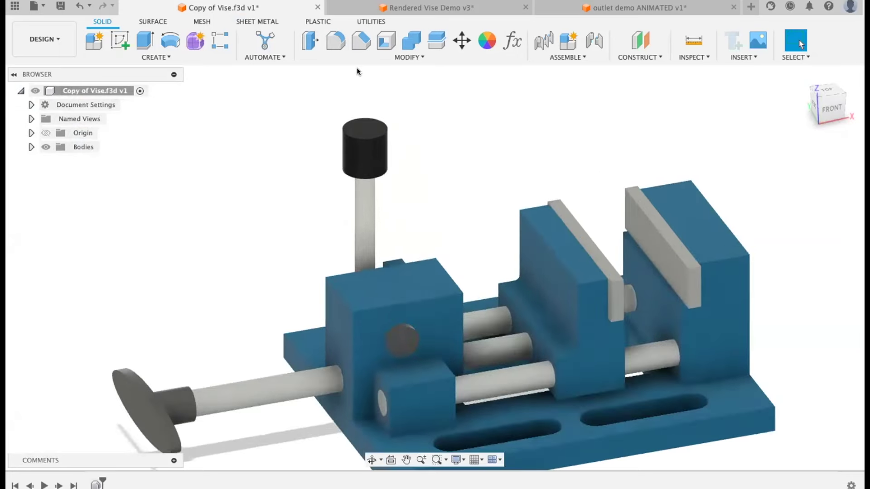
pyautogui.scroll(2, 361, 107)
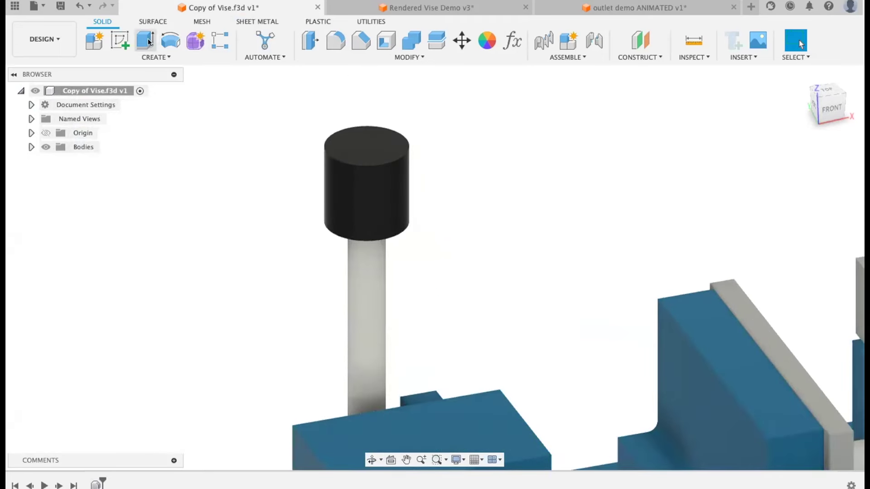
pyautogui.click(145, 40)
pyautogui.click(355, 146)
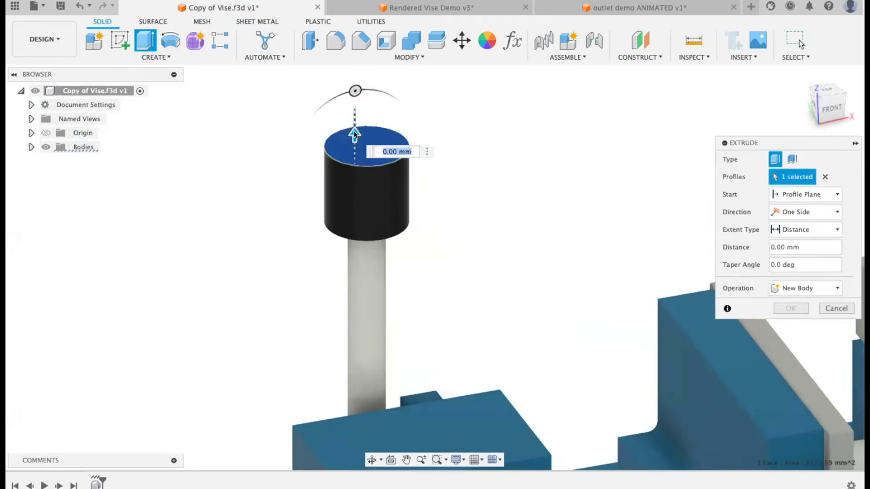
pyautogui.moveTo(356, 103)
pyautogui.mouseDown()
pyautogui.moveTo(355, 79)
pyautogui.moveTo(355, 97)
pyautogui.mouseUp()
pyautogui.click(790, 308)
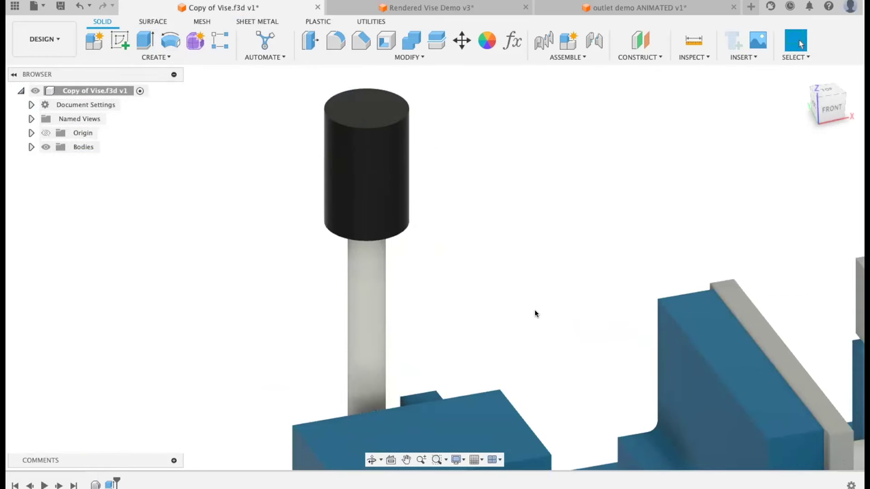
# - Edit the knob's extrude feature from the design history and set its distance to 5 mm
pyautogui.keyDown('shift'); pyautogui.moveTo(534, 313); pyautogui.dragTo(448, 303, button='middle'); pyautogui.keyUp('shift')
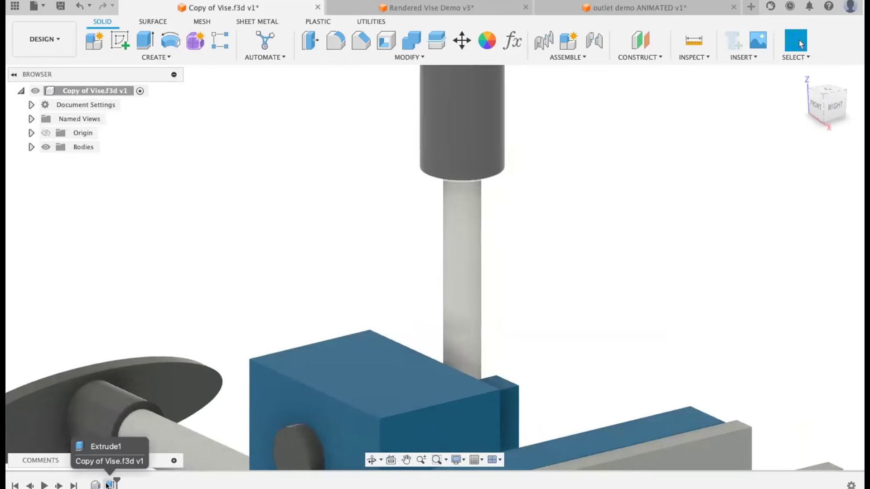
pyautogui.doubleClick(107, 485)
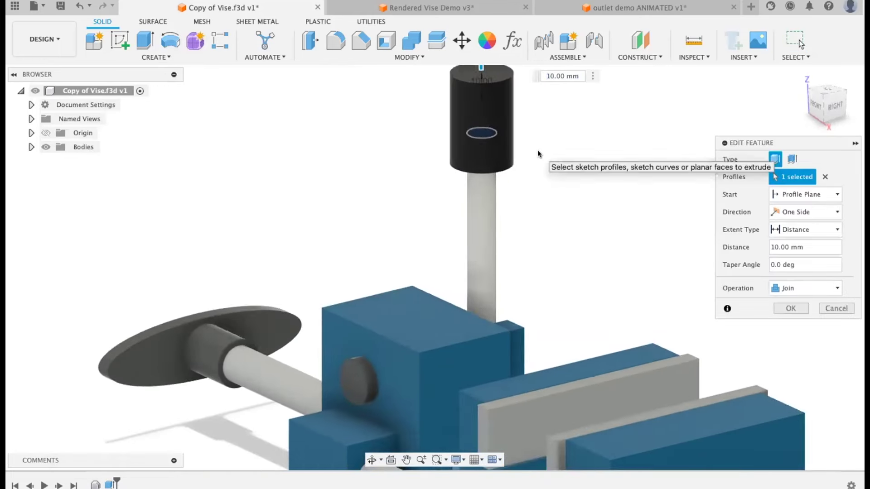
pyautogui.scroll(-3, 537, 187)
pyautogui.moveTo(487, 109); pyautogui.dragTo(490, 122)
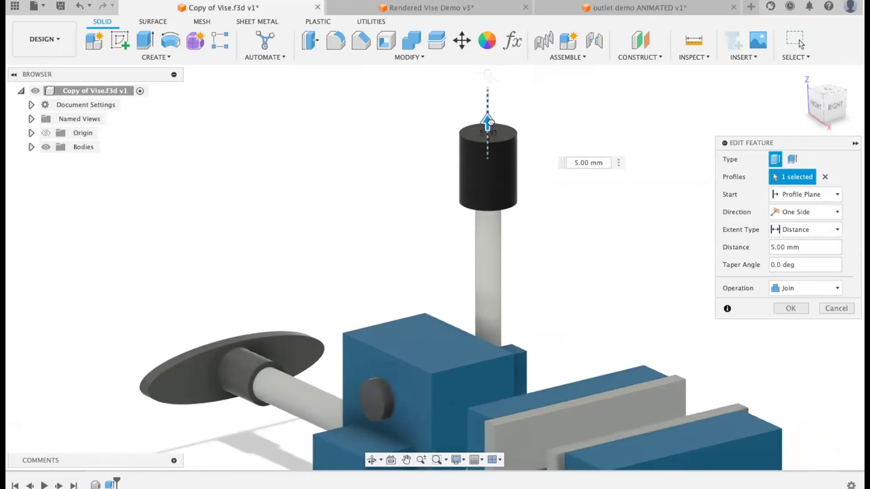
pyautogui.click(791, 308)
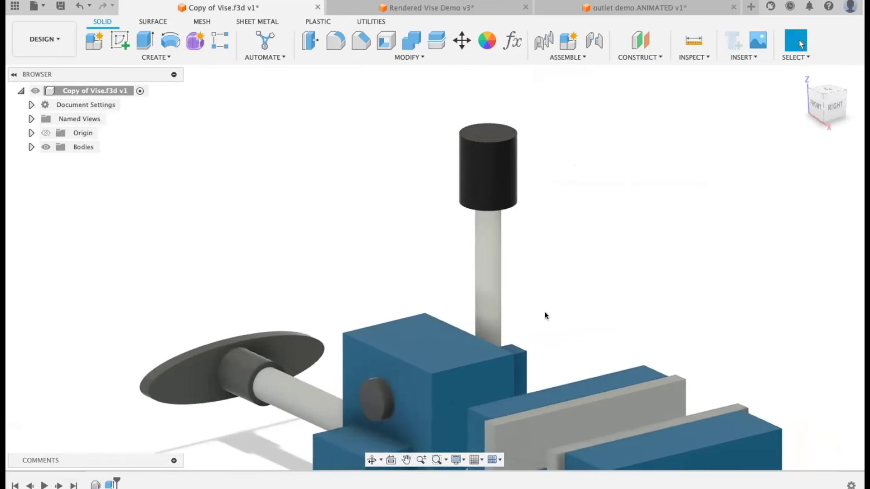
# - Examine the edited knob and the complete vise from several angles
pyautogui.keyDown('shift'); pyautogui.moveTo(195, 367); pyautogui.dragTo(341, 340, button='middle'); pyautogui.keyUp('shift')
pyautogui.moveTo(523, 214); pyautogui.dragTo(317, 247, button='middle')
pyautogui.scroll(-4, 412, 230)
pyautogui.moveTo(413, 236); pyautogui.dragTo(436, 280, button='middle')
pyautogui.keyDown('shift'); pyautogui.moveTo(435, 280); pyautogui.dragTo(378, 274, button='middle'); pyautogui.keyUp('shift')
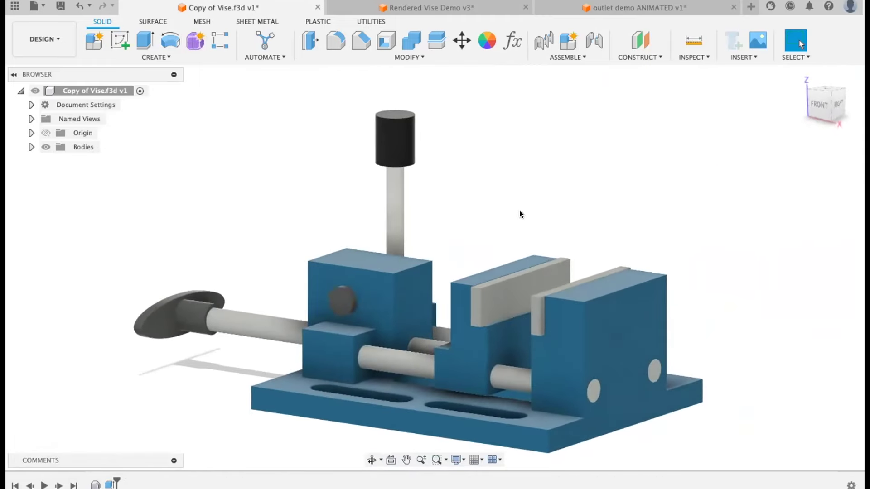
pyautogui.moveTo(519, 211)
pyautogui.mouseDown(button='middle')
pyautogui.moveTo(512, 205)
pyautogui.moveTo(530, 221)
pyautogui.moveTo(573, 221)
pyautogui.moveTo(525, 210)
pyautogui.moveTo(571, 198)
pyautogui.moveTo(520, 226)
pyautogui.moveTo(530, 214)
pyautogui.mouseUp(button='middle')
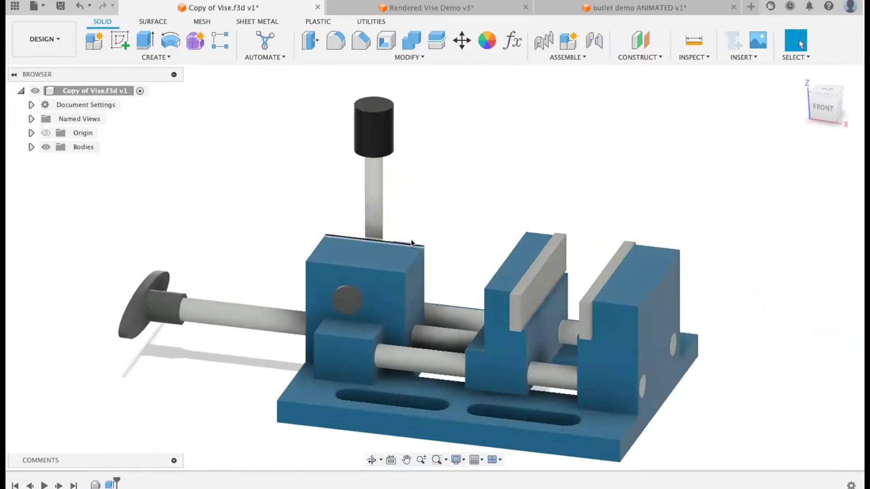
# - Select the front end face of the grey pad on the vise's movable middle jaw
pyautogui.scroll(-3, 491, 310)
pyautogui.scroll(5, 491, 310)
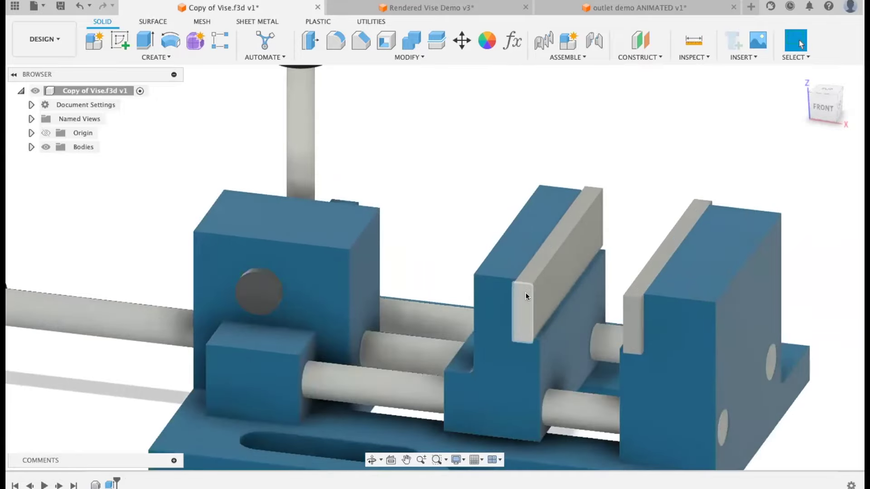
pyautogui.click(523, 297)
pyautogui.keyDown('shift'); pyautogui.moveTo(500, 297); pyautogui.dragTo(540, 310, button='middle'); pyautogui.keyUp('shift')
pyautogui.scroll(-3, 442, 210)
pyautogui.keyDown('shift'); pyautogui.moveTo(443, 213); pyautogui.dragTo(490, 230, button='middle'); pyautogui.keyUp('shift')
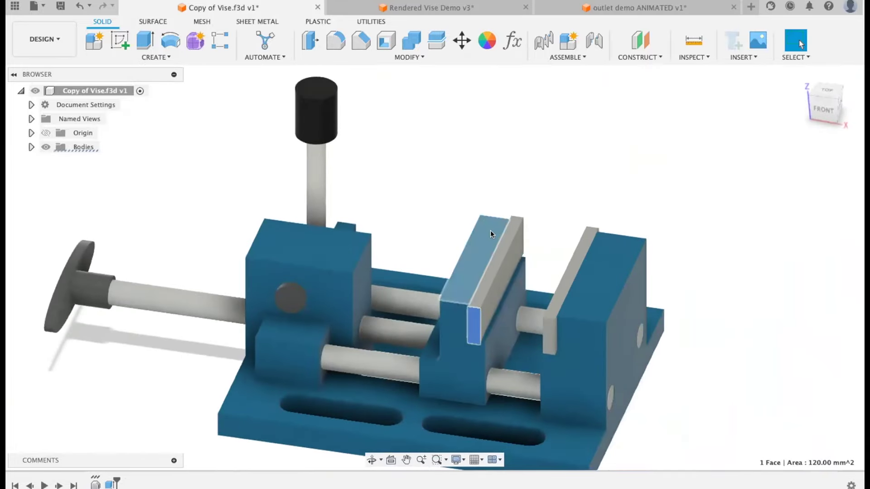
# - Create components from all of the vise's bodies at once
pyautogui.scroll(-2, 520, 181)
pyautogui.scroll(-2, 453, 186)
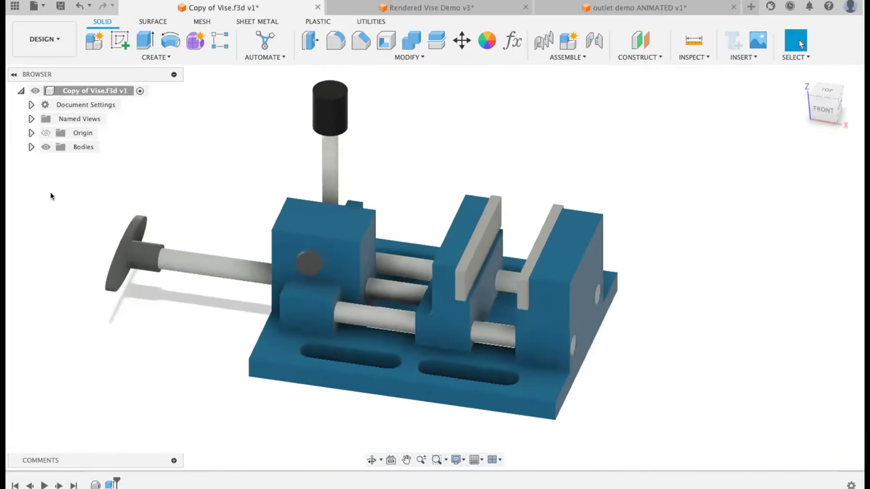
pyautogui.click(61, 145)
pyautogui.rightClick(66, 146)
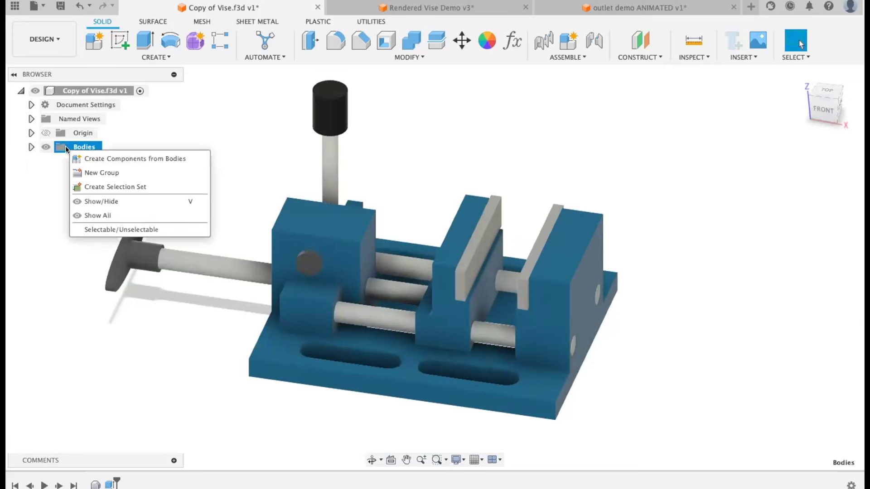
pyautogui.click(60, 147)
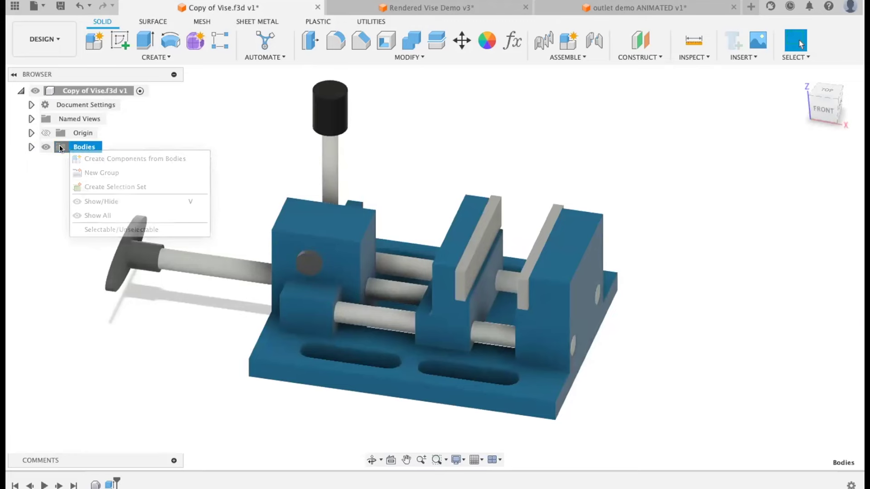
pyautogui.click(31, 146)
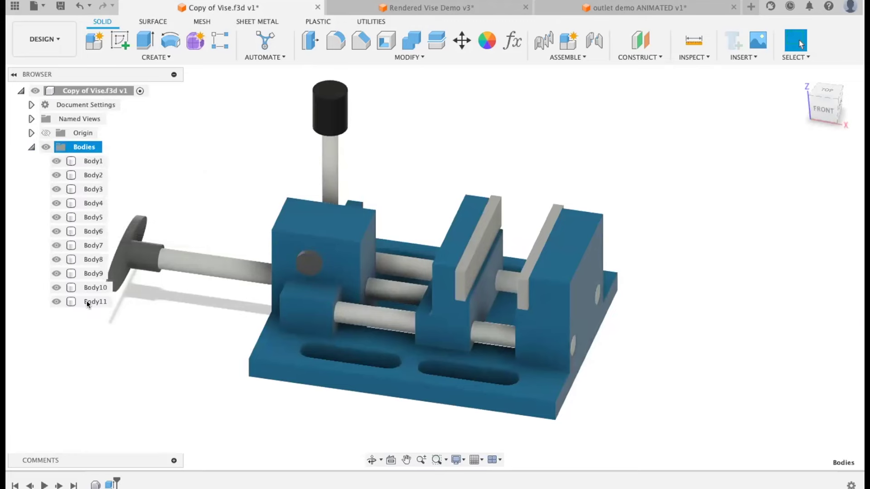
pyautogui.click(31, 148)
pyautogui.rightClick(81, 148)
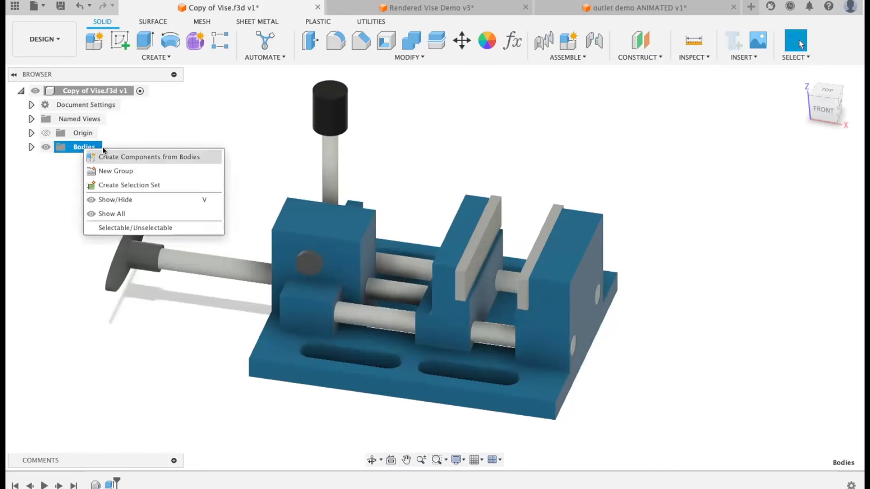
pyautogui.click(143, 158)
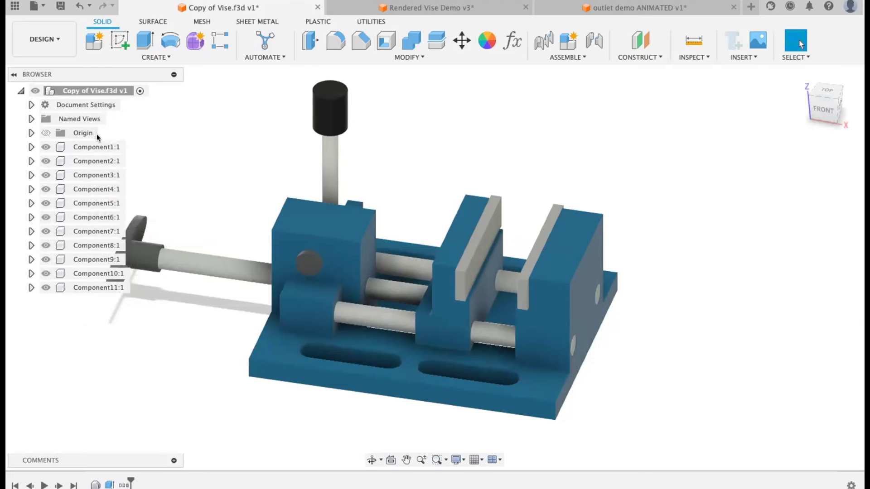
# - Move the vise's base, movable jaw, grey pads, rods, knob and dark pin apart as separate components
pyautogui.keyDown('shift'); pyautogui.moveTo(236, 152); pyautogui.dragTo(374, 248, button='middle'); pyautogui.keyUp('shift')
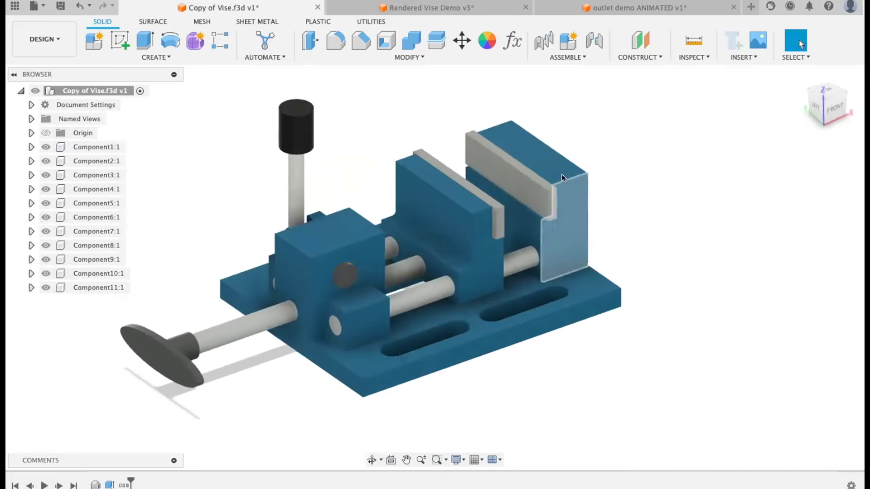
pyautogui.moveTo(515, 184); pyautogui.dragTo(665, 172)
pyautogui.moveTo(504, 174); pyautogui.dragTo(634, 261)
pyautogui.moveTo(428, 222); pyautogui.dragTo(272, 127)
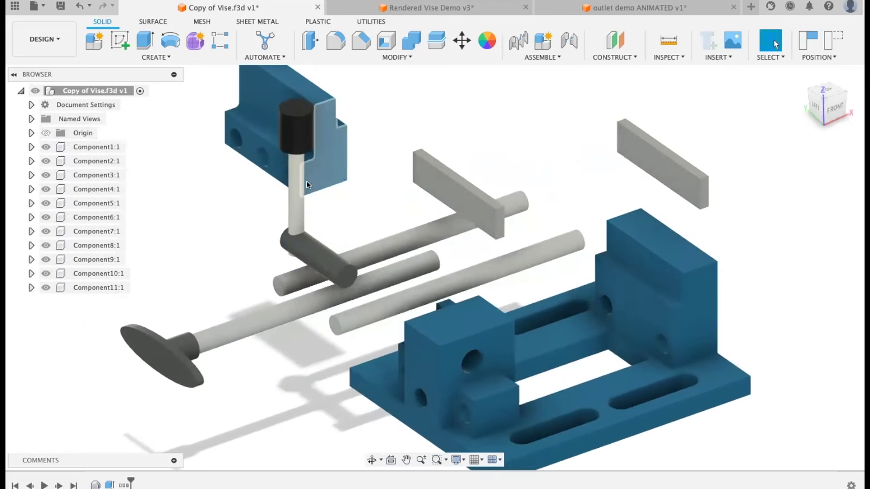
pyautogui.moveTo(306, 181); pyautogui.dragTo(236, 208)
pyautogui.moveTo(309, 133); pyautogui.dragTo(474, 105)
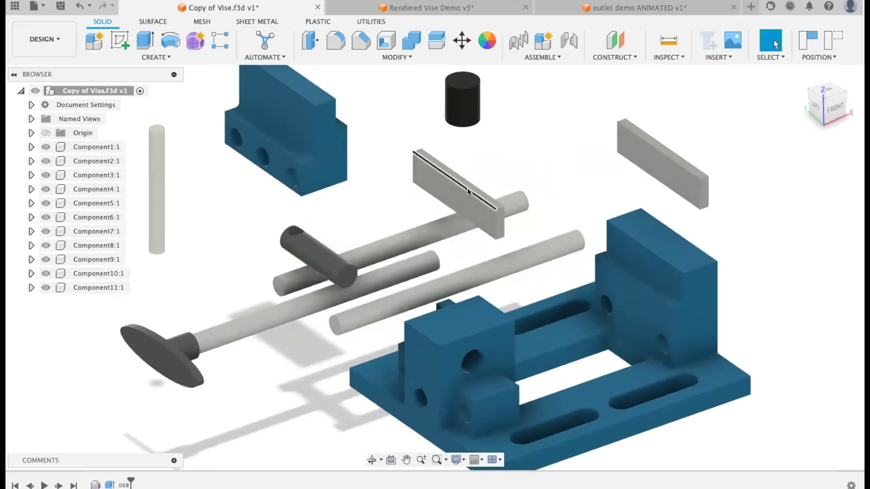
pyautogui.moveTo(467, 188); pyautogui.dragTo(553, 138)
pyautogui.moveTo(294, 265); pyautogui.dragTo(162, 267)
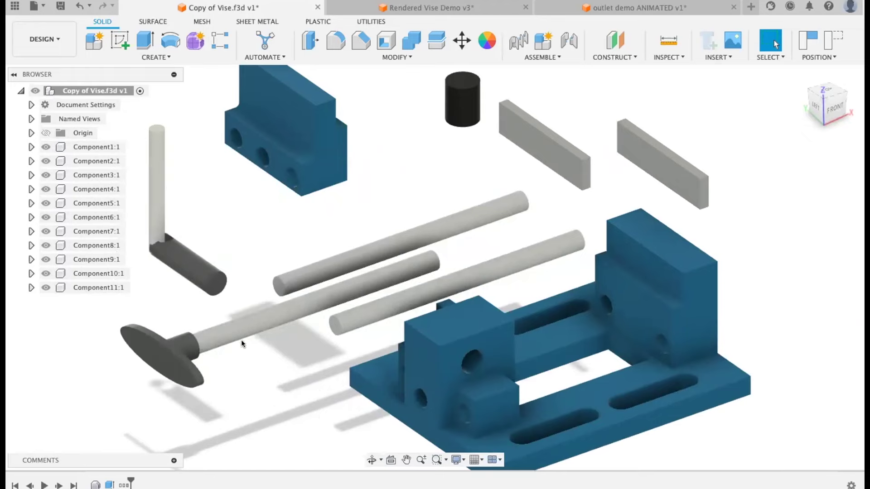
pyautogui.moveTo(243, 339); pyautogui.dragTo(195, 438)
pyautogui.keyDown('shift'); pyautogui.moveTo(379, 326); pyautogui.dragTo(398, 326, button='middle'); pyautogui.keyUp('shift')
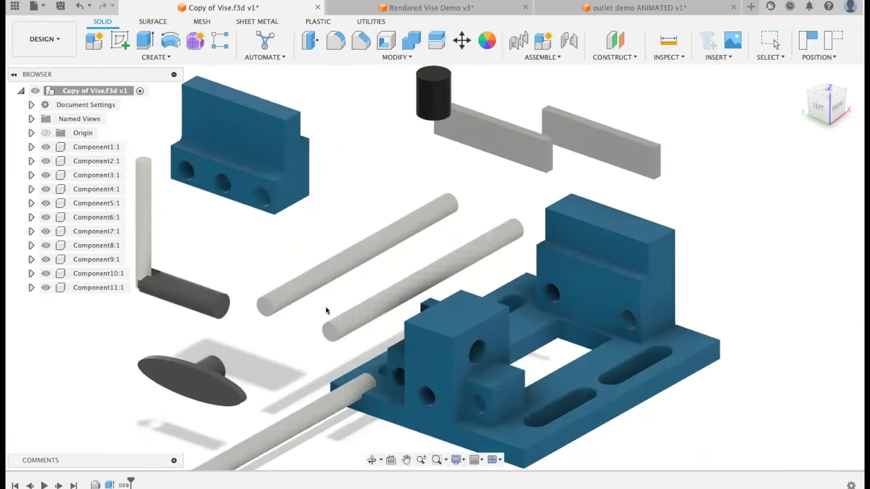
pyautogui.moveTo(400, 258); pyautogui.dragTo(535, 259)
pyautogui.keyDown('shift'); pyautogui.moveTo(578, 270); pyautogui.dragTo(543, 253, button='middle'); pyautogui.keyUp('shift')
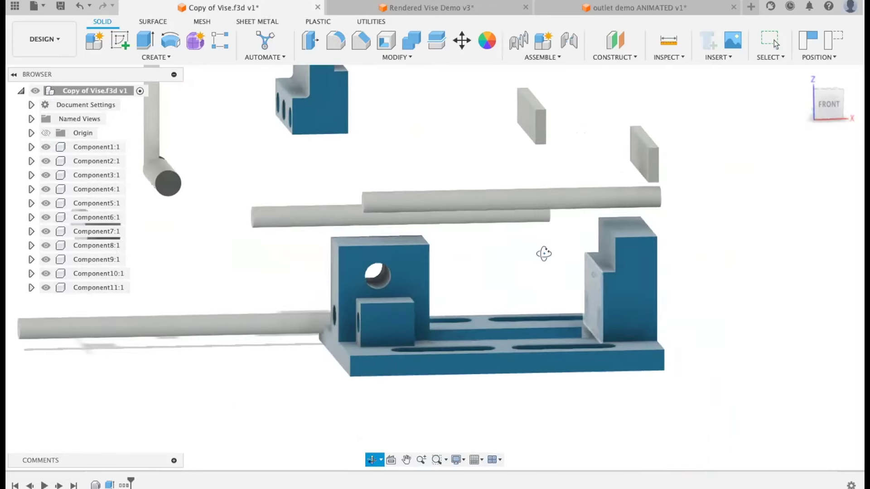
# - Revert all the moved vise components to their original assembled positions
pyautogui.click(830, 40)
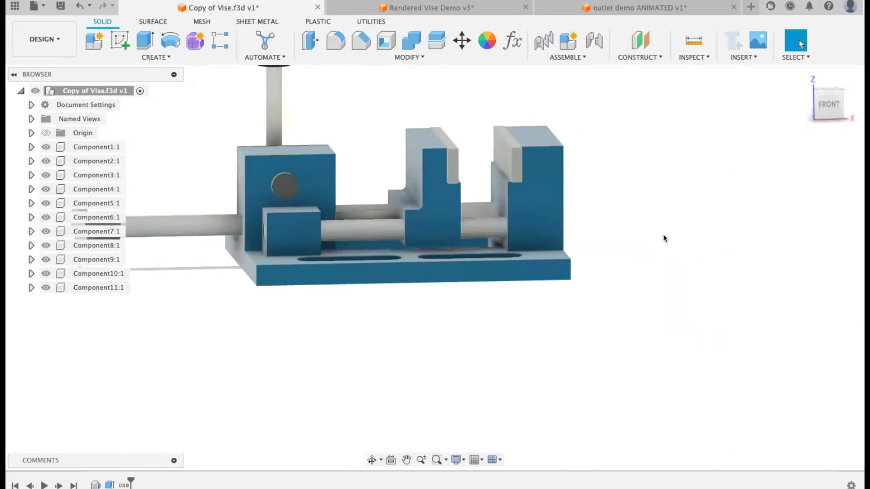
pyautogui.keyDown('shift'); pyautogui.moveTo(595, 193); pyautogui.dragTo(636, 260, button='middle'); pyautogui.keyUp('shift')
pyautogui.press('Escape')
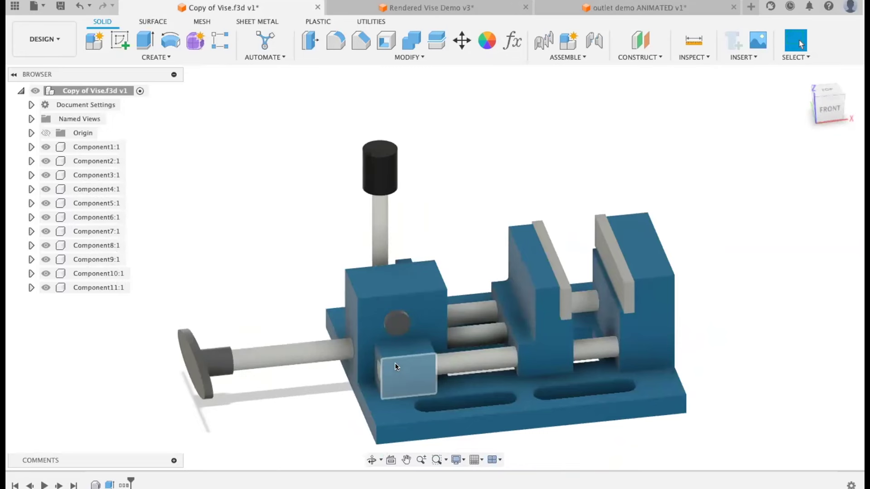
pyautogui.moveTo(414, 340); pyautogui.dragTo(374, 317, button='middle')
pyautogui.scroll(3, 416, 311)
pyautogui.scroll(-5, 416, 312)
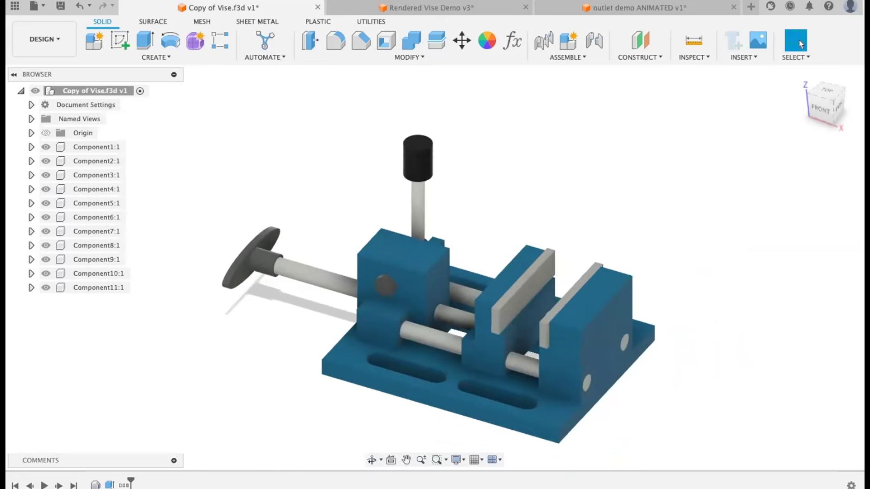
pyautogui.keyDown('shift'); pyautogui.moveTo(553, 303); pyautogui.dragTo(587, 295, button='middle'); pyautogui.keyUp('shift')
pyautogui.press('Escape')
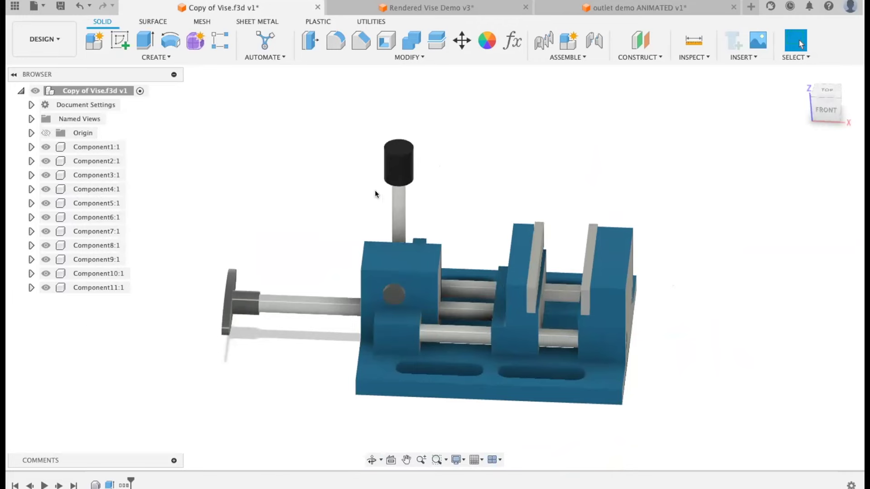
# - Extrude the top face of the blue block beside the vertical handle upward by 5 mm, using the Join operation
pyautogui.scroll(5, 402, 127)
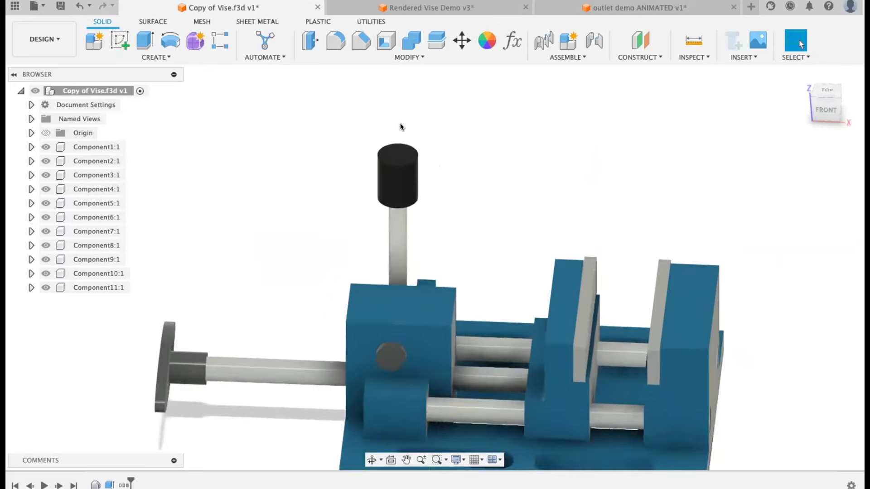
pyautogui.keyDown('shift'); pyautogui.moveTo(412, 159); pyautogui.dragTo(339, 272, button='middle'); pyautogui.keyUp('shift')
pyautogui.click(356, 280)
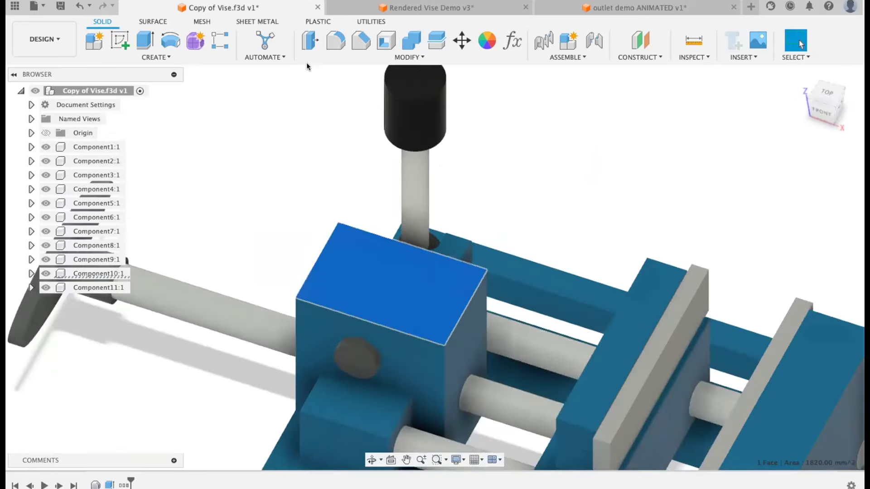
pyautogui.click(145, 41)
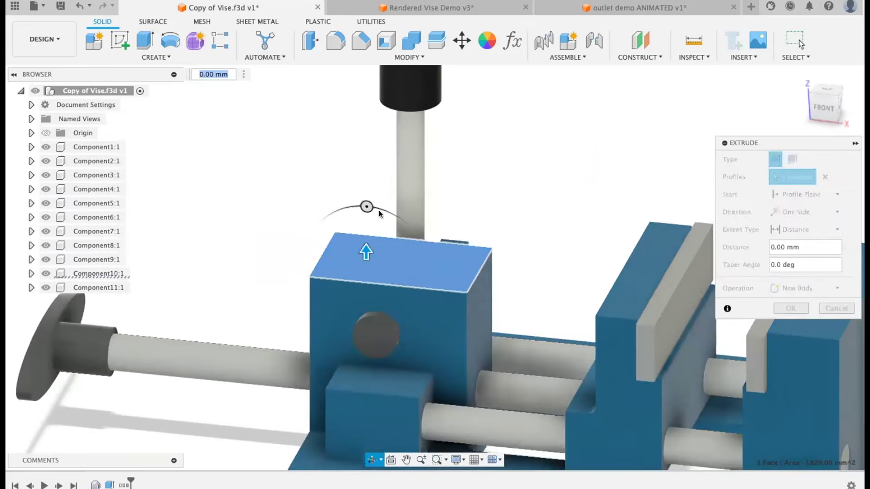
pyautogui.moveTo(364, 252); pyautogui.dragTo(365, 238)
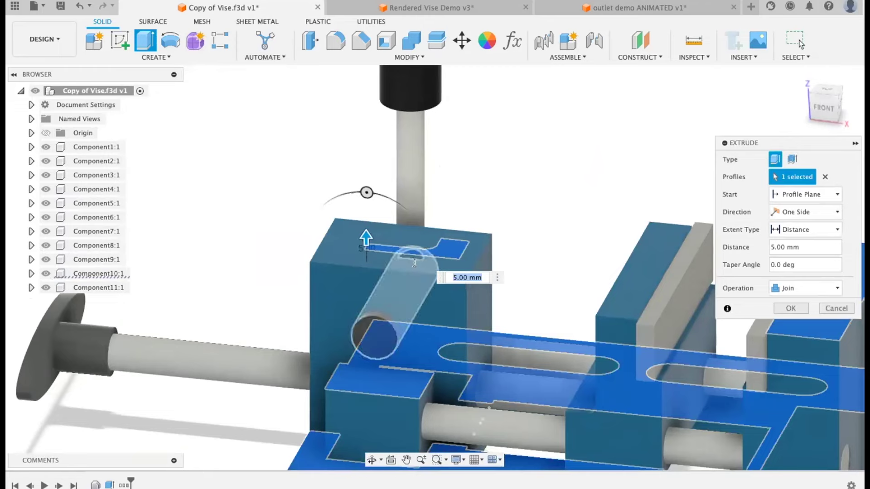
pyautogui.keyDown('shift'); pyautogui.moveTo(485, 200); pyautogui.dragTo(491, 181, button='middle'); pyautogui.keyUp('shift')
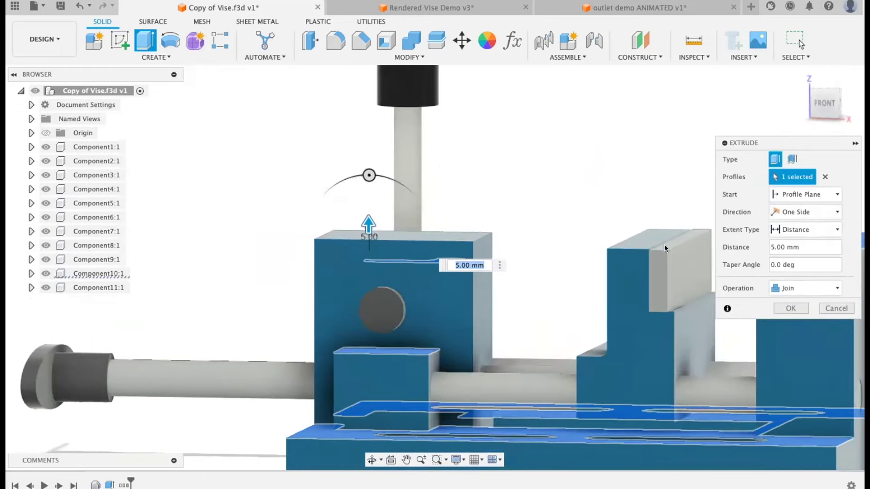
pyautogui.click(780, 306)
pyautogui.keyDown('shift'); pyautogui.moveTo(601, 294); pyautogui.dragTo(283, 325, button='middle'); pyautogui.keyUp('shift')
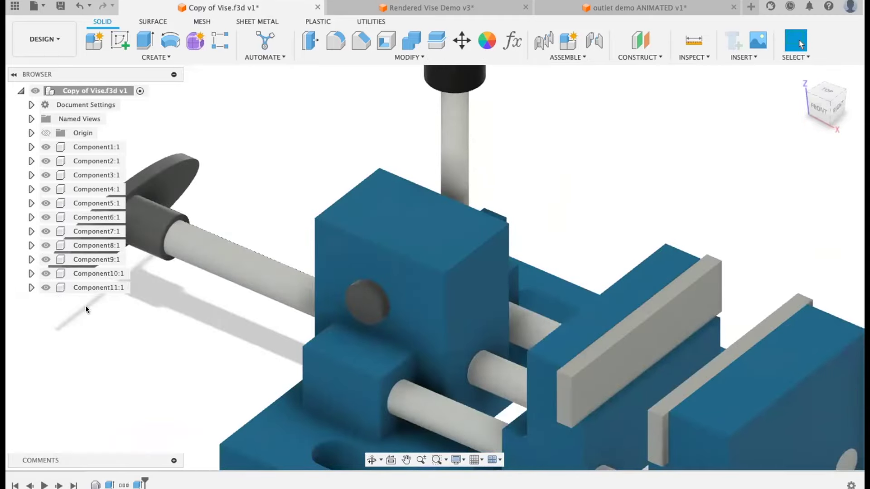
# - Inspect the contents of Component9 and examine the vise with the raised block
pyautogui.click(31, 260)
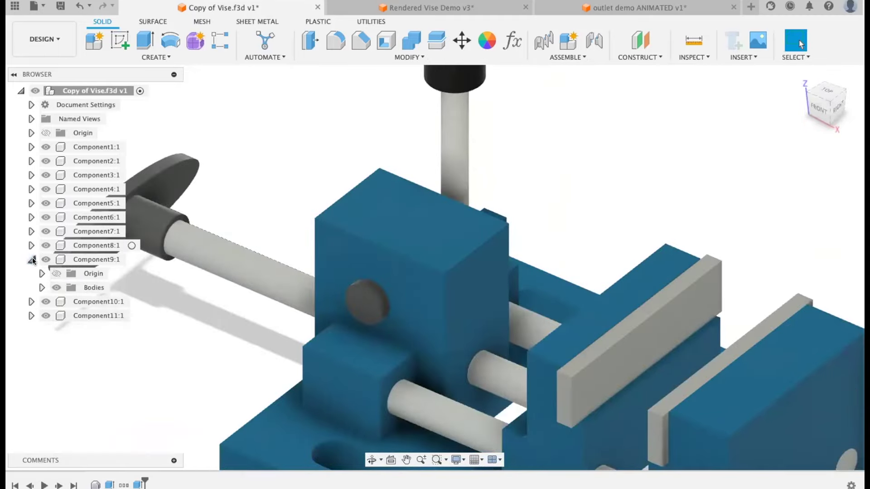
pyautogui.click(31, 260)
pyautogui.scroll(5, 319, 289)
pyautogui.scroll(-8, 319, 290)
pyautogui.keyDown('shift'); pyautogui.moveTo(320, 291); pyautogui.dragTo(377, 312, button='middle'); pyautogui.keyUp('shift')
pyautogui.keyDown('shift'); pyautogui.moveTo(458, 335); pyautogui.dragTo(472, 345, button='middle'); pyautogui.keyUp('shift')
# - Move the fixed jaw's grey pad away from the vise and revert it to its original position
pyautogui.moveTo(575, 259); pyautogui.dragTo(677, 184)
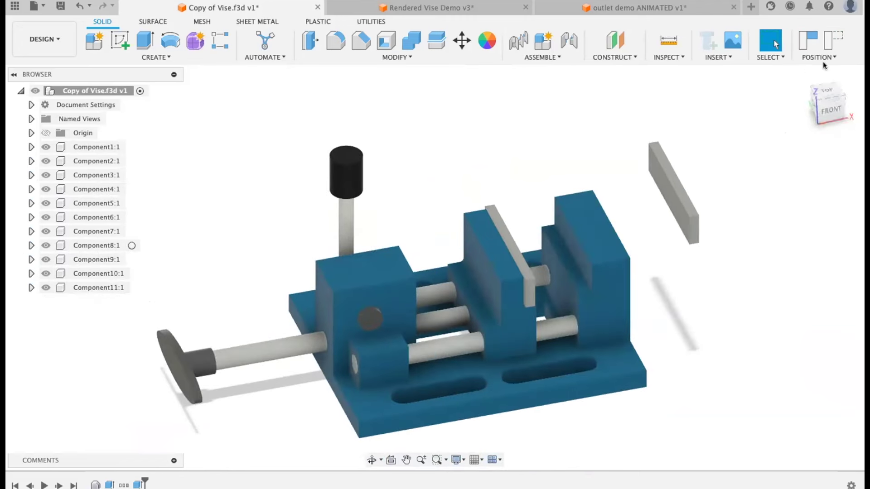
pyautogui.click(833, 39)
pyautogui.keyDown('shift'); pyautogui.moveTo(706, 234); pyautogui.dragTo(399, 311, button='middle'); pyautogui.keyUp('shift')
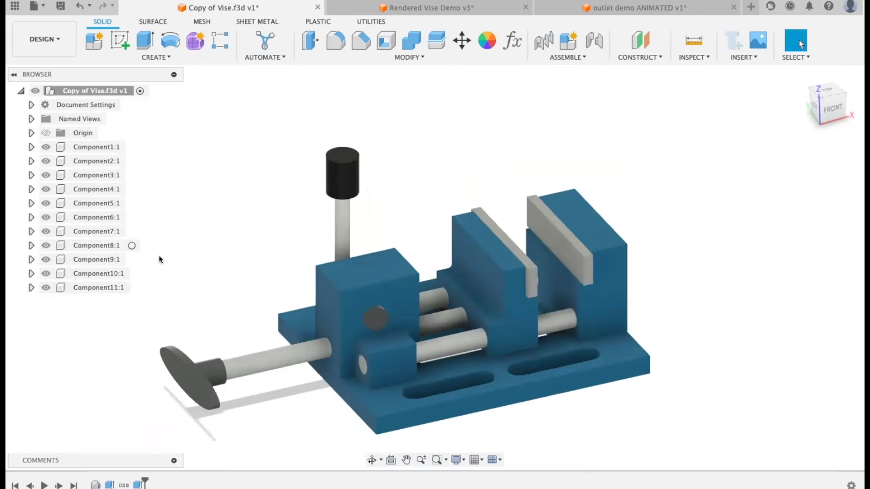
pyautogui.moveTo(266, 235)
pyautogui.keyDown('shift'); pyautogui.mouseDown(button='middle')
pyautogui.moveTo(272, 254)
pyautogui.moveTo(210, 263)
pyautogui.moveTo(303, 258)
pyautogui.moveTo(287, 229)
pyautogui.moveTo(227, 265)
pyautogui.moveTo(243, 270)
pyautogui.moveTo(264, 227)
pyautogui.moveTo(282, 228)
pyautogui.mouseUp(button='middle'); pyautogui.keyUp('shift')
pyautogui.moveTo(319, 200); pyautogui.dragTo(311, 233, button='middle')
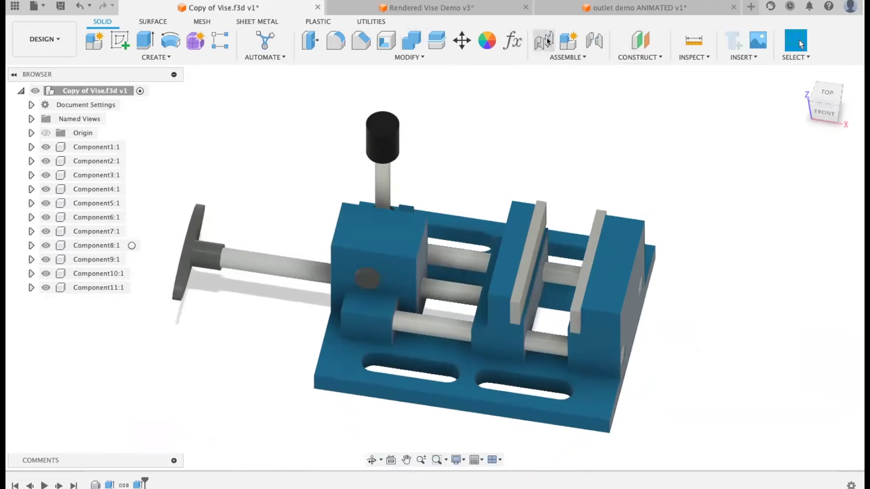
# - Pin the Thread command to the solid modelling toolbar and place it just before Create Form
pyautogui.click(195, 57)
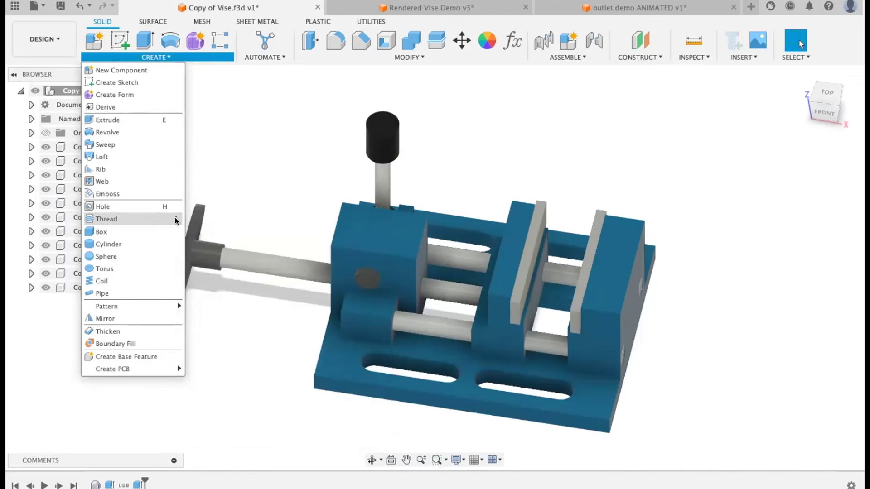
pyautogui.click(175, 221)
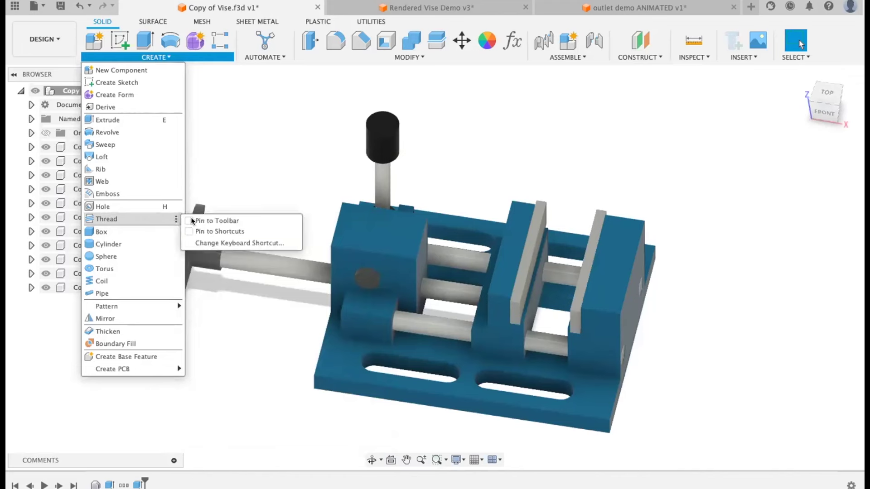
pyautogui.click(189, 221)
pyautogui.click(283, 58)
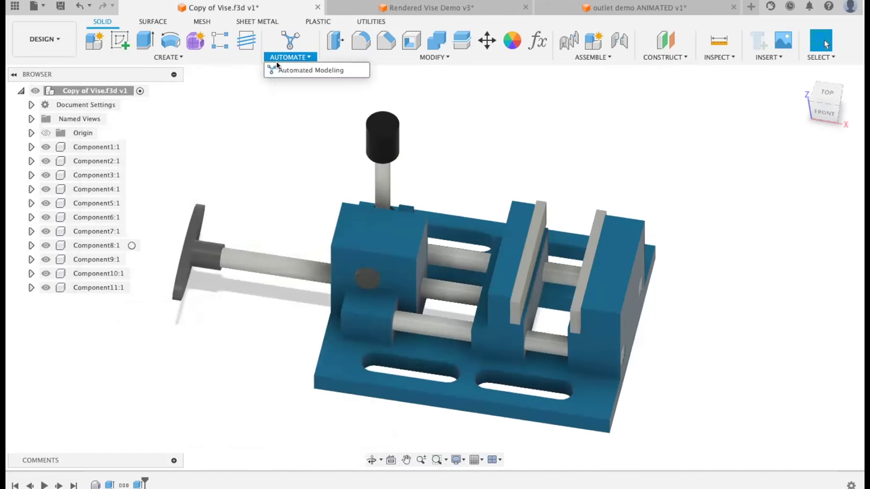
pyautogui.click(247, 39)
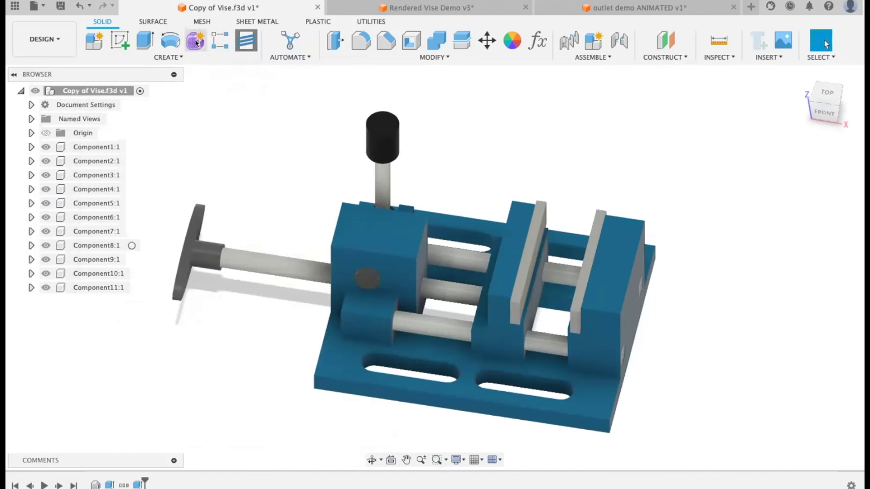
pyautogui.moveTo(248, 39); pyautogui.dragTo(184, 41)
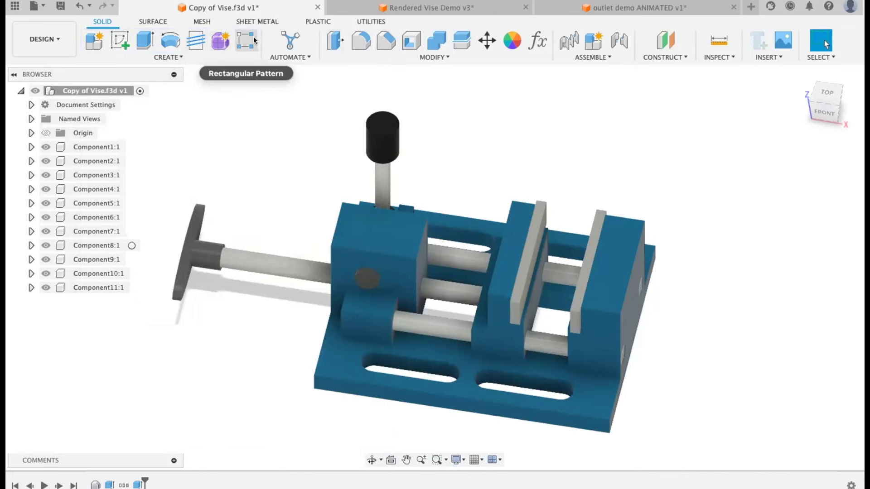
pyautogui.rightClick(217, 42)
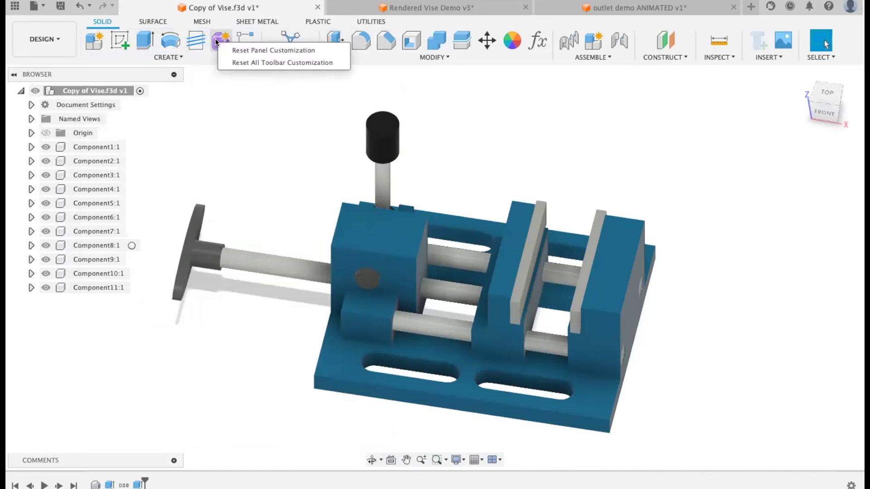
pyautogui.click(213, 23)
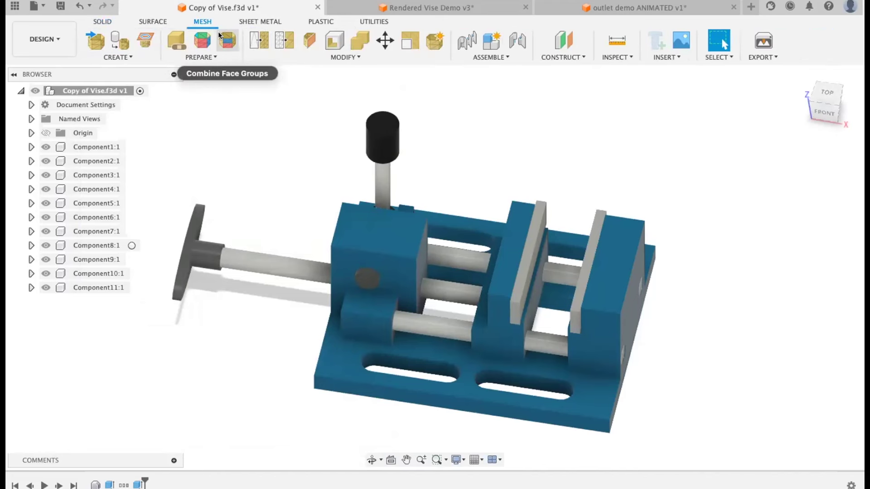
pyautogui.click(154, 20)
pyautogui.click(116, 20)
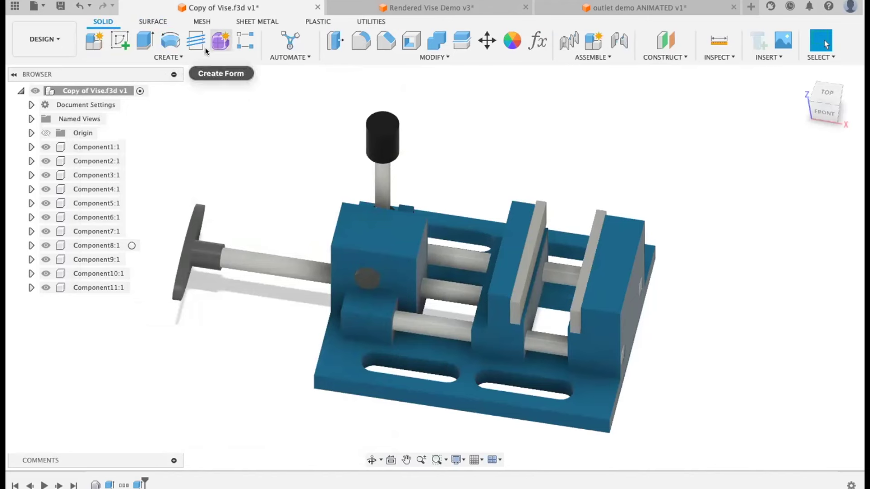
pyautogui.click(180, 57)
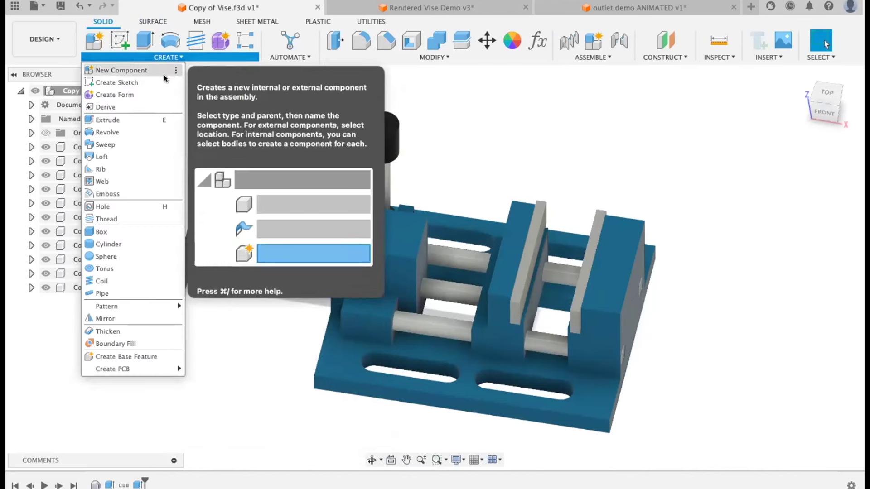
# - Unpin the Create Form command from the solid modelling toolbar
pyautogui.click(177, 95)
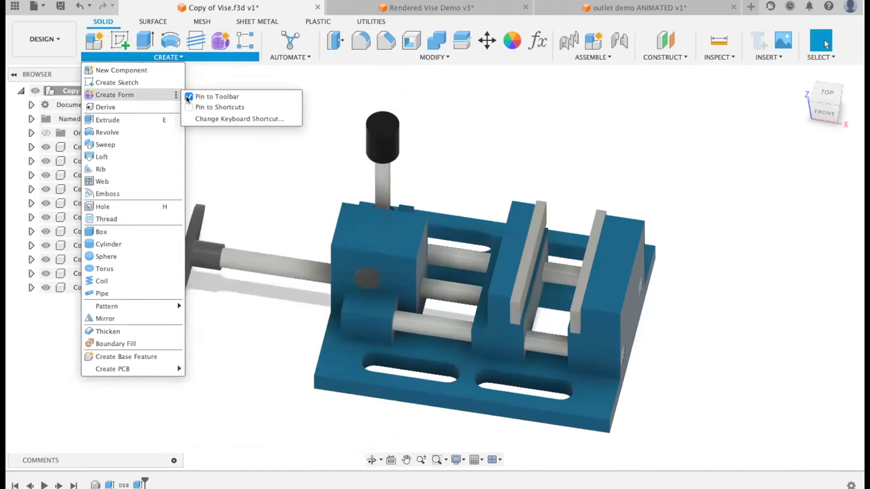
pyautogui.click(188, 97)
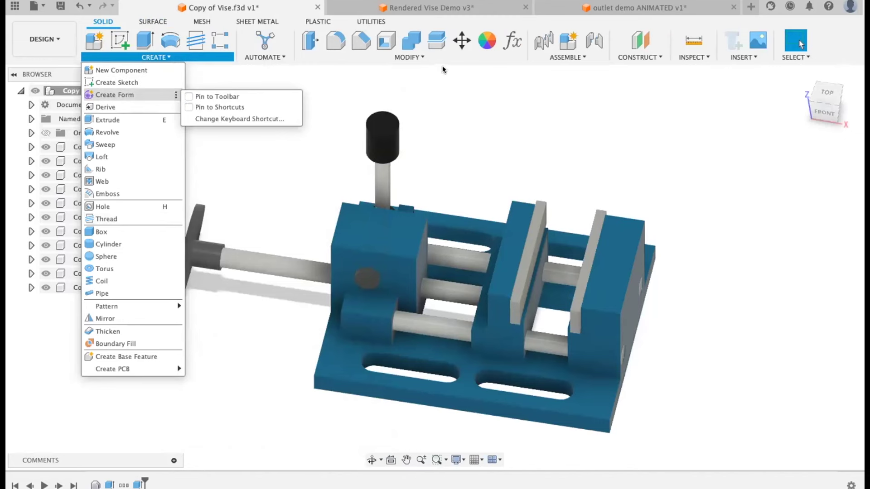
pyautogui.click(142, 56)
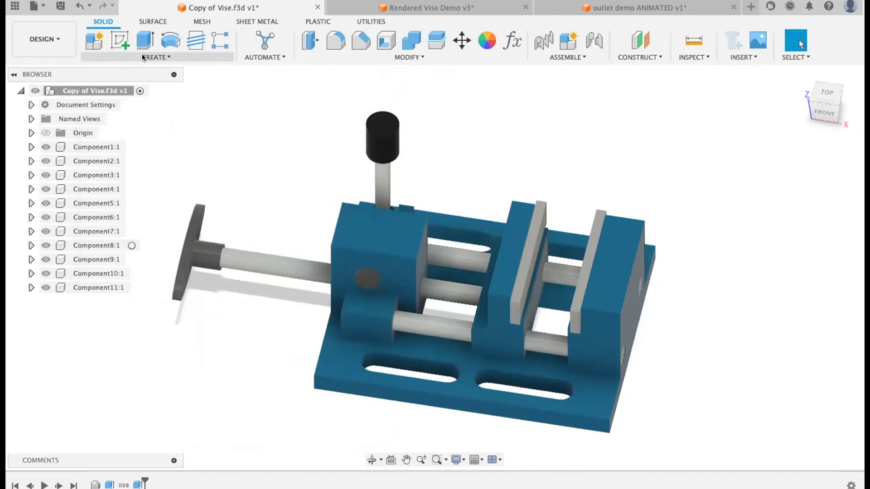
# - Review the pan, zoom and orbit shortcut presets in the general preferences, then leave the preferences without applying changes
pyautogui.click(849, 10)
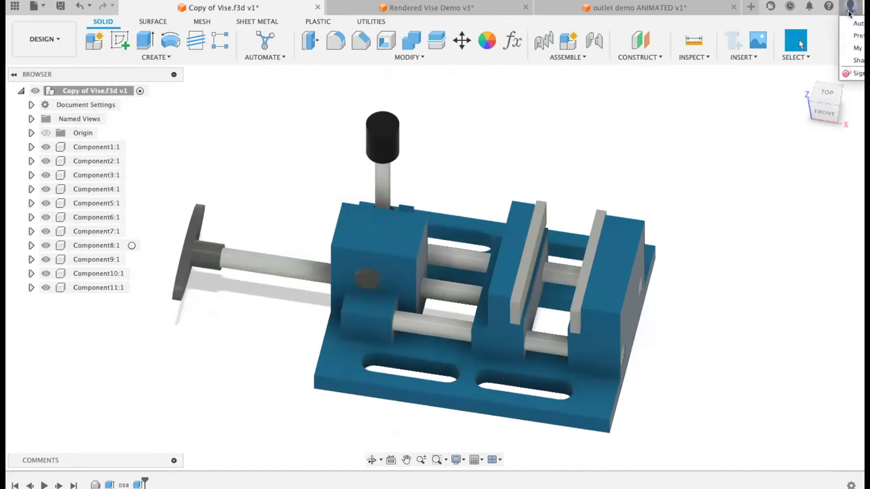
pyautogui.click(854, 35)
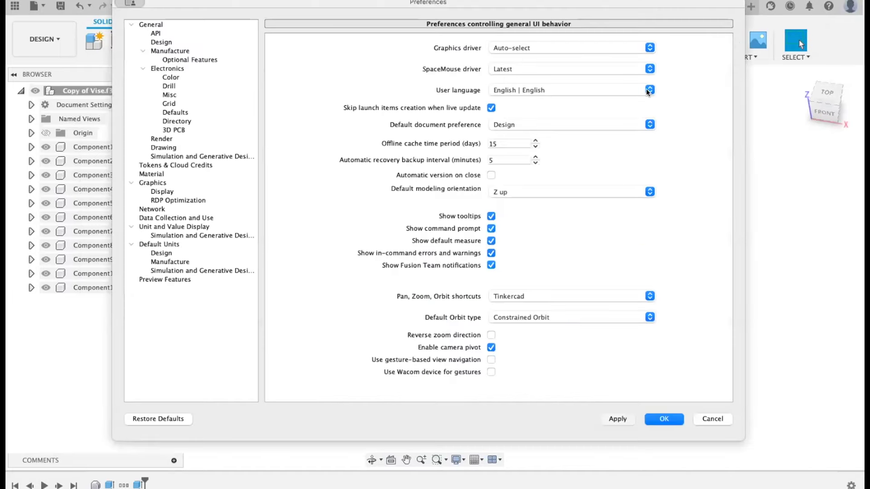
pyautogui.moveTo(256, 6); pyautogui.dragTo(292, 42)
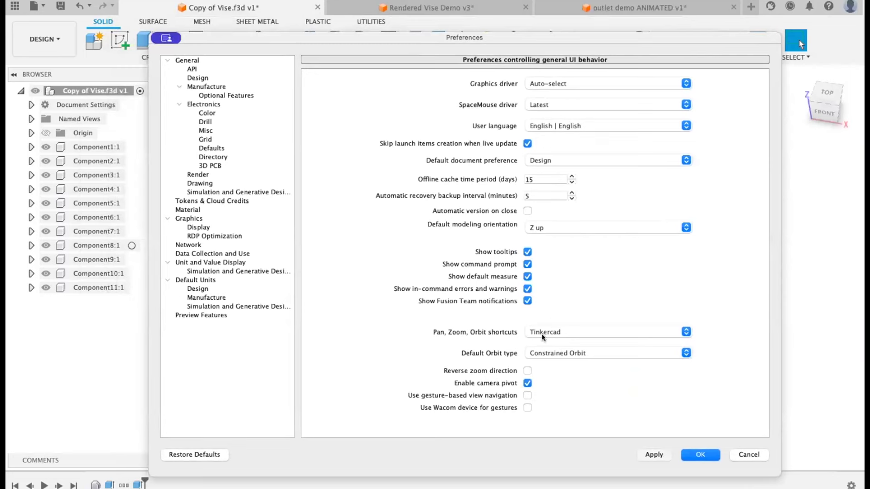
pyautogui.click(576, 333)
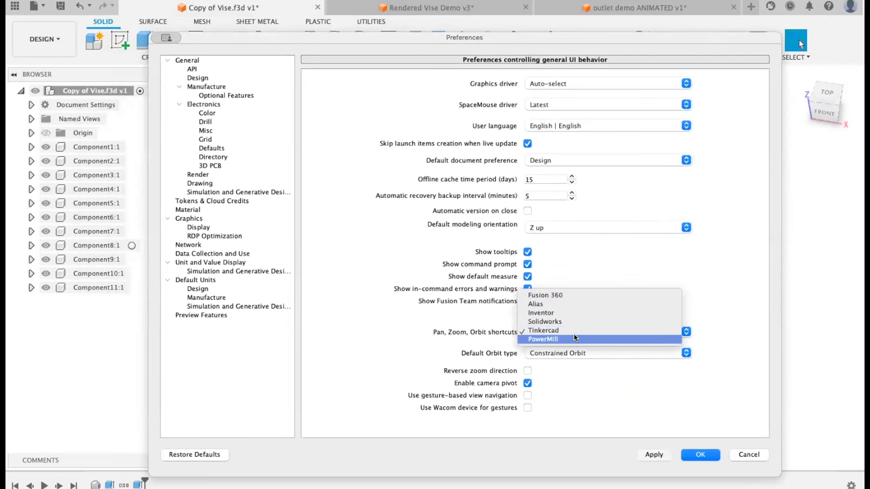
pyautogui.click(572, 325)
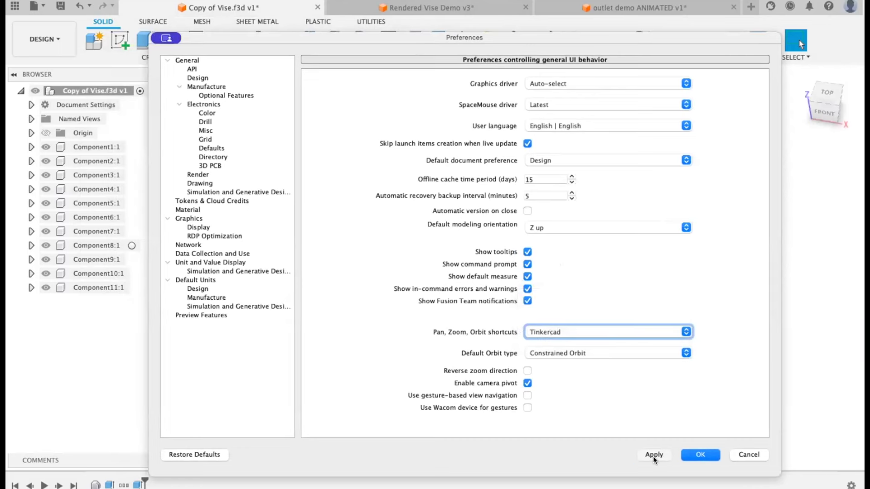
pyautogui.click(737, 455)
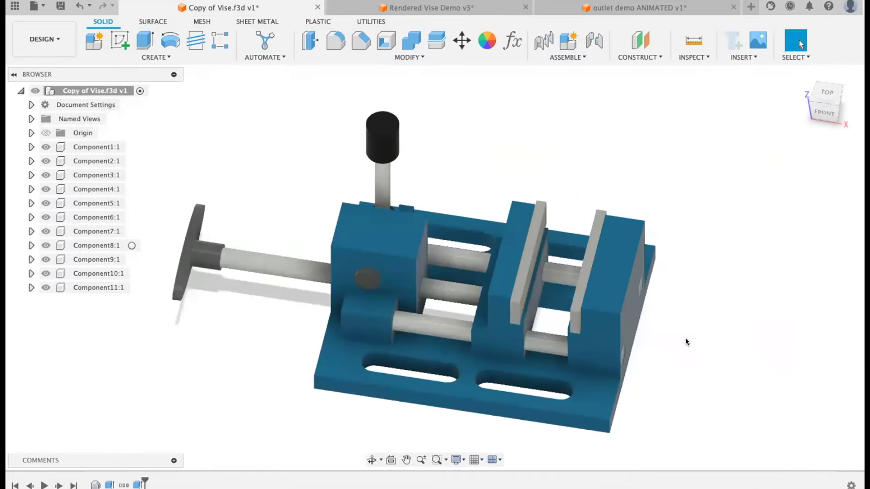
# - Switch the vise design to the Render workspace and examine the model there from several angles
pyautogui.moveTo(686, 342); pyautogui.dragTo(673, 326, button='right')
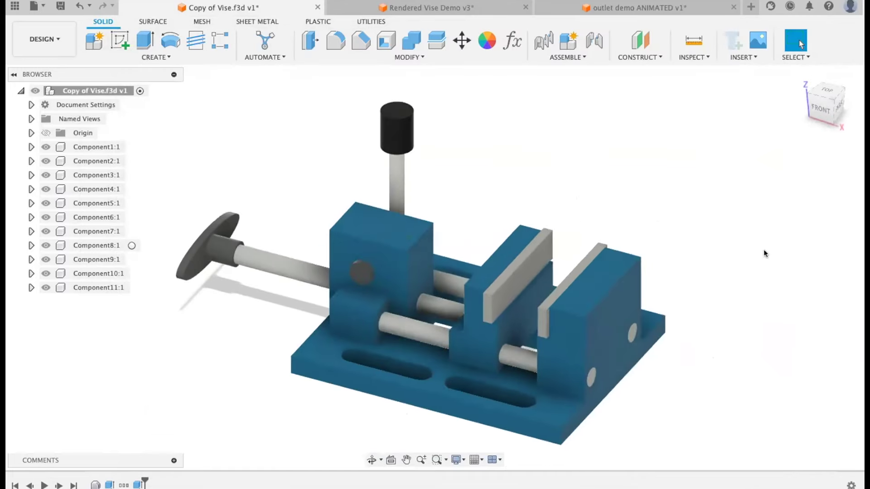
pyautogui.keyDown('shift'); pyautogui.moveTo(552, 223); pyautogui.dragTo(505, 189, button='middle'); pyautogui.keyUp('shift')
pyautogui.click(46, 48)
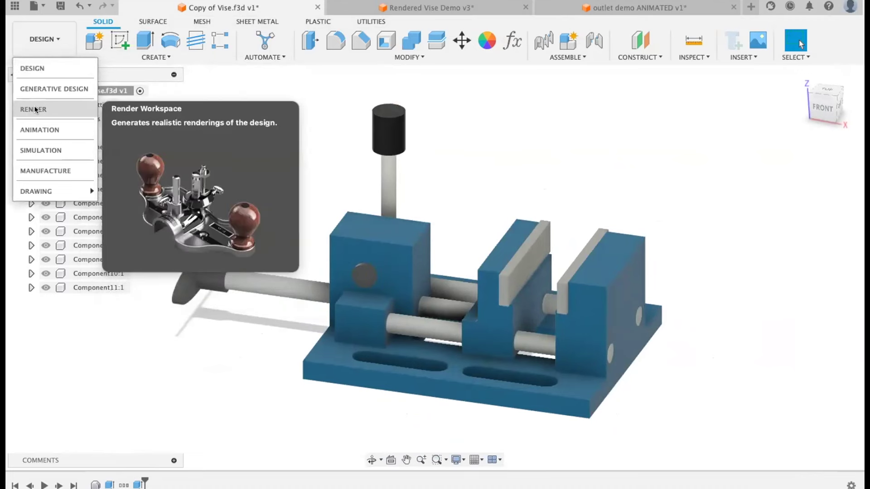
pyautogui.click(39, 108)
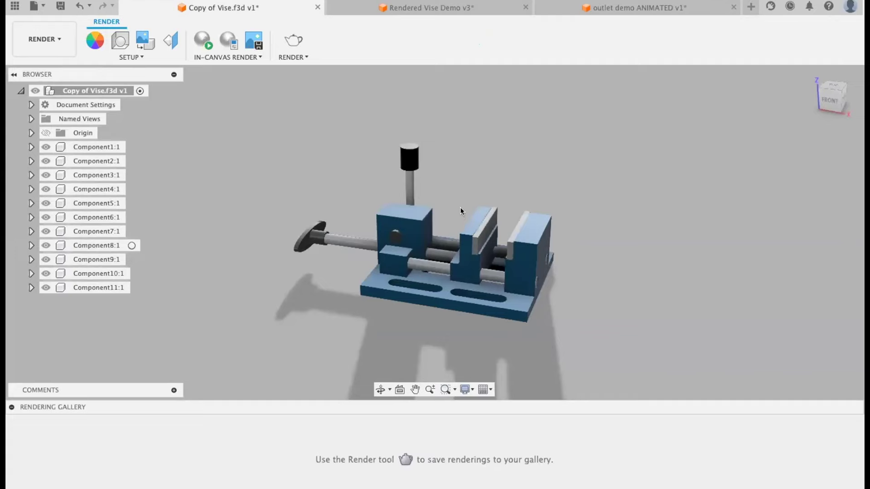
pyautogui.scroll(3, 461, 208)
pyautogui.scroll(1, 460, 208)
pyautogui.keyDown('shift'); pyautogui.moveTo(455, 210); pyautogui.dragTo(458, 265, button='middle'); pyautogui.keyUp('shift')
pyautogui.scroll(3, 444, 196)
pyautogui.keyDown('shift'); pyautogui.moveTo(493, 231); pyautogui.dragTo(466, 213, button='middle'); pyautogui.keyUp('shift')
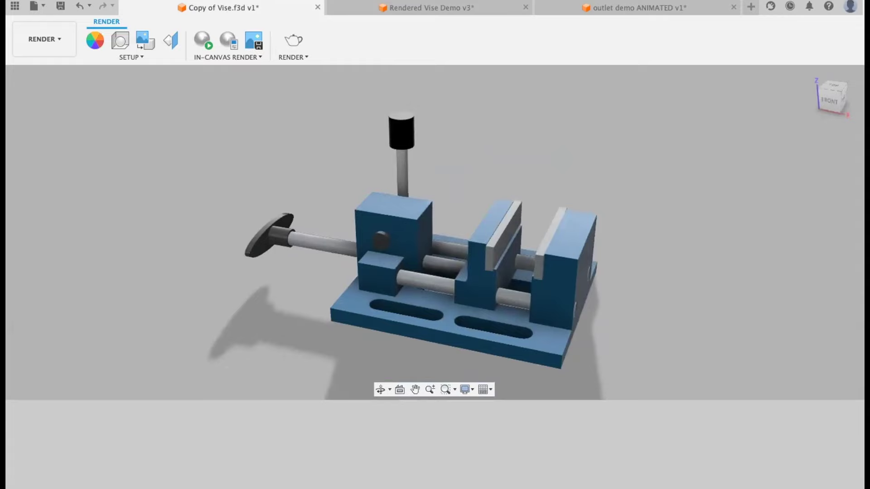
pyautogui.keyDown('shift'); pyautogui.moveTo(646, 254); pyautogui.dragTo(526, 281, button='middle'); pyautogui.keyUp('shift')
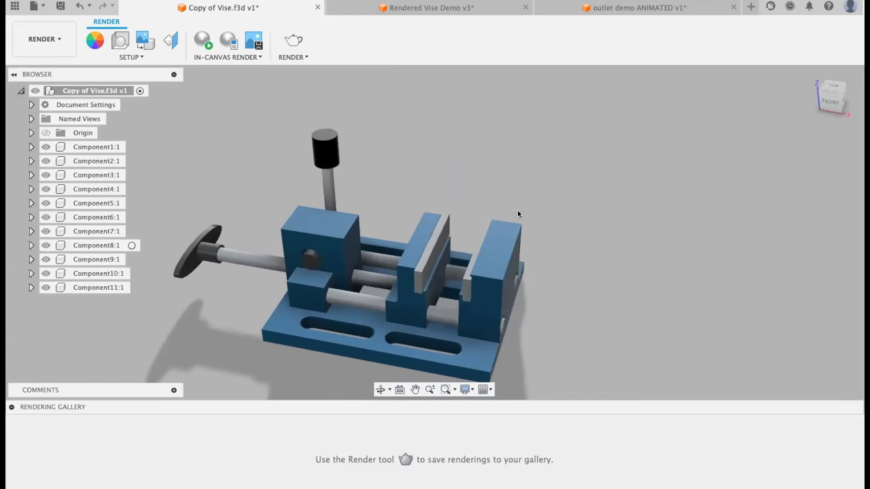
pyautogui.keyDown('shift'); pyautogui.moveTo(549, 246); pyautogui.dragTo(576, 229, button='middle'); pyautogui.keyUp('shift')
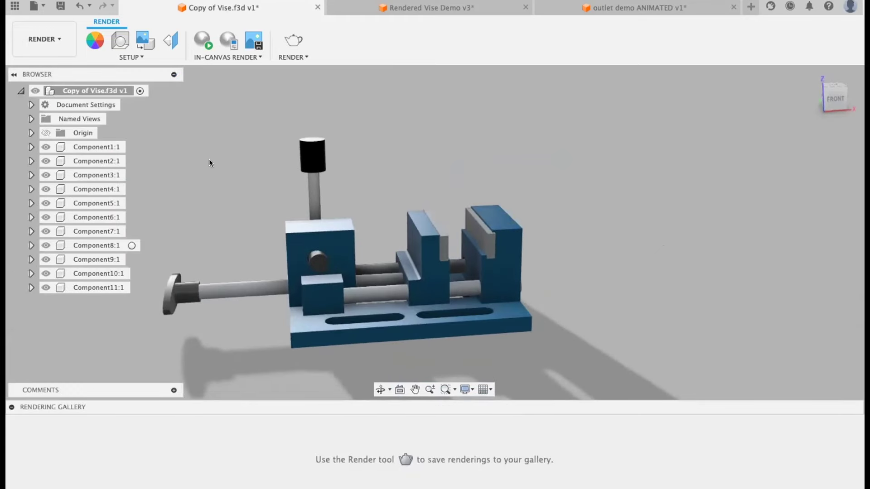
# - Compare the vise's look in the Design and Render workspaces, ending in Render with the whole model in view
pyautogui.click(57, 38)
pyautogui.click(67, 63)
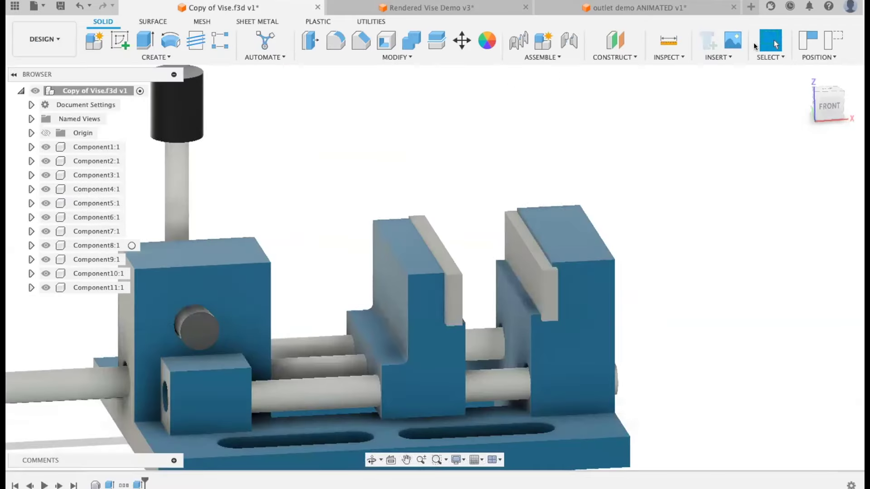
pyautogui.click(44, 39)
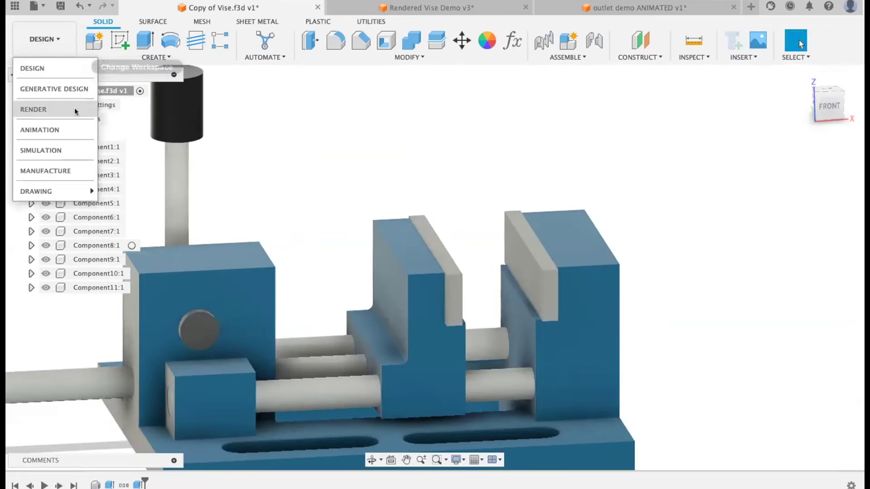
pyautogui.click(64, 107)
pyautogui.keyDown('shift'); pyautogui.moveTo(372, 177); pyautogui.dragTo(436, 128, button='middle'); pyautogui.keyUp('shift')
pyautogui.scroll(-3, 439, 142)
pyautogui.scroll(3, 435, 140)
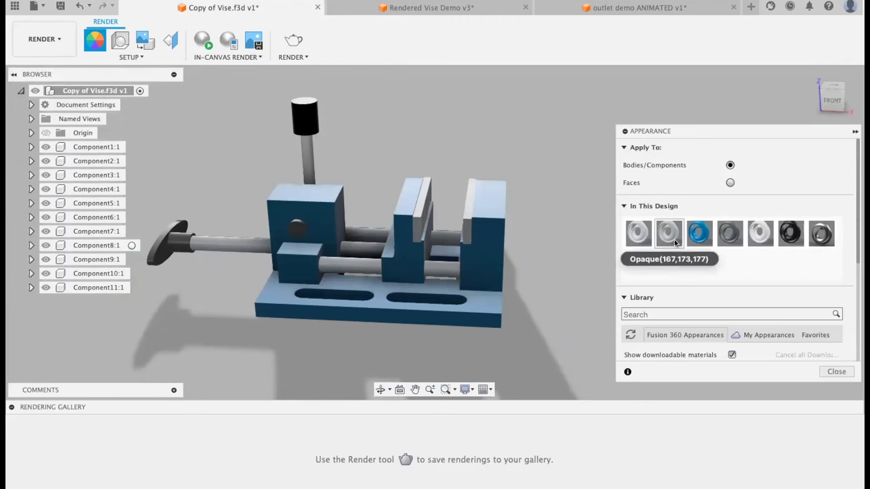
# - Browse the Metal appearances in the Fusion 360 library, including the Steel and Coatings categories
pyautogui.scroll(-6, 713, 320)
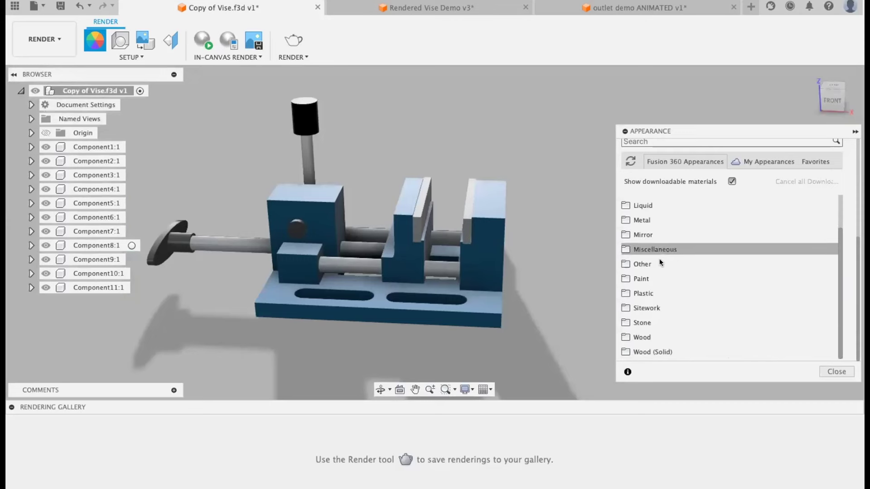
pyautogui.click(651, 221)
pyautogui.scroll(-3, 674, 241)
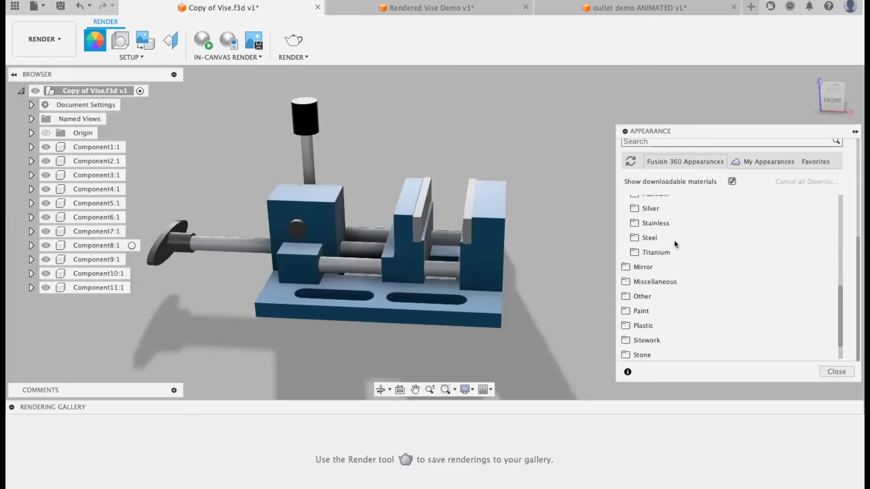
pyautogui.scroll(3, 700, 229)
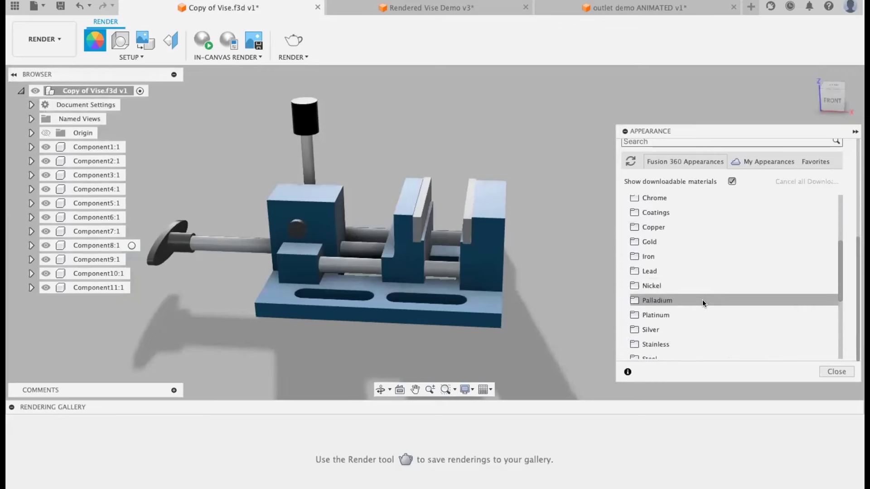
pyautogui.scroll(5, 703, 300)
pyautogui.scroll(-4, 702, 294)
pyautogui.click(684, 318)
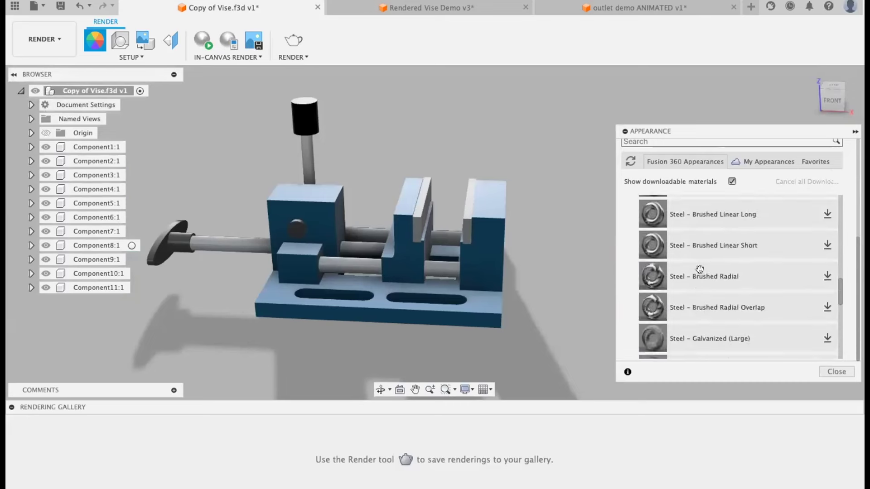
pyautogui.scroll(-6, 698, 286)
pyautogui.scroll(8, 702, 279)
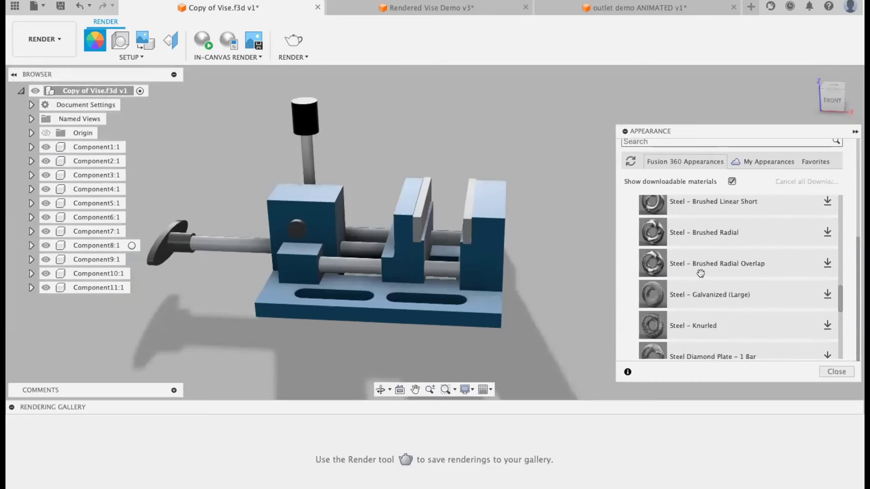
pyautogui.scroll(8, 639, 281)
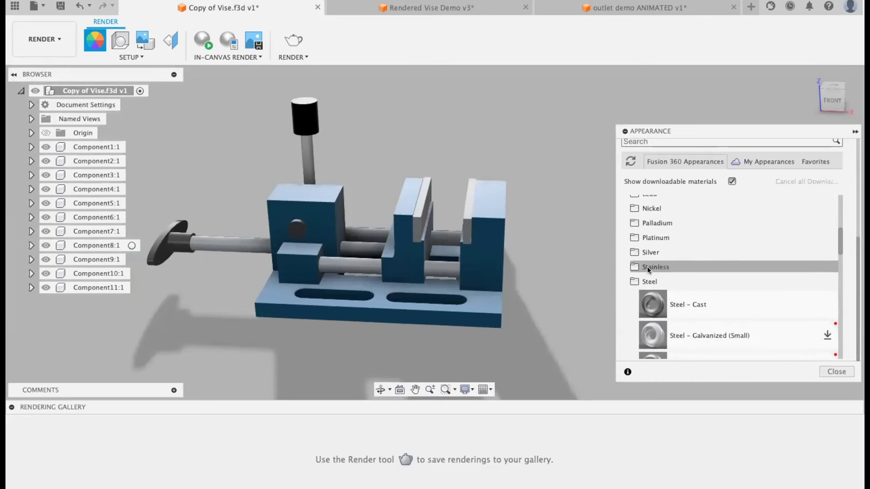
pyautogui.scroll(-5, 671, 297)
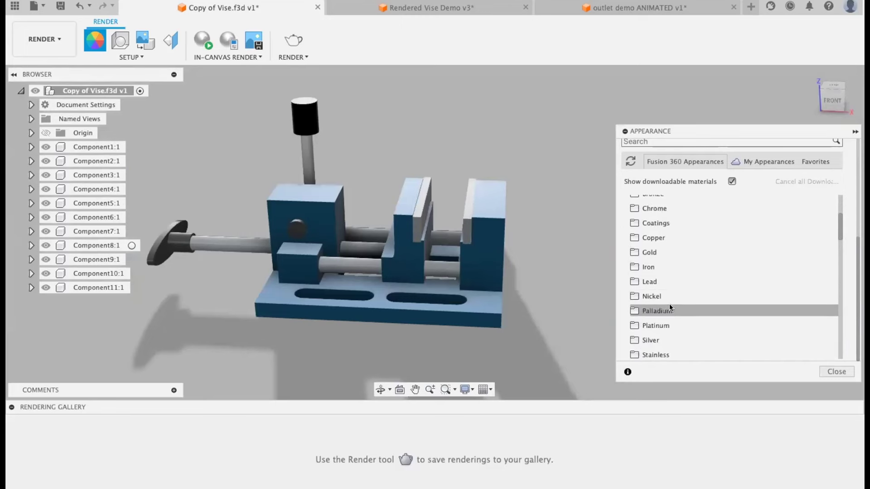
pyautogui.scroll(5, 666, 231)
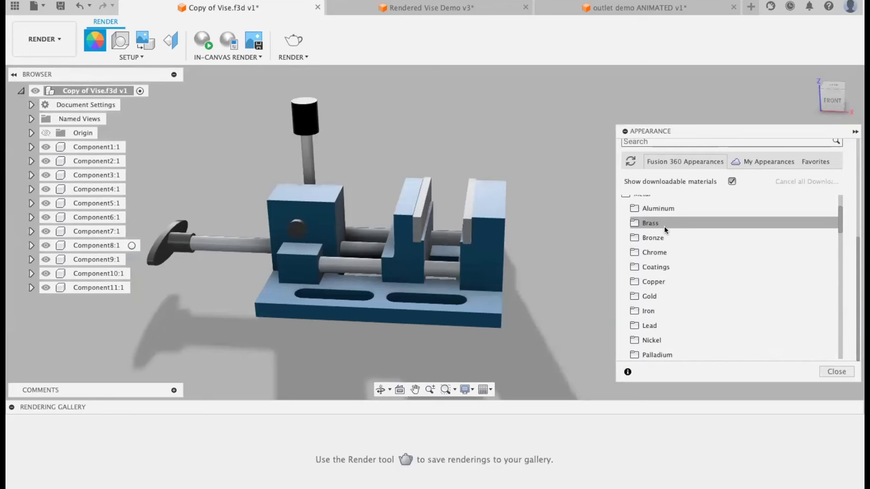
pyautogui.click(657, 266)
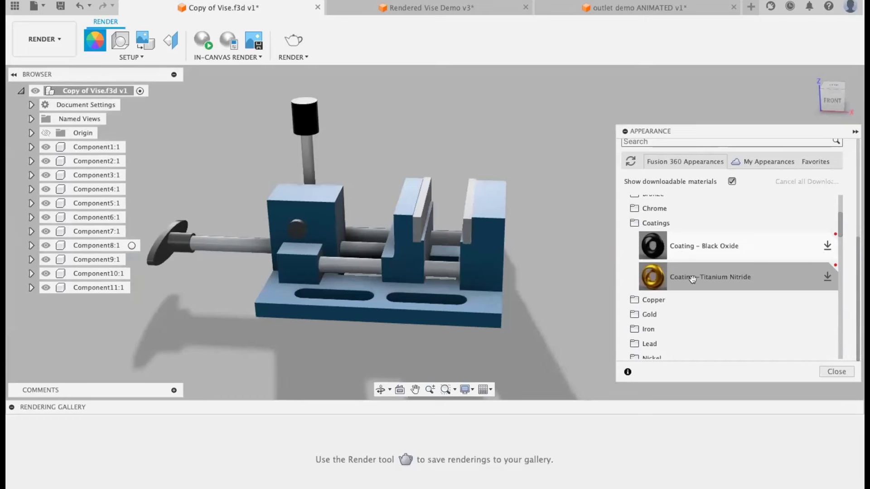
pyautogui.scroll(-2, 693, 281)
pyautogui.scroll(-10, 678, 305)
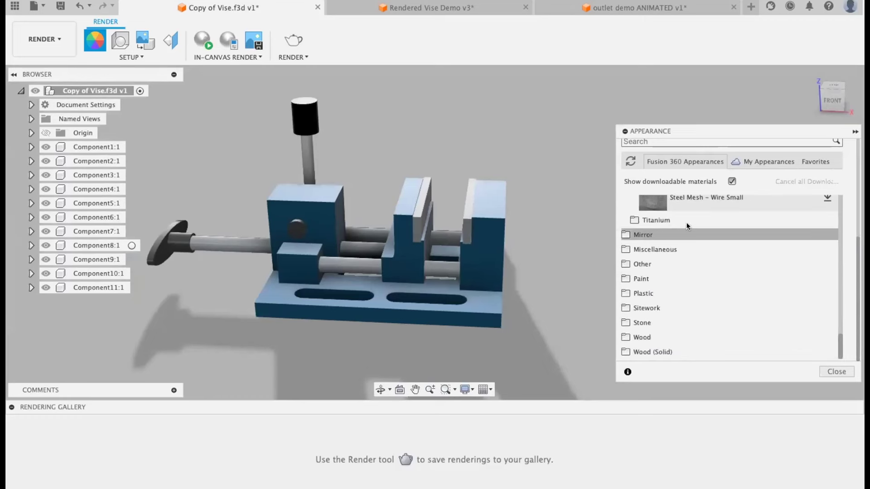
# - Apply the Powder Coat - Rough (Blue) paint appearance to the vise's blue base, blocks and jaws
pyautogui.click(676, 276)
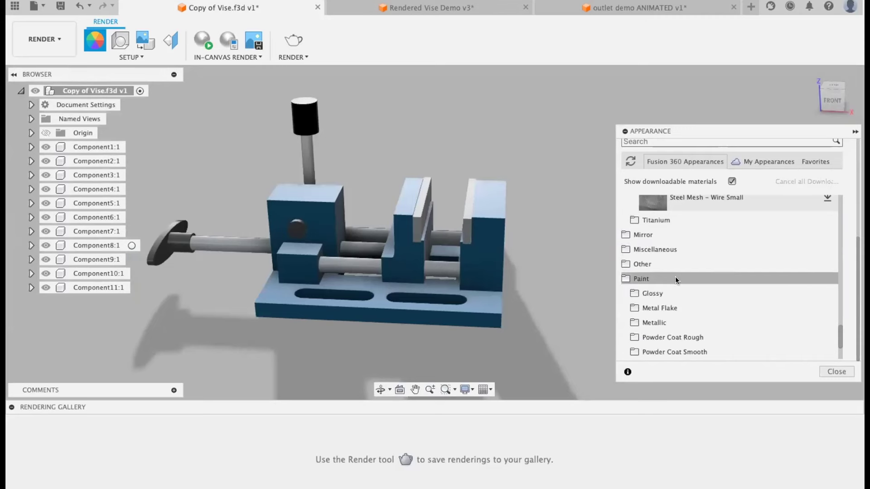
pyautogui.scroll(-3, 680, 281)
pyautogui.scroll(2, 666, 247)
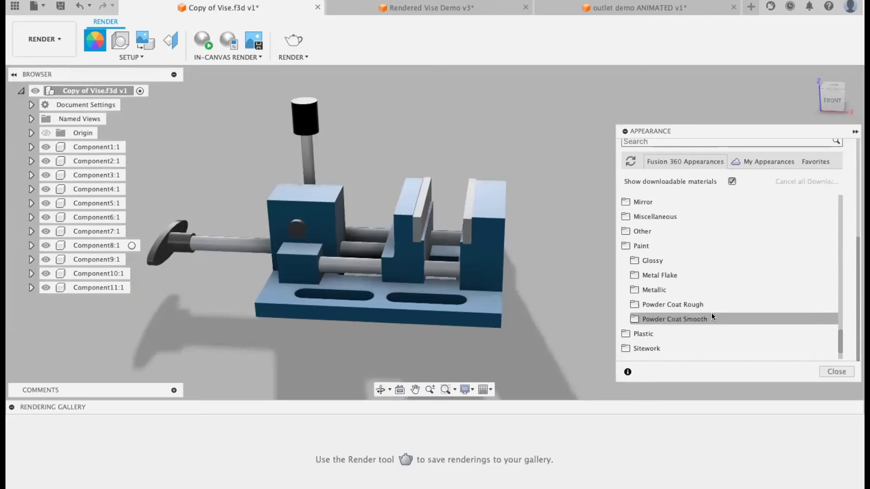
pyautogui.click(694, 303)
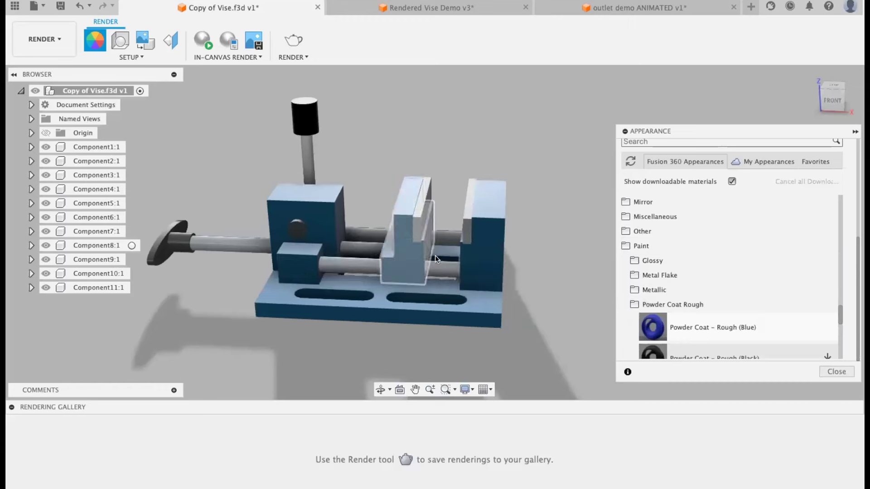
pyautogui.scroll(2, 293, 186)
pyautogui.scroll(2, 292, 186)
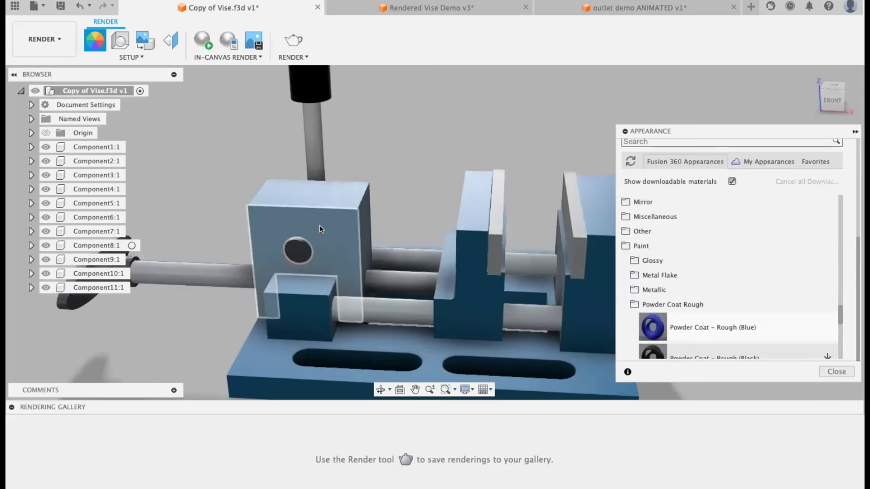
pyautogui.scroll(2, 319, 224)
pyautogui.scroll(-2, 691, 309)
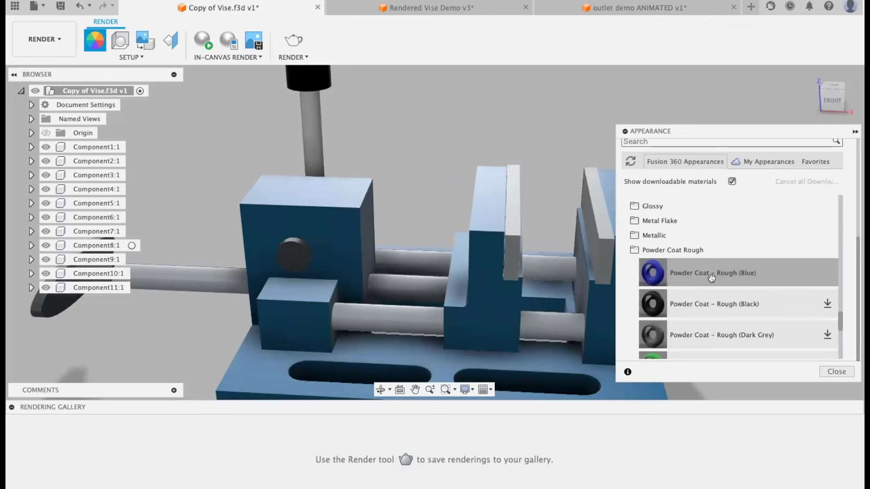
pyautogui.moveTo(710, 272); pyautogui.dragTo(490, 315)
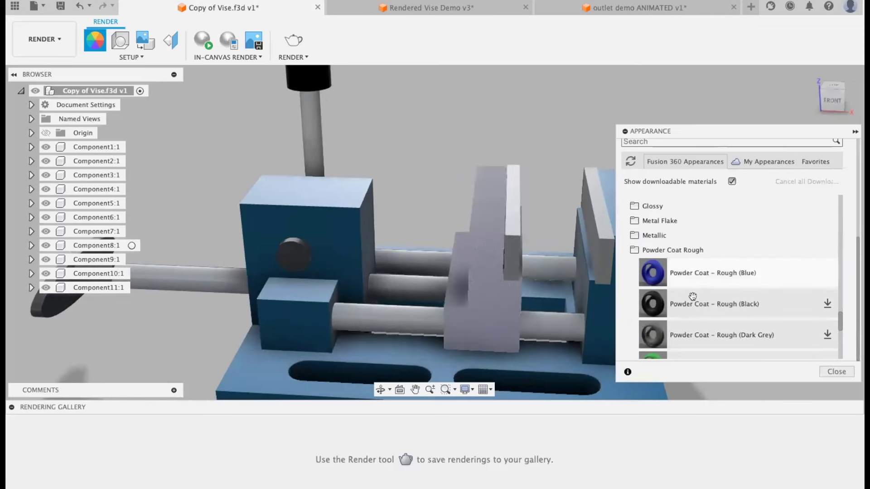
pyautogui.moveTo(684, 285); pyautogui.dragTo(604, 313)
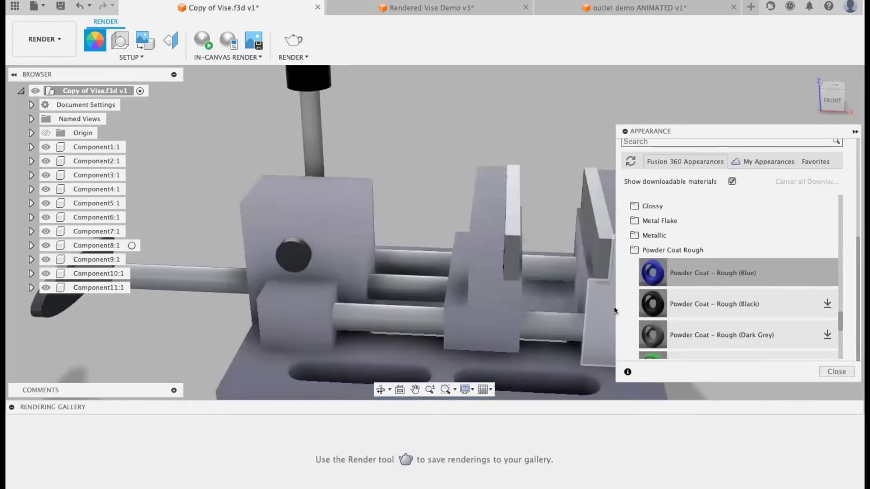
# - Examine the powder coat texture on the vise's jaw blocks up close and from several angles
pyautogui.keyDown('shift'); pyautogui.moveTo(553, 139); pyautogui.dragTo(498, 121, button='middle'); pyautogui.keyUp('shift')
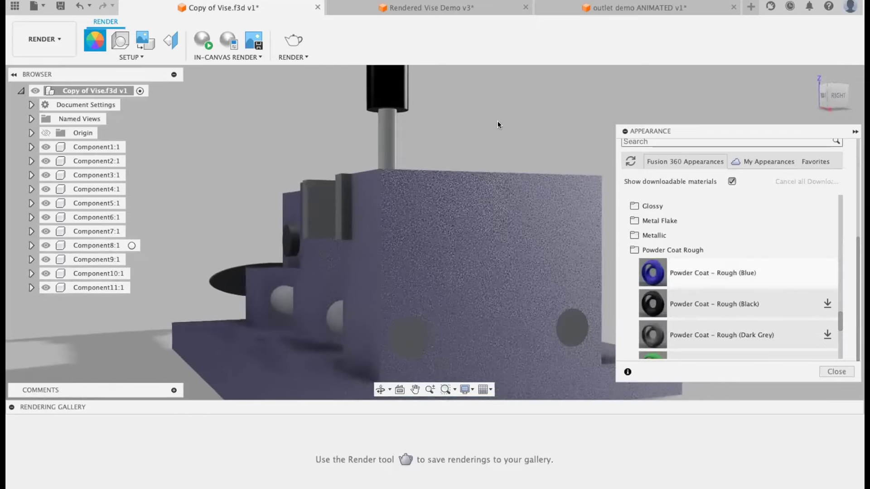
pyautogui.scroll(4, 501, 133)
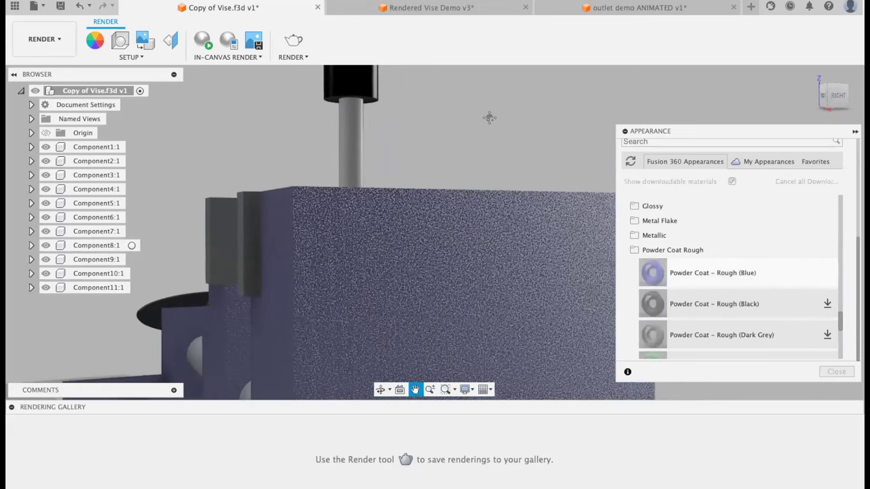
pyautogui.keyDown('shift'); pyautogui.moveTo(481, 140); pyautogui.dragTo(508, 121, button='middle'); pyautogui.keyUp('shift')
pyautogui.scroll(-8, 501, 116)
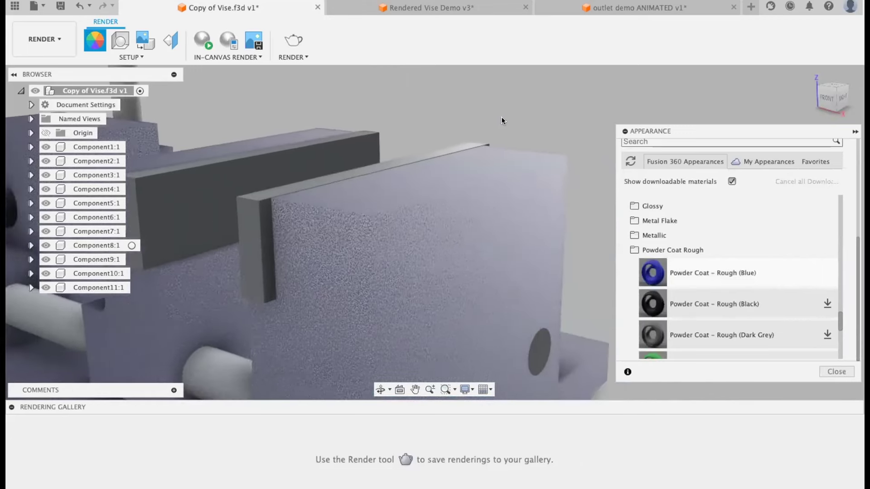
pyautogui.moveTo(434, 137)
pyautogui.keyDown('shift'); pyautogui.mouseDown(button='middle')
pyautogui.moveTo(412, 78)
pyautogui.moveTo(406, 87)
pyautogui.moveTo(453, 89)
pyautogui.moveTo(329, 116)
pyautogui.moveTo(338, 105)
pyautogui.moveTo(385, 136)
pyautogui.mouseUp(button='middle'); pyautogui.keyUp('shift')
# - Look through the Metal appearances for a shiny steel finish, covering the whole Stainless category
pyautogui.click(669, 248)
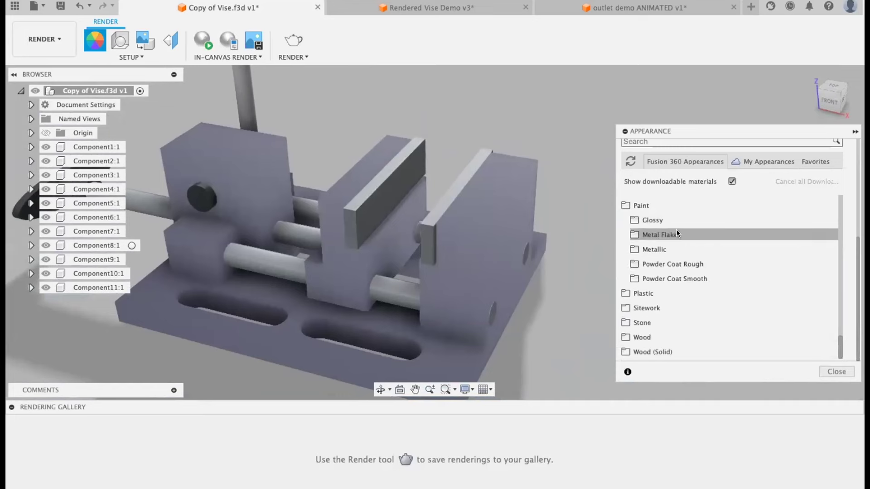
pyautogui.scroll(3, 677, 229)
pyautogui.scroll(10, 685, 270)
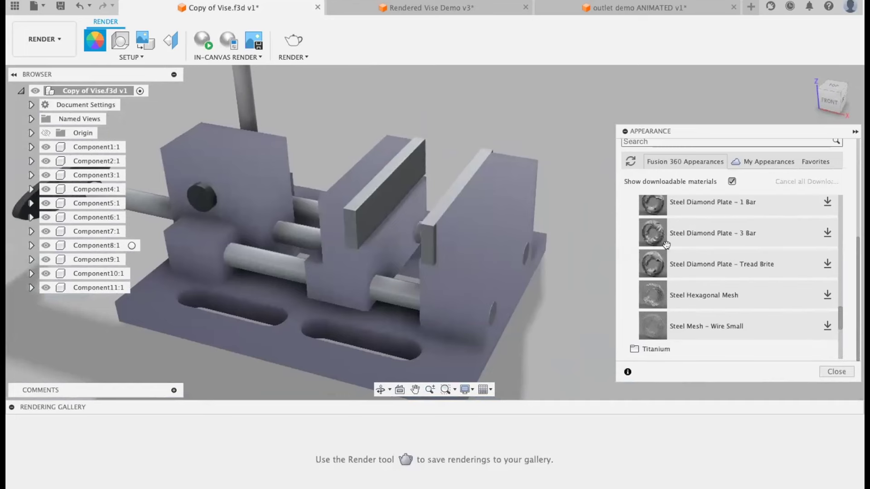
pyautogui.scroll(-3, 649, 331)
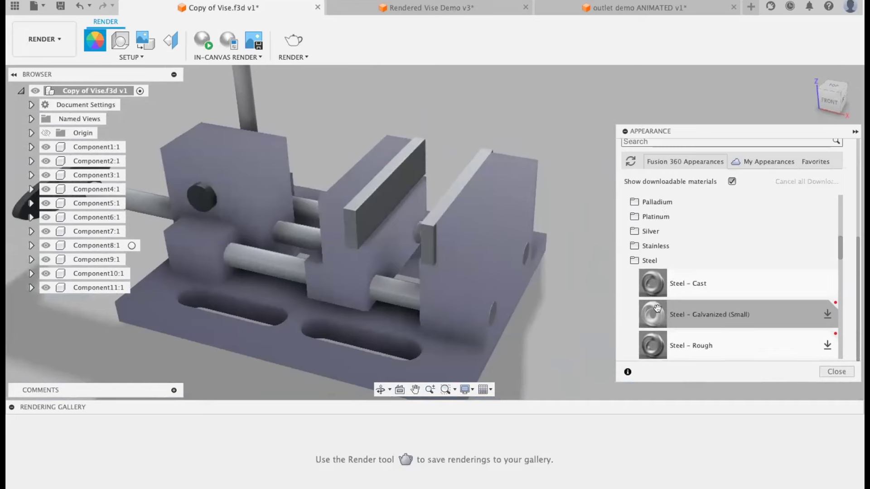
pyautogui.click(646, 263)
pyautogui.scroll(2, 672, 257)
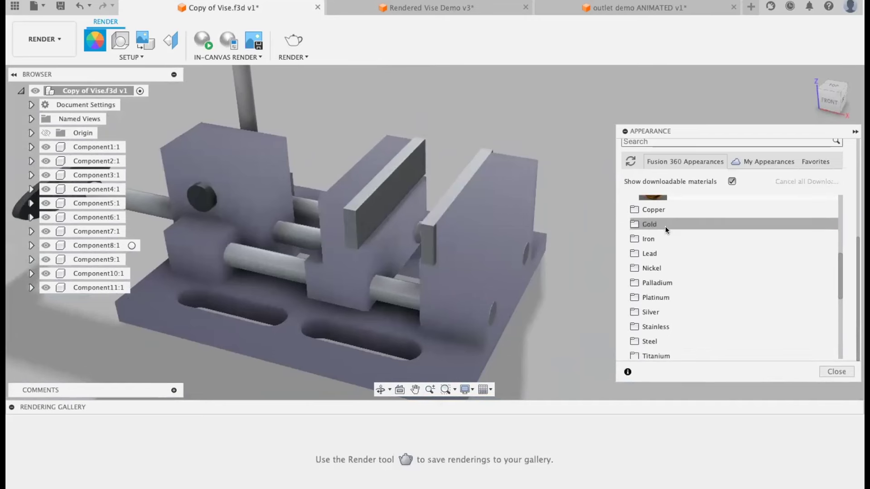
pyautogui.scroll(-3, 666, 244)
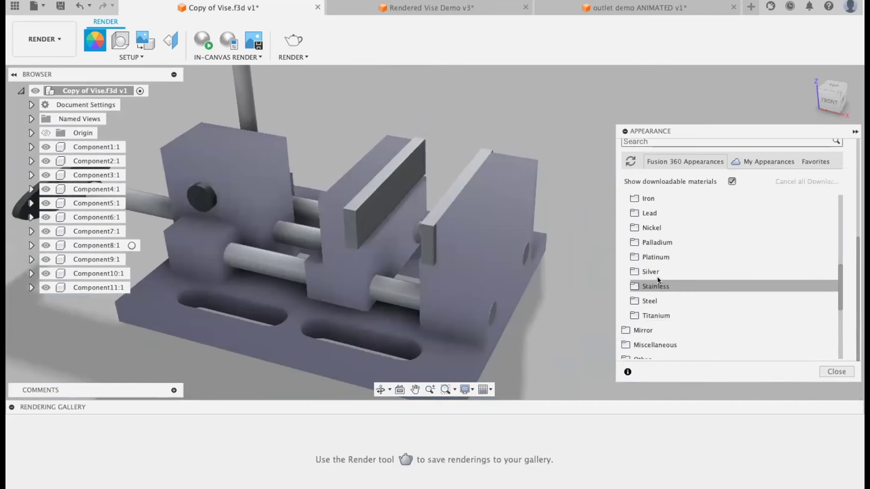
pyautogui.click(659, 286)
pyautogui.scroll(-5, 702, 268)
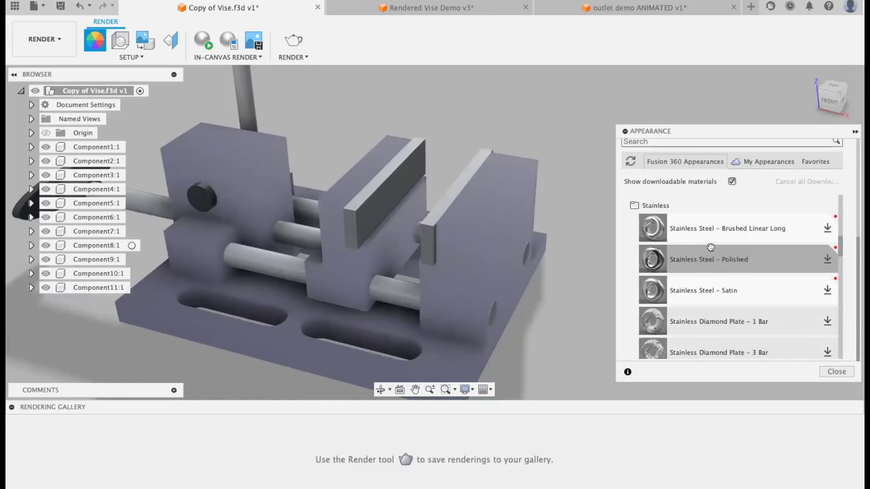
pyautogui.scroll(-8, 707, 271)
pyautogui.scroll(10, 717, 283)
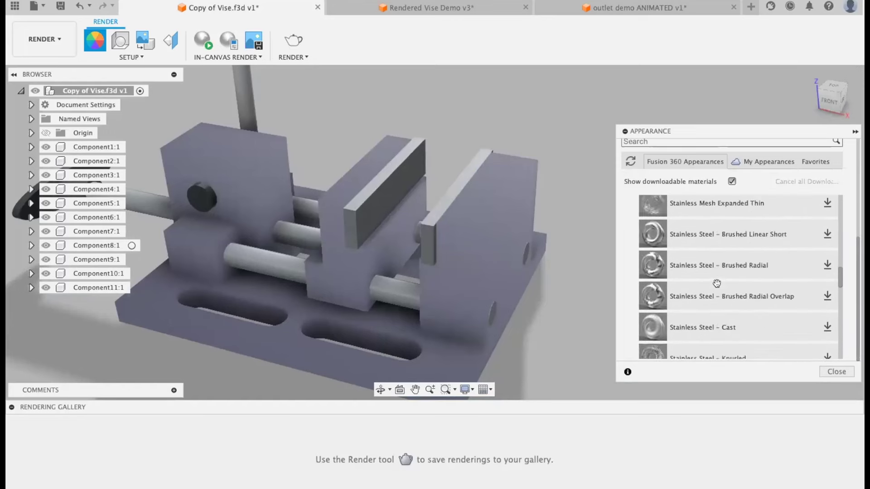
pyautogui.scroll(-3, 770, 308)
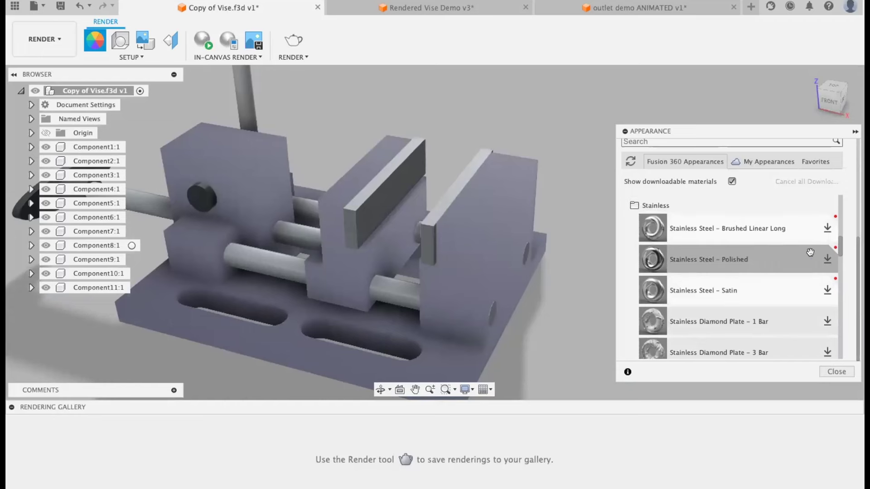
# - Download the Stainless Steel - Polished appearance and apply it to both jaw plates
pyautogui.click(826, 258)
pyautogui.moveTo(660, 258); pyautogui.dragTo(368, 211)
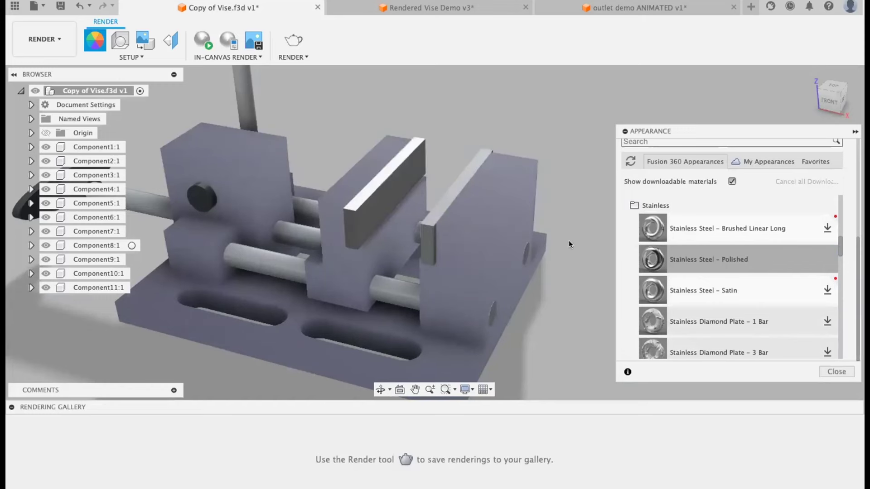
pyautogui.moveTo(665, 251); pyautogui.dragTo(420, 243)
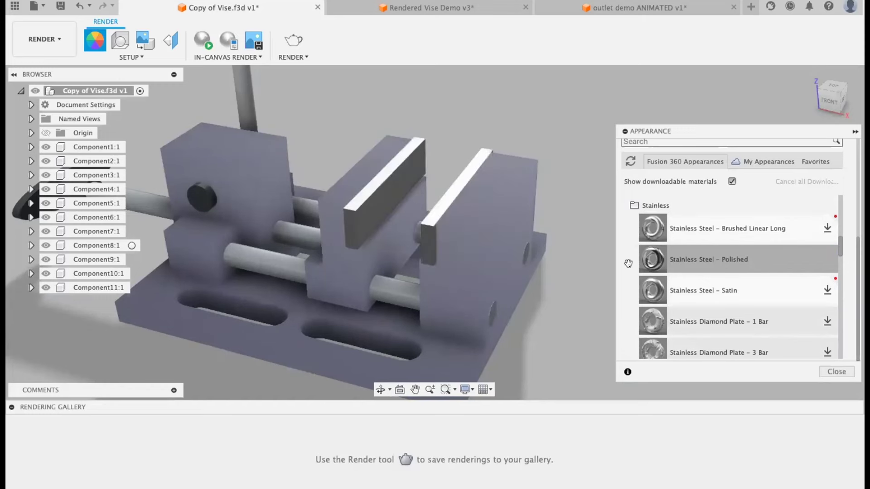
# - Apply Stainless Steel - Polished to the guide rods, the central screw and the vertical lever's shaft
pyautogui.moveTo(705, 270); pyautogui.dragTo(394, 290)
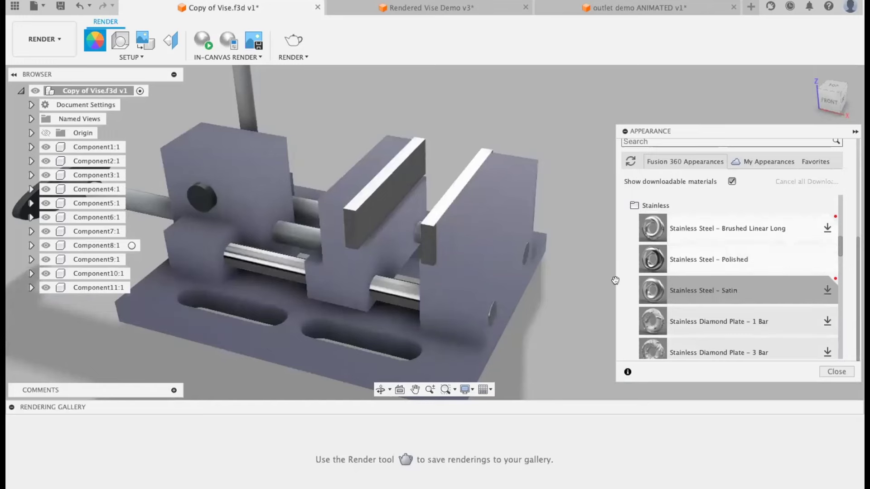
pyautogui.moveTo(675, 259); pyautogui.dragTo(290, 229)
pyautogui.keyDown('shift'); pyautogui.moveTo(290, 228); pyautogui.dragTo(581, 214, button='middle'); pyautogui.keyUp('shift')
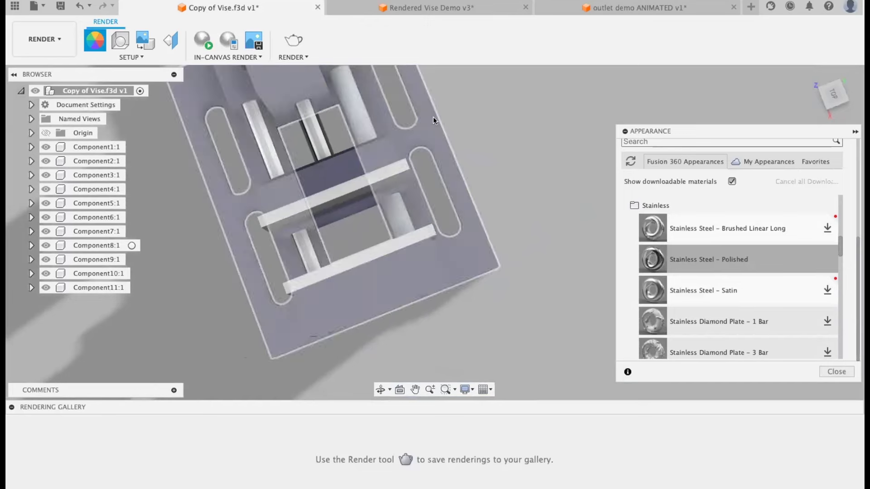
pyautogui.keyDown('shift'); pyautogui.moveTo(433, 117); pyautogui.dragTo(447, 159, button='middle'); pyautogui.keyUp('shift')
pyautogui.moveTo(641, 194); pyautogui.dragTo(357, 143)
pyautogui.keyDown('shift'); pyautogui.moveTo(458, 278); pyautogui.dragTo(427, 246, button='middle'); pyautogui.keyUp('shift')
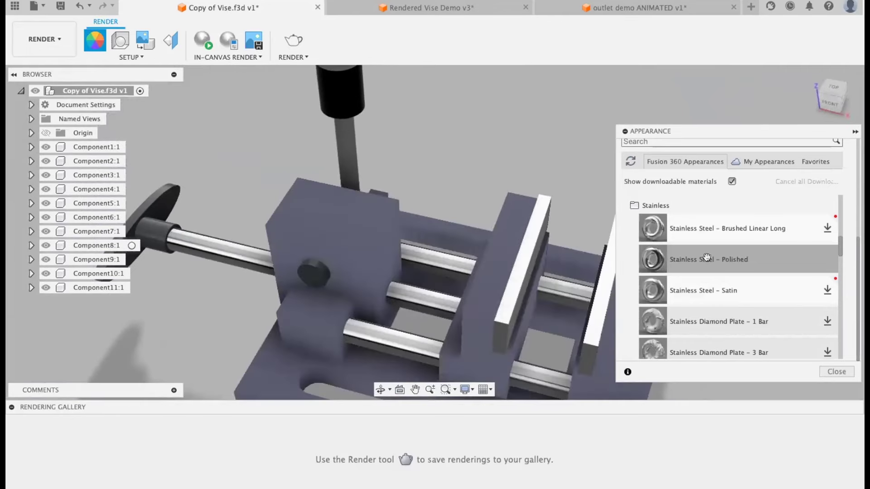
# - Find the Glossy paints in the appearance library and try to apply Paint - Enamel Glossy (Black) to the vise
pyautogui.scroll(5, 765, 209)
pyautogui.scroll(-4, 663, 280)
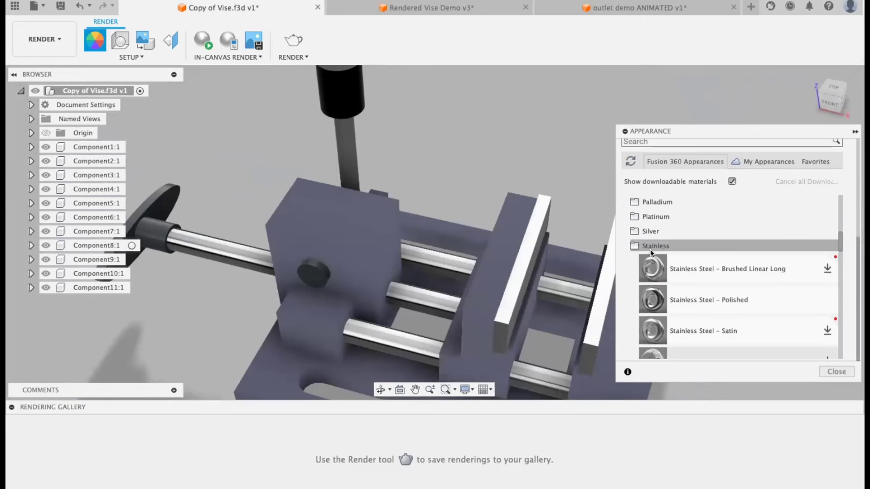
pyautogui.click(656, 246)
pyautogui.scroll(-3, 664, 262)
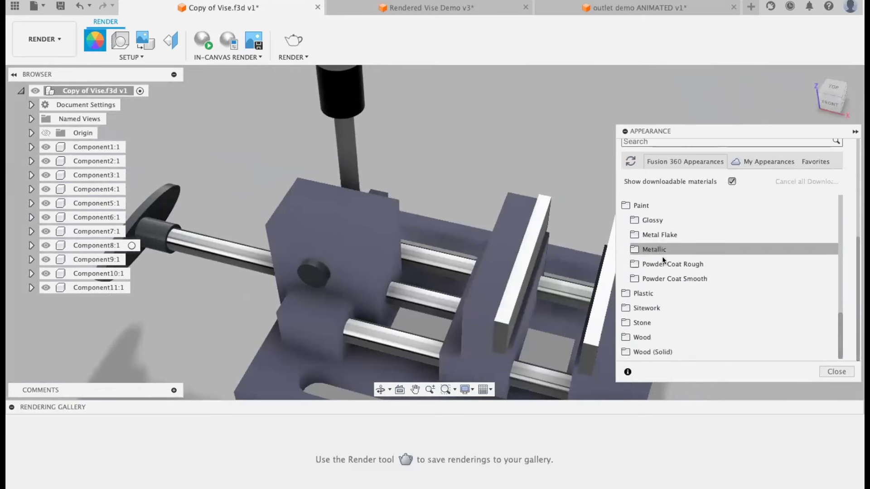
pyautogui.click(662, 219)
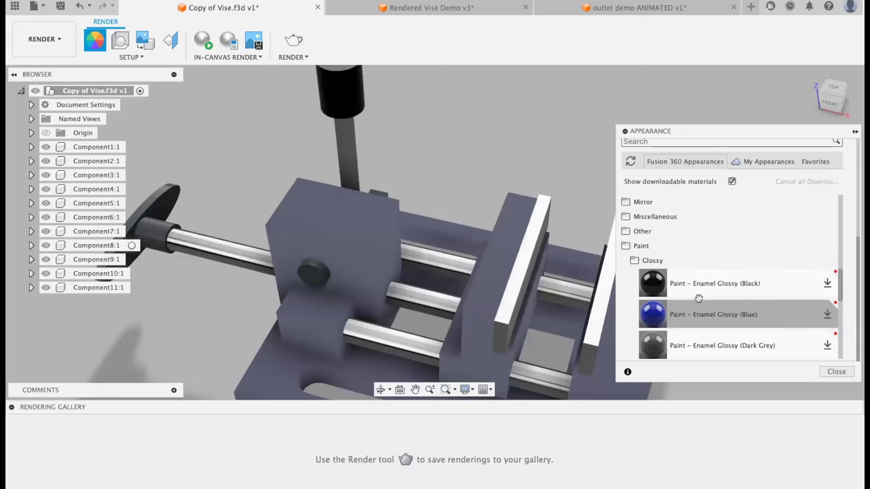
pyautogui.moveTo(658, 285); pyautogui.dragTo(271, 215)
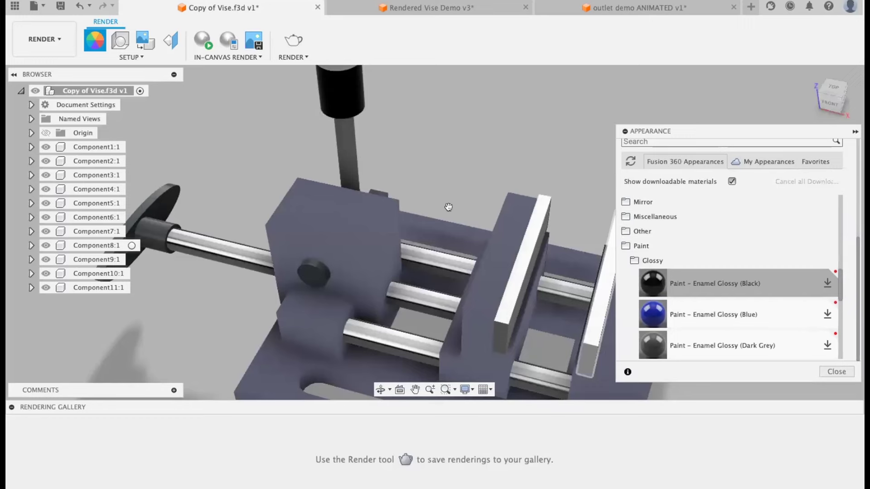
# - Inspect the black handle and polished rods from several angles and close the appearance library
pyautogui.keyDown('shift'); pyautogui.moveTo(448, 207); pyautogui.dragTo(473, 77, button='middle'); pyautogui.keyUp('shift')
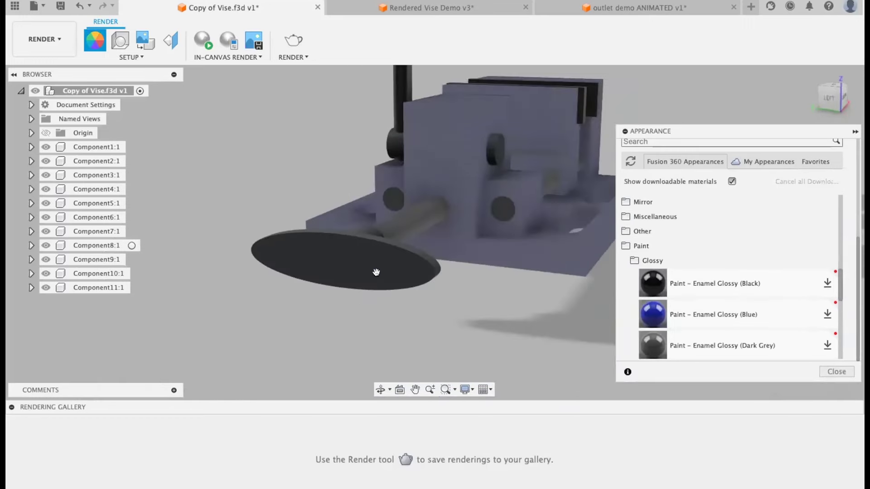
pyautogui.moveTo(376, 272)
pyautogui.keyDown('shift'); pyautogui.mouseDown(button='middle')
pyautogui.moveTo(470, 357)
pyautogui.moveTo(494, 347)
pyautogui.mouseUp(button='middle'); pyautogui.keyUp('shift')
pyautogui.scroll(-3, 703, 225)
pyautogui.scroll(3, 769, 263)
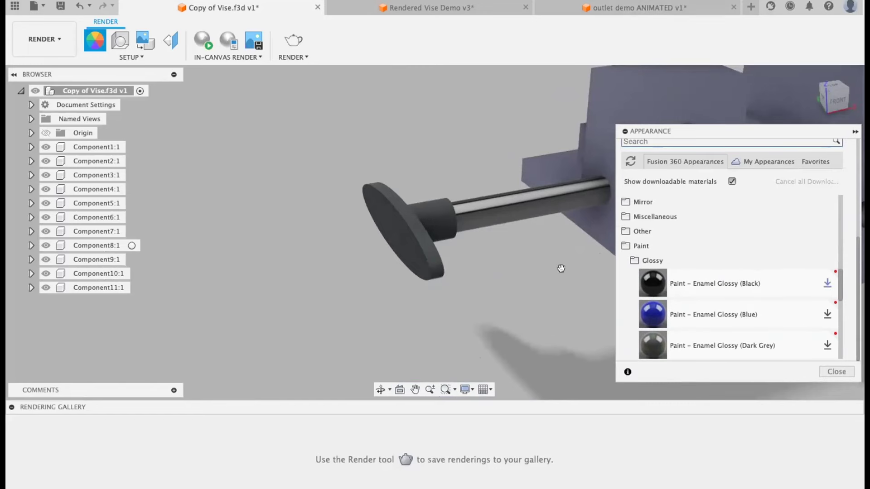
pyautogui.keyDown('shift'); pyautogui.moveTo(427, 228); pyautogui.dragTo(335, 208, button='middle'); pyautogui.keyUp('shift')
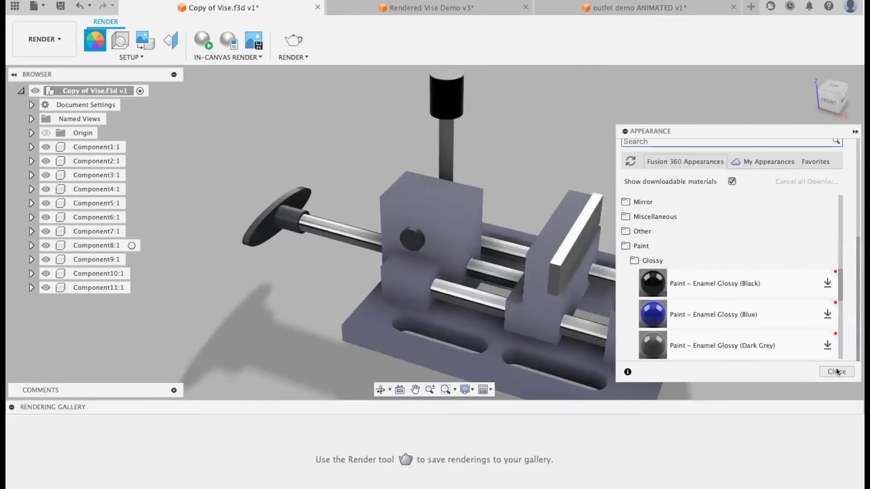
pyautogui.scroll(-2, 804, 363)
pyautogui.press('super+Tab')
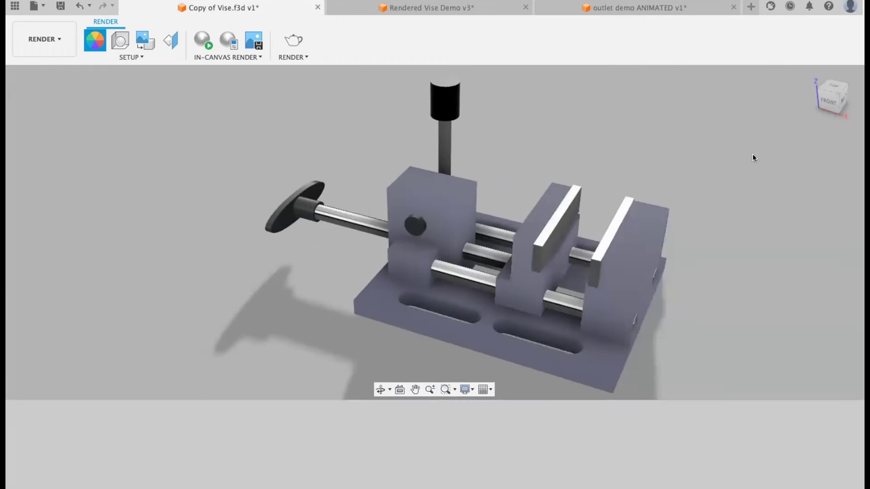
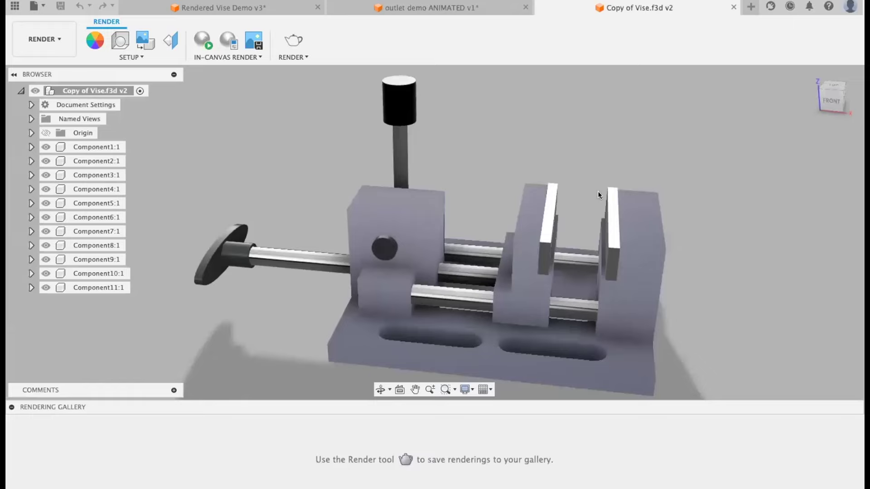
# - Preview the whole vise with an in-canvas render from an angled view of the handle end, and stop it
pyautogui.moveTo(597, 191)
pyautogui.keyDown('shift'); pyautogui.mouseDown(button='middle')
pyautogui.moveTo(558, 198)
pyautogui.moveTo(595, 175)
pyautogui.moveTo(593, 199)
pyautogui.moveTo(580, 211)
pyautogui.moveTo(591, 196)
pyautogui.mouseUp(button='middle'); pyautogui.keyUp('shift')
pyautogui.keyDown('shift'); pyautogui.moveTo(645, 156); pyautogui.dragTo(579, 144, button='middle'); pyautogui.keyUp('shift')
pyautogui.keyDown('shift'); pyautogui.moveTo(322, 143); pyautogui.dragTo(374, 211, button='middle'); pyautogui.keyUp('shift')
pyautogui.scroll(-5, 406, 185)
pyautogui.scroll(-3, 397, 182)
pyautogui.scroll(8, 398, 184)
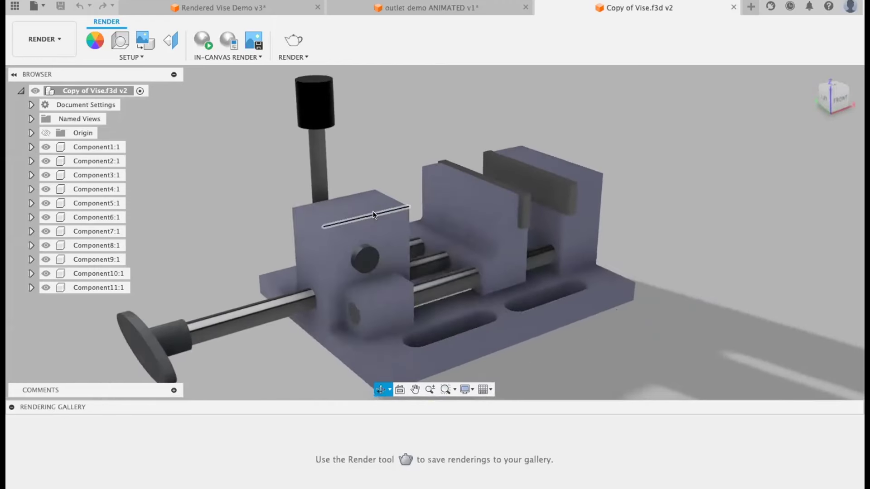
pyautogui.click(196, 36)
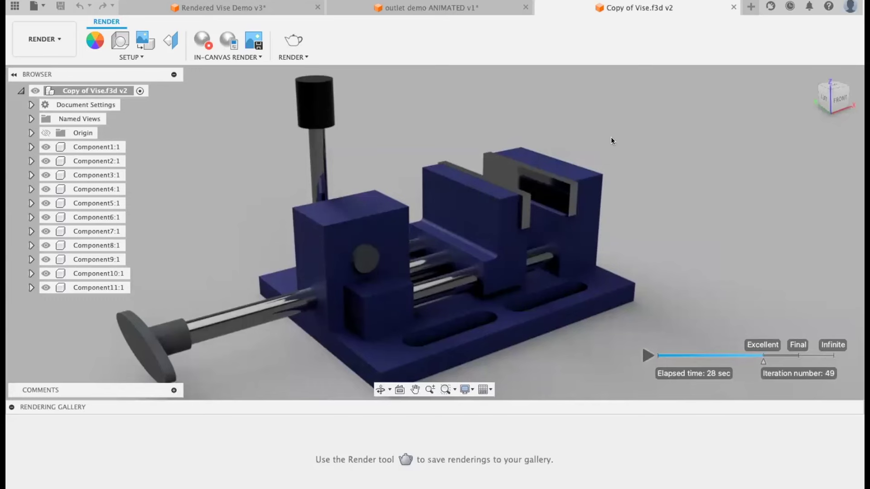
pyautogui.click(203, 41)
# - Run an in-canvas render of a close-up of the jaw plates and blocks, and pause it
pyautogui.moveTo(551, 168)
pyautogui.keyDown('shift'); pyautogui.mouseDown(button='middle')
pyautogui.moveTo(412, 149)
pyautogui.moveTo(476, 140)
pyautogui.moveTo(489, 163)
pyautogui.moveTo(480, 166)
pyautogui.moveTo(452, 145)
pyautogui.moveTo(454, 161)
pyautogui.mouseUp(button='middle'); pyautogui.keyUp('shift')
pyautogui.scroll(-4, 452, 146)
pyautogui.moveTo(452, 114); pyautogui.dragTo(452, 124, button='middle')
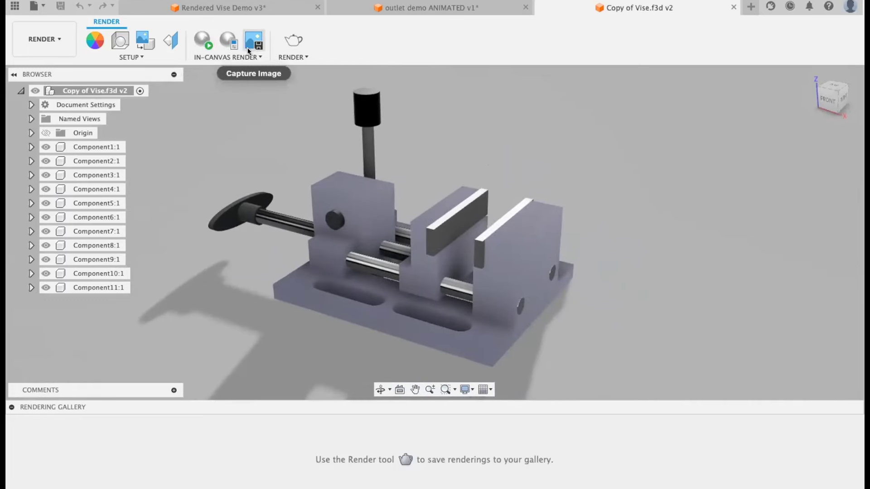
pyautogui.keyDown('shift'); pyautogui.moveTo(437, 217); pyautogui.dragTo(489, 222, button='middle'); pyautogui.keyUp('shift')
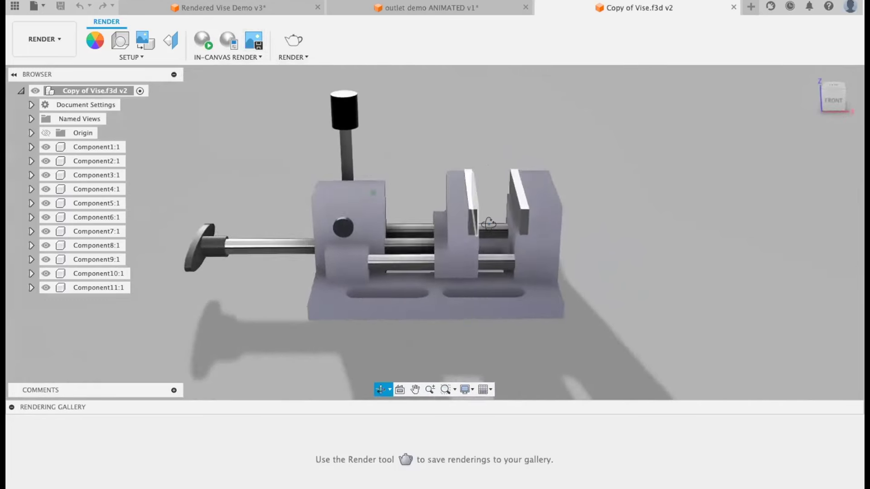
pyautogui.scroll(-4, 486, 147)
pyautogui.scroll(10, 490, 164)
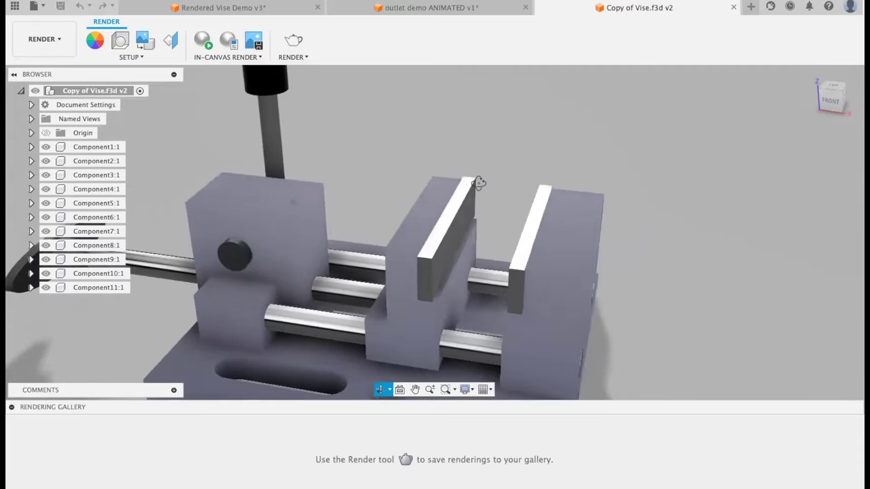
pyautogui.scroll(8, 467, 197)
pyautogui.moveTo(447, 149); pyautogui.dragTo(454, 120, button='middle')
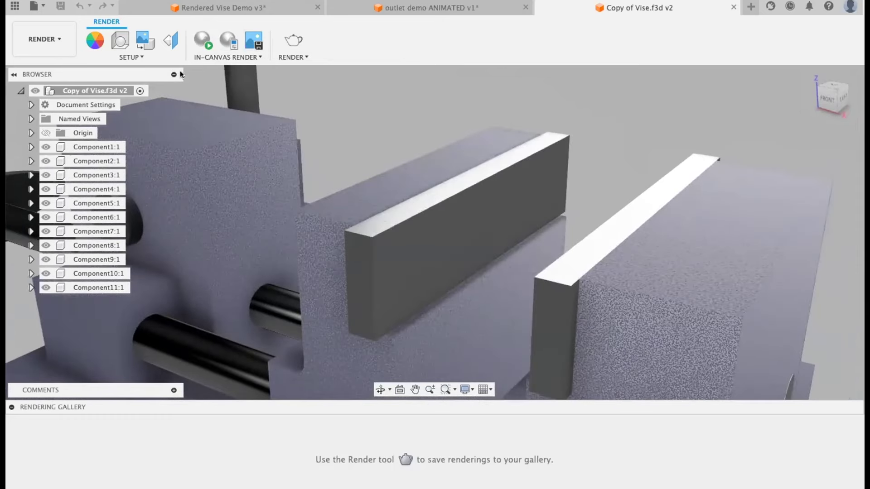
pyautogui.click(204, 41)
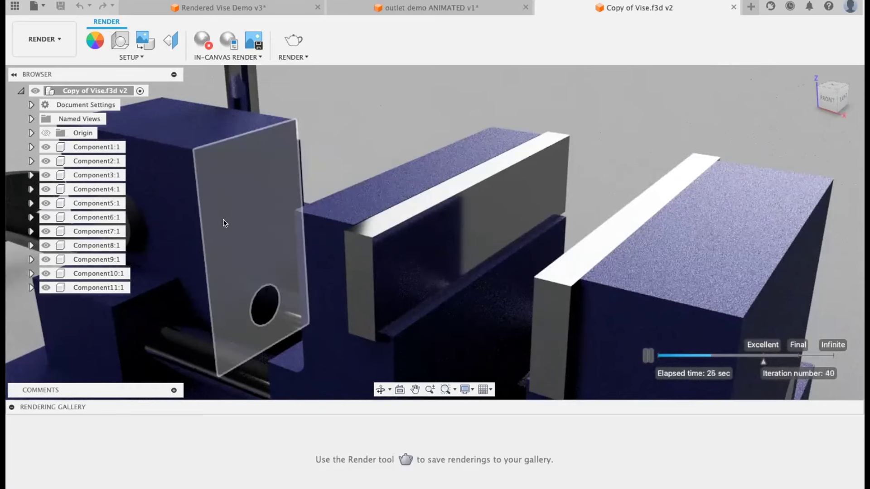
pyautogui.click(648, 356)
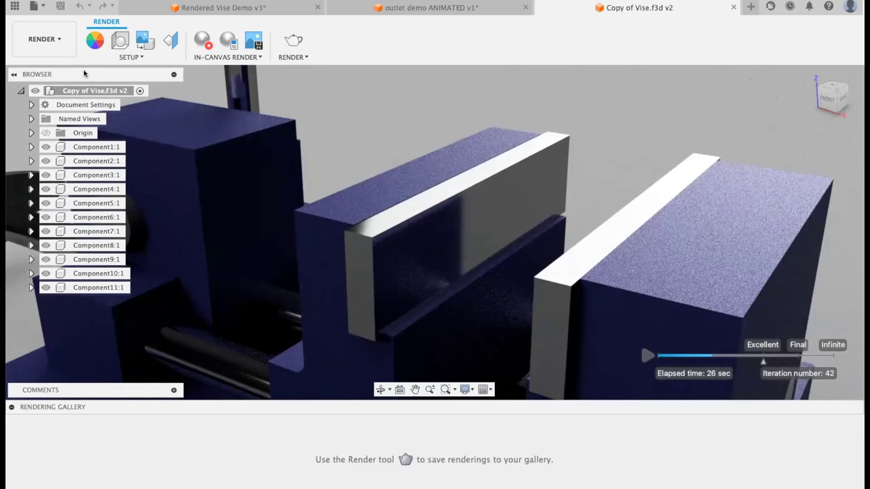
# - Switch to the Design workspace and fillet the jaw-facing top edge of the handle-end block with a 17.5 mm radius
pyautogui.click(55, 36)
pyautogui.click(57, 69)
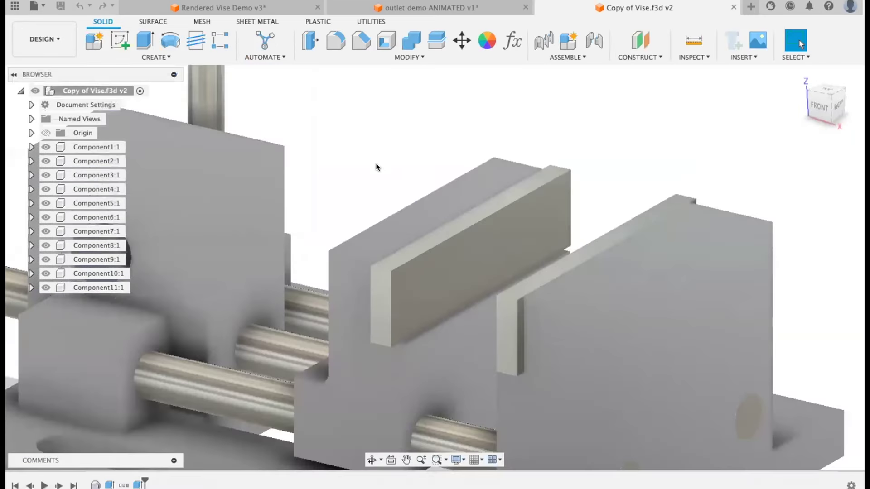
pyautogui.click(335, 40)
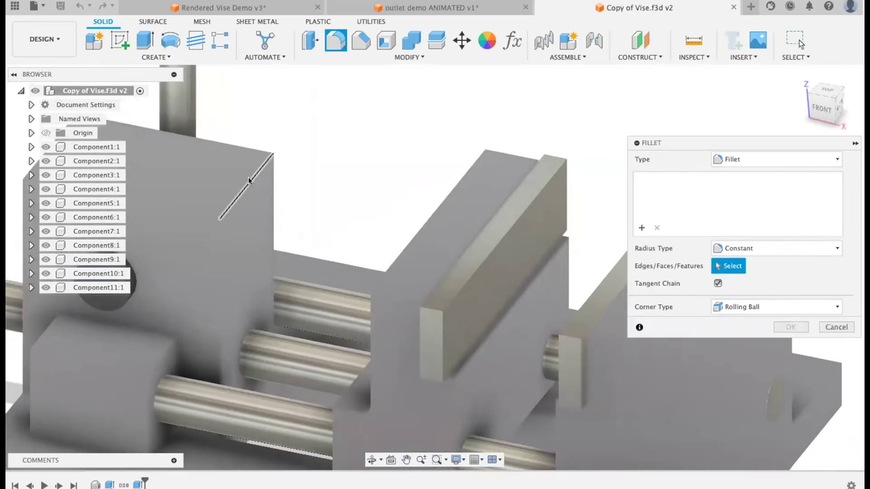
pyautogui.click(247, 180)
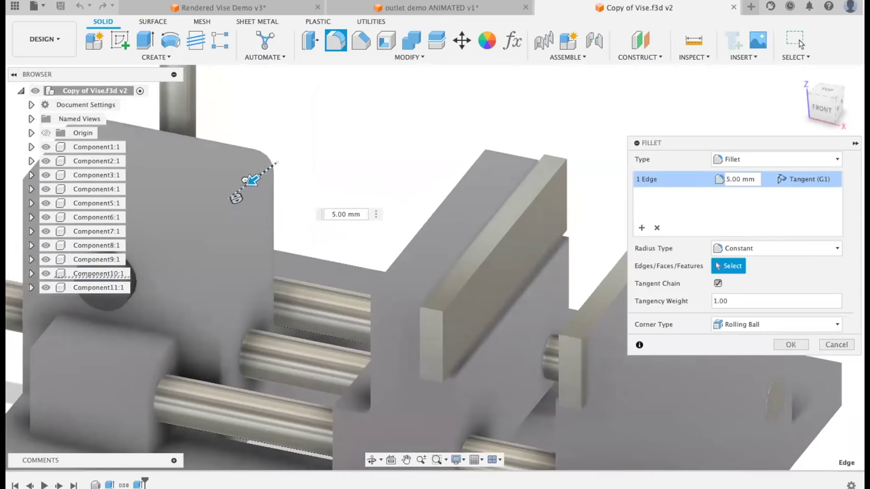
pyautogui.moveTo(236, 187); pyautogui.dragTo(233, 190)
pyautogui.moveTo(295, 156)
pyautogui.keyDown('shift'); pyautogui.mouseDown(button='middle')
pyautogui.moveTo(328, 141)
pyautogui.moveTo(320, 129)
pyautogui.moveTo(305, 133)
pyautogui.moveTo(305, 146)
pyautogui.mouseUp(button='middle'); pyautogui.keyUp('shift')
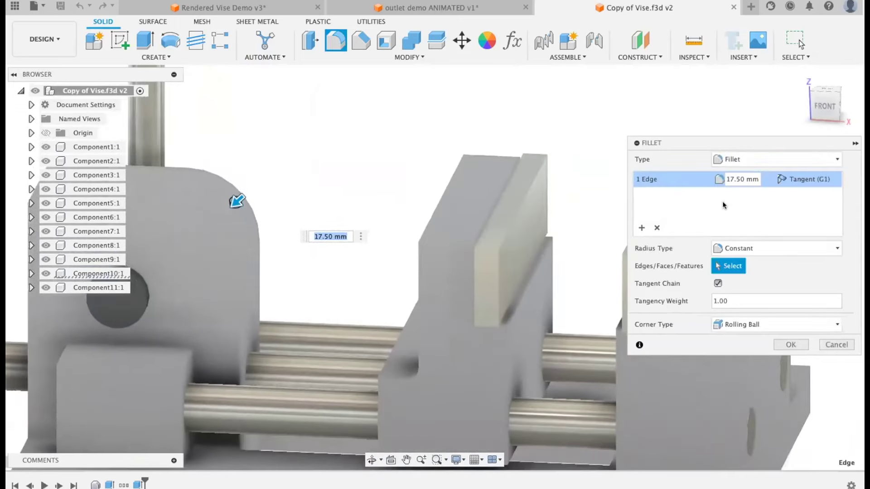
pyautogui.click(782, 344)
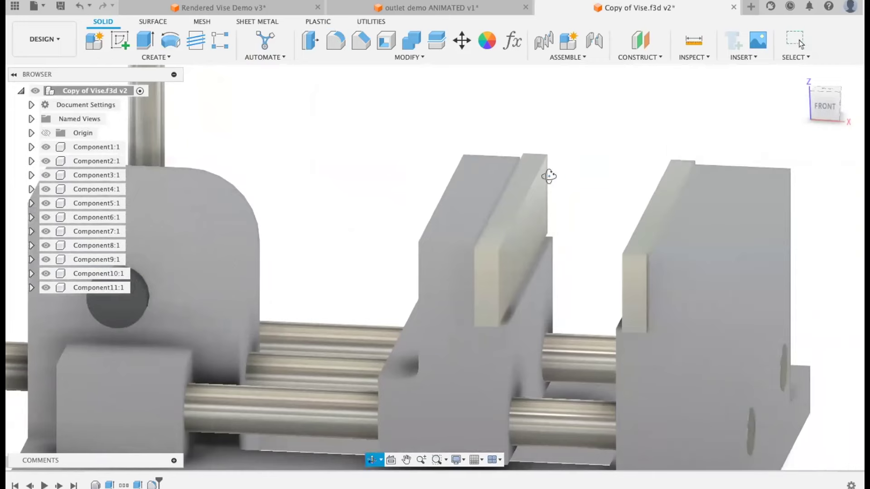
# - Chamfer the edges around the gripping faces of both steel jaw plates by 1 mm at equal distance
pyautogui.click(361, 45)
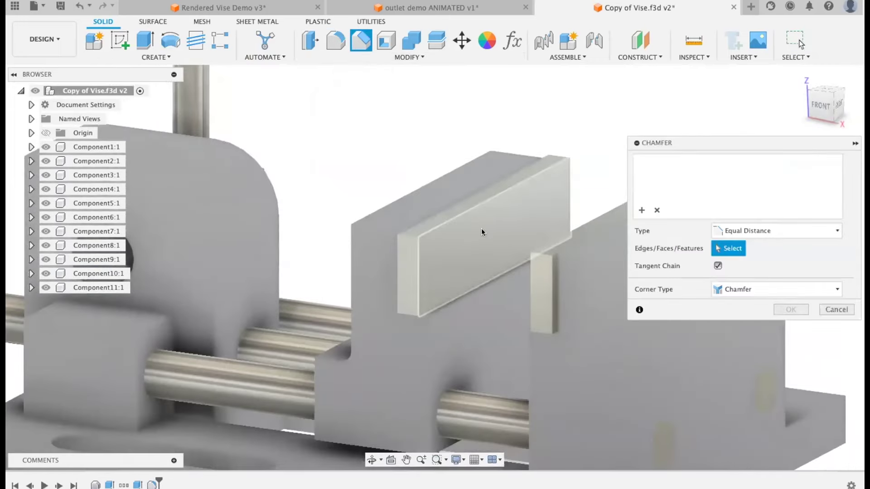
pyautogui.click(481, 228)
pyautogui.keyDown('shift'); pyautogui.moveTo(481, 144); pyautogui.dragTo(516, 198, button='middle'); pyautogui.keyUp('shift')
pyautogui.click(521, 194)
pyautogui.scroll(4, 520, 194)
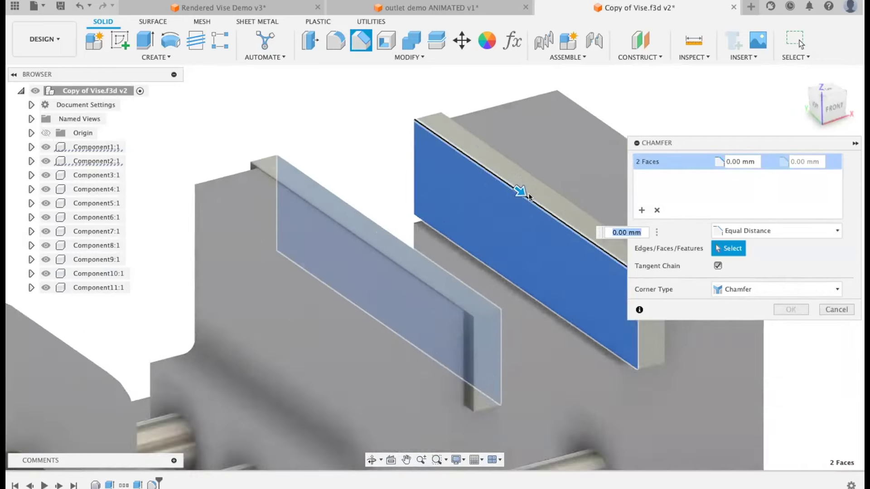
pyautogui.moveTo(519, 194); pyautogui.dragTo(521, 191)
pyautogui.keyDown('shift'); pyautogui.moveTo(482, 238); pyautogui.dragTo(443, 228, button='middle'); pyautogui.keyUp('shift')
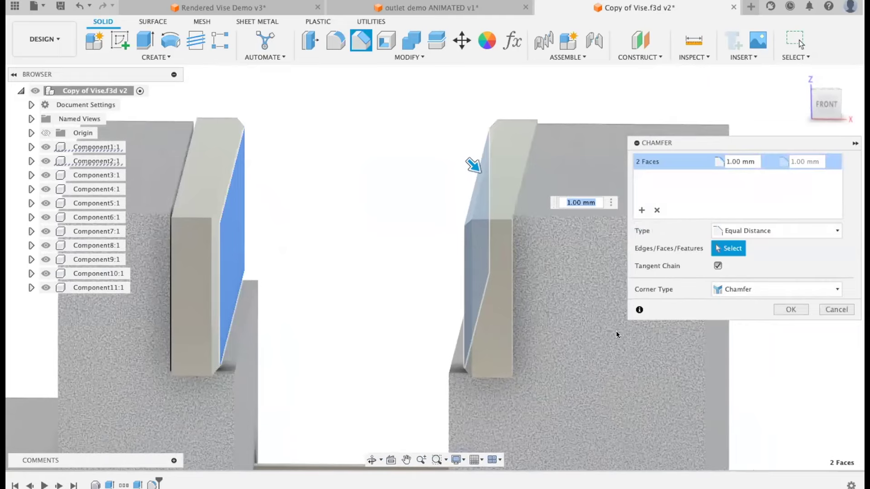
pyautogui.click(791, 309)
# - Return to the Render workspace and run an in-canvas render of a close-up of the rounded block and chamfered jaw plates
pyautogui.keyDown('shift'); pyautogui.moveTo(611, 315); pyautogui.dragTo(525, 268, button='middle'); pyautogui.keyUp('shift')
pyautogui.scroll(-10, 523, 258)
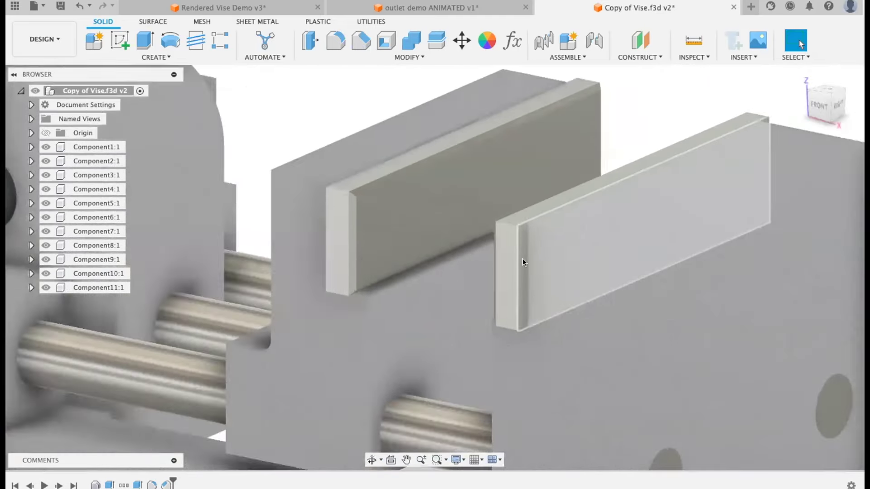
pyautogui.keyDown('shift'); pyautogui.moveTo(497, 200); pyautogui.dragTo(498, 222, button='middle'); pyautogui.keyUp('shift')
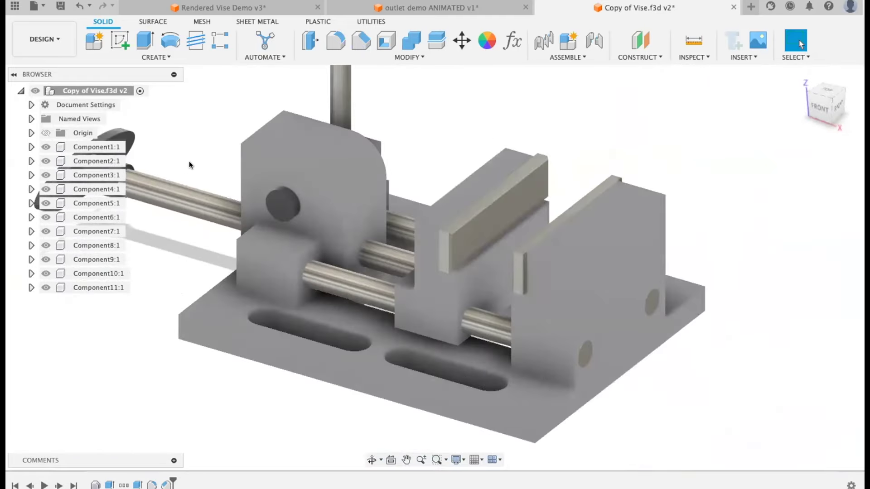
pyautogui.click(49, 45)
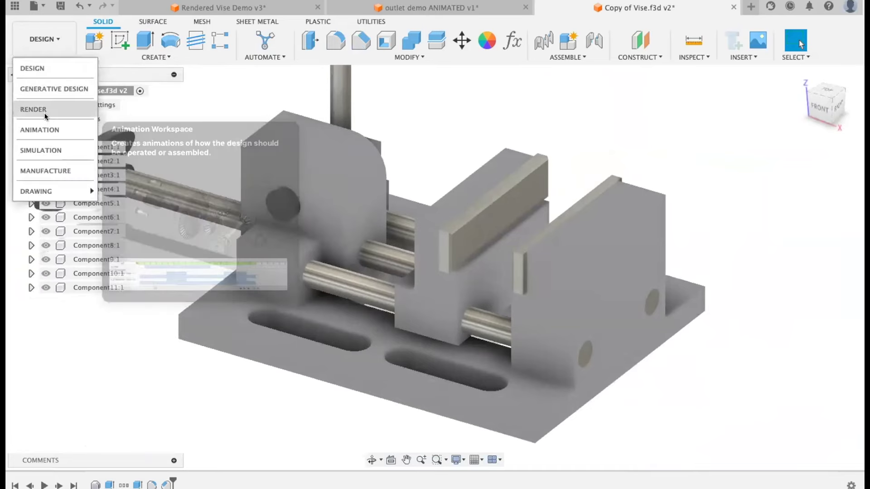
pyautogui.click(44, 110)
pyautogui.scroll(4, 393, 122)
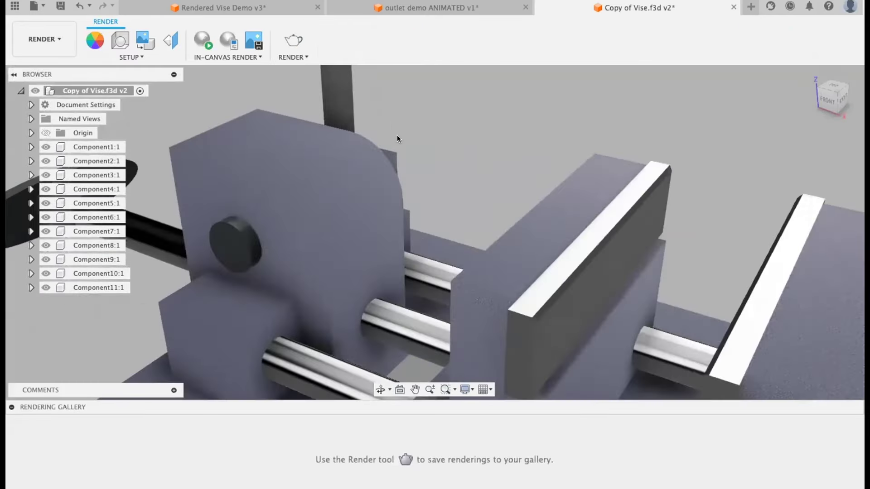
pyautogui.keyDown('shift'); pyautogui.moveTo(422, 132); pyautogui.dragTo(396, 117, button='middle'); pyautogui.keyUp('shift')
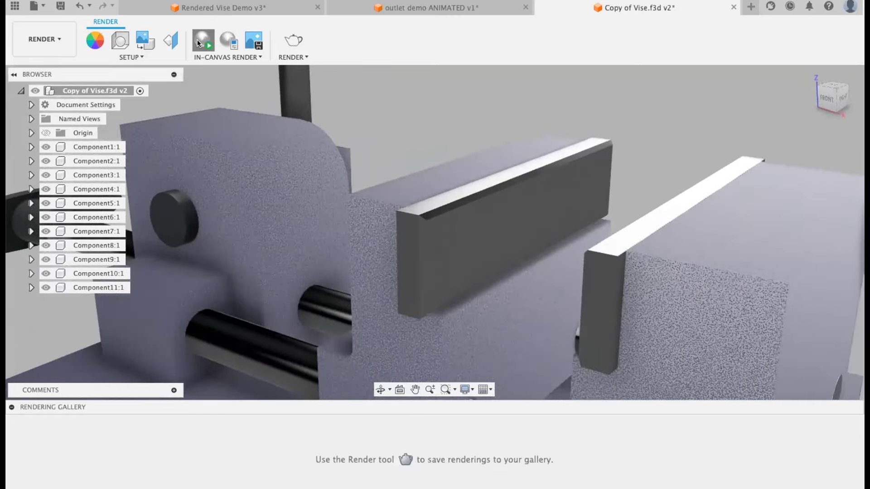
pyautogui.click(201, 40)
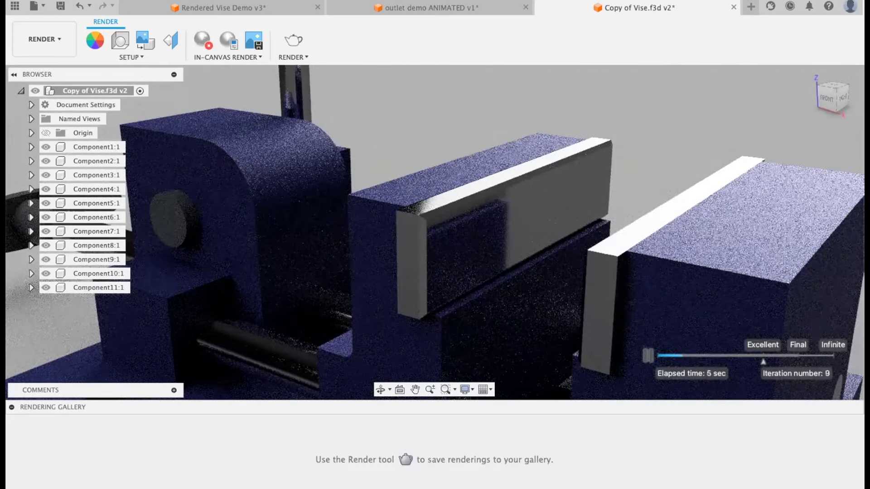
pyautogui.press('super+Tab')
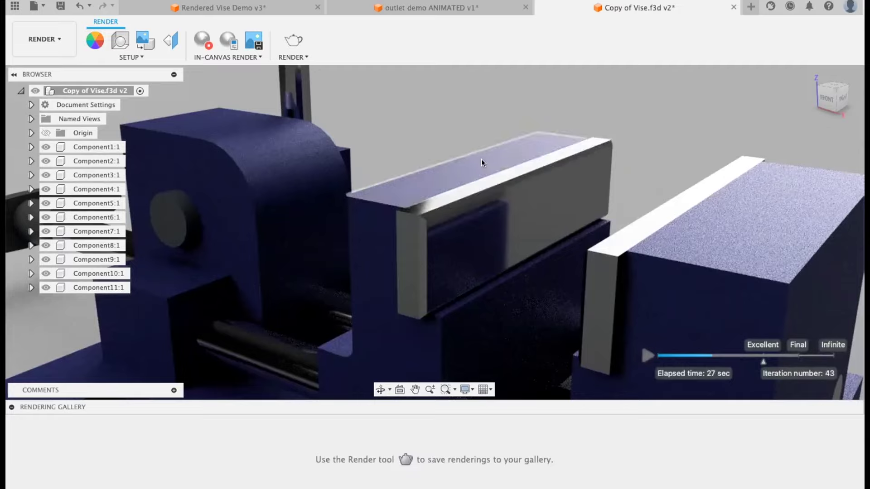
# - Stop the in-canvas render and open the Stainless Steel - Polished appearance for editing
pyautogui.scroll(-3, 481, 158)
pyautogui.click(95, 40)
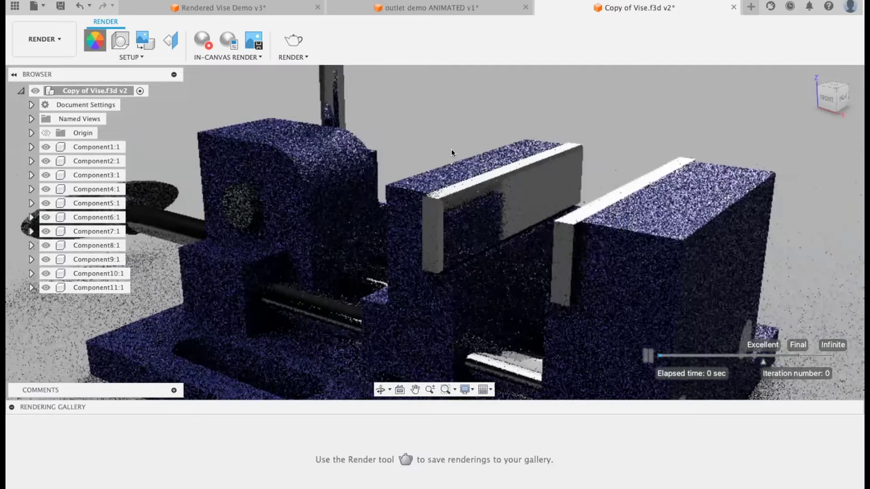
pyautogui.click(203, 40)
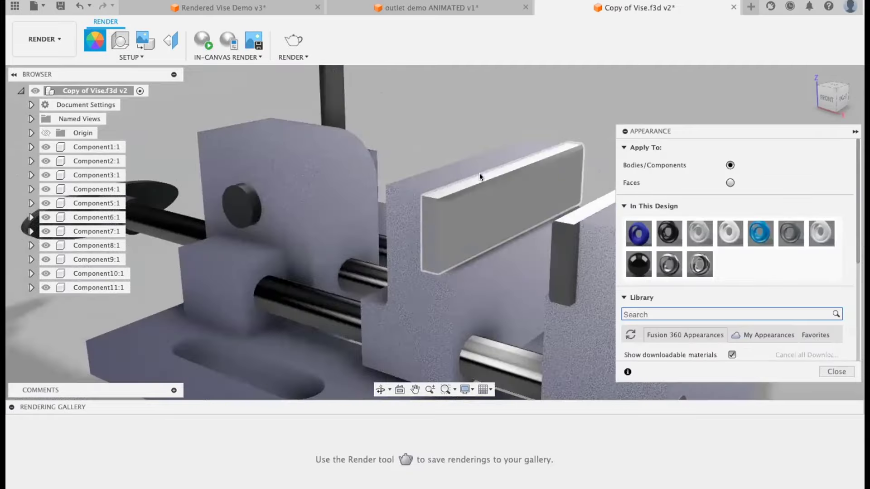
pyautogui.keyDown('shift'); pyautogui.moveTo(479, 174); pyautogui.dragTo(483, 188, button='middle'); pyautogui.keyUp('shift')
pyautogui.moveTo(516, 153); pyautogui.dragTo(463, 166, button='middle')
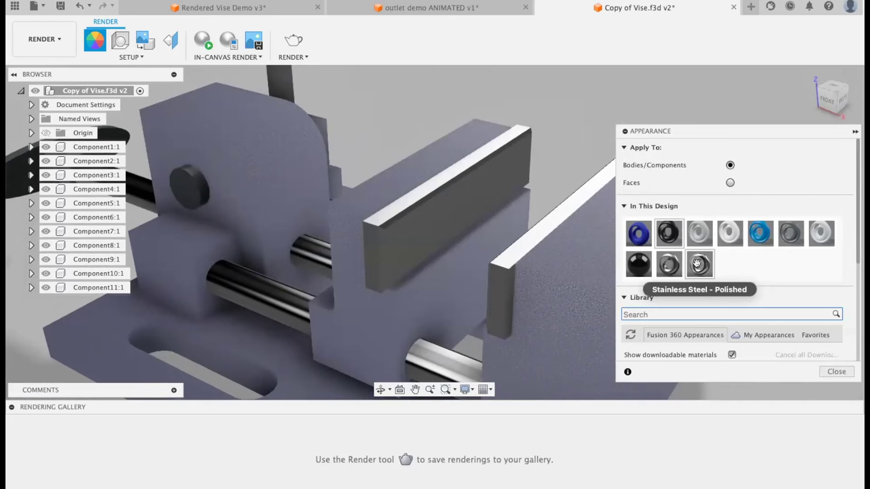
pyautogui.rightClick(697, 264)
pyautogui.click(712, 271)
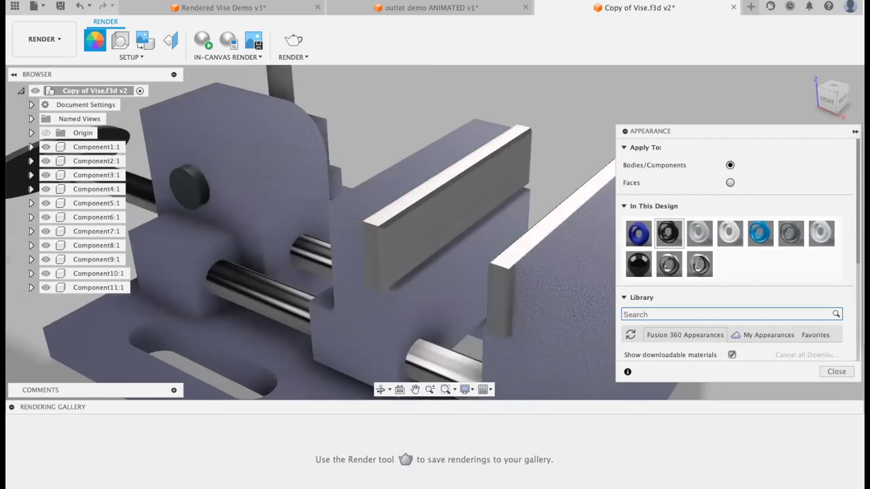
# - Browse the design's appearances and the library's paint and material folders, and close the appearance settings
pyautogui.moveTo(698, 234); pyautogui.dragTo(695, 245)
pyautogui.scroll(-6, 700, 260)
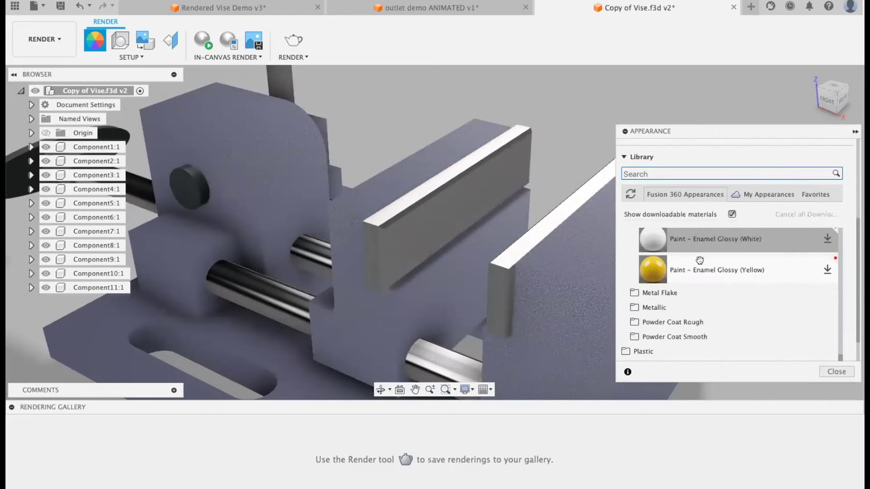
pyautogui.scroll(3, 685, 328)
pyautogui.scroll(15, 684, 321)
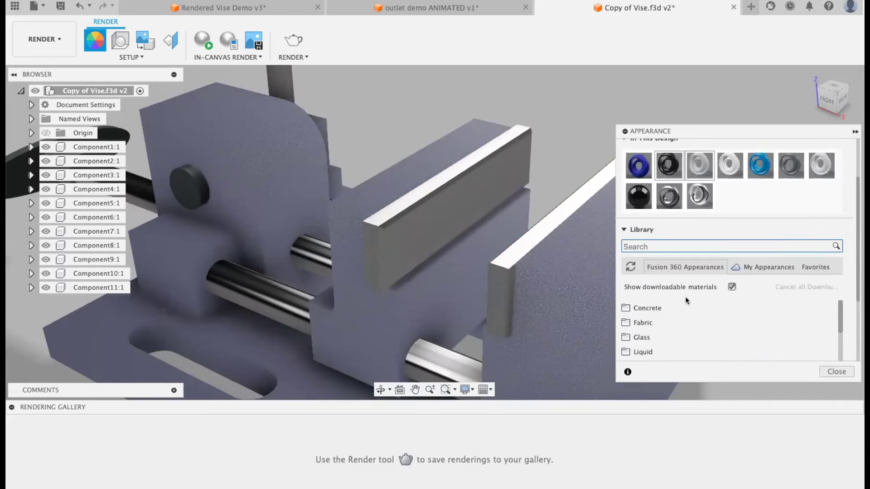
pyautogui.scroll(-5, 684, 294)
pyautogui.scroll(5, 746, 156)
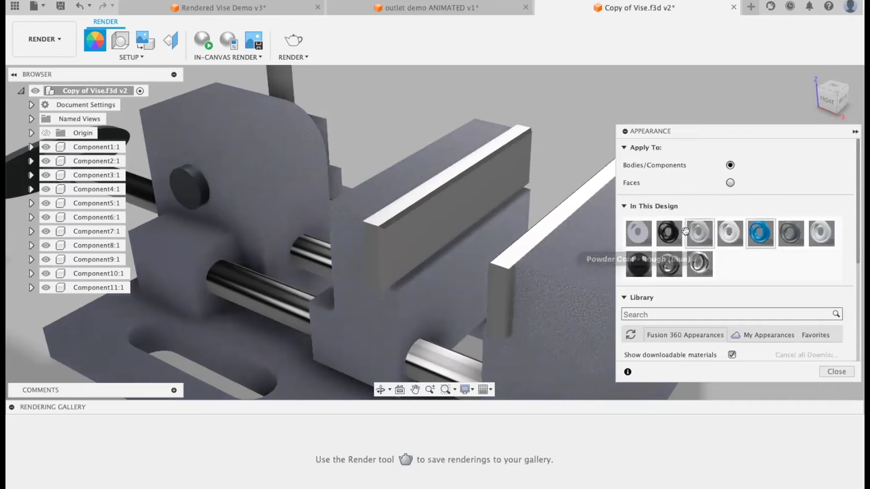
pyautogui.click(829, 371)
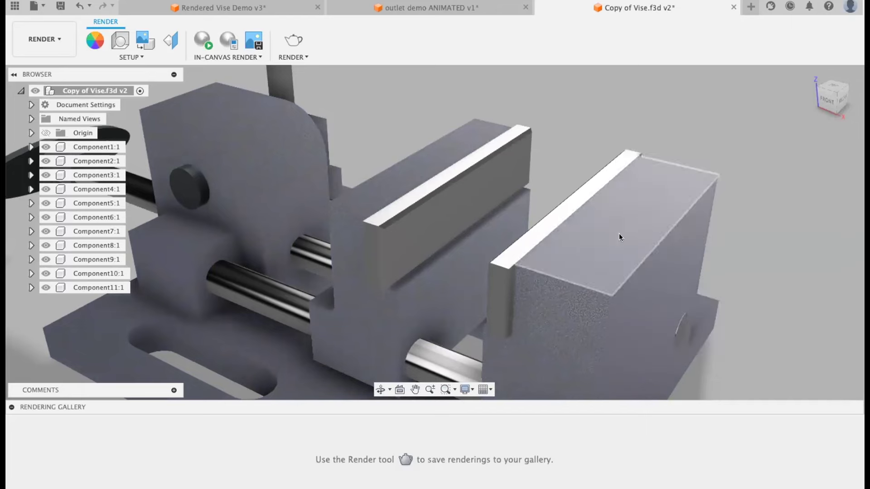
# - Frame the whole vise from an angled front view and set the scene's environment brightness to 781.25 lx
pyautogui.keyDown('shift'); pyautogui.moveTo(446, 169); pyautogui.dragTo(526, 174, button='middle'); pyautogui.keyUp('shift')
pyautogui.scroll(4, 444, 165)
pyautogui.scroll(-6, 443, 164)
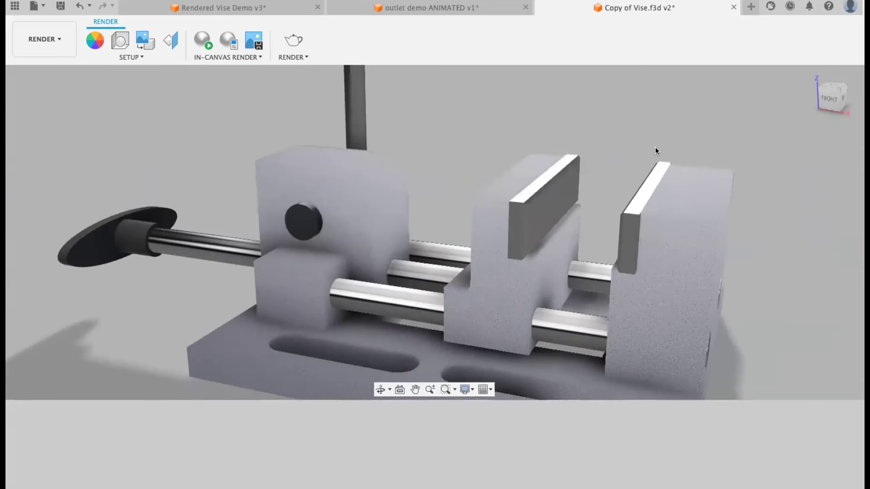
pyautogui.keyDown('shift'); pyautogui.moveTo(655, 146); pyautogui.dragTo(557, 150, button='middle'); pyautogui.keyUp('shift')
pyautogui.scroll(-4, 656, 151)
pyautogui.click(120, 42)
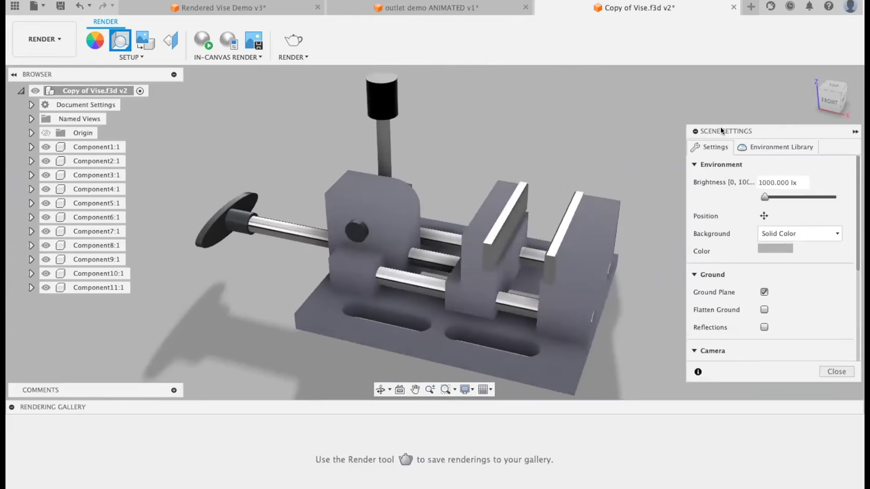
pyautogui.moveTo(750, 184)
pyautogui.mouseDown()
pyautogui.moveTo(767, 185)
pyautogui.moveTo(752, 184)
pyautogui.mouseUp()
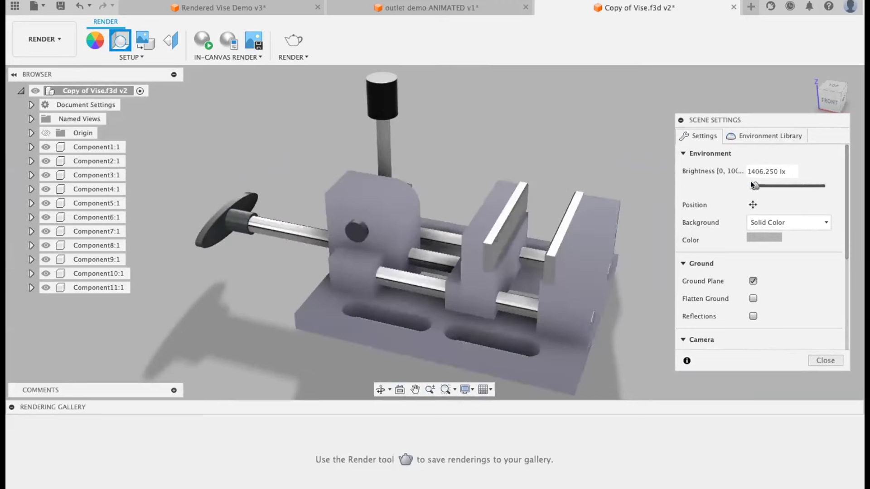
pyautogui.click(748, 184)
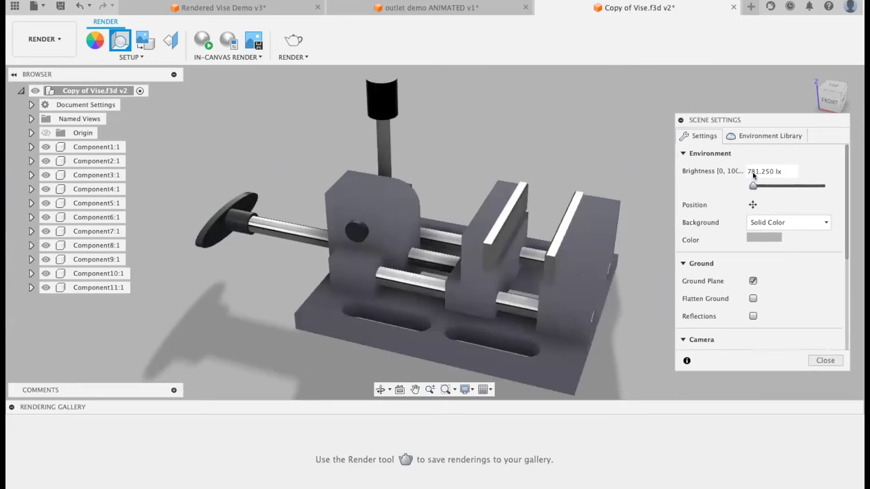
# - Keep the scene background as Solid Color and set its color to white
pyautogui.click(775, 218)
pyautogui.click(776, 221)
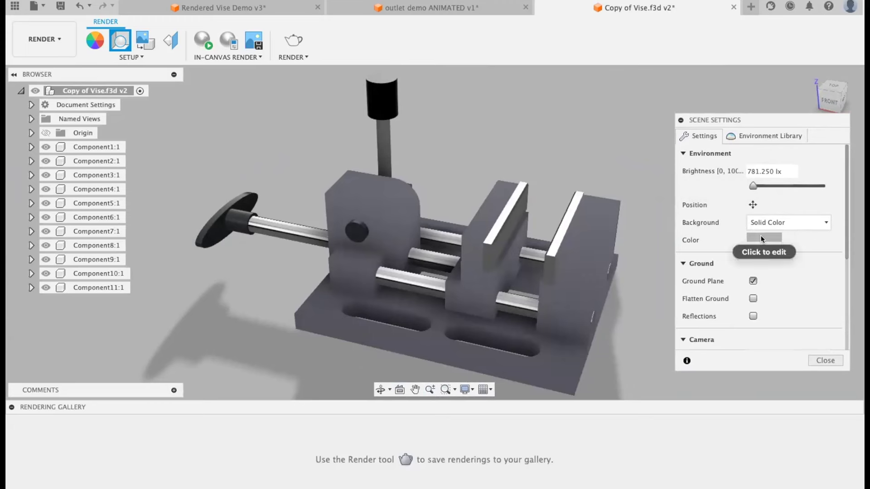
pyautogui.click(763, 238)
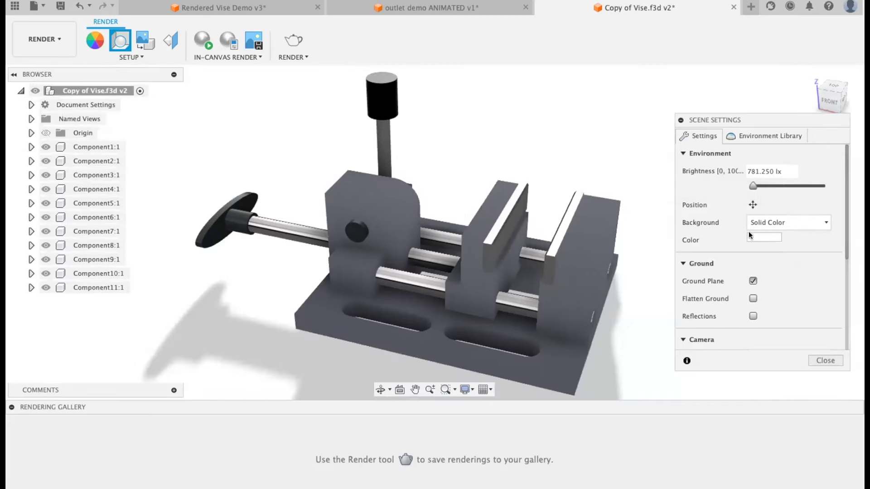
pyautogui.click(753, 237)
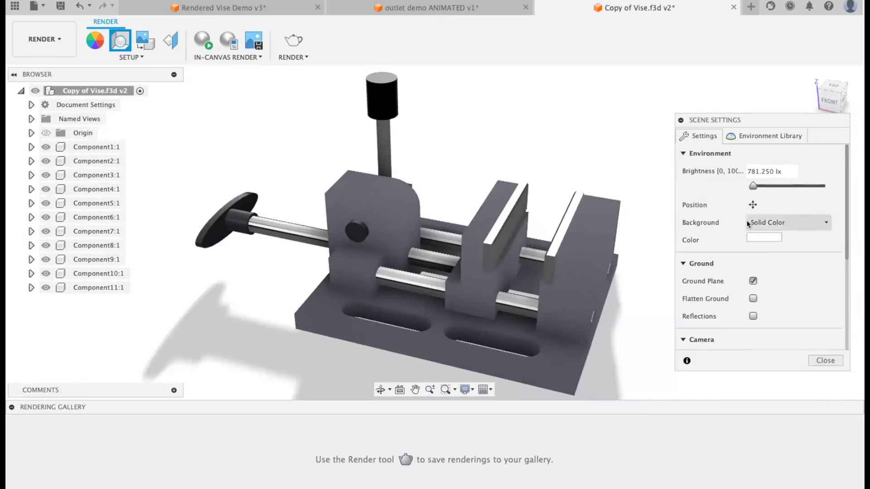
# - Set the background to Environment, apply the Dry lake bed environment, and view the vise from a low front angle against the horizon
pyautogui.click(770, 223)
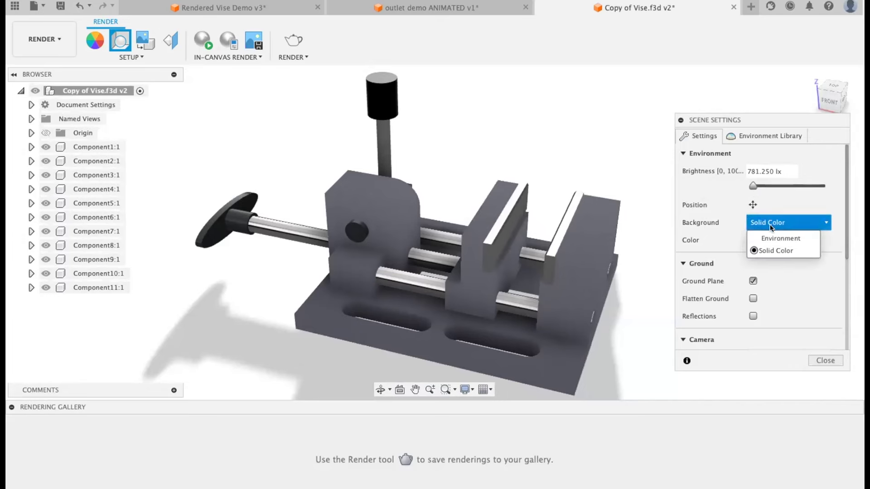
pyautogui.click(769, 237)
pyautogui.click(762, 132)
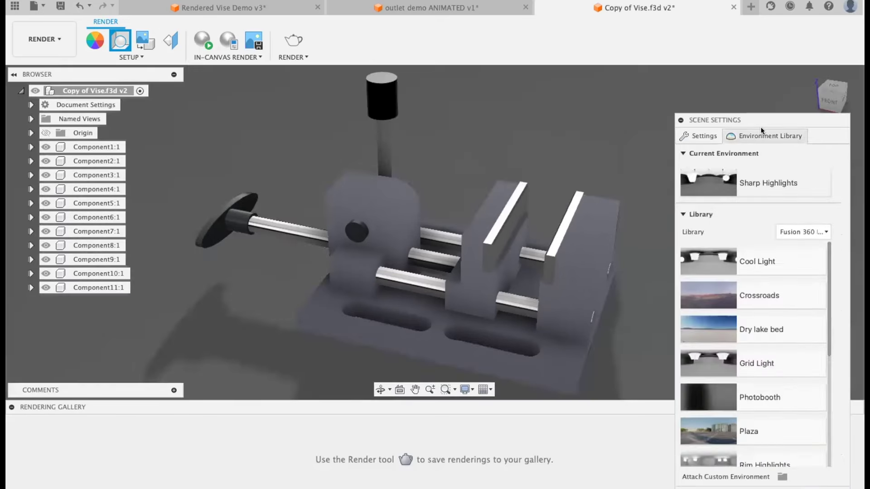
pyautogui.scroll(-8, 765, 281)
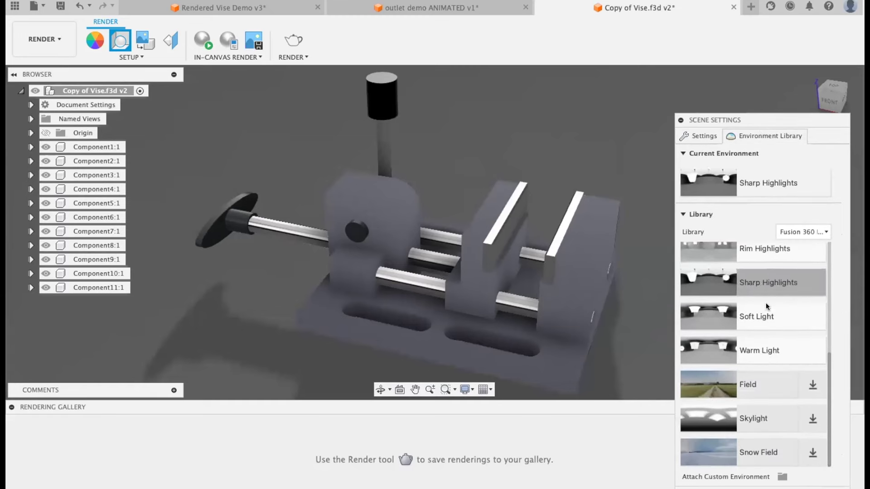
pyautogui.scroll(6, 766, 303)
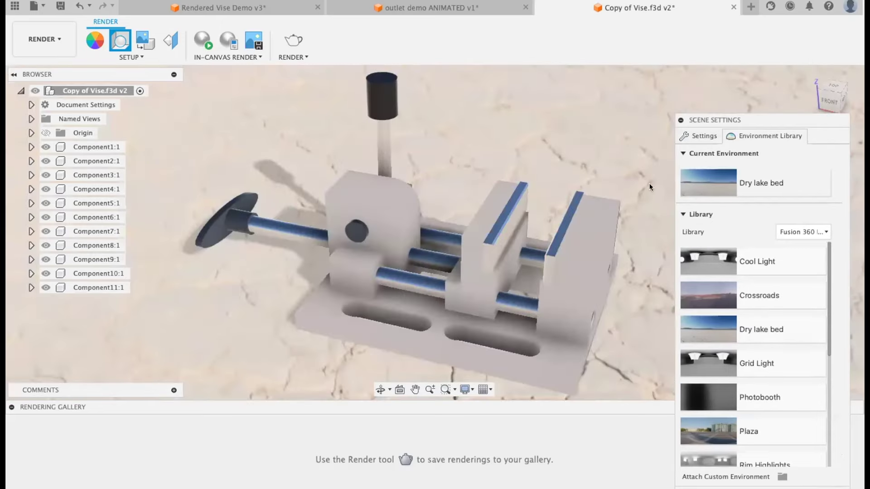
pyautogui.keyDown('shift'); pyautogui.moveTo(562, 157); pyautogui.dragTo(555, 113, button='middle'); pyautogui.keyUp('shift')
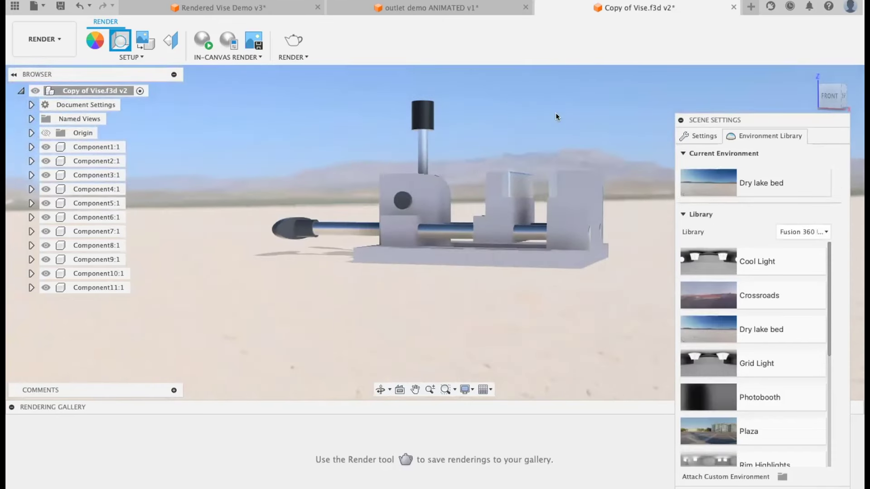
# - Rotate the environment's position to -73.3 deg and, with the jaws in close view, to 69.1 deg
pyautogui.click(698, 136)
pyautogui.click(753, 205)
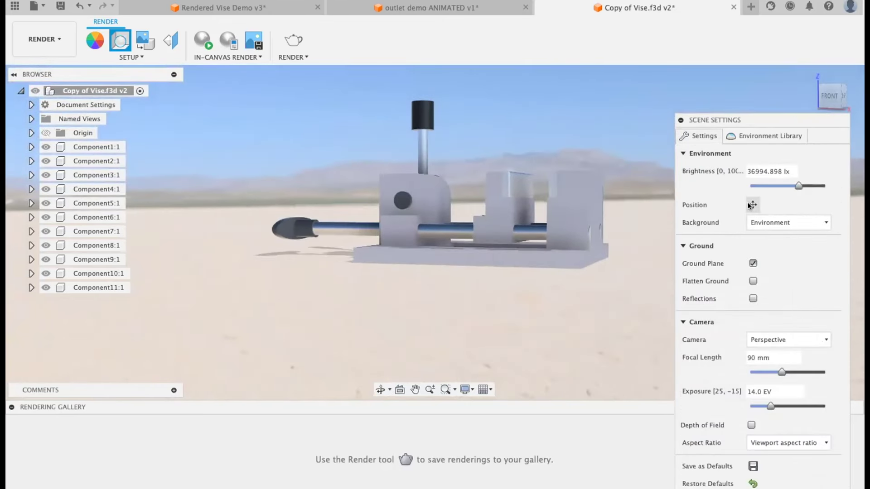
pyautogui.moveTo(730, 301); pyautogui.dragTo(653, 304)
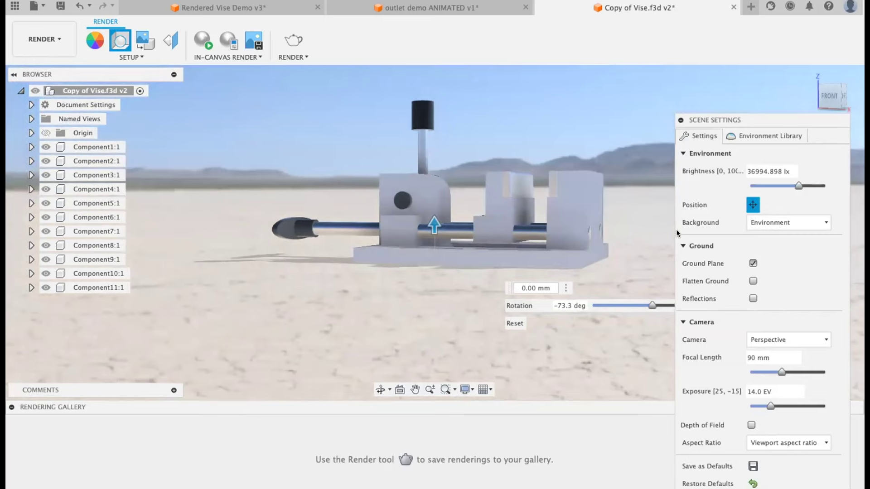
pyautogui.scroll(5, 547, 145)
pyautogui.keyDown('shift'); pyautogui.moveTo(546, 147); pyautogui.dragTo(535, 170, button='middle'); pyautogui.keyUp('shift')
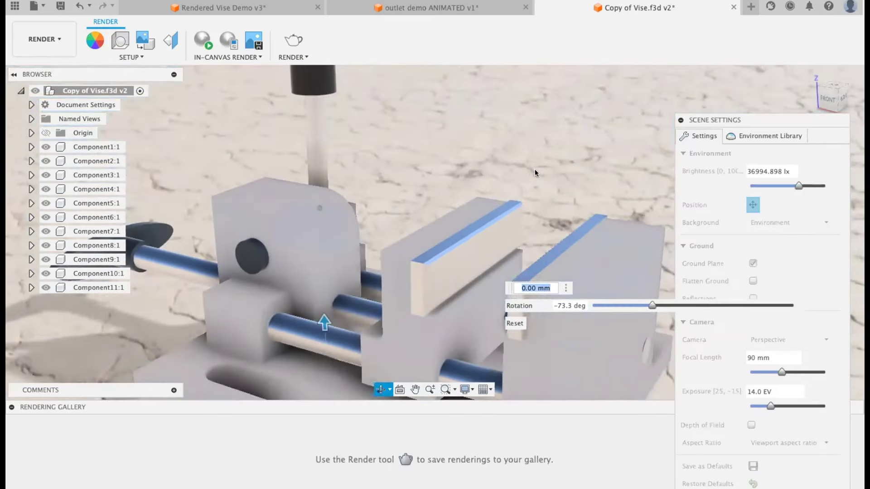
pyautogui.moveTo(545, 372); pyautogui.dragTo(620, 370)
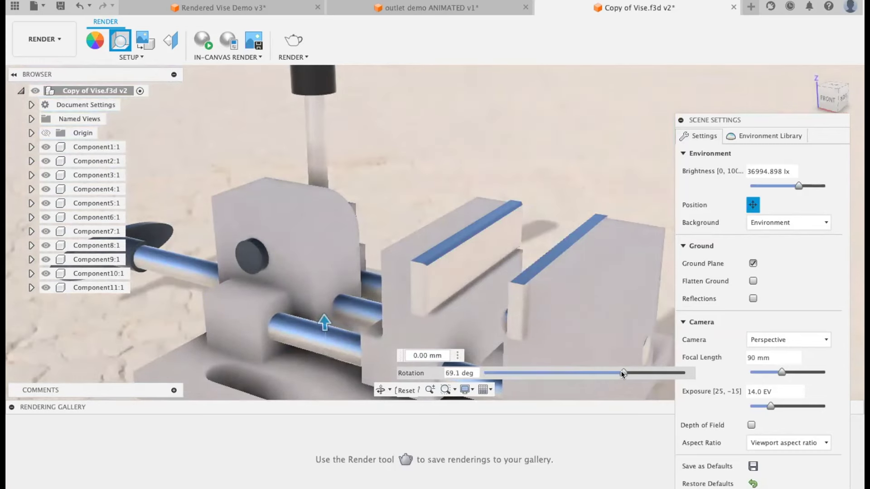
# - Set the scene background to Solid Color and apply the Crossroads environment from the library
pyautogui.click(781, 221)
pyautogui.click(780, 250)
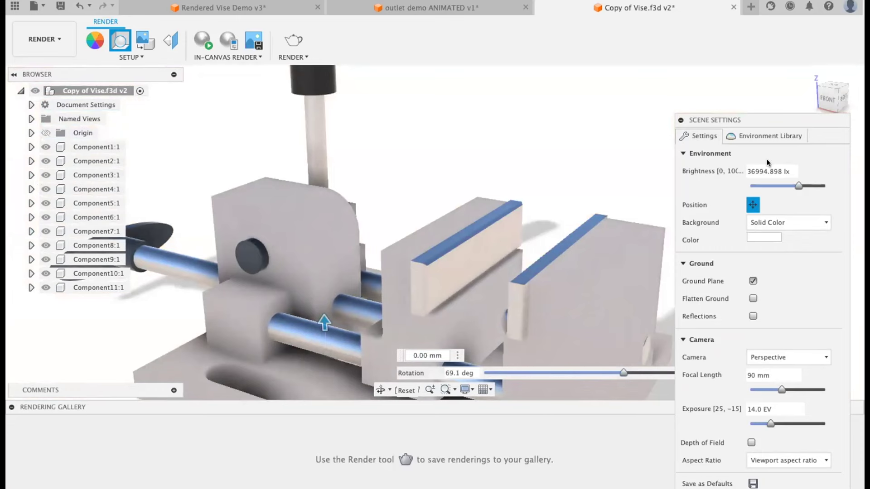
pyautogui.click(766, 135)
pyautogui.scroll(-1, 757, 288)
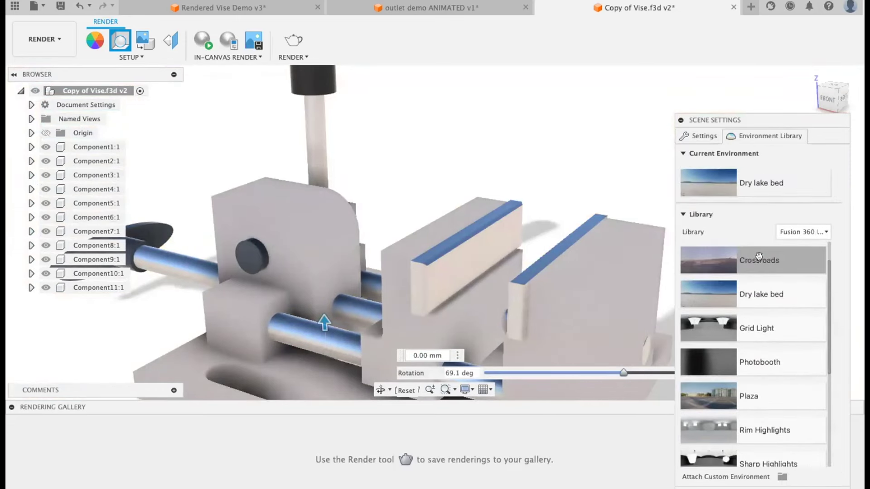
pyautogui.scroll(1, 754, 264)
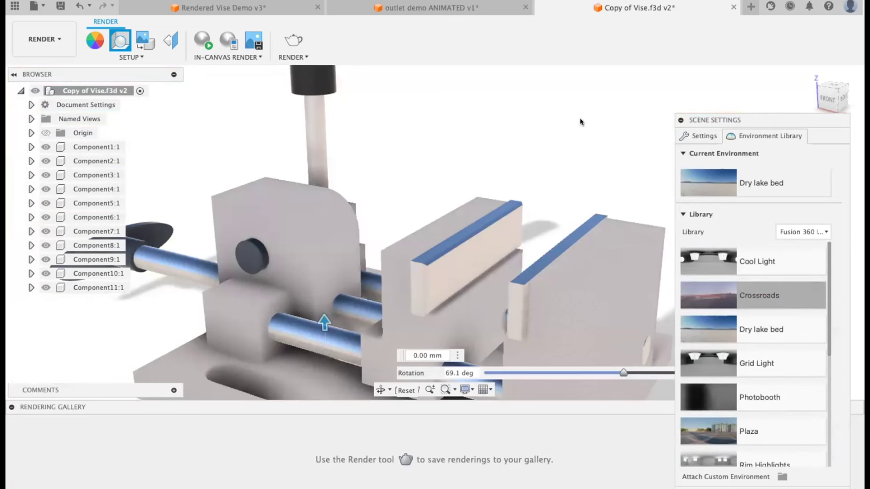
pyautogui.moveTo(581, 122); pyautogui.dragTo(583, 124)
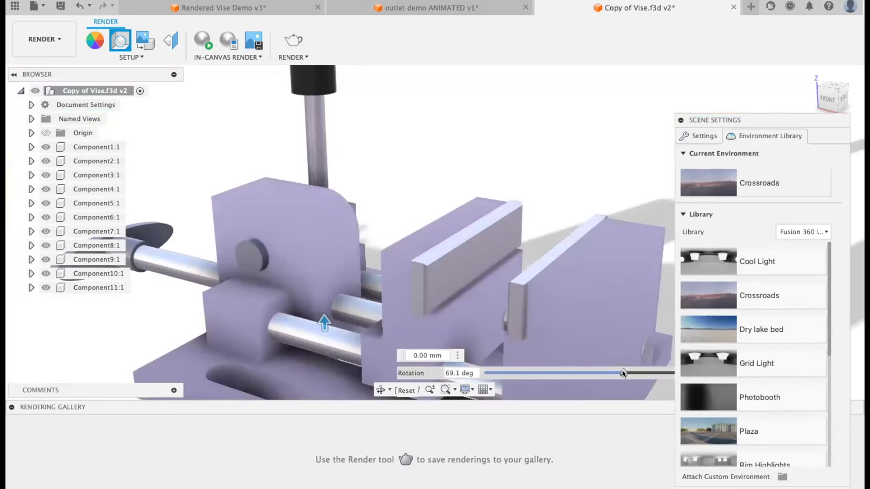
# - Set the environment rotation to 3.1 deg, finish positioning it, and frame the whole vise
pyautogui.moveTo(623, 372)
pyautogui.mouseDown()
pyautogui.moveTo(646, 370)
pyautogui.moveTo(576, 372)
pyautogui.moveTo(666, 372)
pyautogui.moveTo(586, 370)
pyautogui.mouseUp()
pyautogui.scroll(-3, 547, 216)
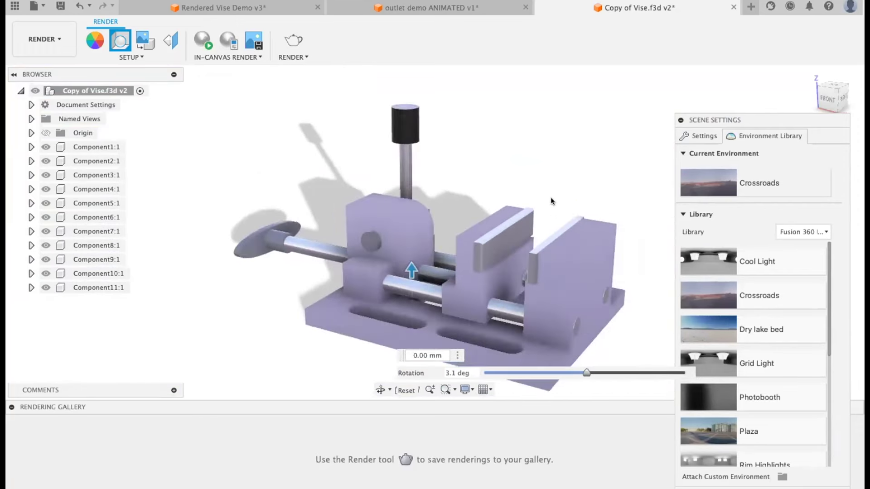
pyautogui.click(700, 136)
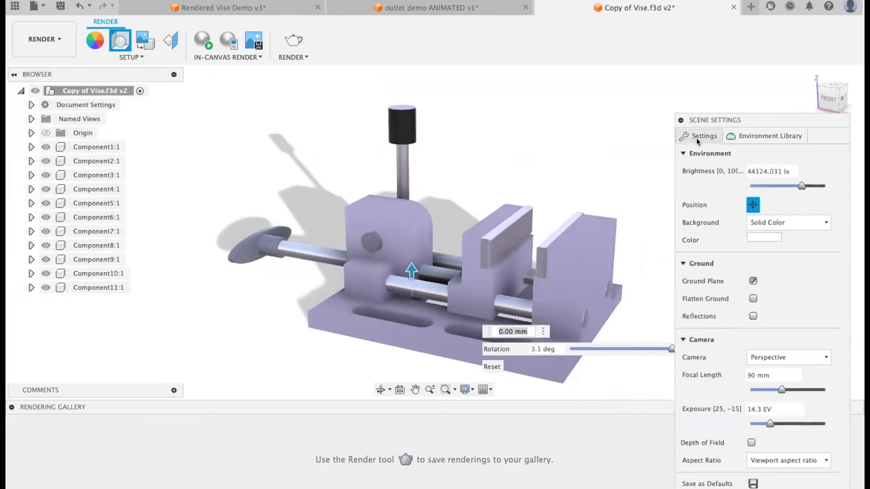
pyautogui.click(752, 205)
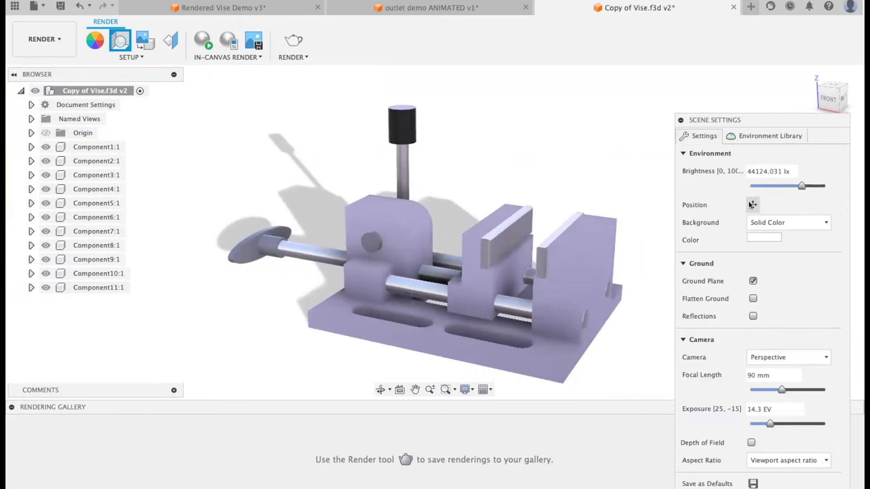
pyautogui.scroll(4, 439, 309)
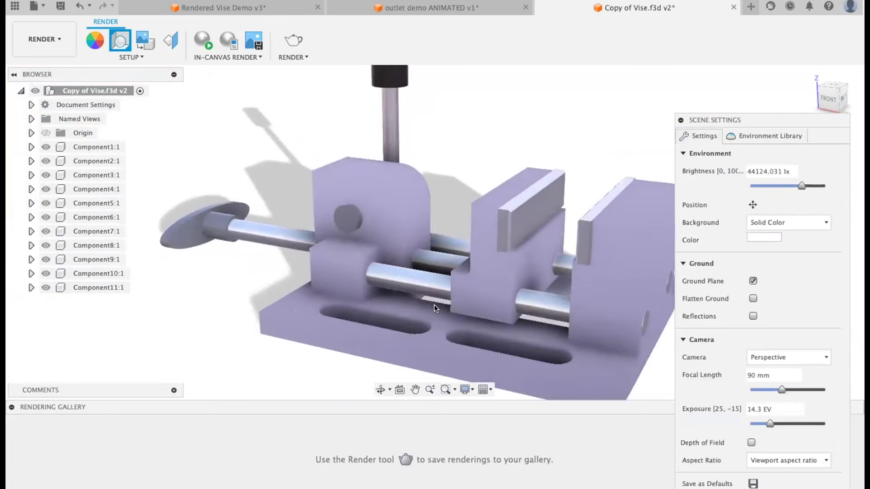
pyautogui.scroll(-2, 439, 281)
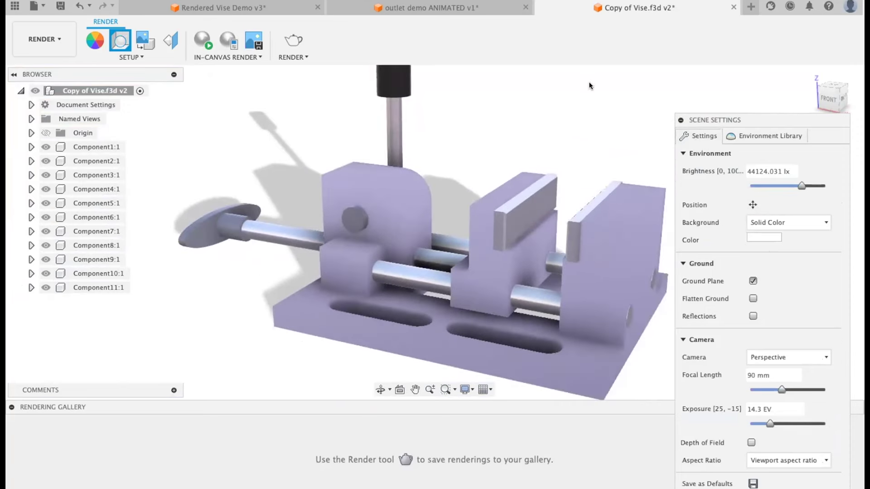
pyautogui.moveTo(590, 87); pyautogui.dragTo(549, 86, button='middle')
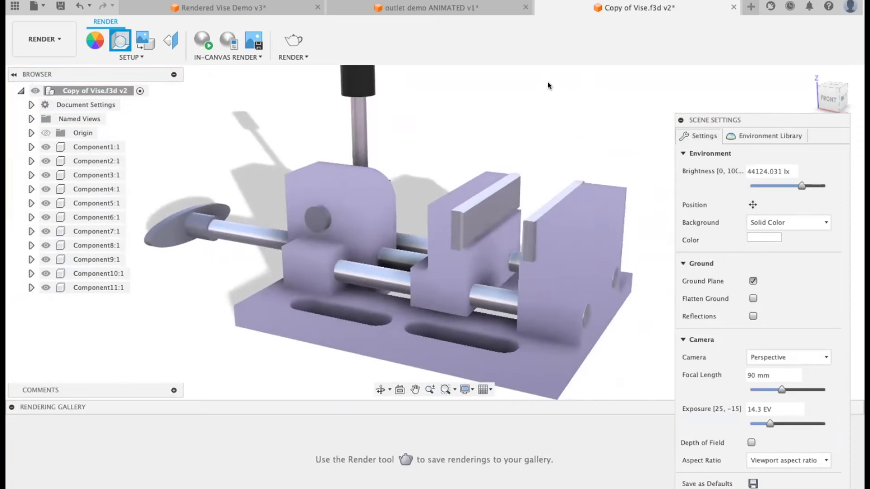
# - Toggle the ground plane, enable Flatten Ground and Reflections, and set the reflection roughness to 0.4
pyautogui.click(752, 281)
pyautogui.click(753, 281)
pyautogui.click(752, 281)
pyautogui.click(752, 282)
pyautogui.click(753, 298)
pyautogui.click(753, 316)
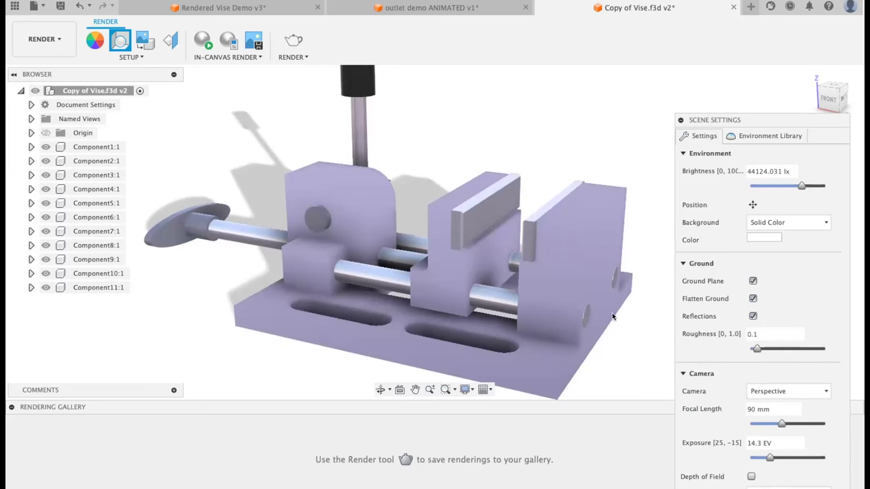
pyautogui.scroll(-3, 650, 329)
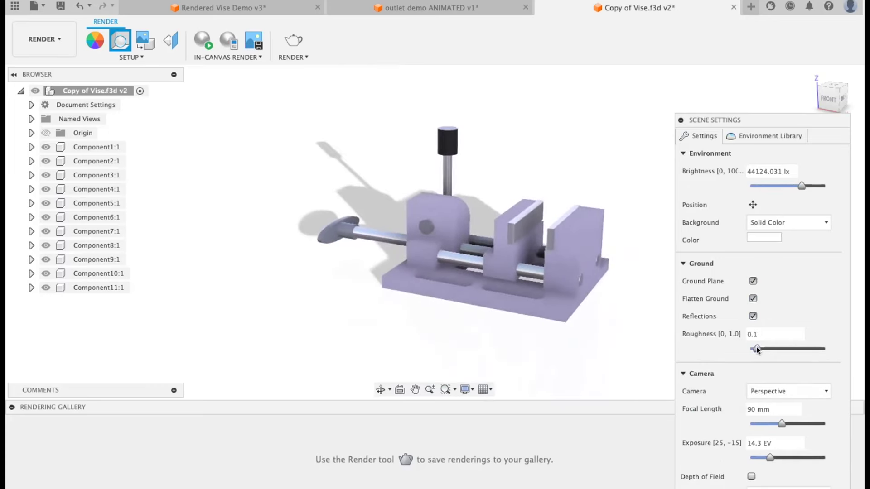
pyautogui.keyDown('shift'); pyautogui.moveTo(621, 276); pyautogui.dragTo(621, 293, button='middle'); pyautogui.keyUp('shift')
pyautogui.scroll(-2, 621, 293)
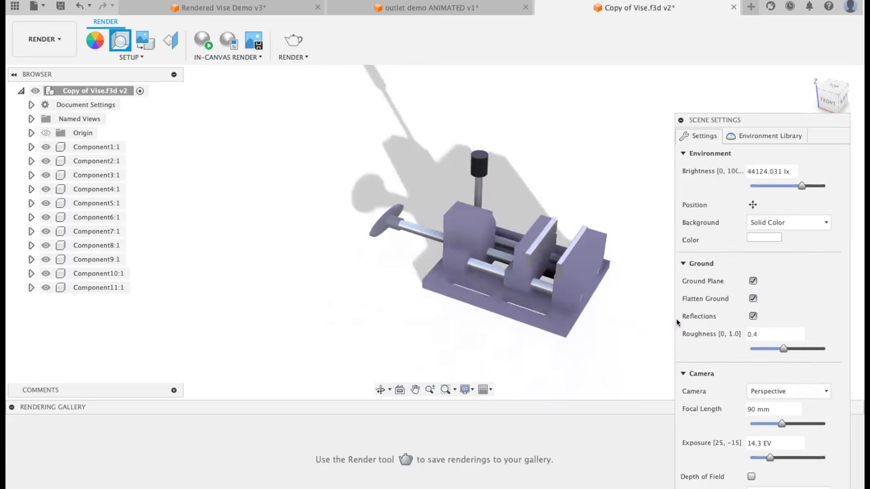
# - Turn off Flatten Ground, try reflections with a roughness of 0.5, and disable Reflections while keeping the Ground Plane on
pyautogui.scroll(2, 660, 316)
pyautogui.click(753, 298)
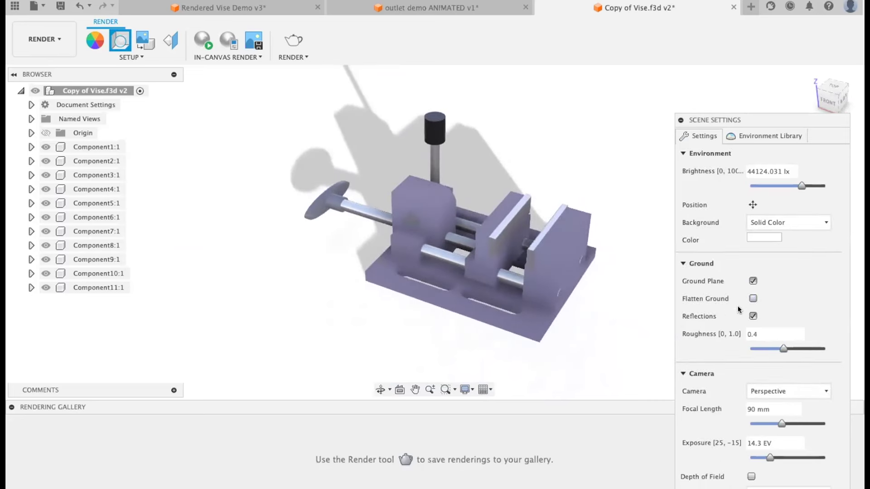
pyautogui.click(753, 281)
pyautogui.click(752, 281)
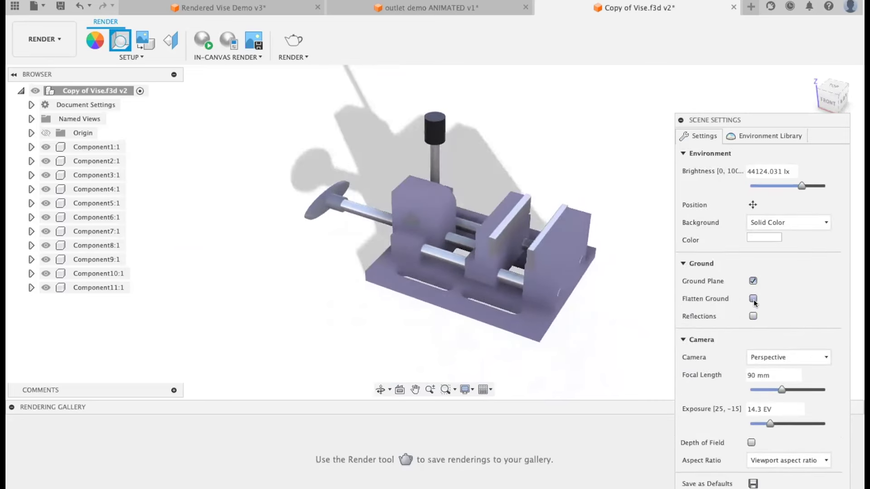
pyautogui.click(753, 316)
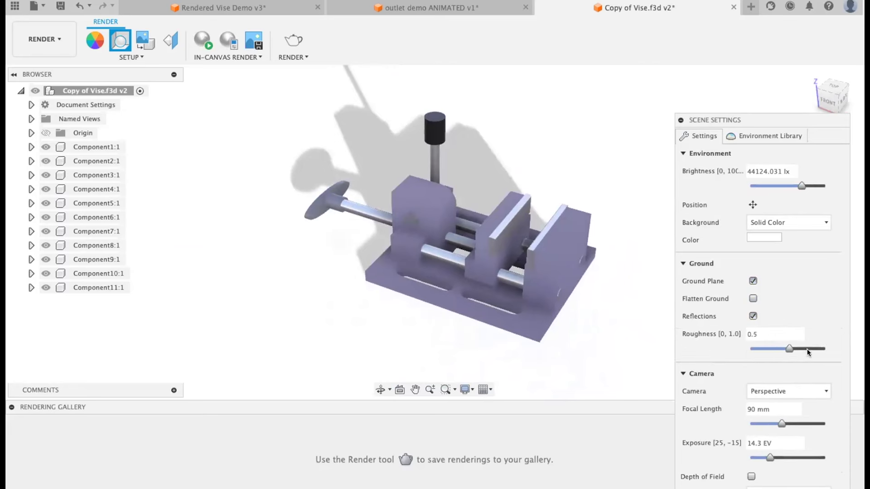
pyautogui.click(752, 315)
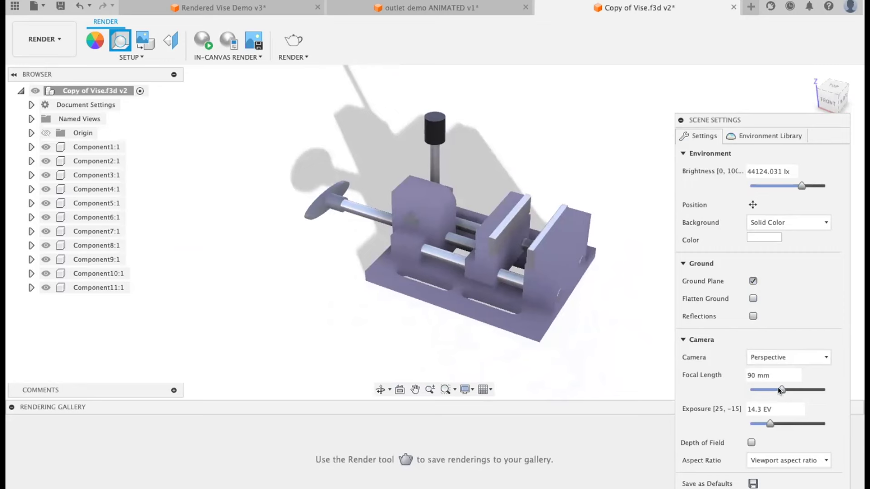
# - Set the camera's focal length to 63 mm and its exposure to 14.5 EV
pyautogui.moveTo(780, 390); pyautogui.dragTo(769, 390)
pyautogui.keyDown('shift'); pyautogui.moveTo(596, 306); pyautogui.dragTo(595, 288, button='middle'); pyautogui.keyUp('shift')
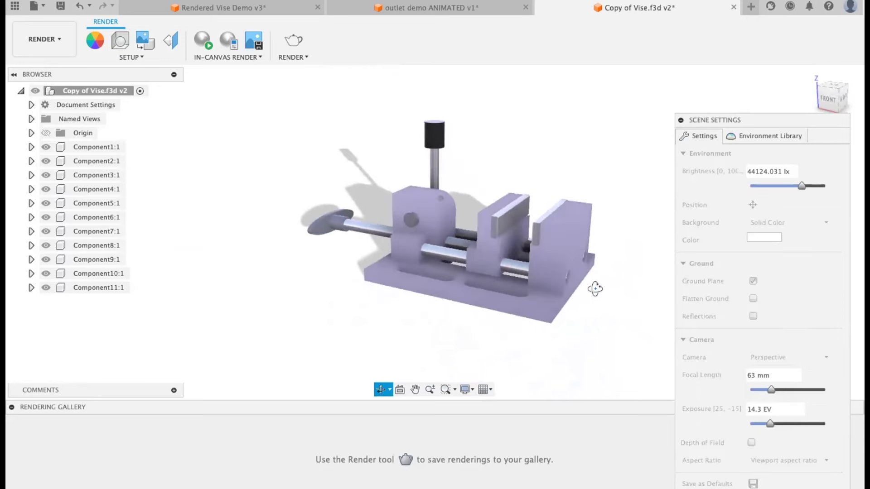
pyautogui.moveTo(769, 423); pyautogui.dragTo(768, 424)
# - Try Depth of Field with a blur of 1.349 on a close view of the jaws, and turn it off
pyautogui.click(751, 442)
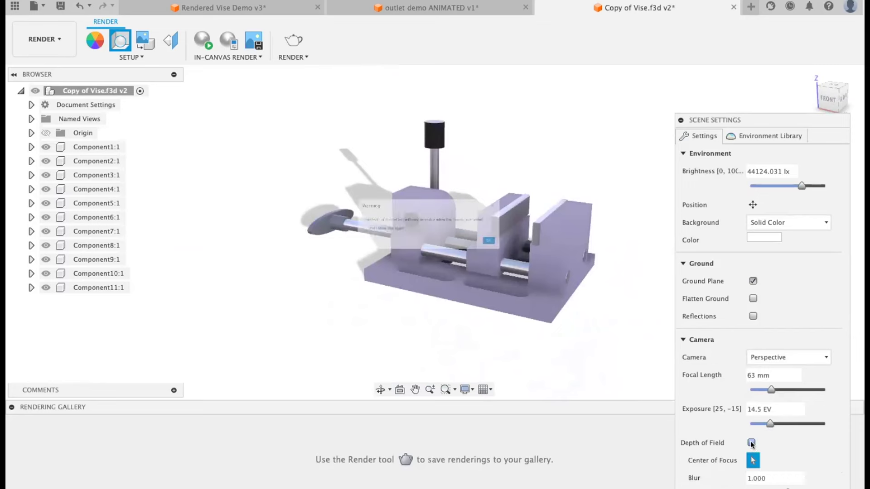
pyautogui.click(549, 258)
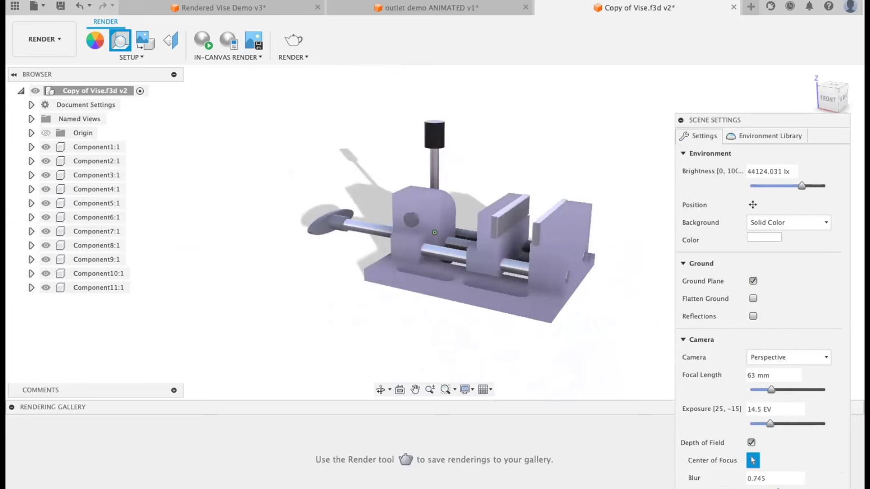
pyautogui.scroll(6, 592, 198)
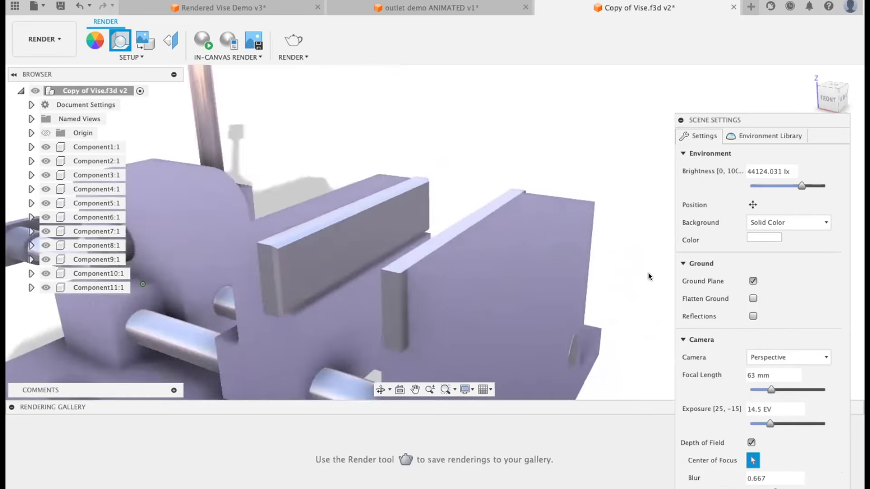
pyautogui.scroll(4, 649, 276)
pyautogui.scroll(-2, 647, 276)
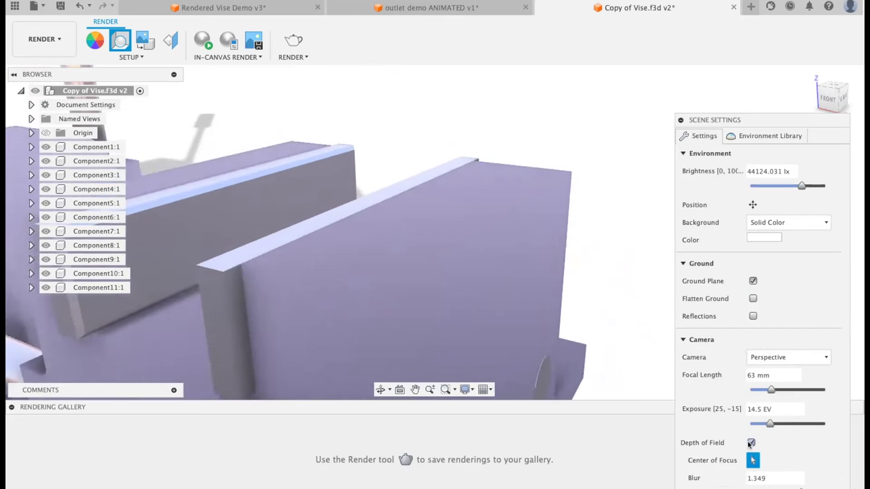
pyautogui.click(751, 443)
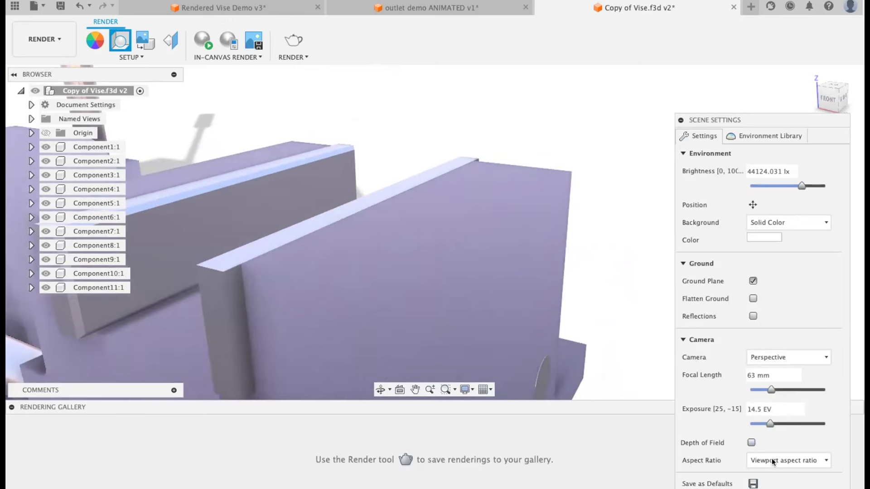
# - Frame the vise from an angled front view and close the scene settings
pyautogui.moveTo(749, 116); pyautogui.dragTo(709, 31)
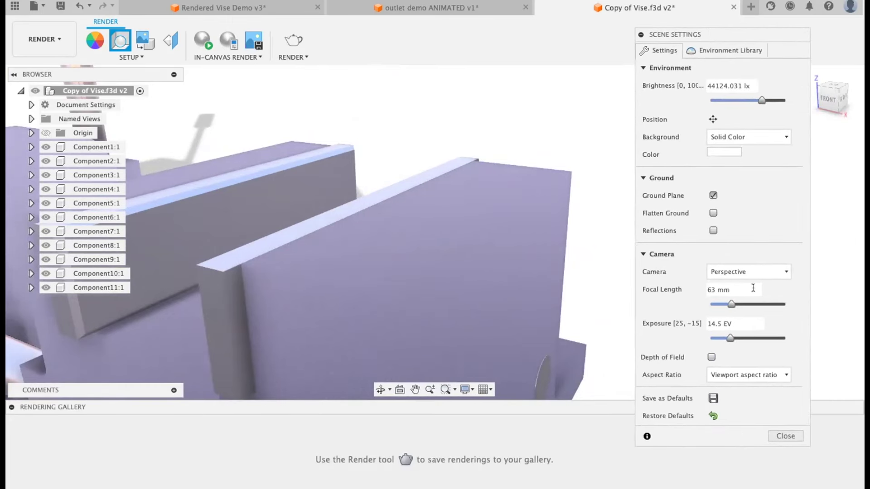
pyautogui.scroll(-5, 515, 170)
pyautogui.moveTo(498, 145); pyautogui.dragTo(547, 148, button='middle')
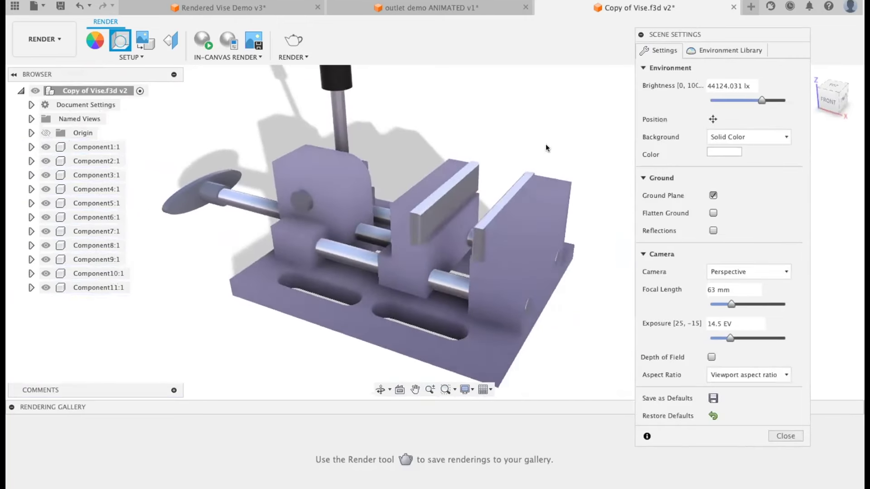
pyautogui.click(787, 436)
pyautogui.keyDown('shift'); pyautogui.moveTo(623, 248); pyautogui.dragTo(604, 230, button='middle'); pyautogui.keyUp('shift')
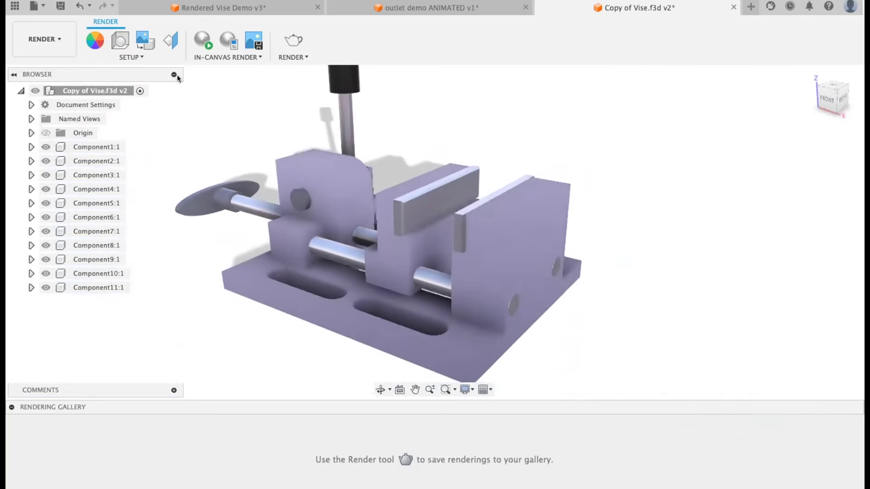
# - Insert FusionWhite.png as a decal on the top face of the vise's end jaw and rotate it 90 deg
pyautogui.keyDown('shift'); pyautogui.moveTo(379, 155); pyautogui.dragTo(385, 227, button='middle'); pyautogui.keyUp('shift')
pyautogui.scroll(5, 454, 220)
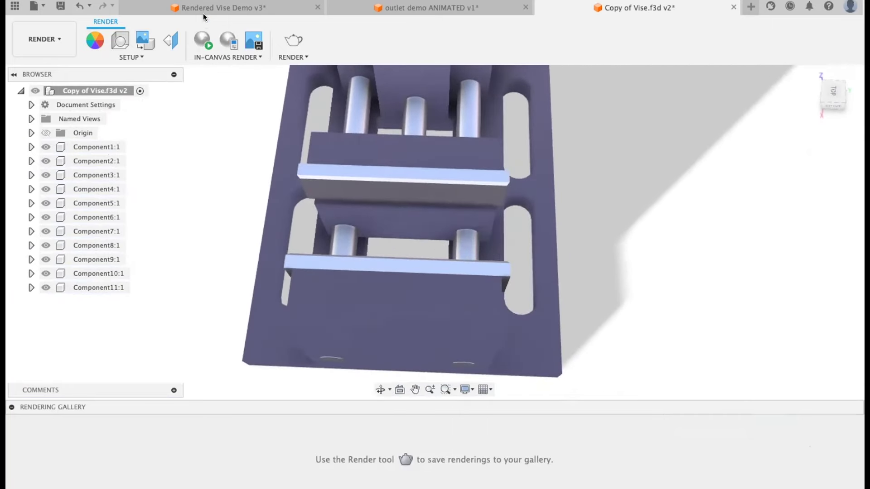
pyautogui.click(142, 42)
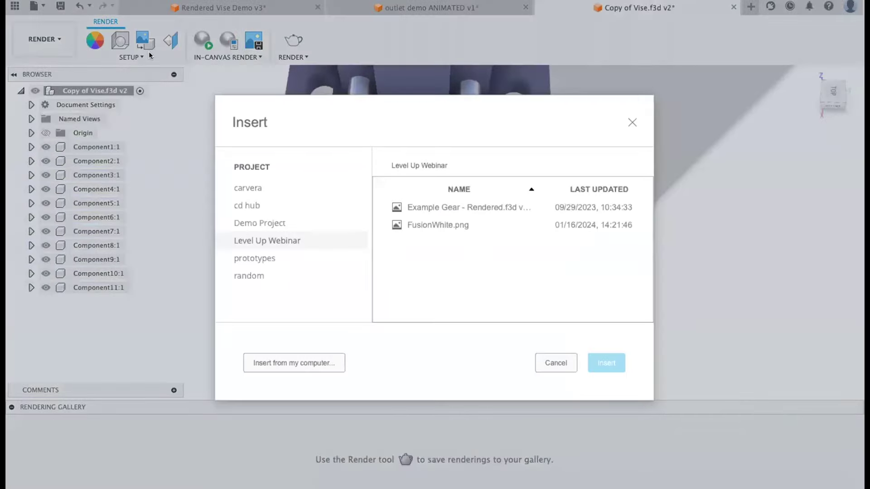
pyautogui.click(435, 224)
pyautogui.click(593, 356)
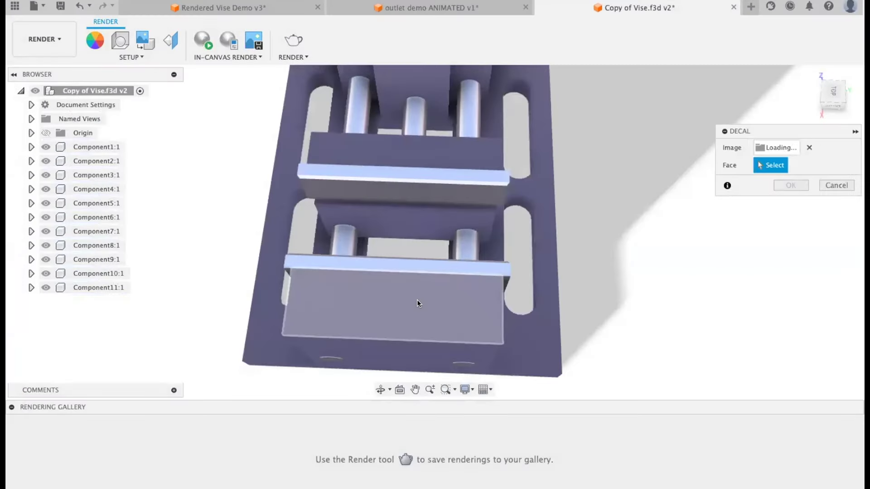
pyautogui.click(360, 303)
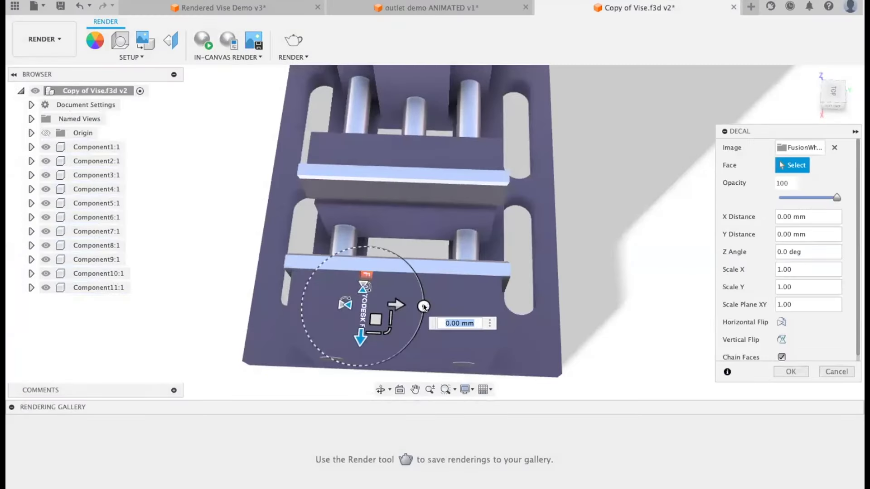
pyautogui.moveTo(425, 307); pyautogui.dragTo(368, 210)
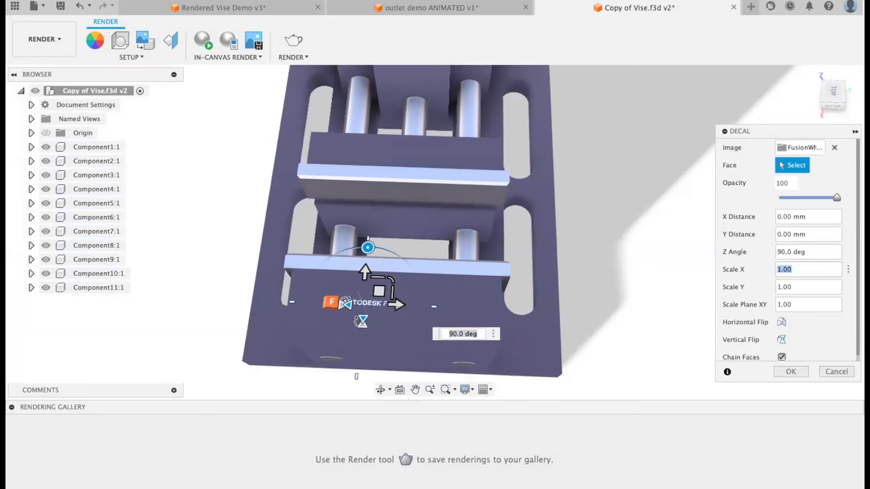
# - Confirm the logo decal, reopen it for editing, cancel the edit, and delete the decal from the end jaw's top face
pyautogui.press('Return')
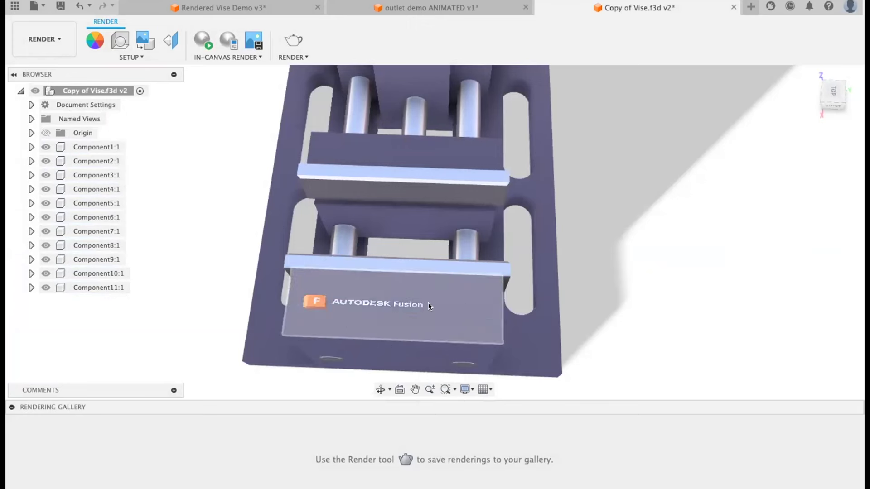
pyautogui.rightClick(384, 306)
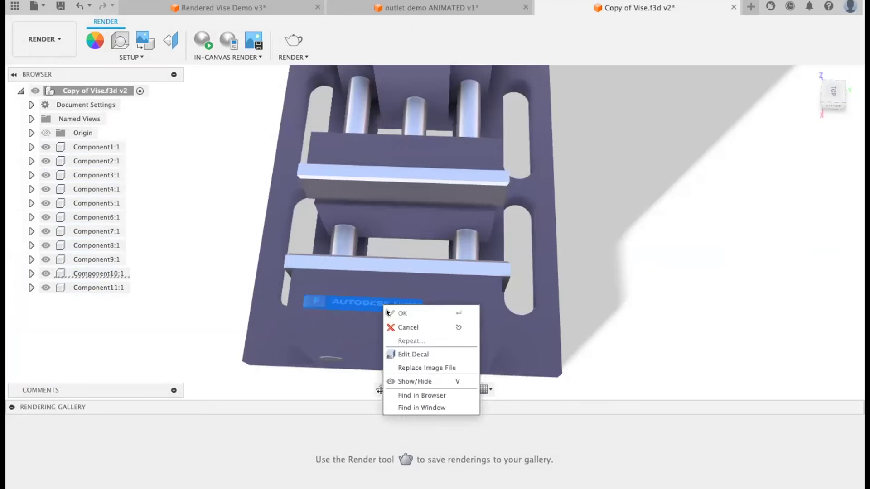
pyautogui.click(414, 353)
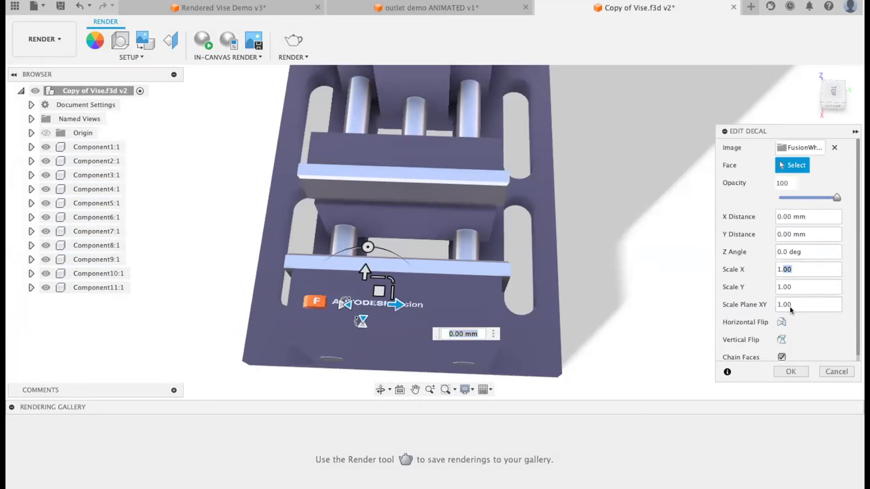
pyautogui.scroll(-1, 791, 315)
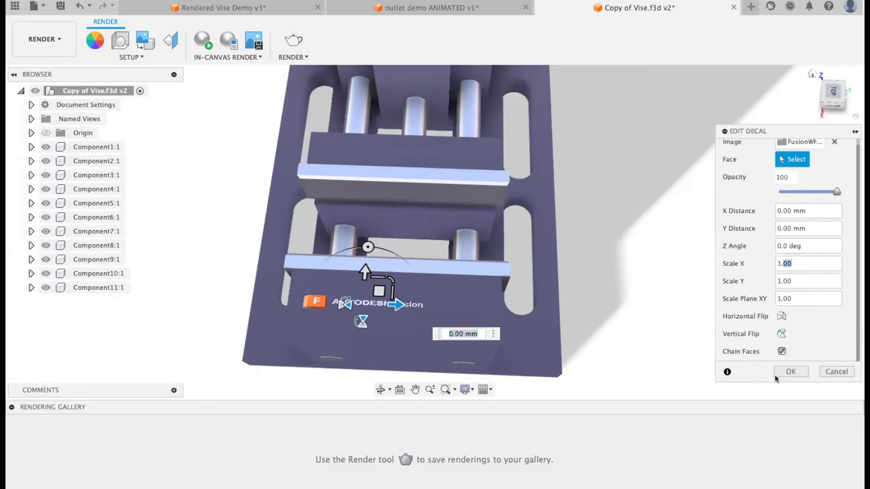
pyautogui.click(833, 374)
pyautogui.click(393, 305)
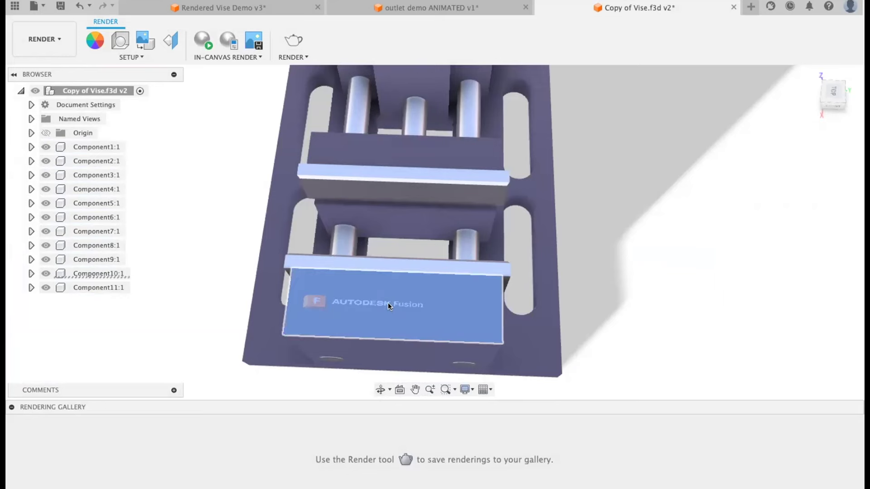
pyautogui.press('Delete')
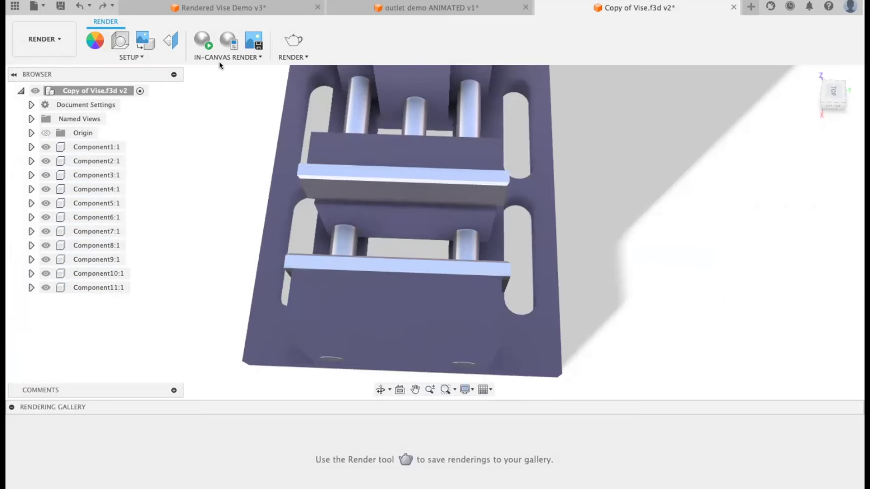
# - Insert FusionWhite.png as a decal on the end jaw's top face and set its X, Y and plane scales to 1.5
pyautogui.click(145, 40)
pyautogui.click(420, 225)
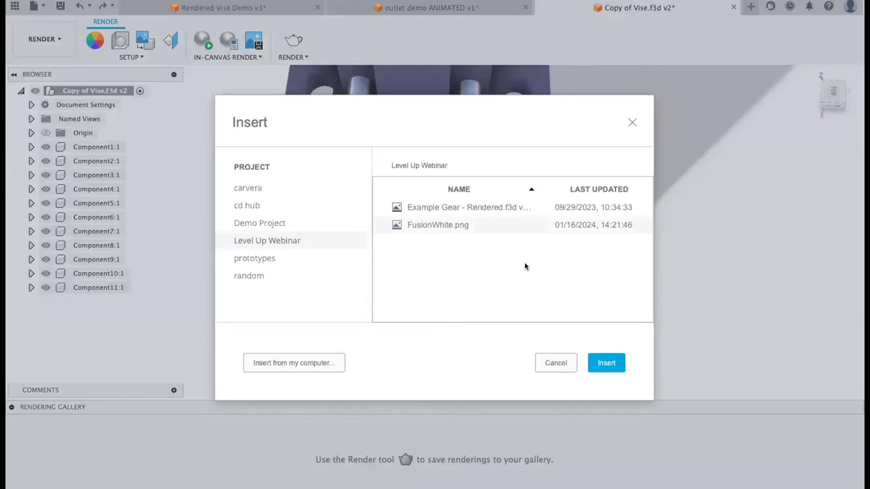
pyautogui.click(595, 355)
pyautogui.click(363, 303)
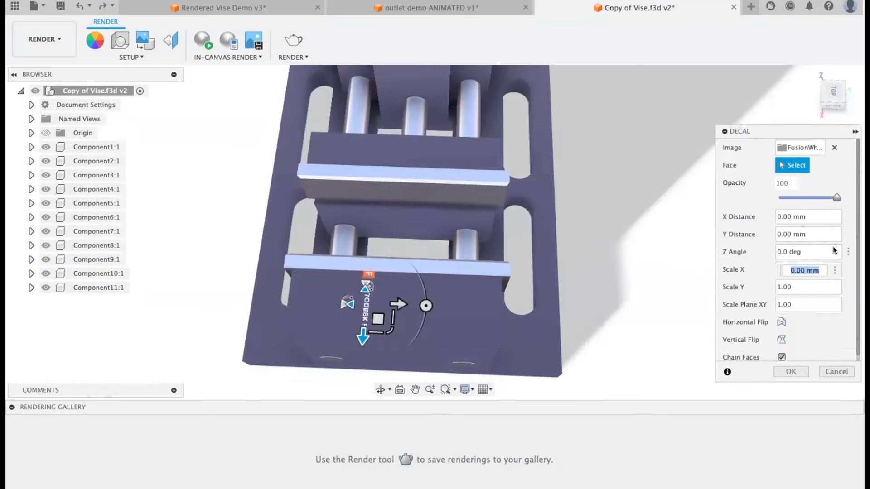
pyautogui.click(790, 288)
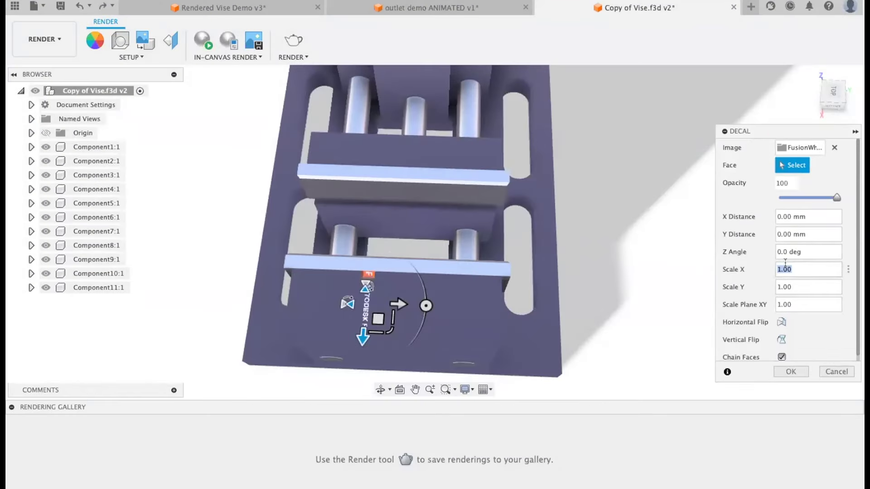
pyautogui.click(808, 306)
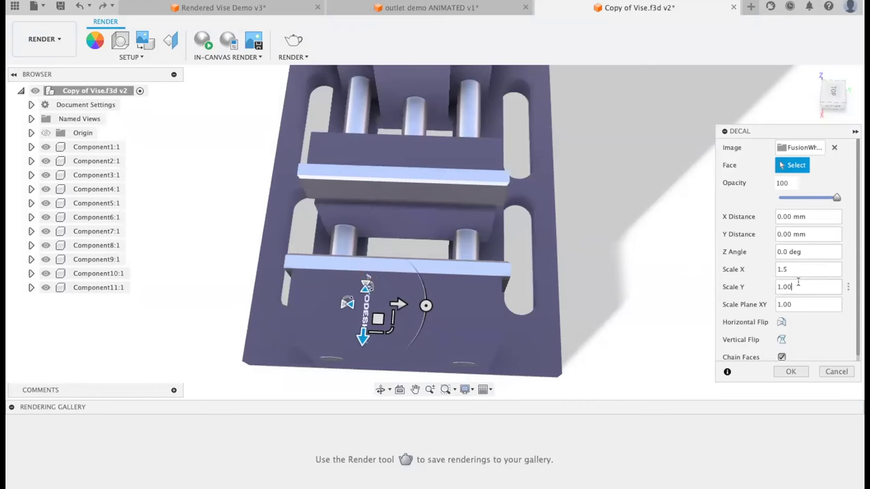
pyautogui.click(792, 305)
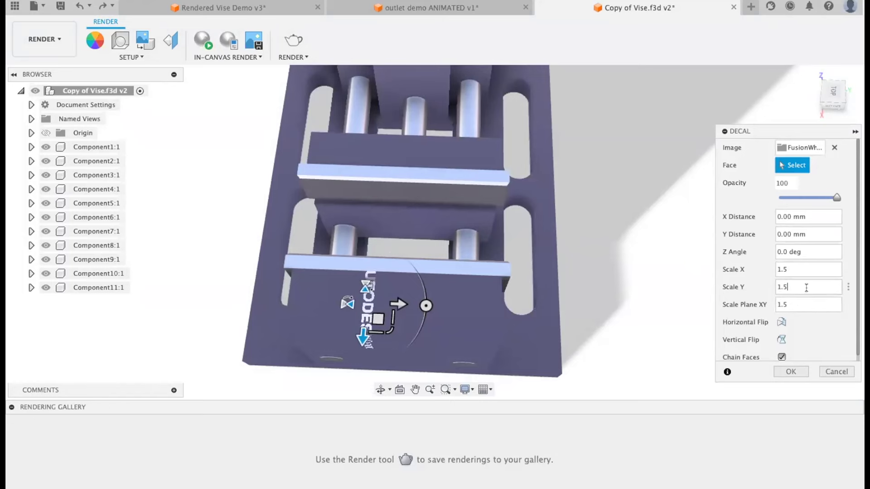
# - Rotate the decal a quarter turn to read along the jaw, move it about 11 mm in X and -0.4 mm in Y, and confirm it
pyautogui.moveTo(426, 306); pyautogui.dragTo(365, 237)
pyautogui.moveTo(382, 293); pyautogui.dragTo(413, 292)
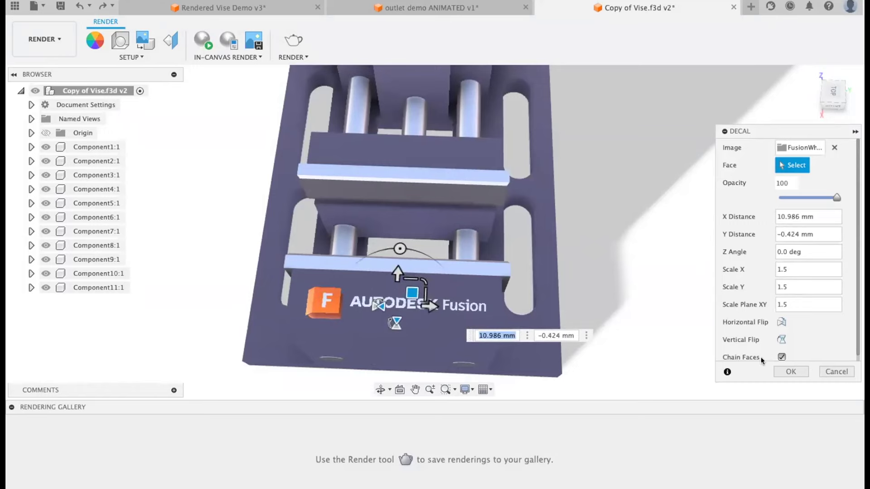
pyautogui.click(791, 372)
# - Preview the vise and its logo with an in-canvas render from a close angled front view, and stop the render
pyautogui.keyDown('shift'); pyautogui.moveTo(698, 330); pyautogui.dragTo(595, 139, button='middle'); pyautogui.keyUp('shift')
pyautogui.scroll(-4, 603, 134)
pyautogui.scroll(5, 601, 143)
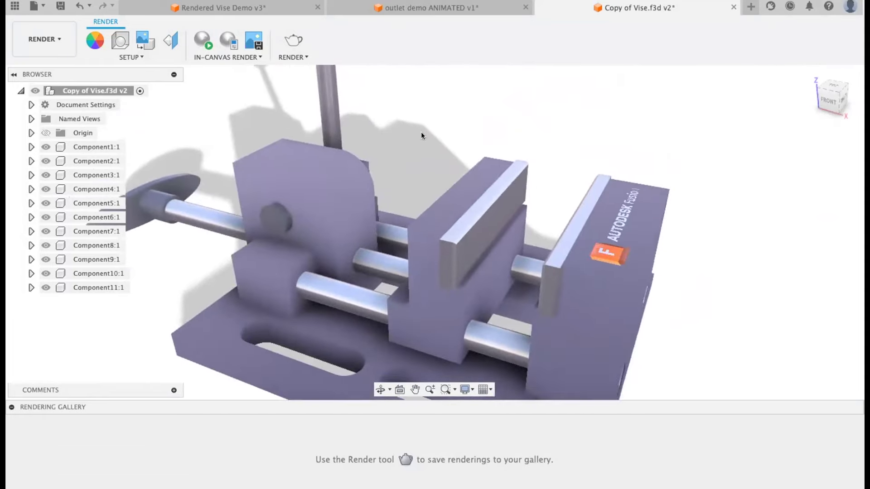
pyautogui.click(203, 39)
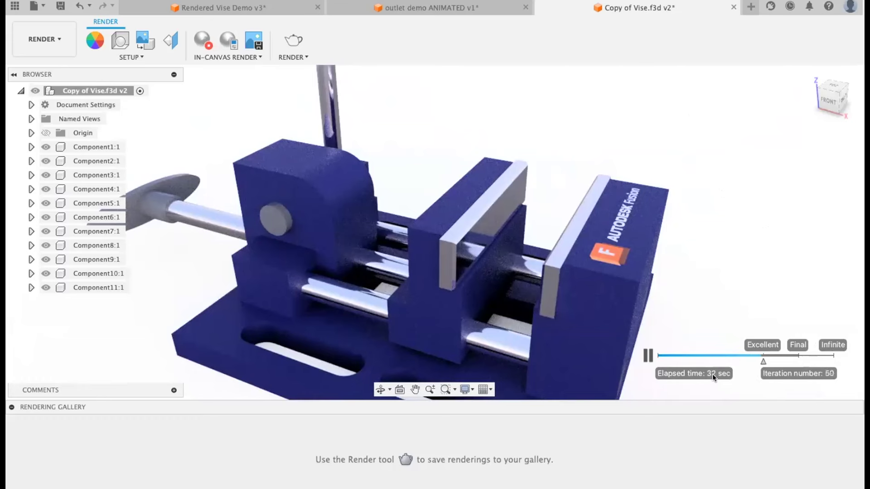
pyautogui.press('super+Tab')
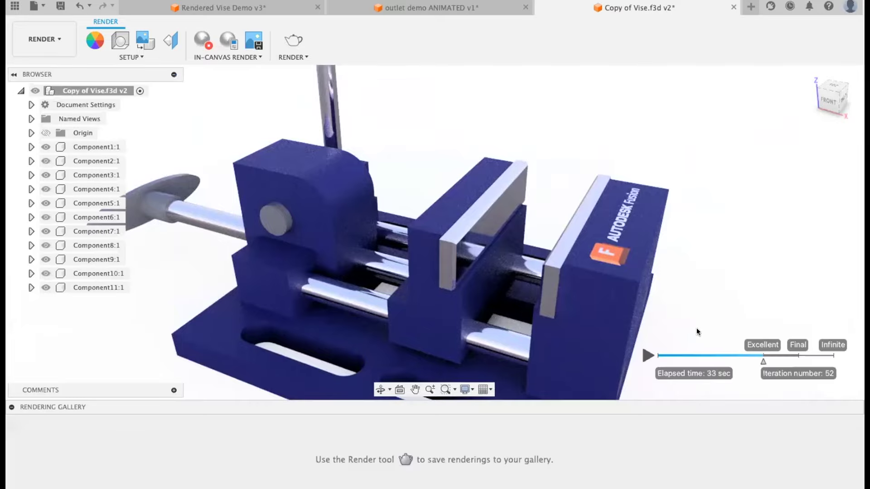
pyautogui.keyDown('shift'); pyautogui.moveTo(710, 226); pyautogui.dragTo(517, 158, button='middle'); pyautogui.keyUp('shift')
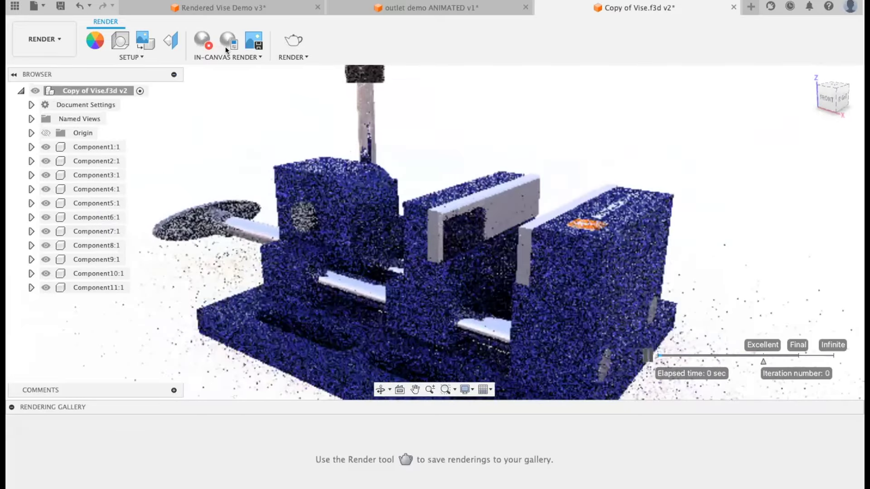
pyautogui.click(205, 42)
# - Frame the whole vise from the front and switch to the Design workspace
pyautogui.scroll(-4, 442, 170)
pyautogui.keyDown('shift'); pyautogui.moveTo(442, 174); pyautogui.dragTo(475, 207, button='middle'); pyautogui.keyUp('shift')
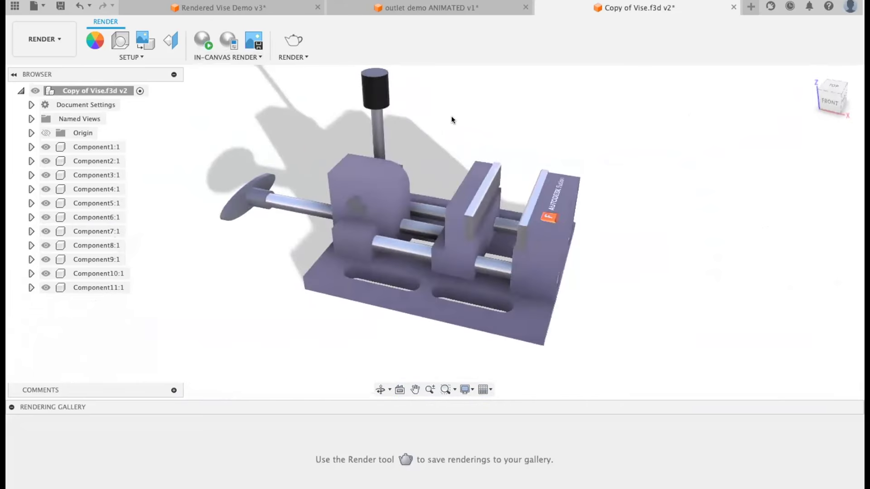
pyautogui.scroll(-5, 450, 117)
pyautogui.moveTo(450, 115); pyautogui.dragTo(445, 183, button='middle')
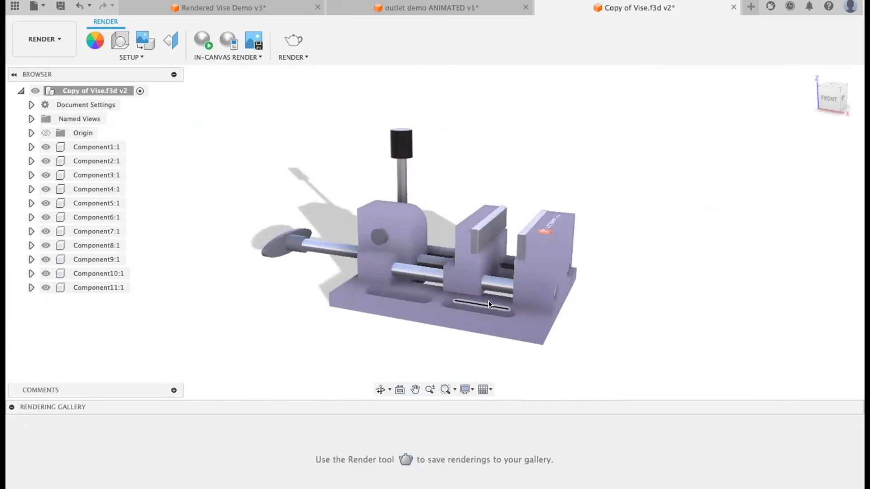
pyautogui.click(45, 39)
pyautogui.click(57, 63)
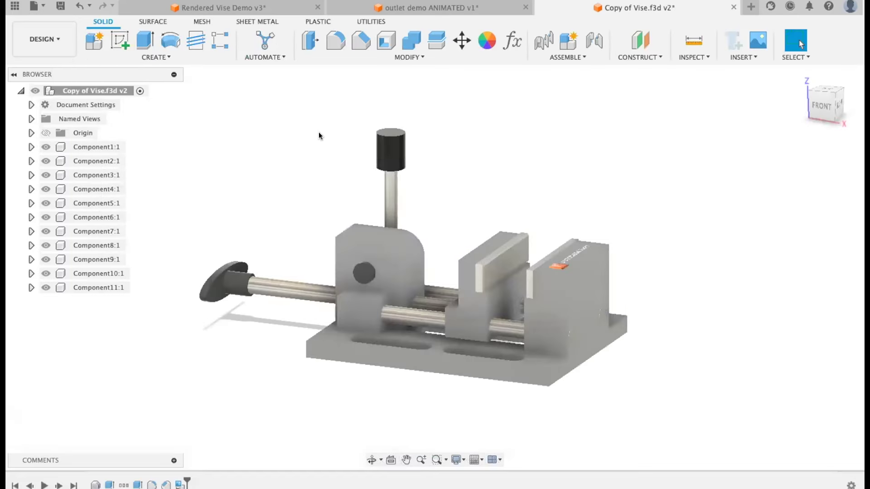
# - Start a sketch on the front plane and finish it without drawing anything
pyautogui.moveTo(320, 136)
pyautogui.keyDown('shift'); pyautogui.mouseDown(button='middle')
pyautogui.moveTo(496, 176)
pyautogui.moveTo(508, 188)
pyautogui.mouseUp(button='middle'); pyautogui.keyUp('shift')
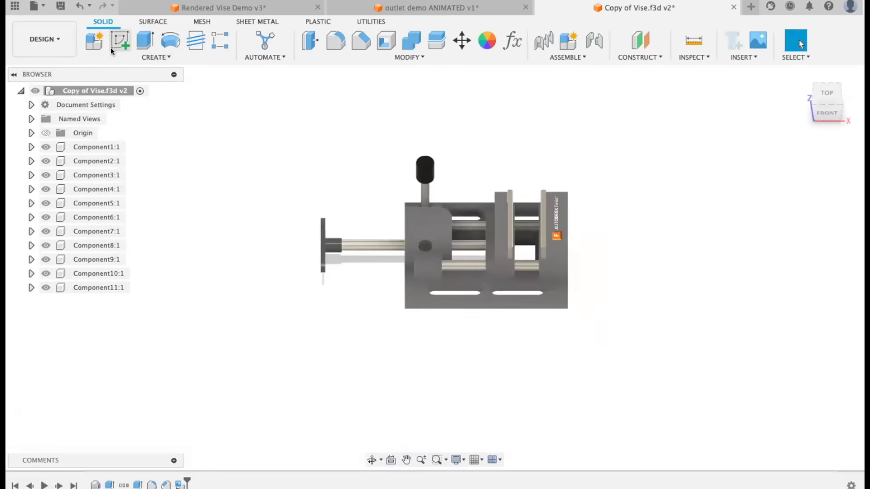
pyautogui.click(120, 41)
pyautogui.click(525, 228)
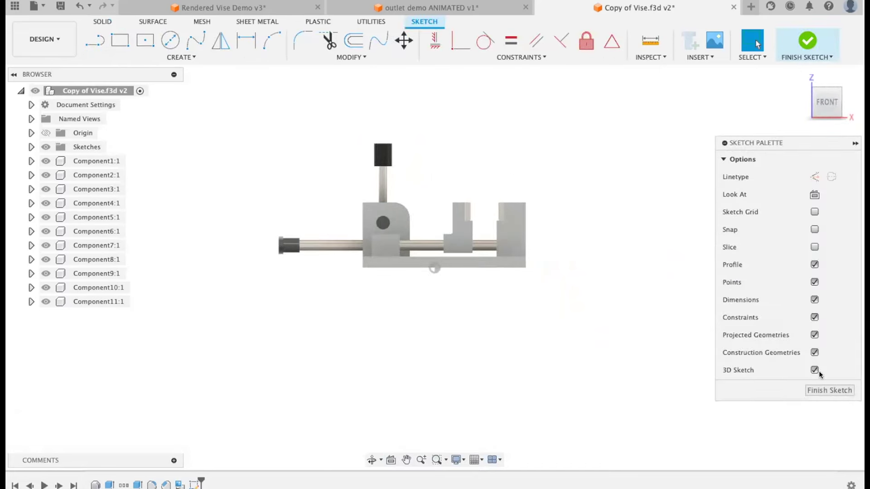
pyautogui.click(829, 390)
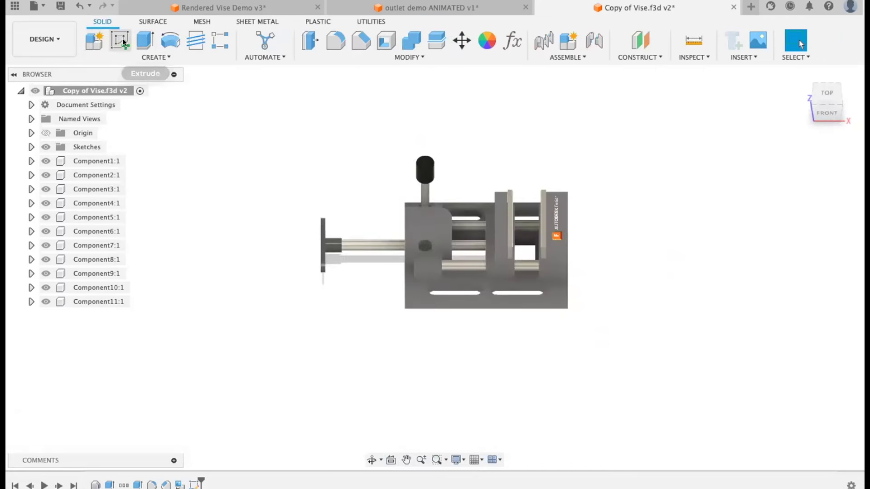
# - Sketch a large two-point rectangle around the vise on the horizontal ground plane, with wide margins on all sides, and finish the sketch
pyautogui.click(120, 40)
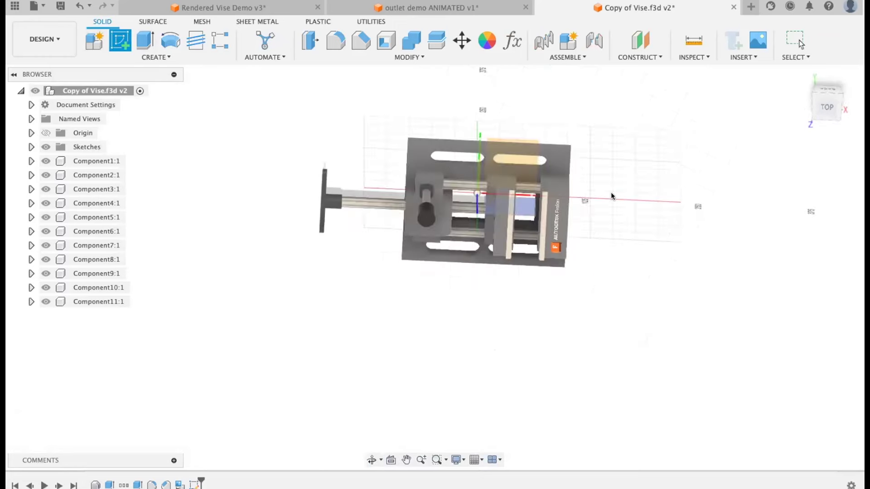
pyautogui.click(608, 170)
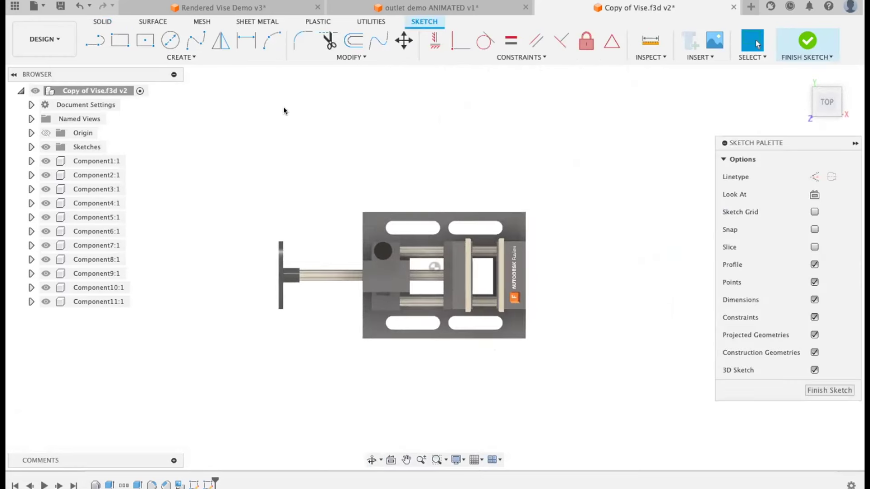
pyautogui.click(120, 40)
pyautogui.scroll(-3, 254, 158)
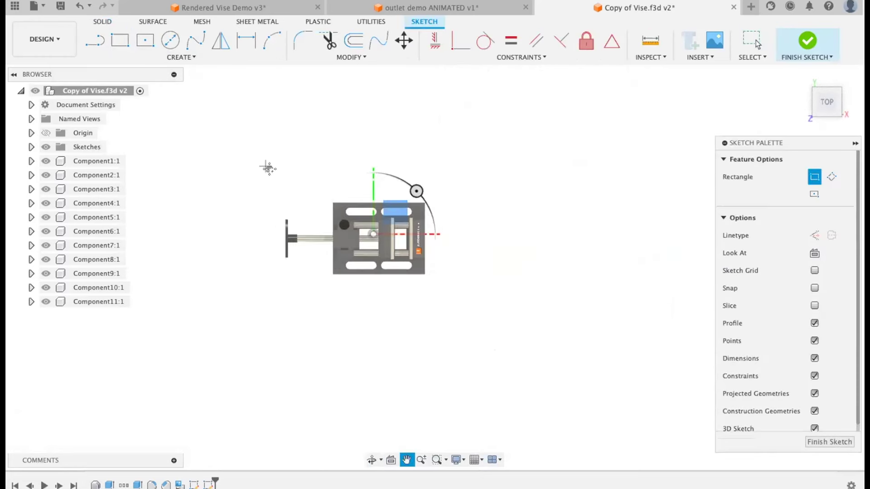
pyautogui.moveTo(266, 166); pyautogui.dragTo(437, 233, button='middle')
pyautogui.scroll(-5, 426, 218)
pyautogui.moveTo(424, 202); pyautogui.dragTo(391, 218, button='middle')
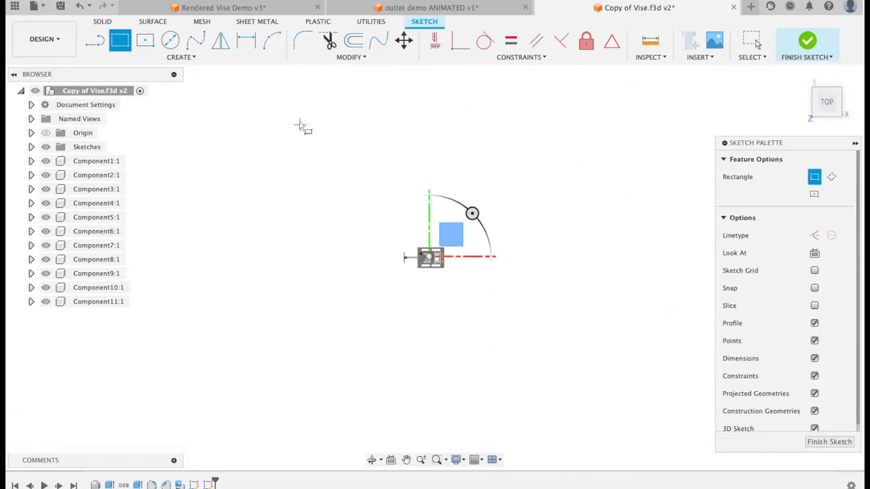
pyautogui.click(275, 122)
pyautogui.click(611, 372)
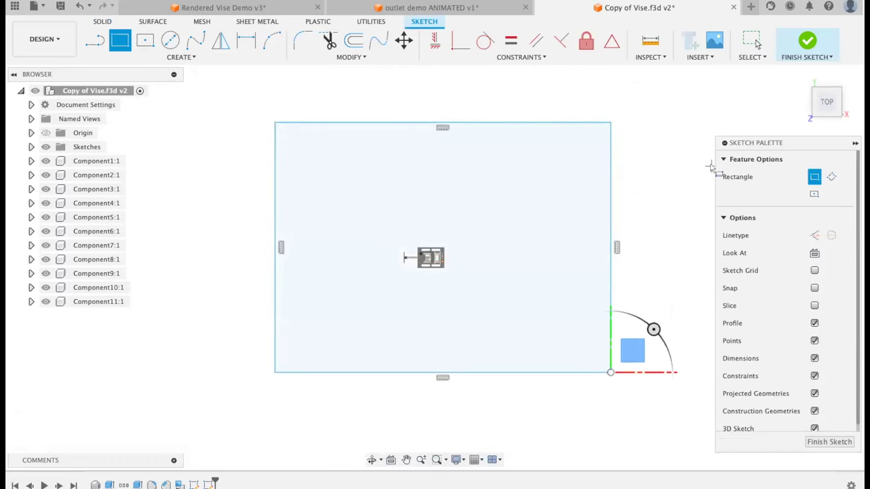
pyautogui.click(802, 41)
# - Extrude the large rectangle -50 mm, downward beneath the vise, as a floor slab
pyautogui.moveTo(650, 198)
pyautogui.keyDown('shift'); pyautogui.mouseDown(button='middle')
pyautogui.moveTo(465, 245)
pyautogui.moveTo(452, 222)
pyautogui.mouseUp(button='middle'); pyautogui.keyUp('shift')
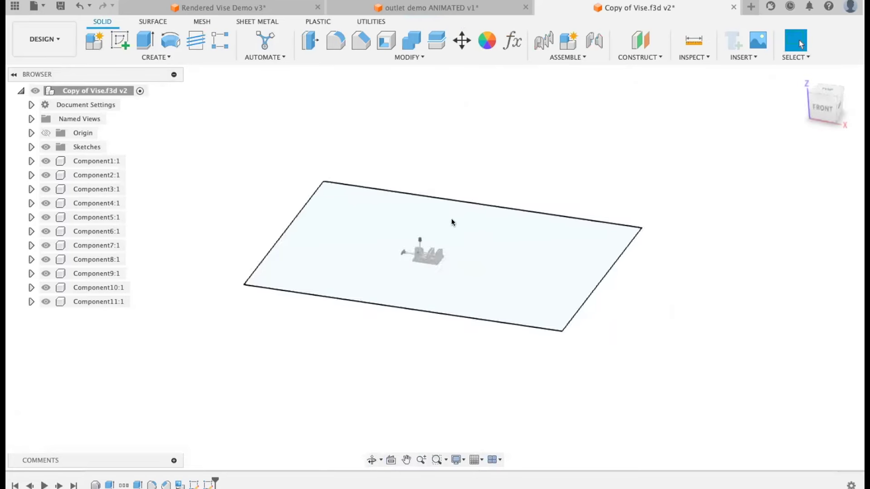
pyautogui.scroll(-2, 430, 231)
pyautogui.scroll(6, 419, 254)
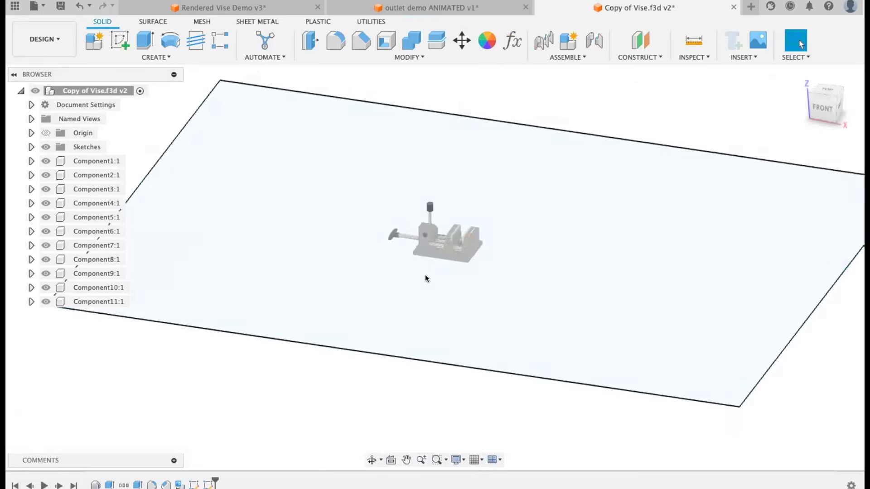
pyautogui.click(141, 44)
pyautogui.keyDown('shift'); pyautogui.moveTo(352, 290); pyautogui.dragTo(356, 274, button='middle'); pyautogui.keyUp('shift')
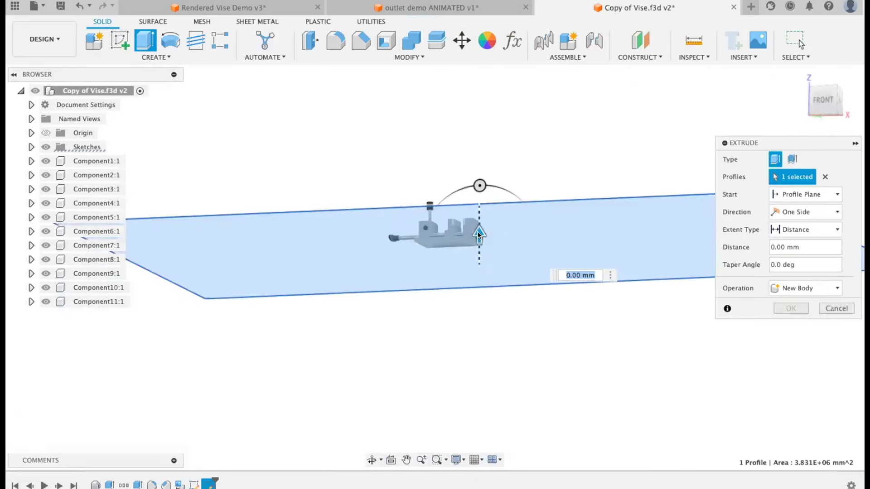
pyautogui.moveTo(478, 233); pyautogui.dragTo(481, 246)
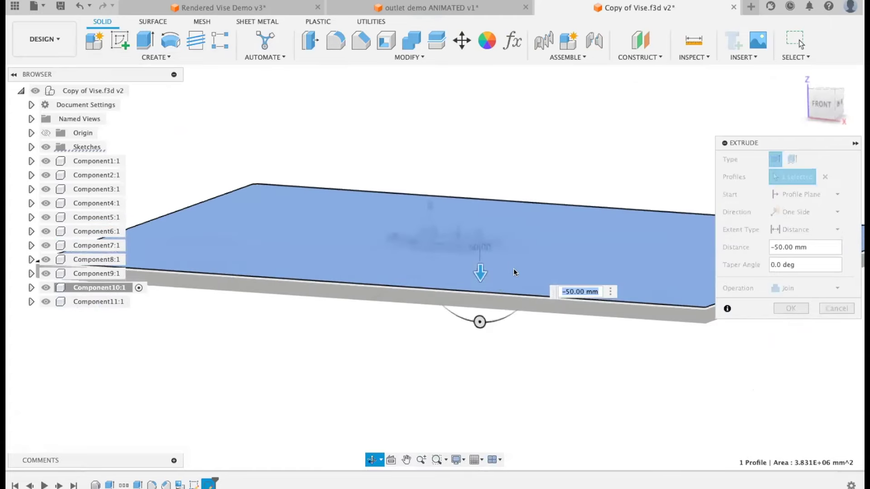
# - Extrude the large rectangular profile under the vise by -50 mm and change the extrusion's operation to New Body
pyautogui.press('Return')
pyautogui.keyDown('shift'); pyautogui.moveTo(513, 268); pyautogui.dragTo(542, 285, button='middle'); pyautogui.keyUp('shift')
pyautogui.doubleClick(222, 484)
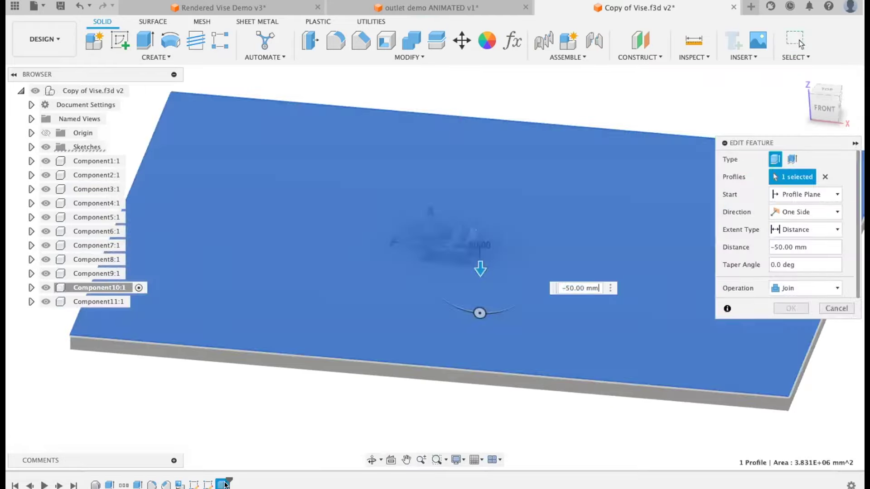
pyautogui.click(836, 288)
pyautogui.click(809, 340)
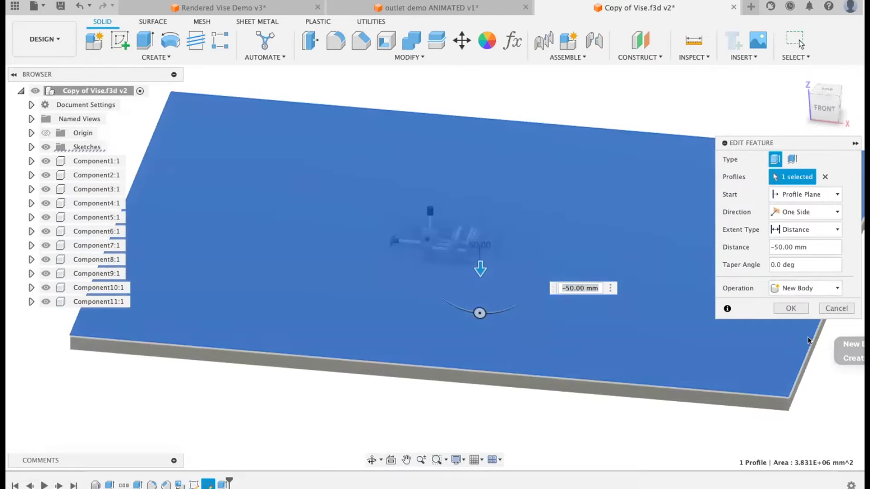
pyautogui.click(790, 308)
pyautogui.keyDown('shift'); pyautogui.moveTo(560, 267); pyautogui.dragTo(507, 227, button='middle'); pyautogui.keyUp('shift')
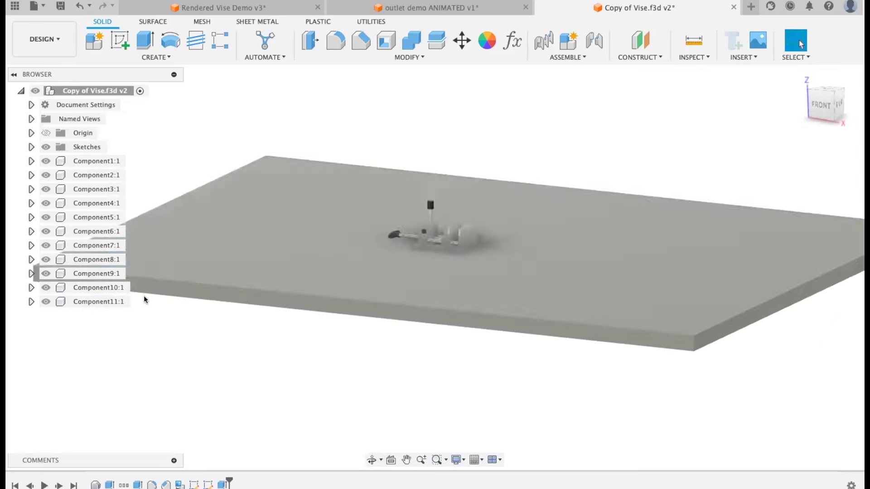
# - Delete the extrusion of the rectangular slab under the vise
pyautogui.click(46, 302)
pyautogui.click(46, 301)
pyautogui.moveTo(347, 271); pyautogui.dragTo(485, 226)
pyautogui.press('super+z')
pyautogui.doubleClick(222, 484)
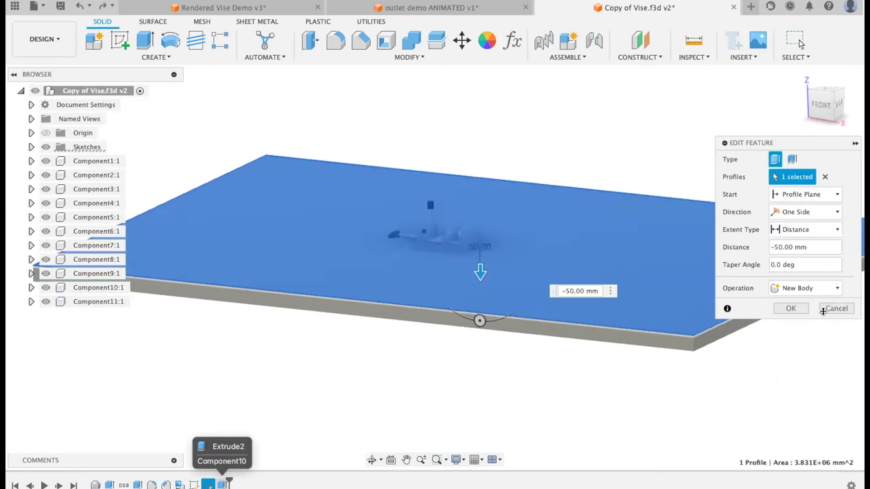
pyautogui.click(834, 310)
pyautogui.rightClick(215, 483)
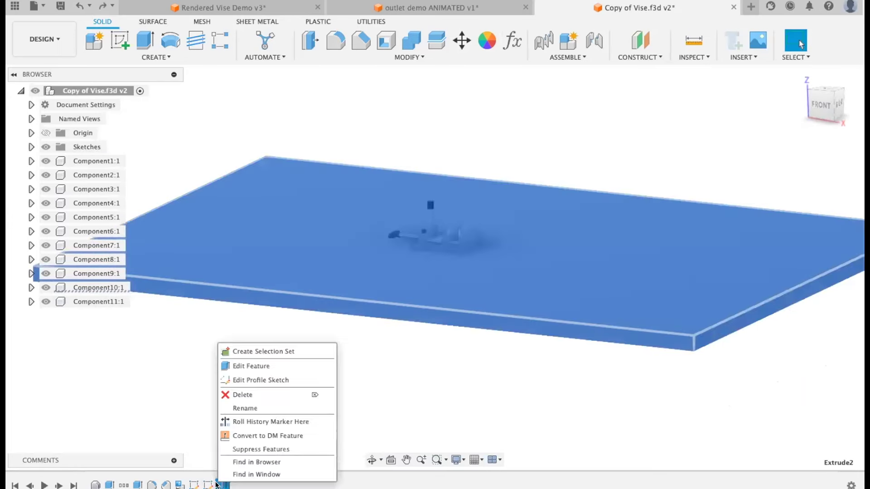
pyautogui.click(253, 393)
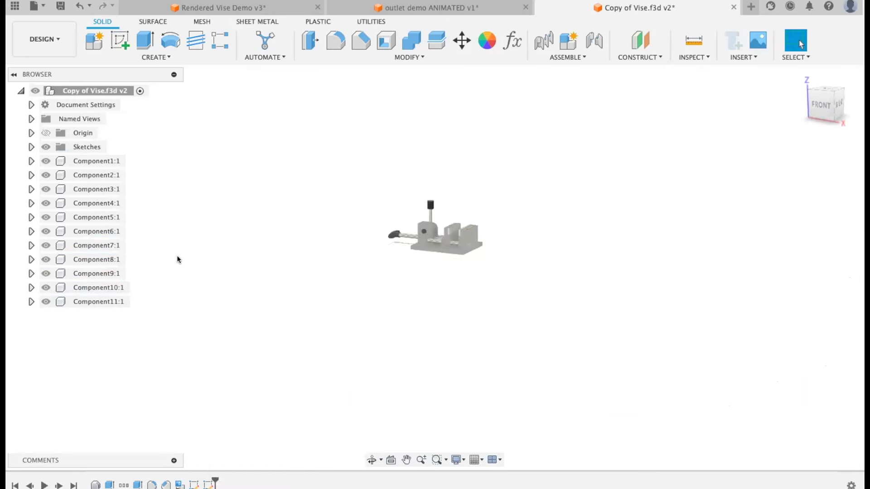
# - Show Sketch2, extrude its rectangle by -50 mm as a new component, and revert the component positions
pyautogui.click(31, 147)
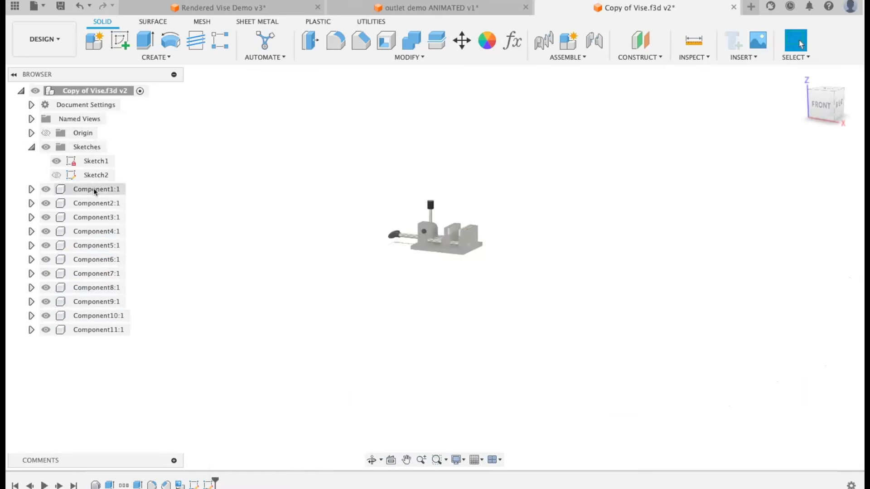
pyautogui.click(57, 175)
pyautogui.click(145, 40)
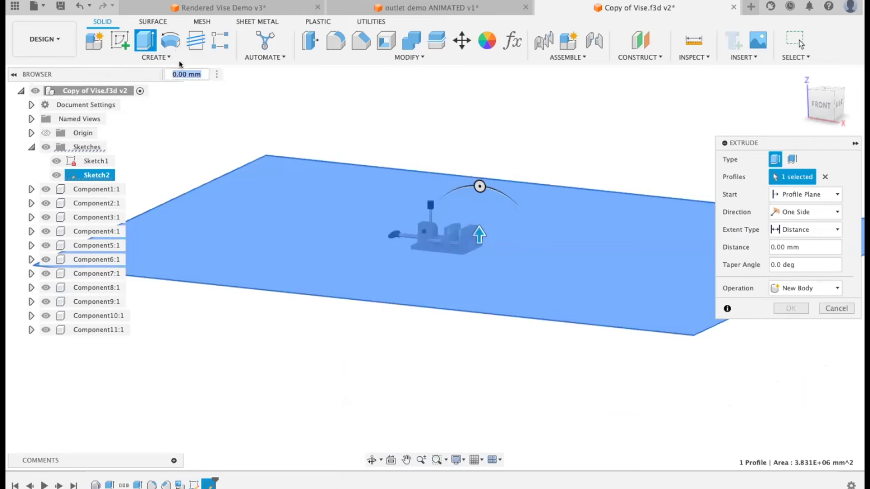
pyautogui.write('-50')
pyautogui.press('Return')
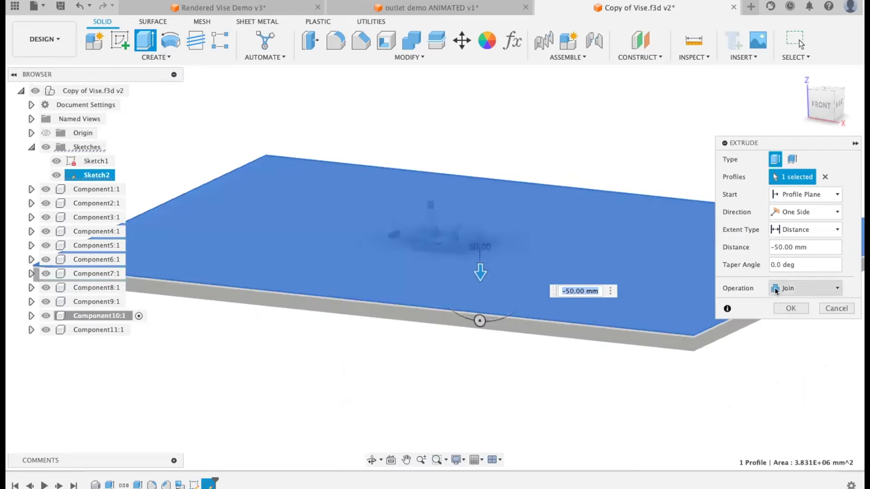
pyautogui.click(776, 288)
pyautogui.click(796, 351)
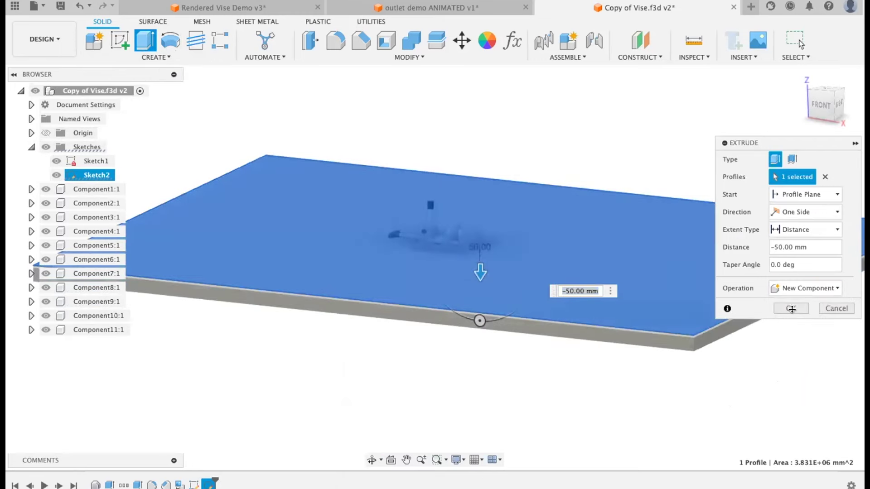
pyautogui.click(792, 309)
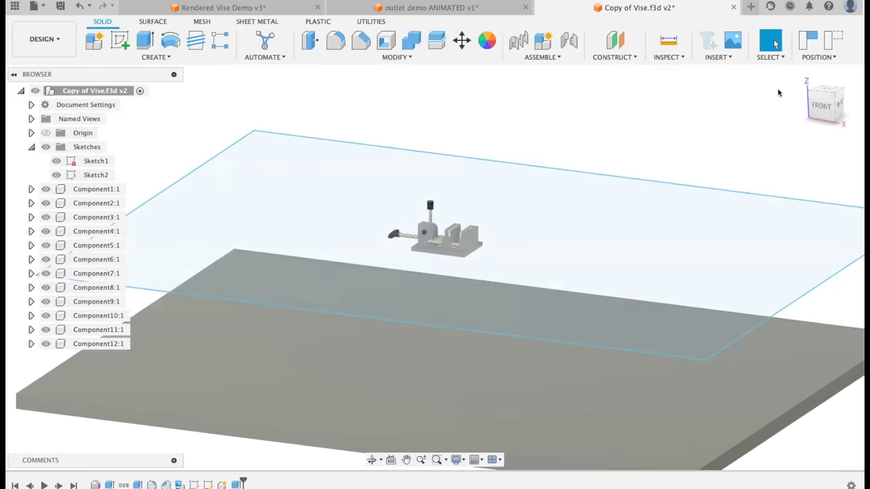
pyautogui.click(833, 41)
pyautogui.keyDown('shift'); pyautogui.moveTo(555, 119); pyautogui.dragTo(559, 131, button='middle'); pyautogui.keyUp('shift')
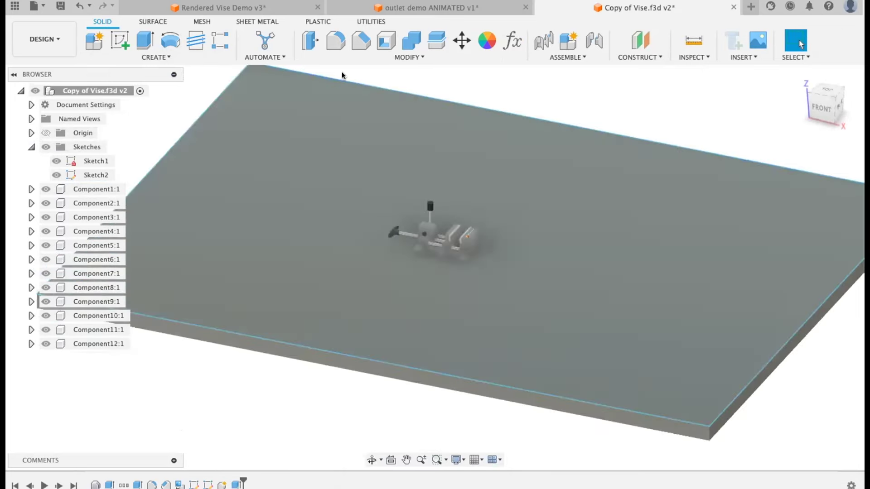
# - Switch to the Render workspace and frame the vise close up on the slab
pyautogui.click(44, 39)
pyautogui.click(68, 111)
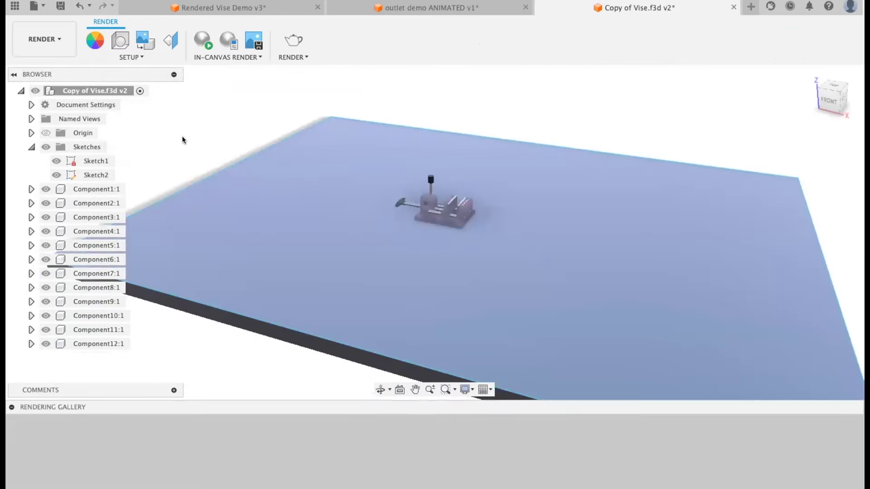
pyautogui.scroll(6, 470, 187)
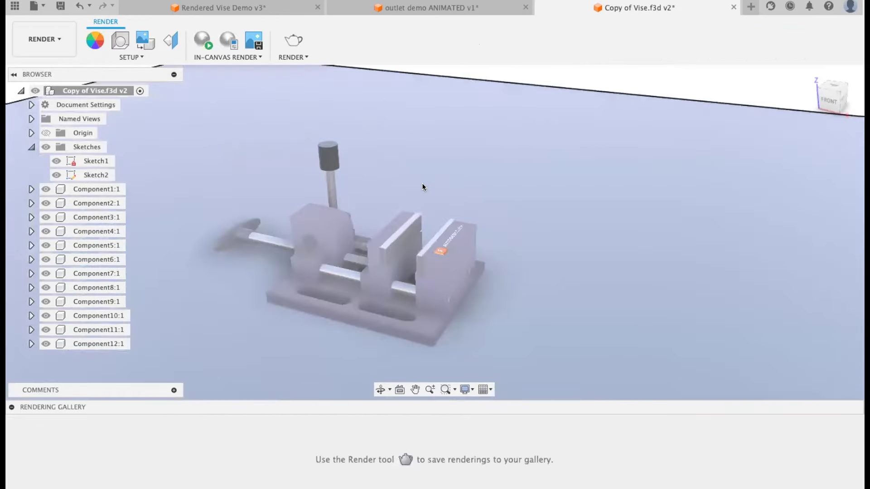
pyautogui.moveTo(422, 183); pyautogui.dragTo(524, 181, button='middle')
pyautogui.scroll(6, 532, 187)
pyautogui.keyDown('shift'); pyautogui.moveTo(600, 190); pyautogui.dragTo(613, 218, button='middle'); pyautogui.keyUp('shift')
pyautogui.scroll(-4, 345, 86)
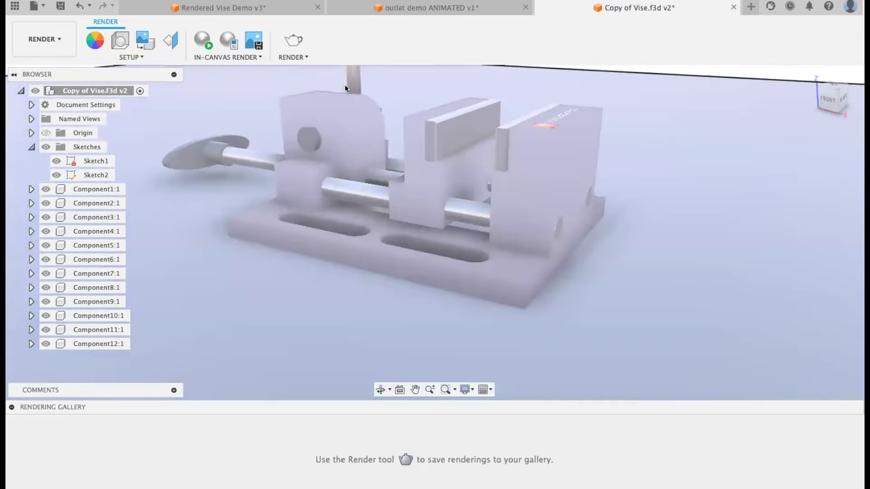
# - Download the Pine wood appearance and apply it to the slab under the vise, removing appearances applied to bodies
pyautogui.click(94, 40)
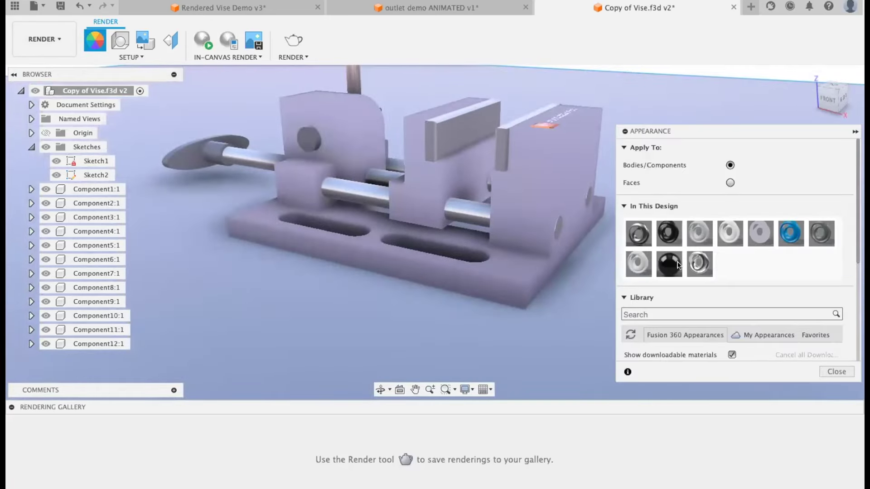
pyautogui.scroll(-10, 679, 265)
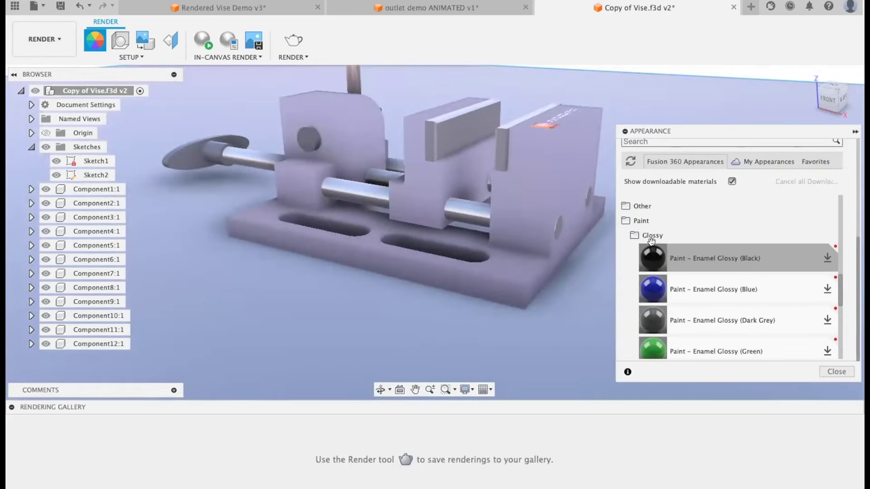
pyautogui.scroll(-6, 635, 240)
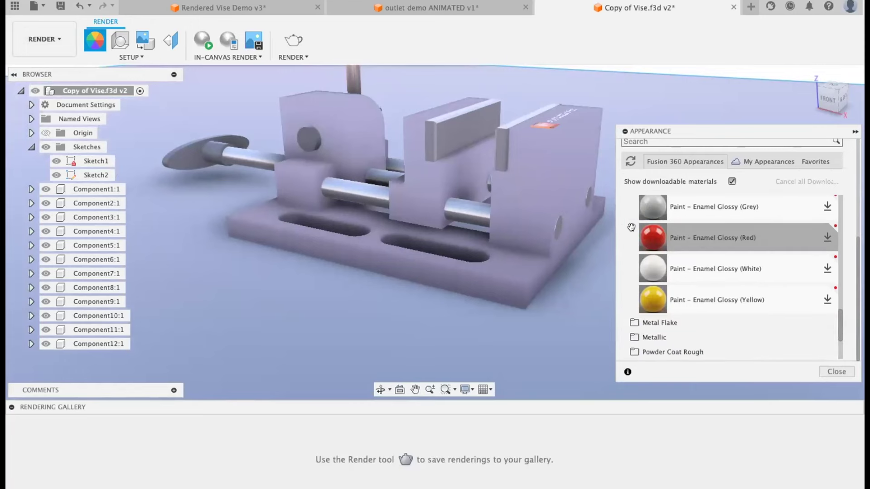
pyautogui.click(641, 335)
pyautogui.scroll(-3, 639, 333)
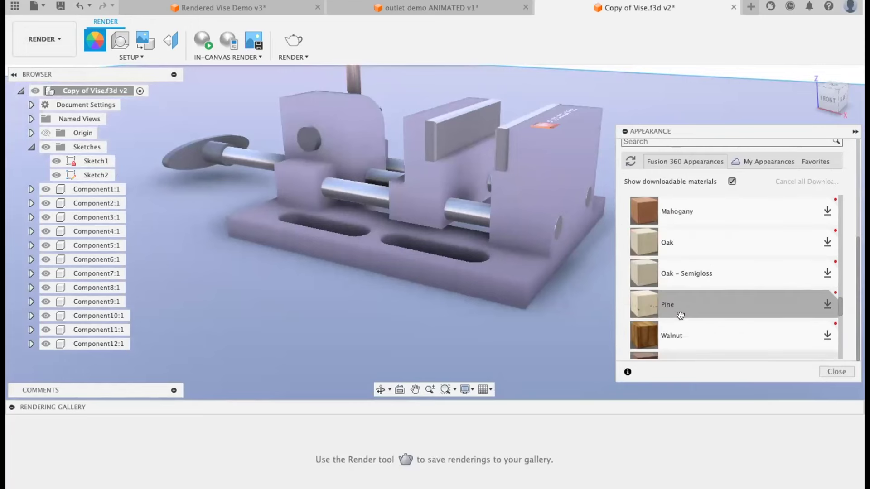
pyautogui.scroll(-10, 715, 239)
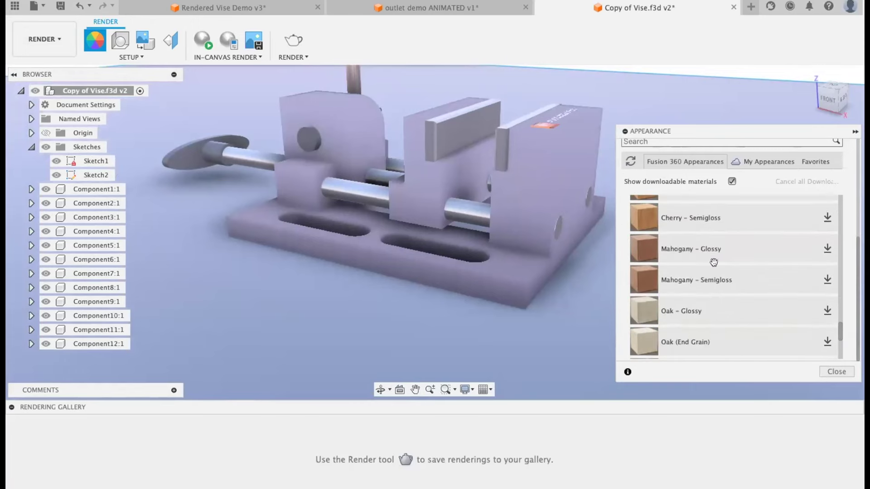
pyautogui.scroll(10, 709, 270)
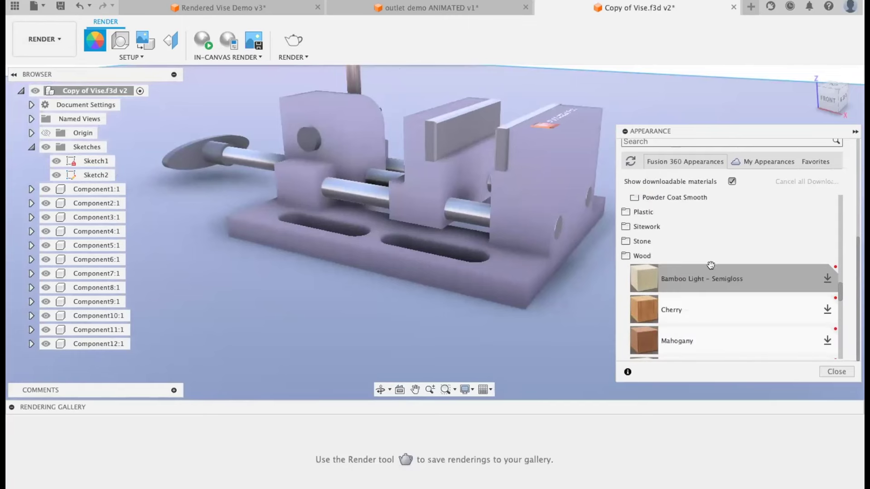
pyautogui.scroll(-3, 729, 301)
pyautogui.scroll(-3, 725, 300)
pyautogui.scroll(-3, 703, 305)
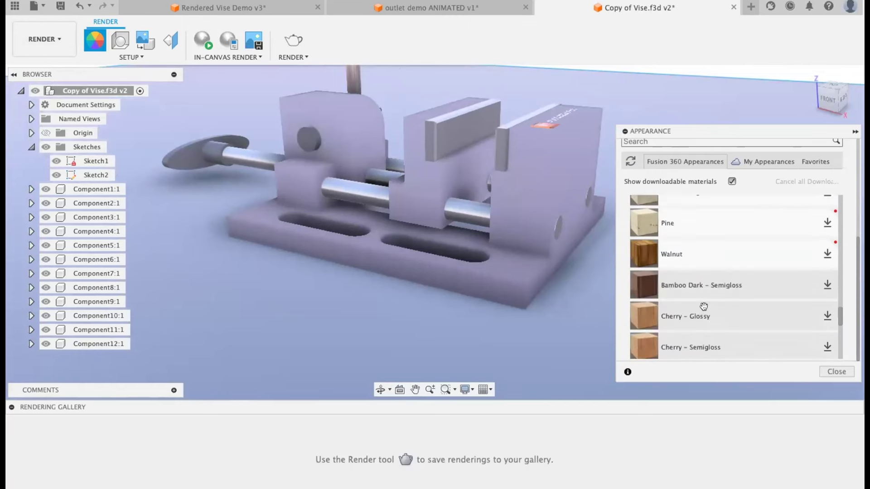
pyautogui.scroll(3, 702, 291)
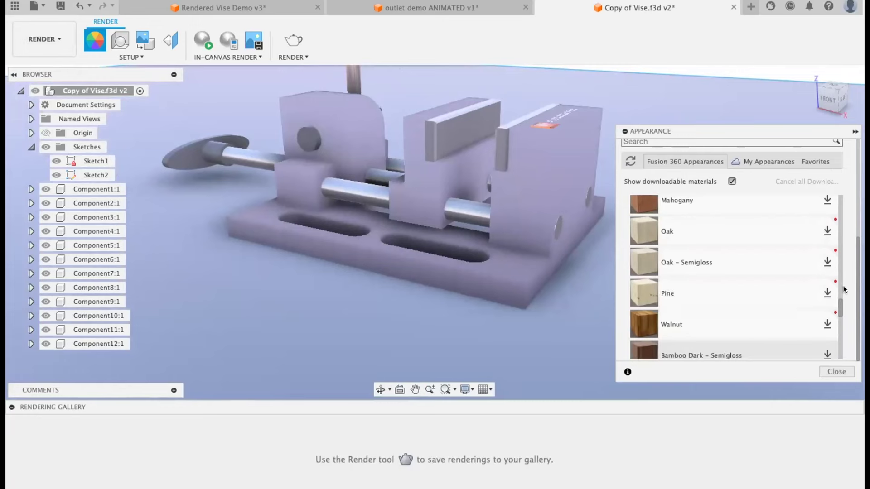
pyautogui.click(827, 293)
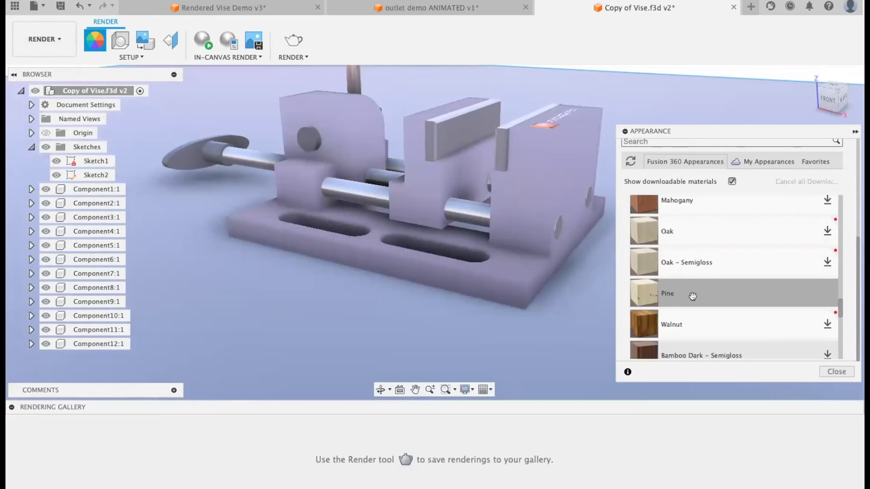
pyautogui.moveTo(627, 302); pyautogui.dragTo(544, 313)
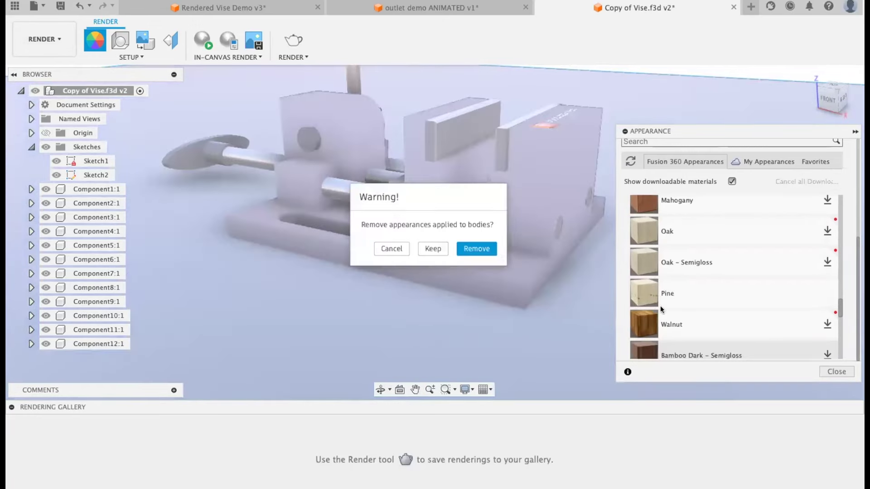
pyautogui.click(471, 247)
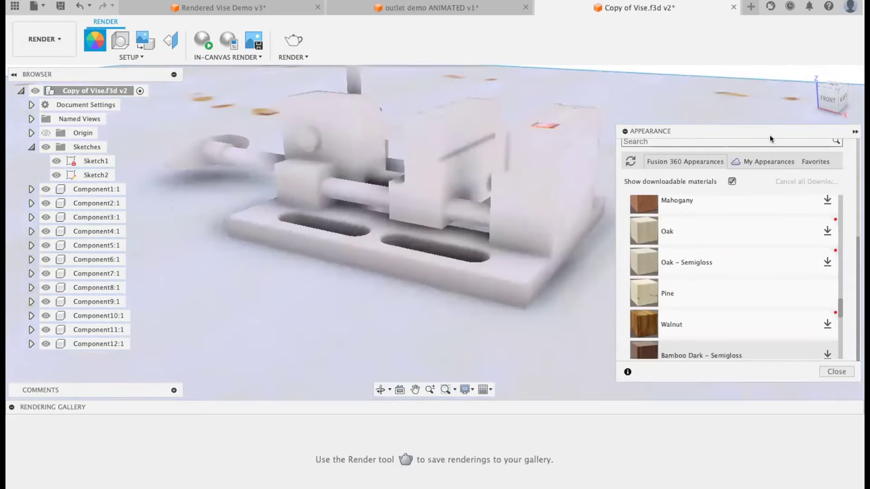
# - Apply the design's blue Opaque(0,118,169) appearance to the vise's base body
pyautogui.scroll(15, 720, 240)
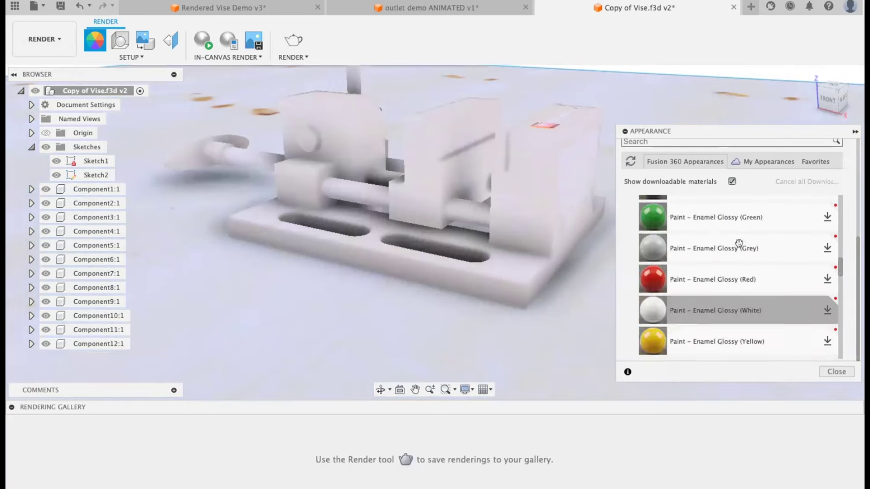
pyautogui.scroll(5, 729, 247)
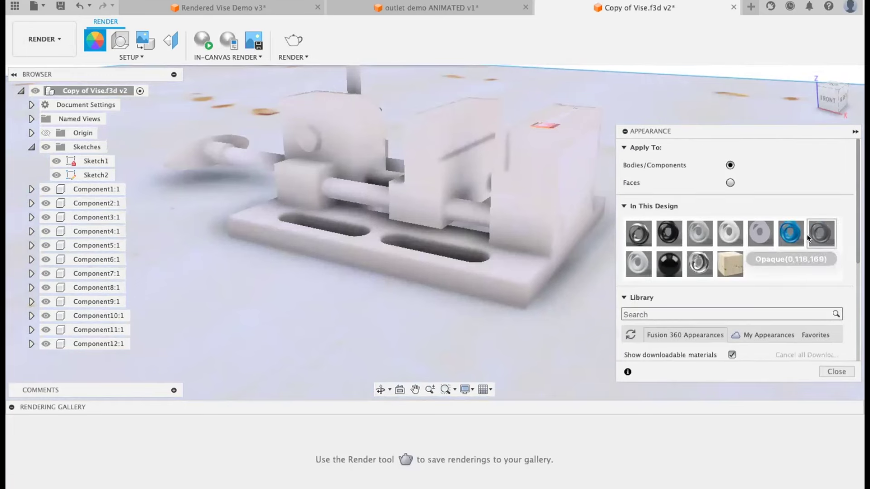
pyautogui.moveTo(791, 233); pyautogui.dragTo(575, 193)
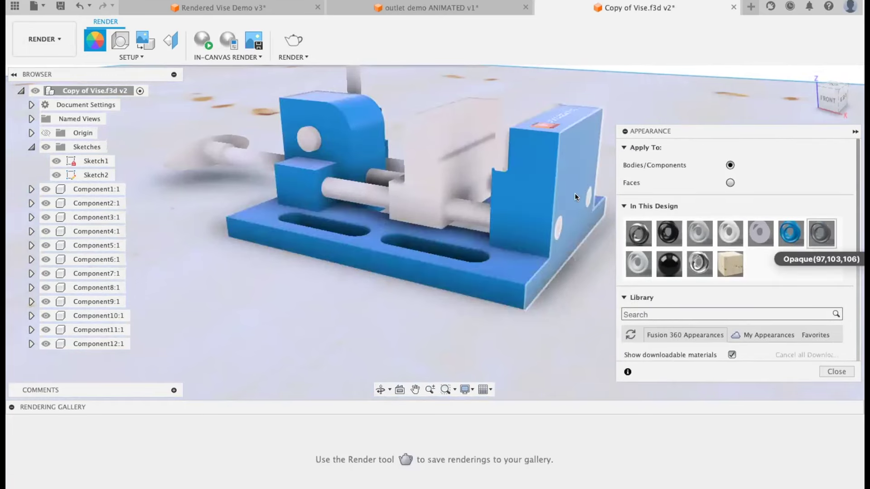
# - Apply the blue opaque appearance to the clamping plate of the vise's movable jaw
pyautogui.moveTo(790, 235); pyautogui.dragTo(457, 141)
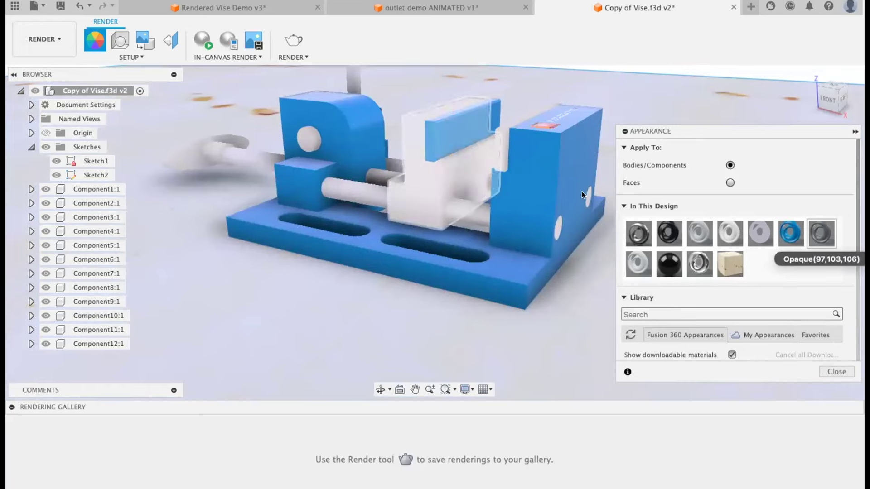
pyautogui.press('Escape')
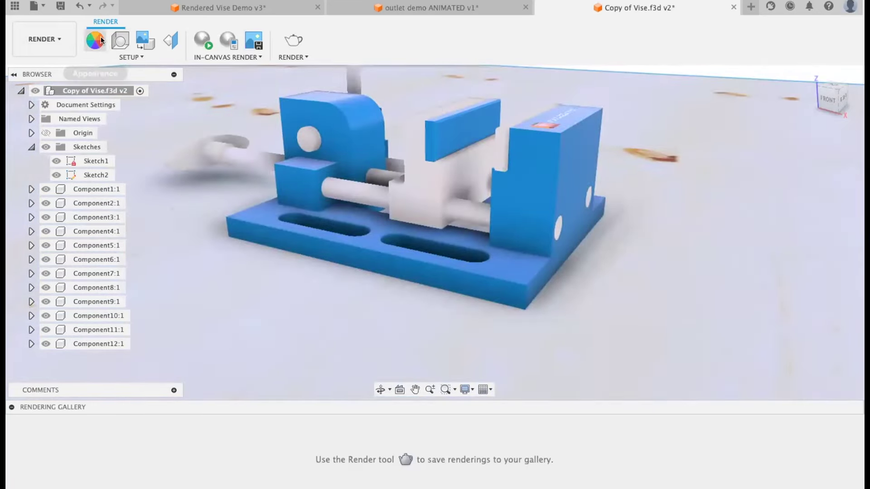
pyautogui.click(97, 40)
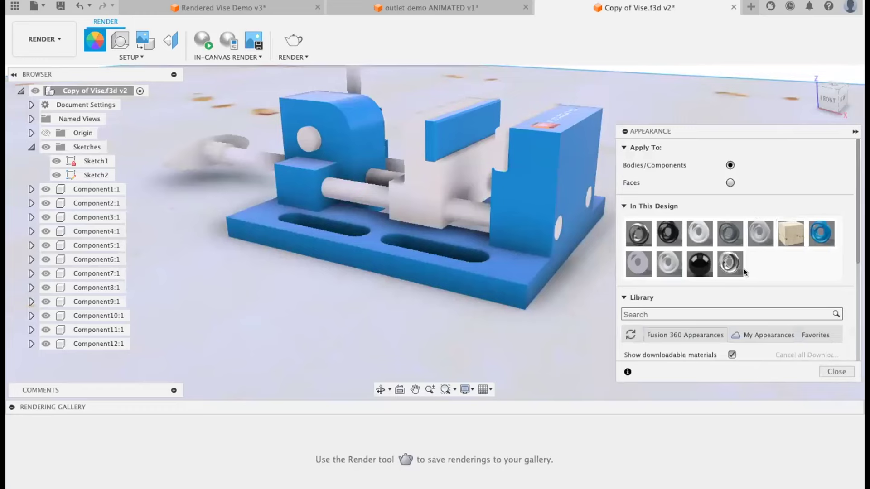
# - Apply a metallic appearance from the design to the movable jaw's clamping plate and blue Opaque(0,118,169) to the jaw itself
pyautogui.moveTo(742, 270); pyautogui.dragTo(470, 140)
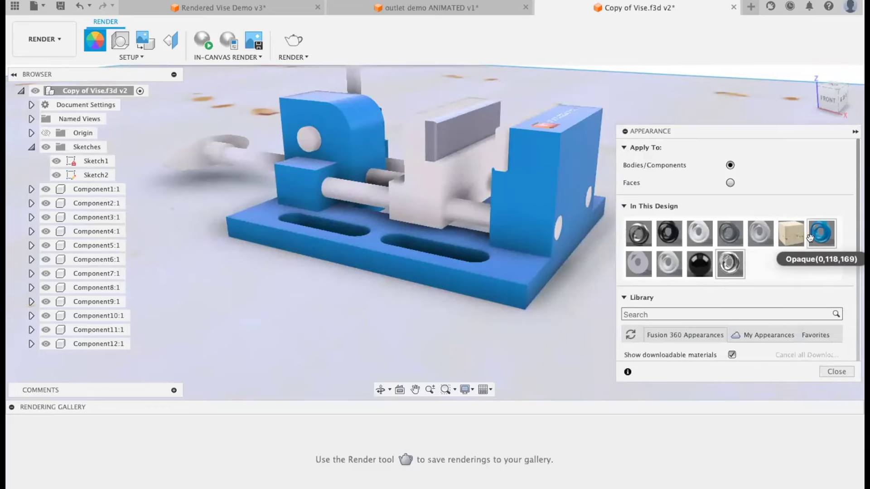
pyautogui.moveTo(810, 237); pyautogui.dragTo(393, 188)
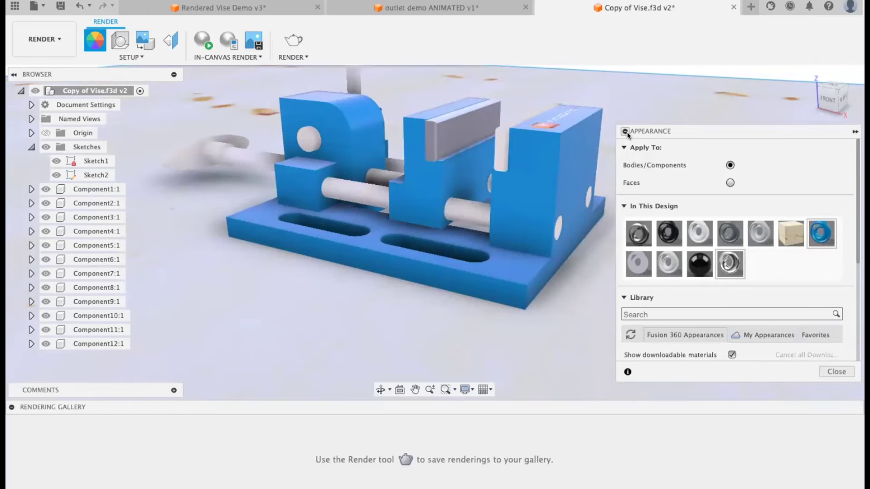
pyautogui.click(625, 132)
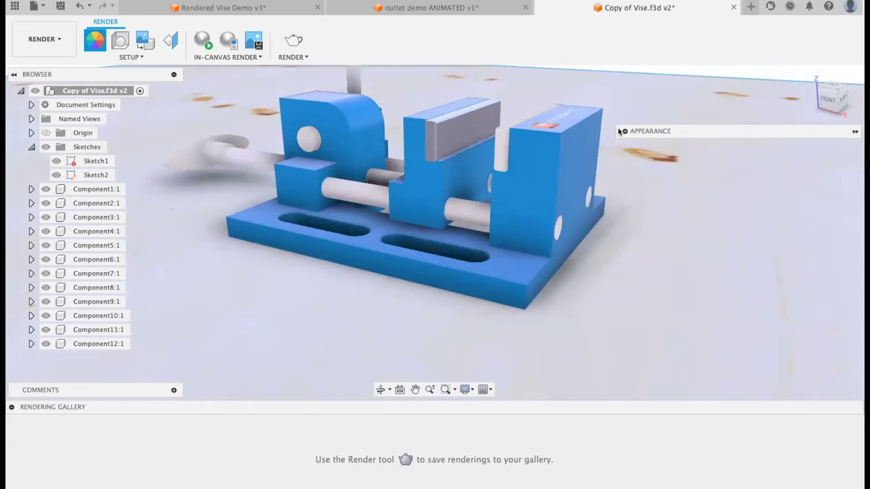
# - Close the appearance settings and preview the vise with in-canvas rendering from a front view, pausing and stopping the preview
pyautogui.click(625, 132)
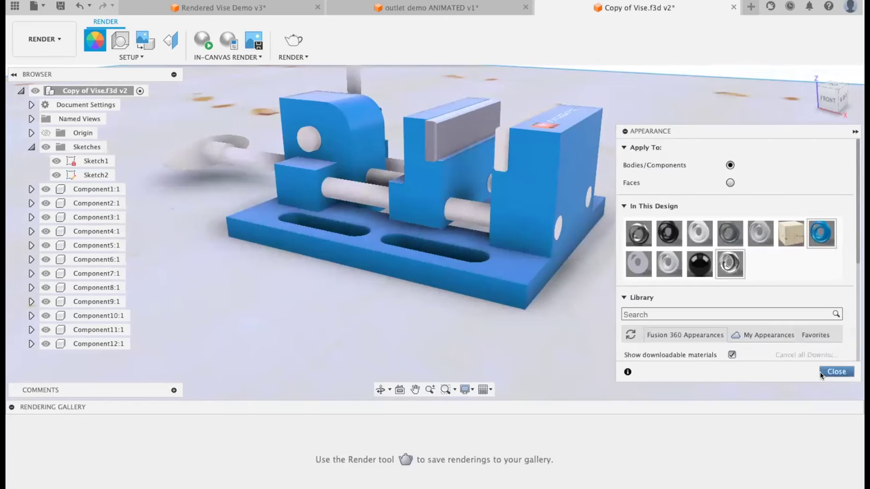
pyautogui.click(837, 374)
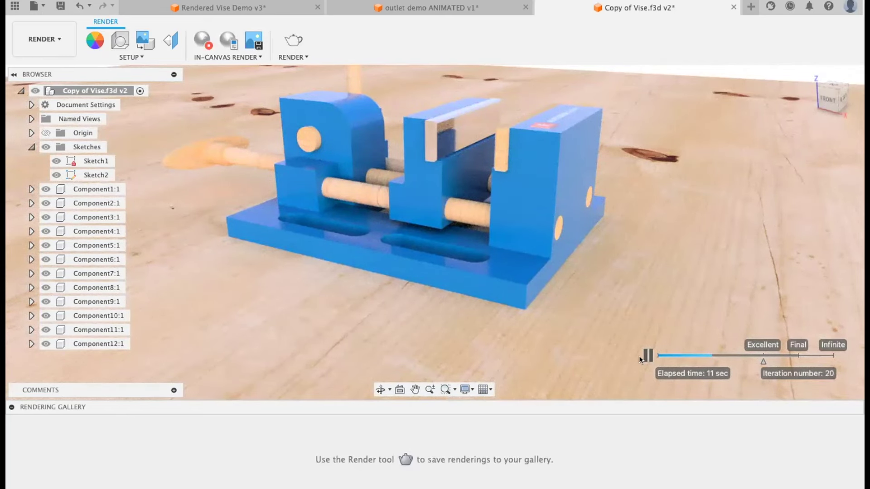
pyautogui.click(647, 355)
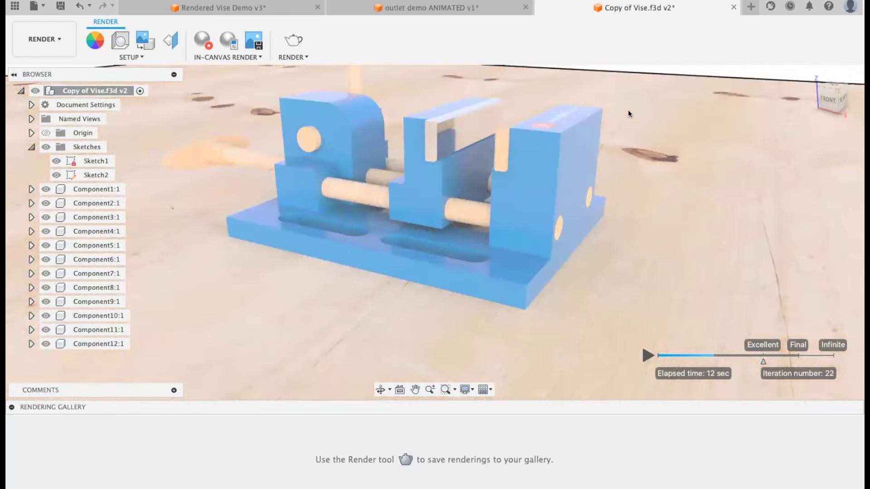
pyautogui.keyDown('shift'); pyautogui.moveTo(406, 85); pyautogui.dragTo(456, 167, button='middle'); pyautogui.keyUp('shift')
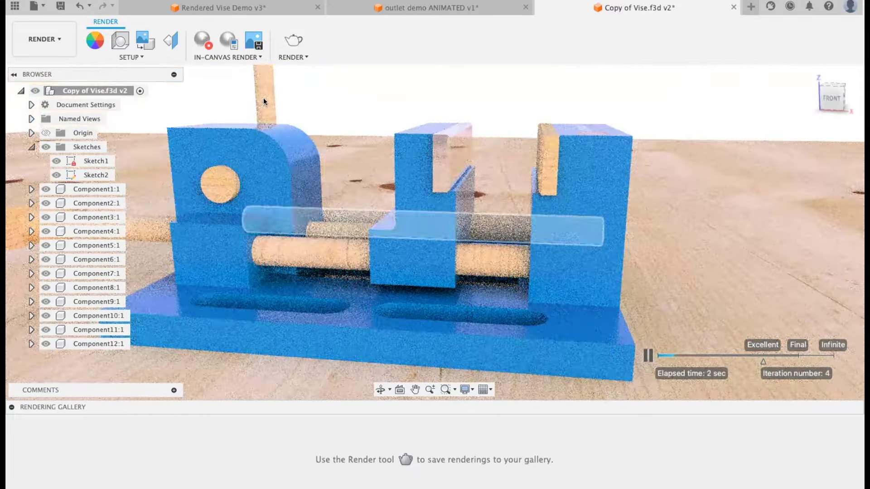
pyautogui.click(205, 42)
# - Review the render settings, comparing the image size presets and the Cloud Renderer and Local Renderer options, without starting a render
pyautogui.click(291, 41)
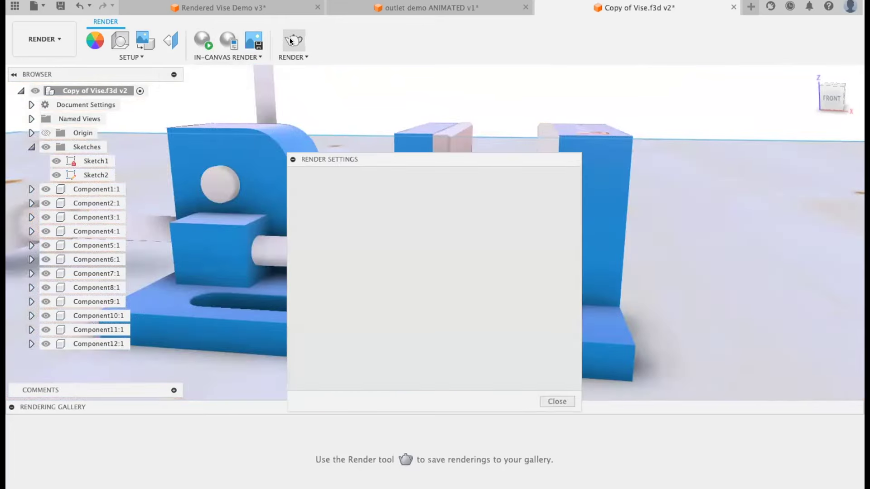
pyautogui.moveTo(359, 151); pyautogui.dragTo(368, 81)
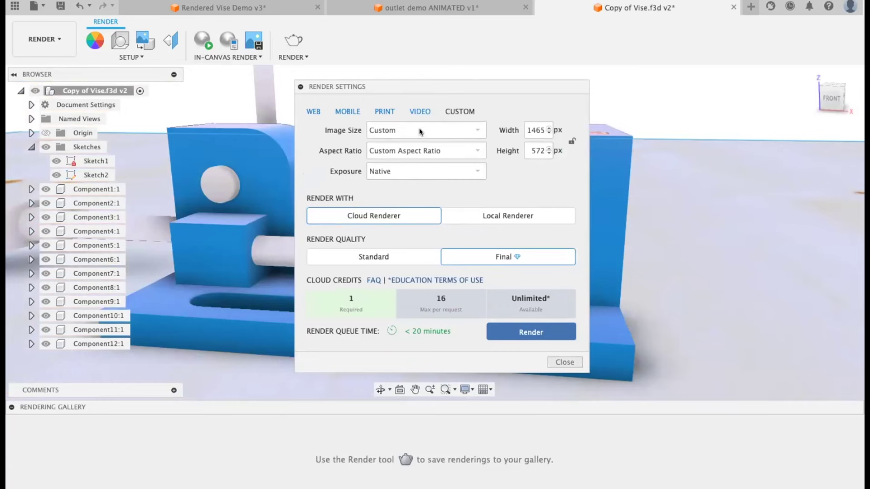
pyautogui.click(432, 132)
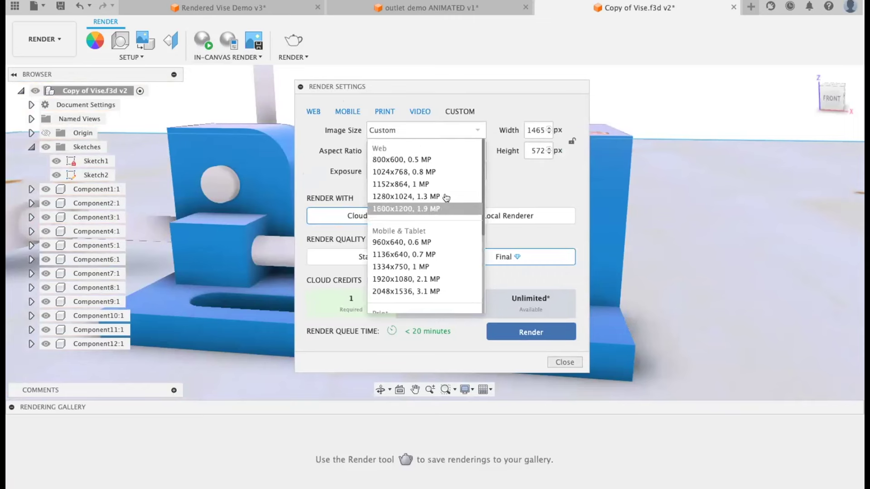
pyautogui.click(551, 171)
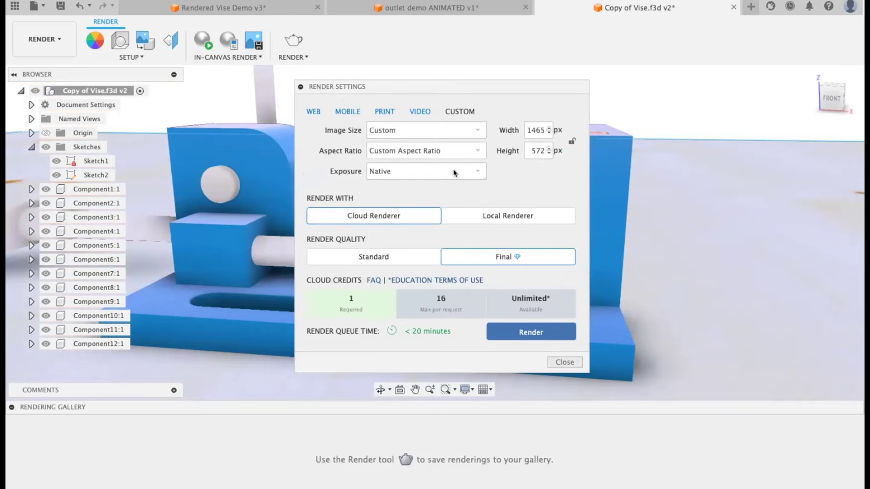
pyautogui.click(464, 213)
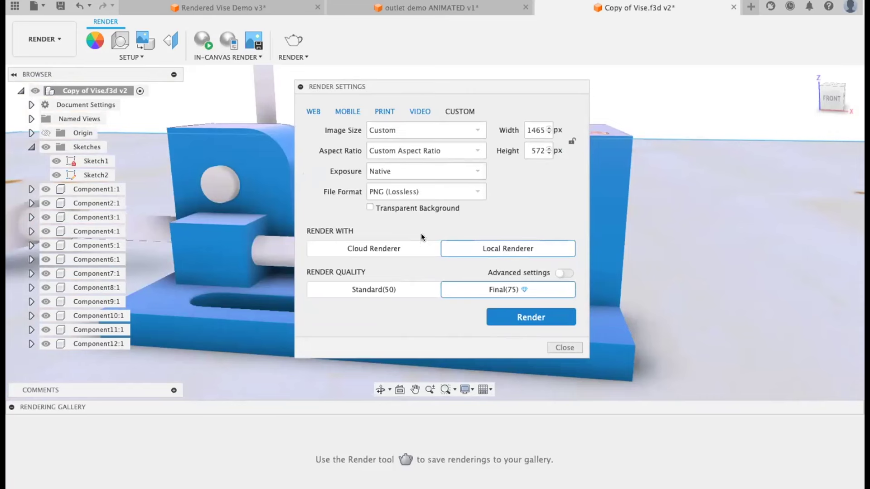
pyautogui.click(404, 244)
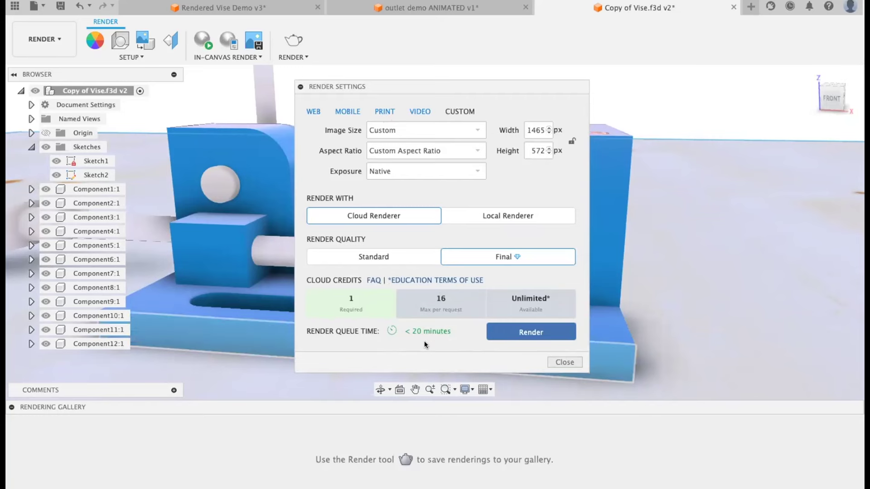
pyautogui.click(562, 362)
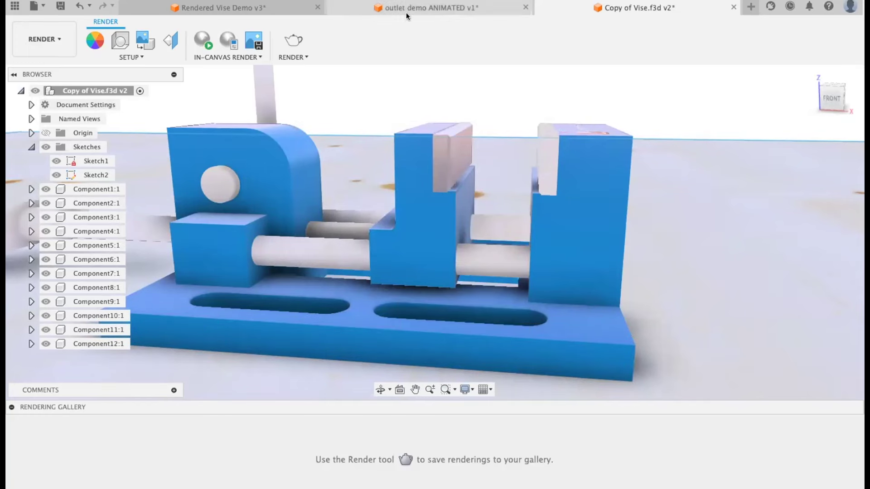
# - Switch to the Rendered Vise Demo v3 design and view the first still image in its rendering gallery
pyautogui.click(243, 8)
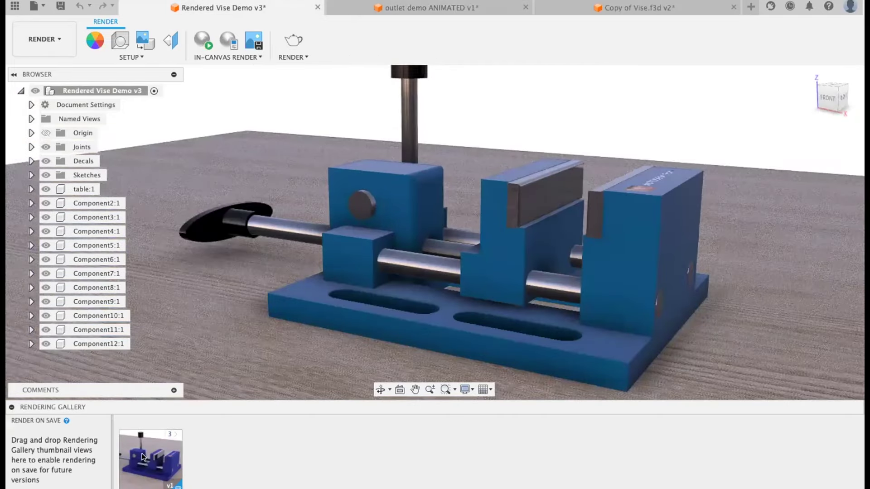
pyautogui.click(170, 434)
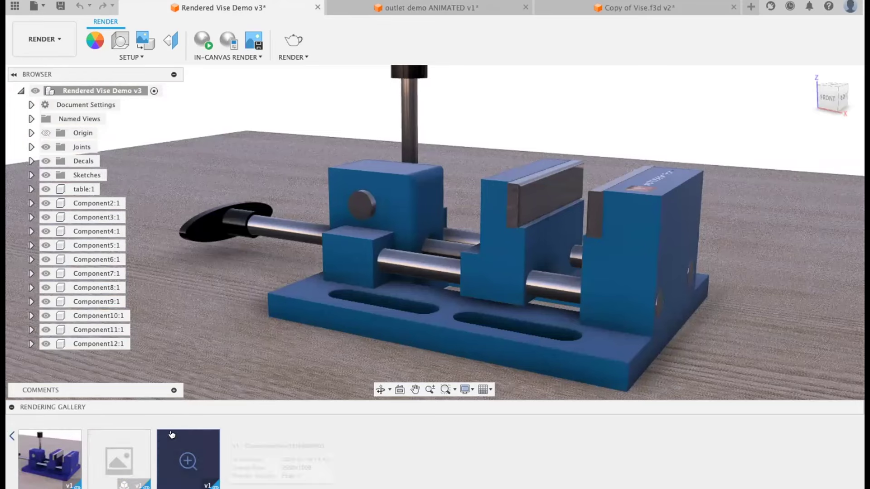
pyautogui.click(50, 462)
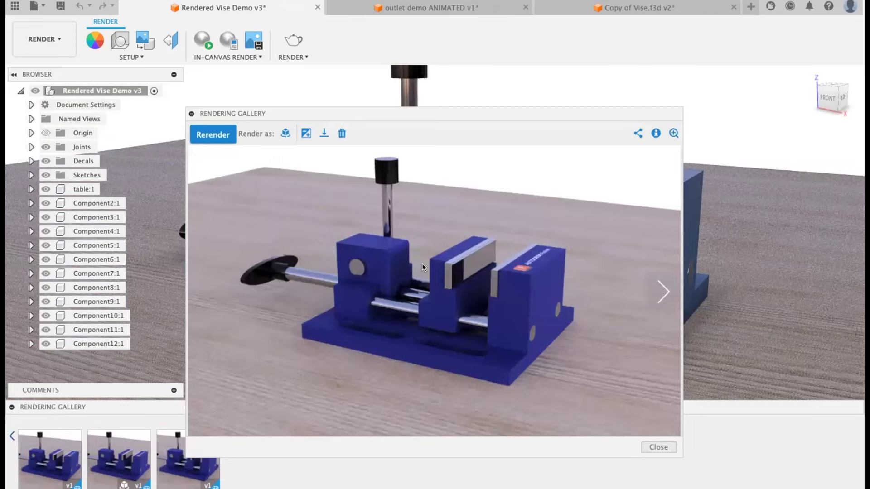
pyautogui.click(657, 447)
# - Advance through the frames of the gallery's turntable rendering to view the vise from all sides
pyautogui.click(113, 454)
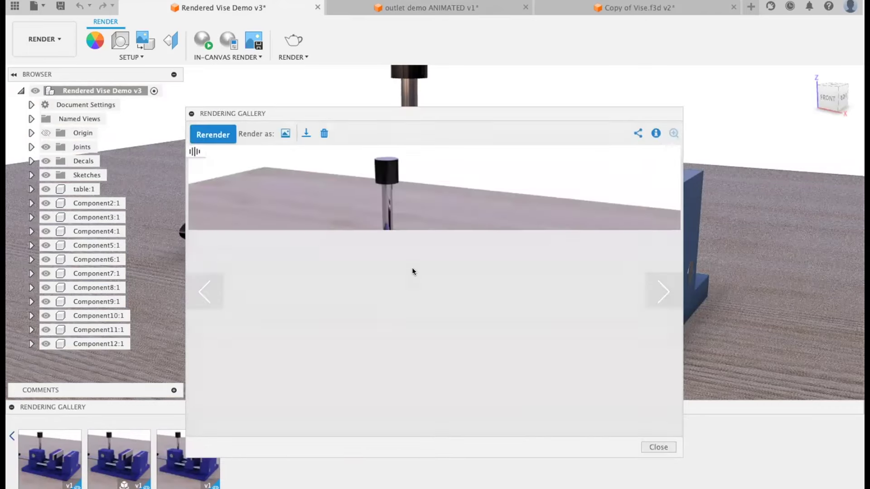
pyautogui.click(659, 294)
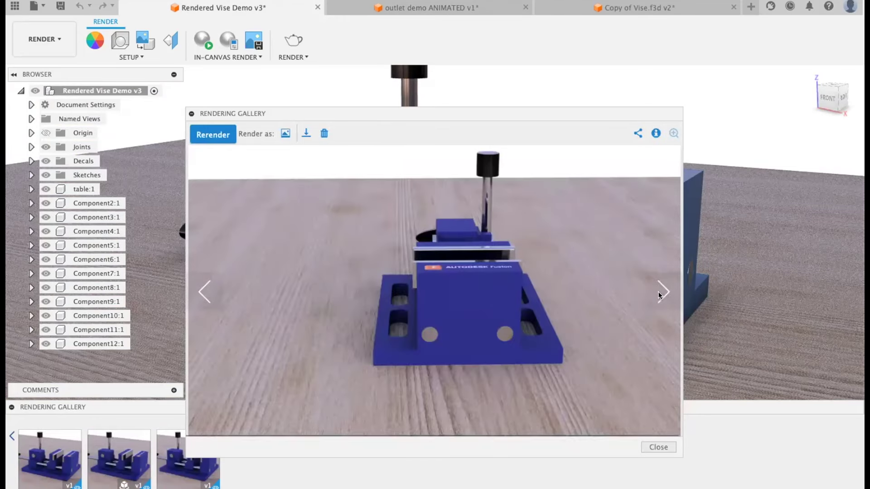
pyautogui.click(659, 293)
pyautogui.click(659, 292)
pyautogui.click(659, 291)
pyautogui.click(660, 291)
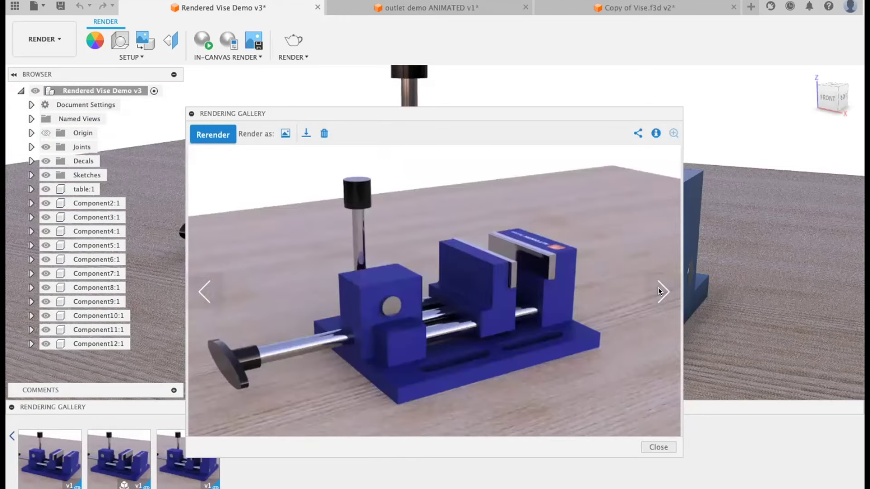
pyautogui.click(658, 289)
pyautogui.click(657, 289)
pyautogui.click(657, 289)
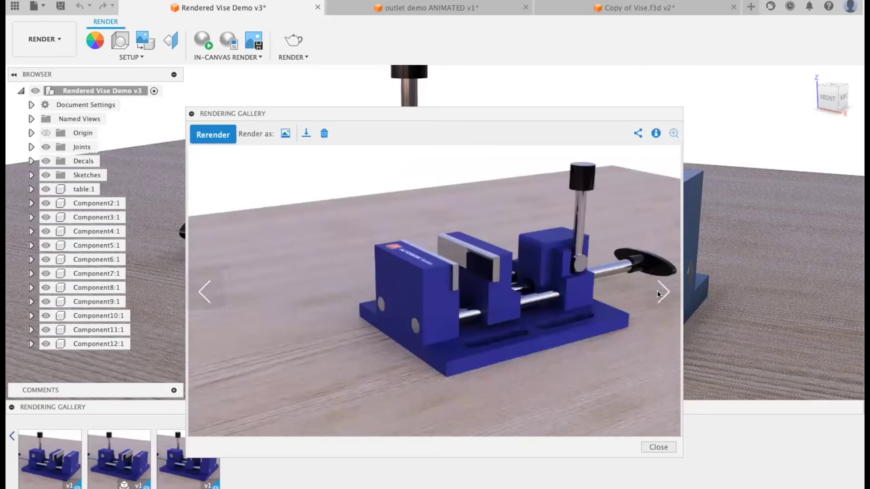
pyautogui.click(658, 293)
pyautogui.click(658, 293)
pyautogui.click(658, 292)
pyautogui.click(658, 290)
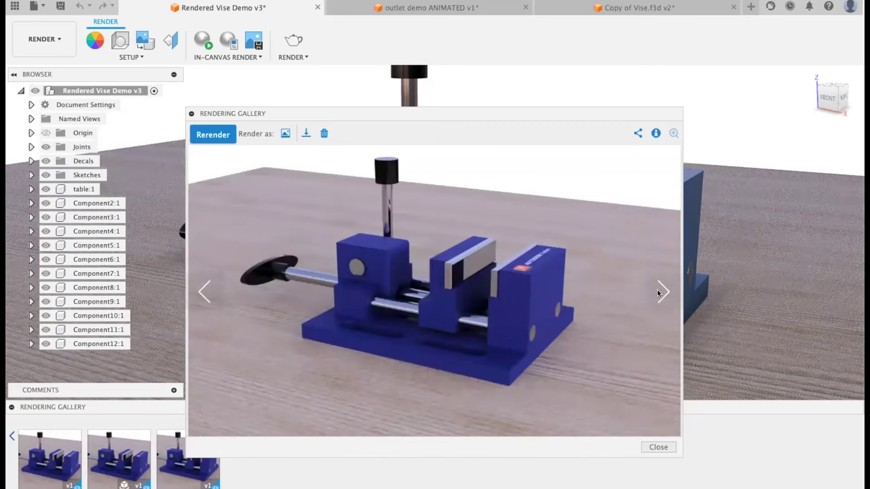
pyautogui.click(658, 293)
pyautogui.click(658, 293)
pyautogui.click(658, 293)
pyautogui.click(658, 293)
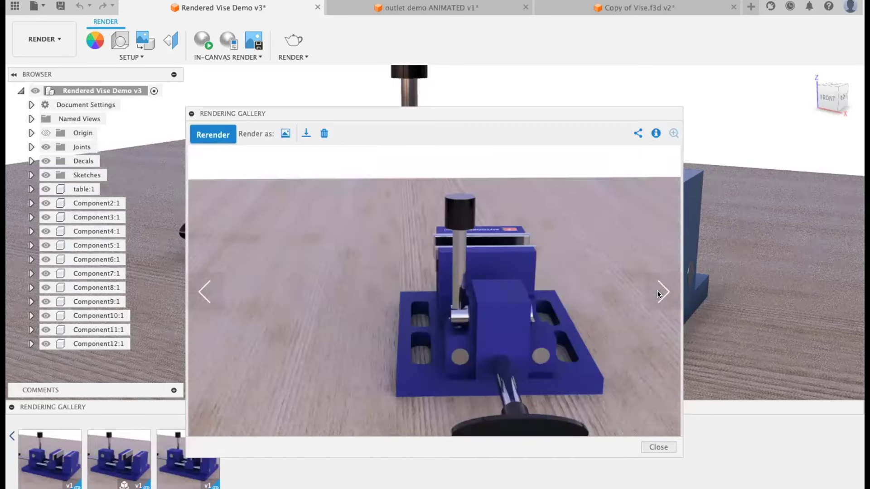
pyautogui.click(658, 292)
pyautogui.click(657, 291)
pyautogui.click(658, 290)
pyautogui.click(659, 285)
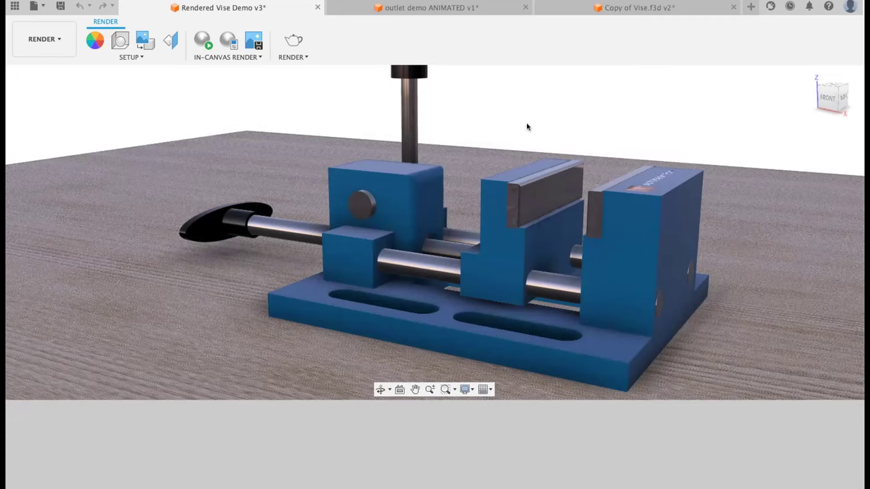
# - Examine the demo vise and its tabletop from several sides in the canvas
pyautogui.moveTo(527, 123)
pyautogui.keyDown('shift'); pyautogui.mouseDown(button='middle')
pyautogui.moveTo(527, 134)
pyautogui.moveTo(526, 109)
pyautogui.mouseUp(button='middle'); pyautogui.keyUp('shift')
pyautogui.moveTo(559, 285); pyautogui.dragTo(521, 108, button='middle')
pyautogui.keyDown('shift'); pyautogui.moveTo(521, 109); pyautogui.dragTo(618, 136, button='middle'); pyautogui.keyUp('shift')
pyautogui.moveTo(623, 190); pyautogui.dragTo(645, 229, button='middle')
pyautogui.scroll(-3, 610, 186)
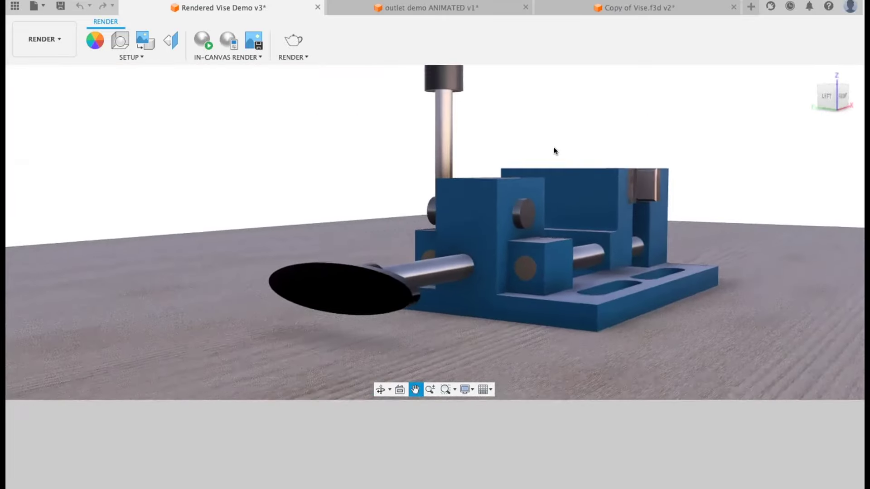
pyautogui.keyDown('shift'); pyautogui.moveTo(555, 151); pyautogui.dragTo(507, 185, button='middle'); pyautogui.keyUp('shift')
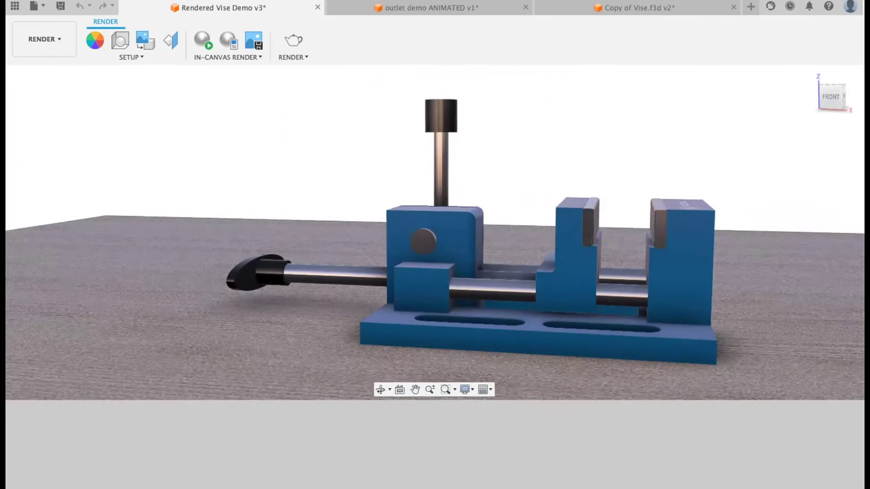
pyautogui.moveTo(697, 192)
pyautogui.keyDown('shift'); pyautogui.mouseDown(button='middle')
pyautogui.moveTo(665, 208)
pyautogui.moveTo(657, 200)
pyautogui.moveTo(685, 202)
pyautogui.mouseUp(button='middle'); pyautogui.keyUp('shift')
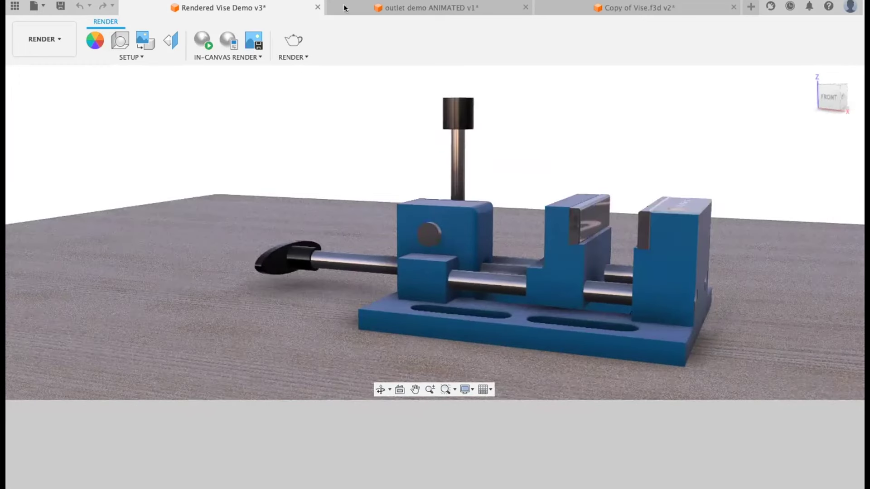
# - Return to the Copy of Vise design and apply Stainless Steel - Polished to the guide rods, screw rod and vertical handle rod
pyautogui.click(625, 7)
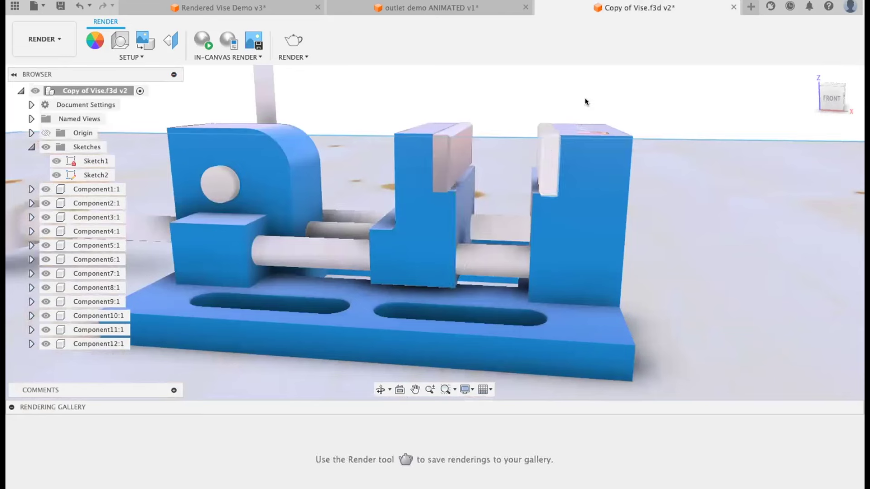
pyautogui.keyDown('shift'); pyautogui.moveTo(523, 184); pyautogui.dragTo(634, 219, button='middle'); pyautogui.keyUp('shift')
pyautogui.scroll(-6, 469, 170)
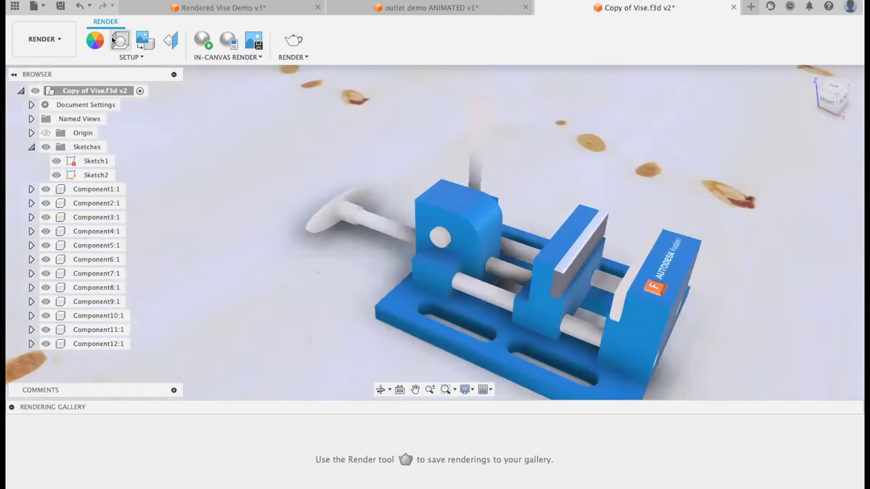
pyautogui.click(95, 39)
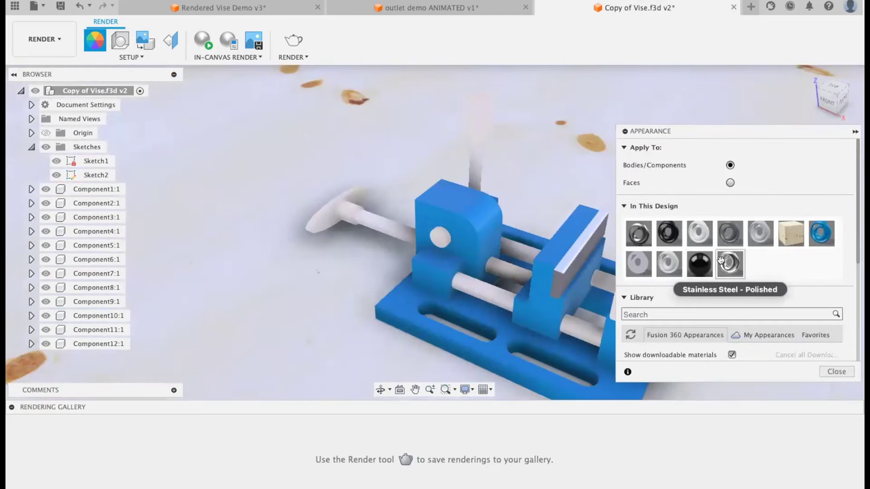
pyautogui.moveTo(729, 264); pyautogui.dragTo(504, 263)
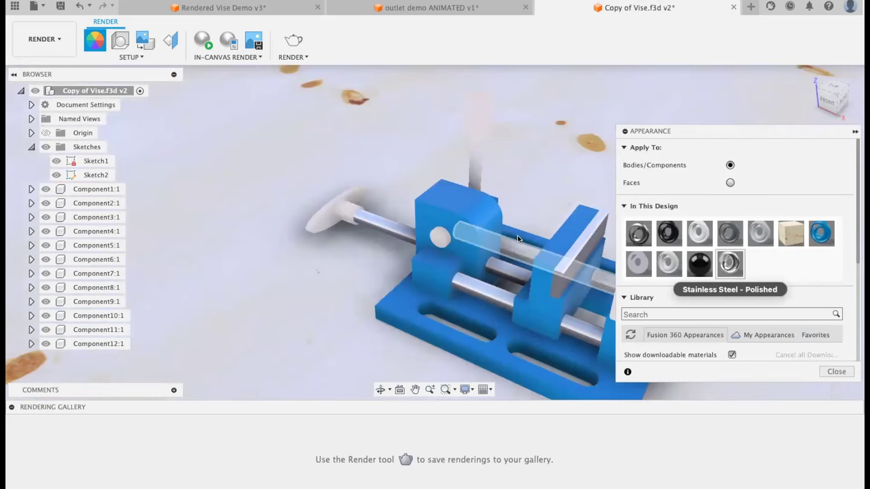
pyautogui.moveTo(717, 262); pyautogui.dragTo(470, 153)
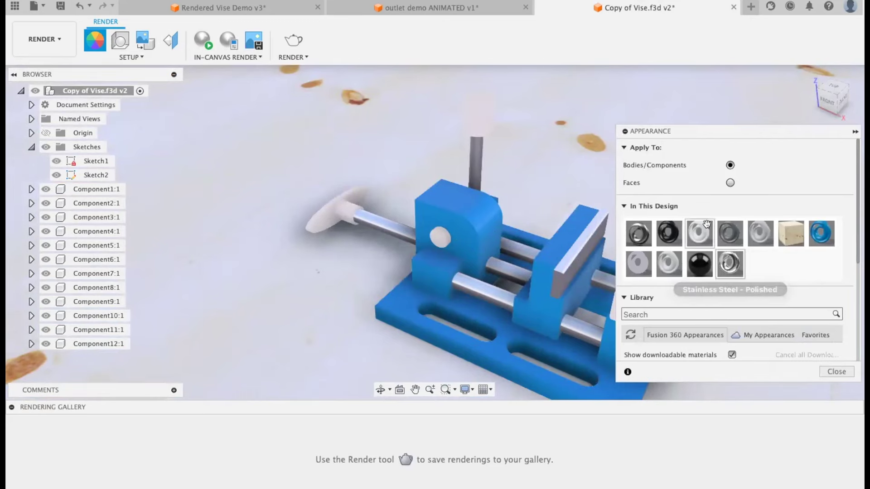
# - Apply the blue Opaque(0,118,169) appearance to the vertical handle's cap, the round pin and the screw's hand knob
pyautogui.moveTo(755, 253); pyautogui.dragTo(473, 121)
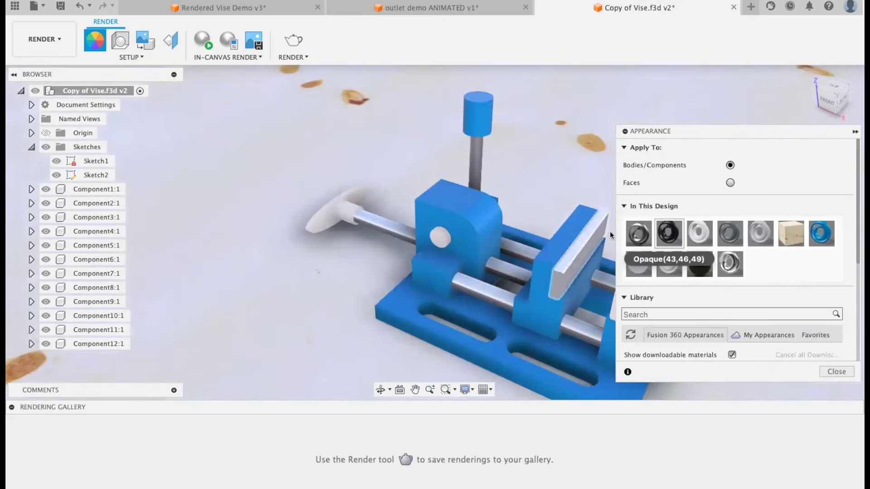
pyautogui.moveTo(663, 235); pyautogui.dragTo(439, 238)
pyautogui.moveTo(665, 239); pyautogui.dragTo(336, 210)
pyautogui.click(837, 372)
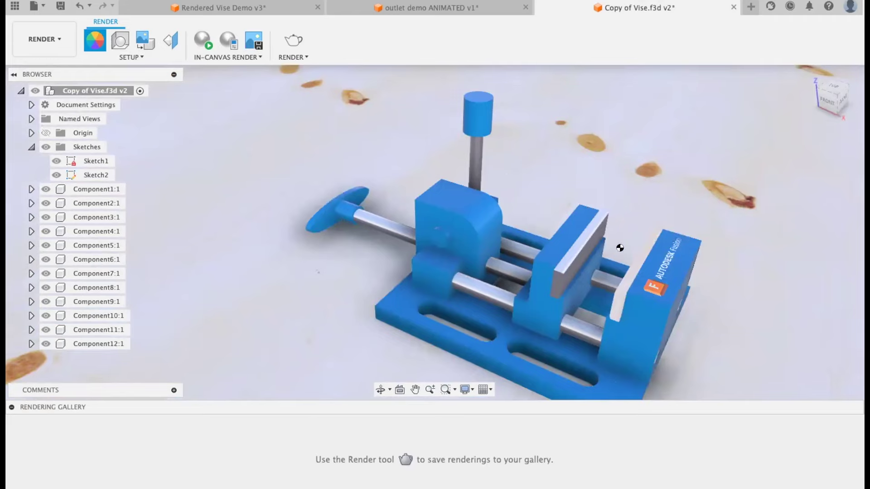
# - Switch to the Animation workspace and record a camera view at 1.0 s showing the whole vise from the front at an angle
pyautogui.click(42, 29)
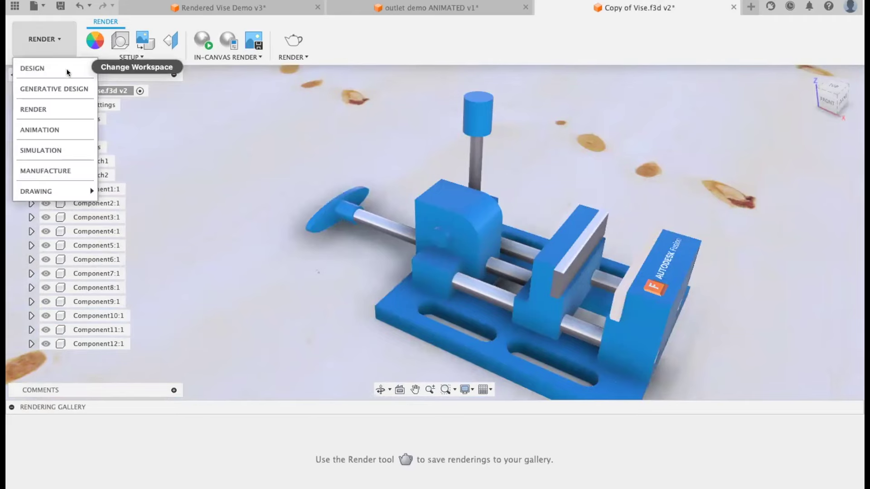
pyautogui.click(50, 127)
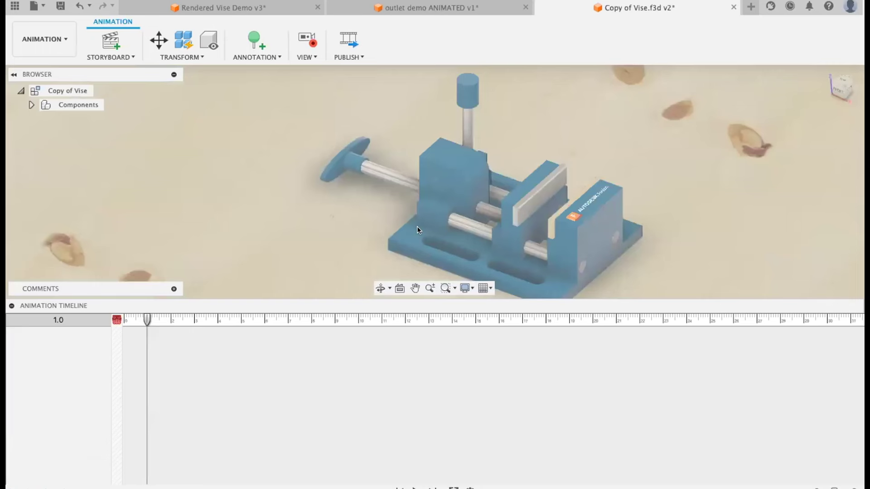
pyautogui.keyDown('shift'); pyautogui.moveTo(367, 201); pyautogui.dragTo(496, 210, button='middle'); pyautogui.keyUp('shift')
pyautogui.scroll(-5, 383, 198)
pyautogui.scroll(5, 502, 226)
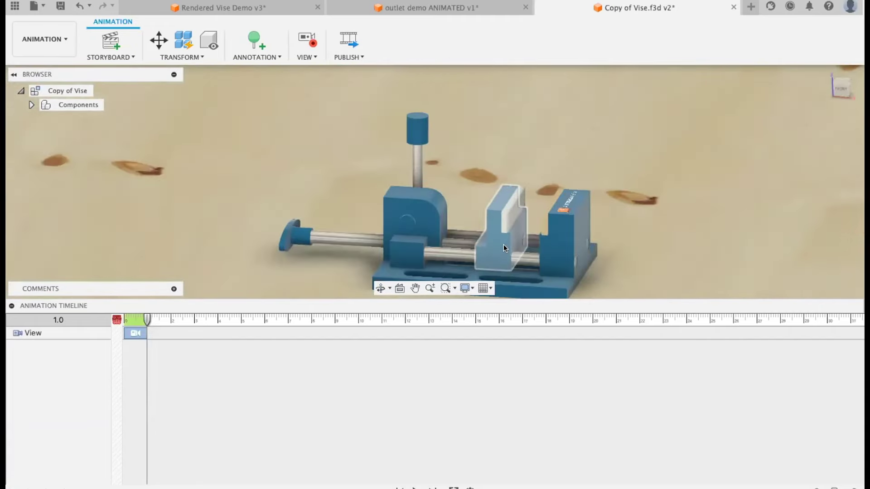
pyautogui.moveTo(504, 244); pyautogui.dragTo(456, 194, button='middle')
pyautogui.scroll(3, 397, 154)
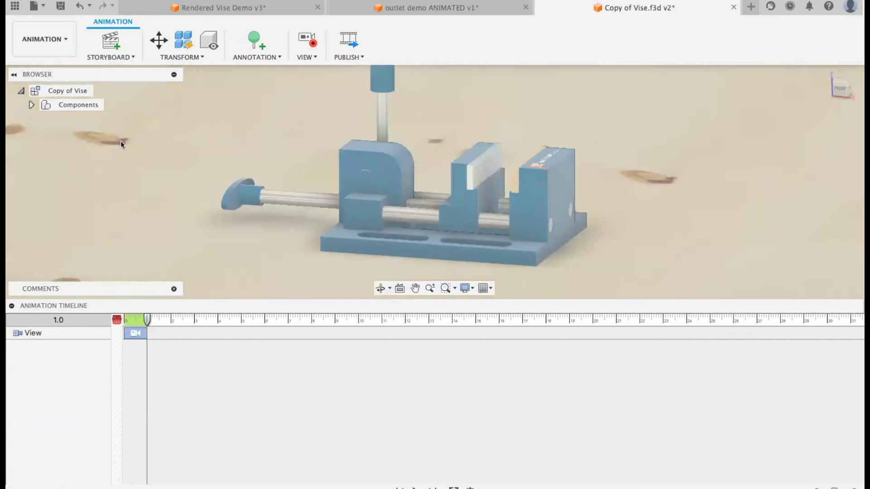
# - Expand the assembly's component list and hide the tabletop, Component12:1, at 1.0 s in the animation
pyautogui.click(32, 105)
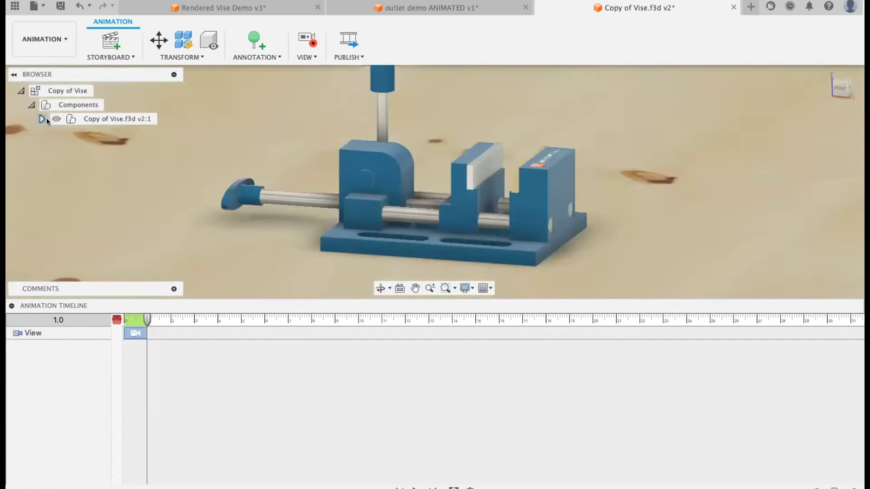
pyautogui.click(43, 119)
pyautogui.click(45, 118)
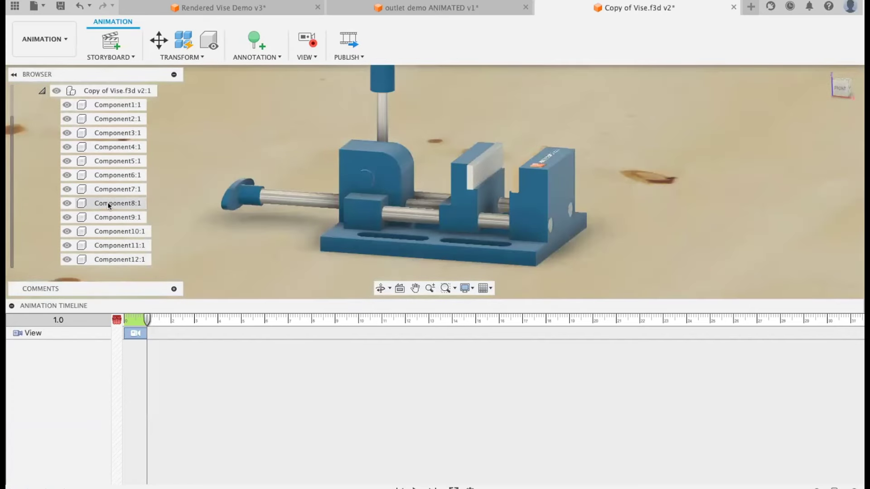
pyautogui.scroll(2, 105, 195)
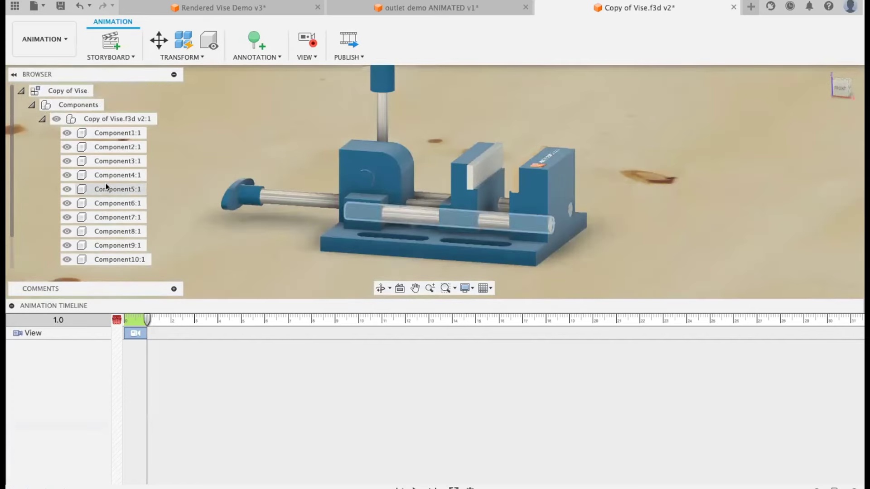
pyautogui.scroll(-1, 105, 184)
pyautogui.click(239, 181)
pyautogui.press('Escape')
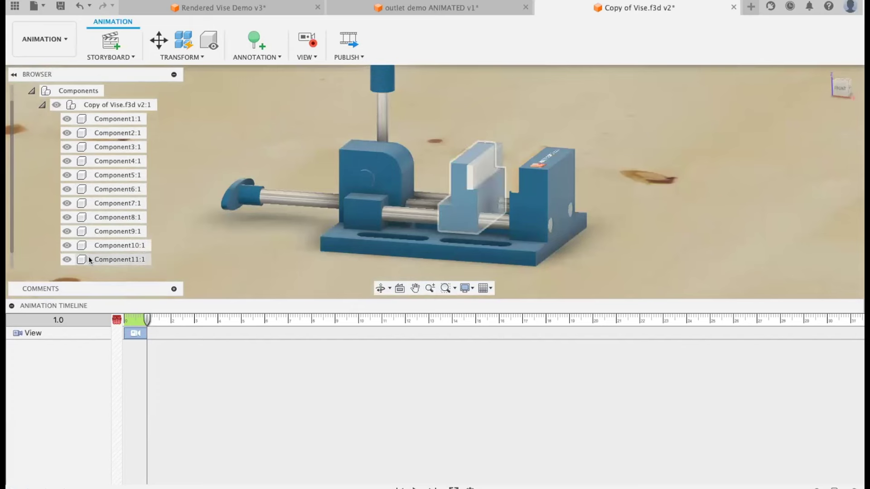
pyautogui.scroll(-1, 89, 259)
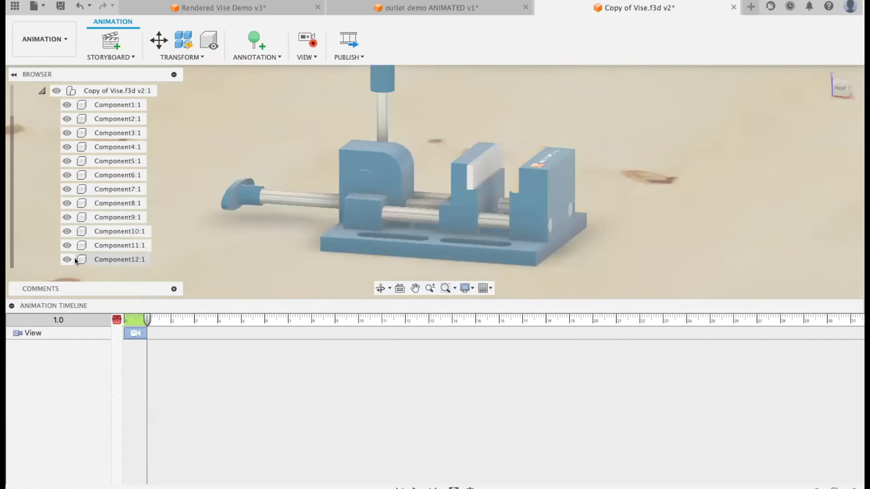
pyautogui.click(66, 260)
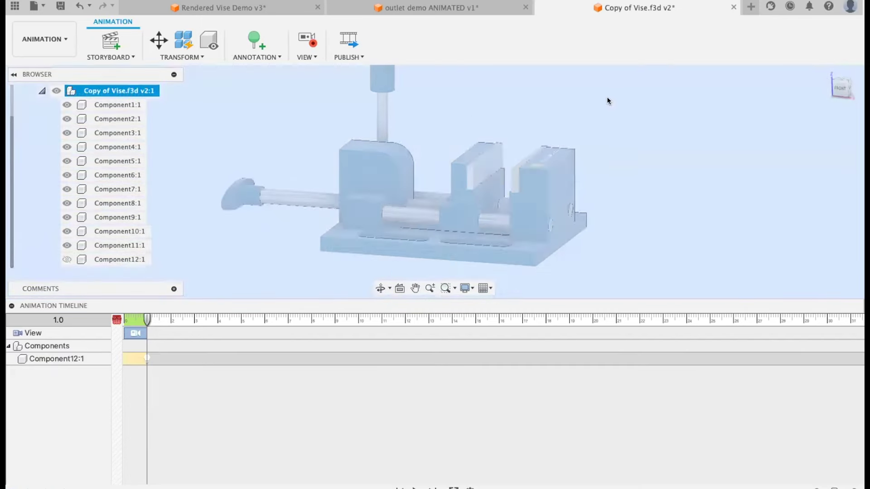
# - Reframe the recorded camera view at 1.0 s to show the whole vise without the tabletop
pyautogui.moveTo(574, 103)
pyautogui.keyDown('shift'); pyautogui.mouseDown(button='middle')
pyautogui.moveTo(596, 112)
pyautogui.moveTo(589, 110)
pyautogui.mouseUp(button='middle'); pyautogui.keyUp('shift')
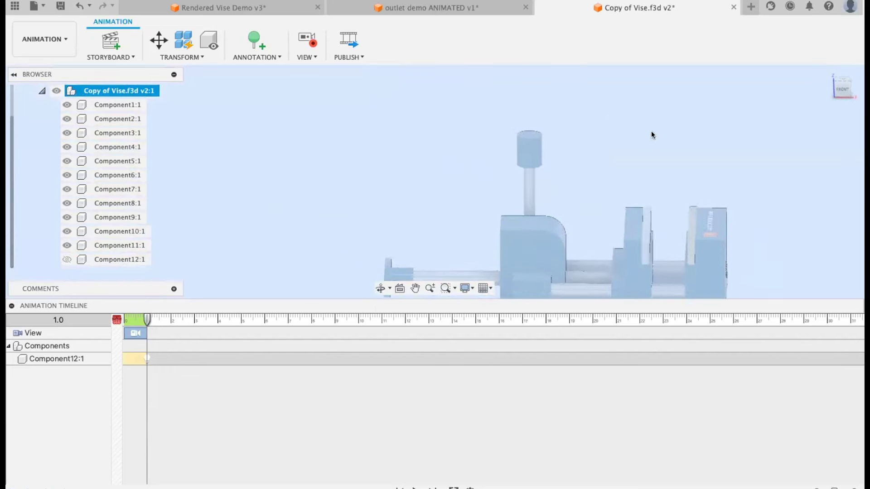
pyautogui.moveTo(653, 132); pyautogui.dragTo(618, 149, button='middle')
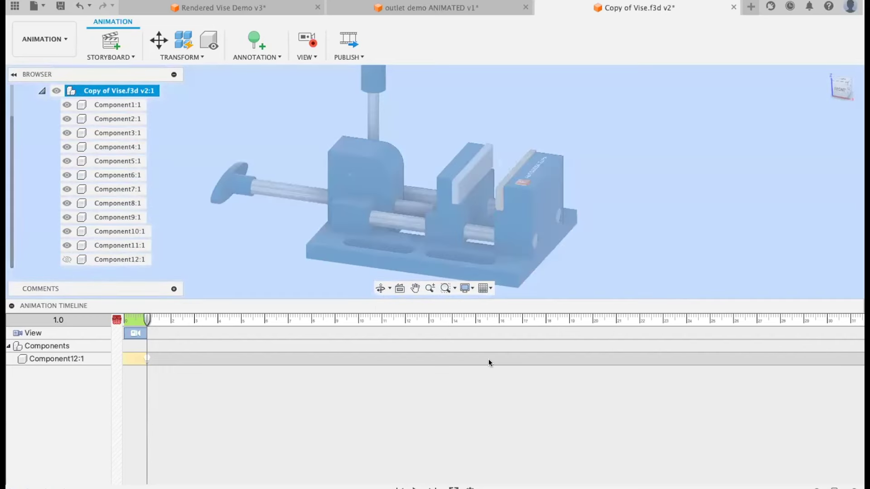
pyautogui.scroll(-10, 443, 224)
pyautogui.click(552, 117)
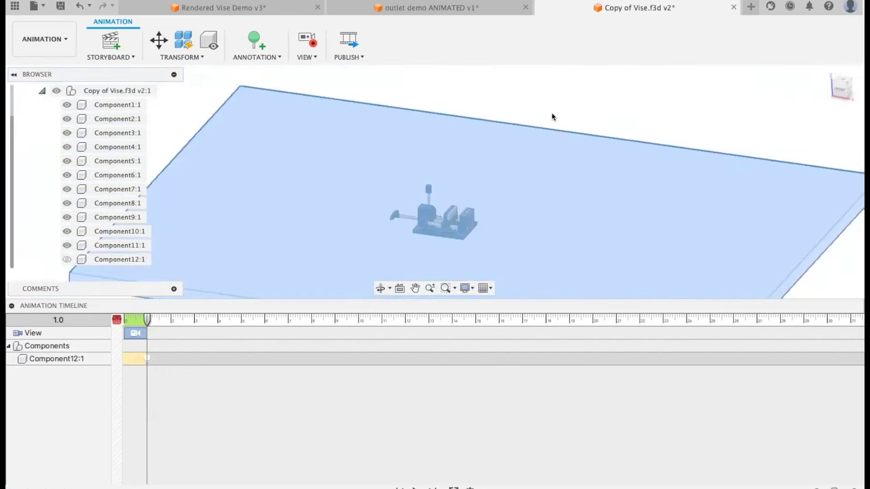
pyautogui.scroll(4, 416, 87)
pyautogui.keyDown('shift'); pyautogui.moveTo(416, 86); pyautogui.dragTo(426, 73, button='middle'); pyautogui.keyUp('shift')
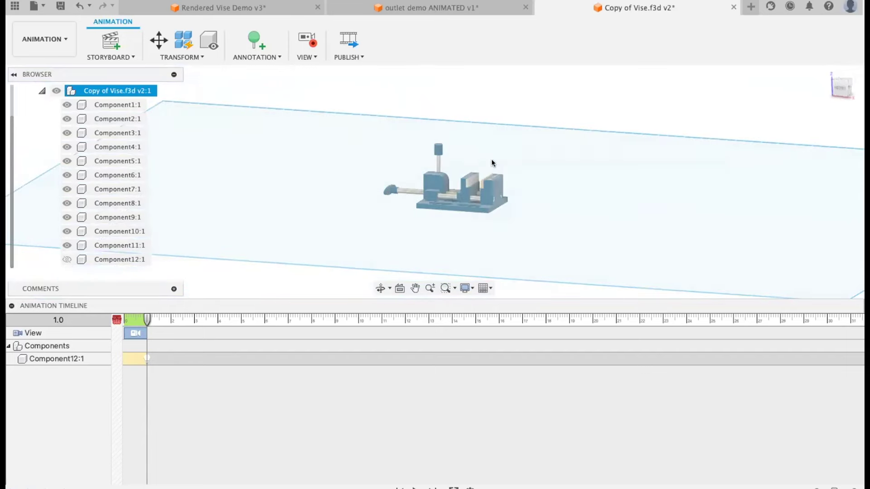
pyautogui.scroll(5, 472, 173)
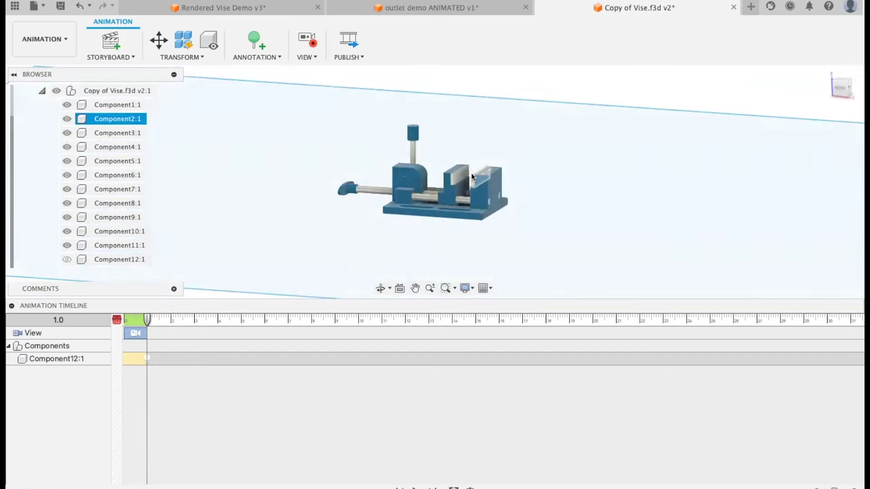
pyautogui.click(425, 144)
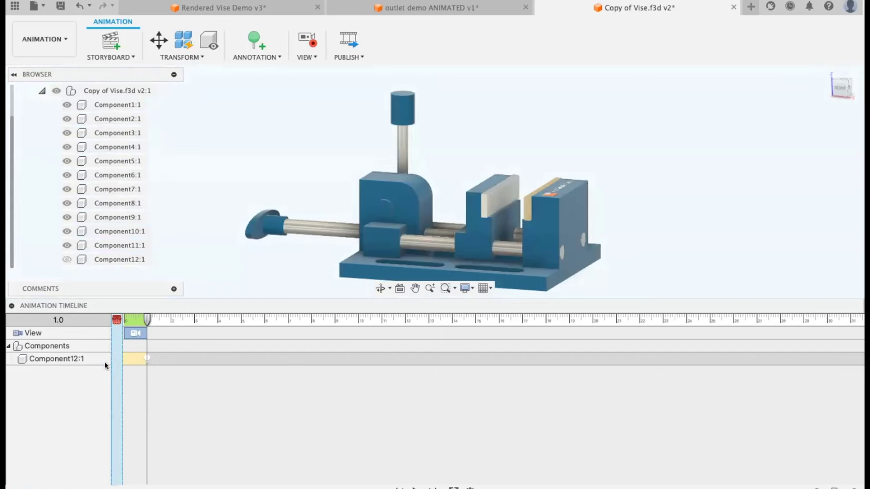
pyautogui.click(144, 322)
pyautogui.scroll(-3, 422, 132)
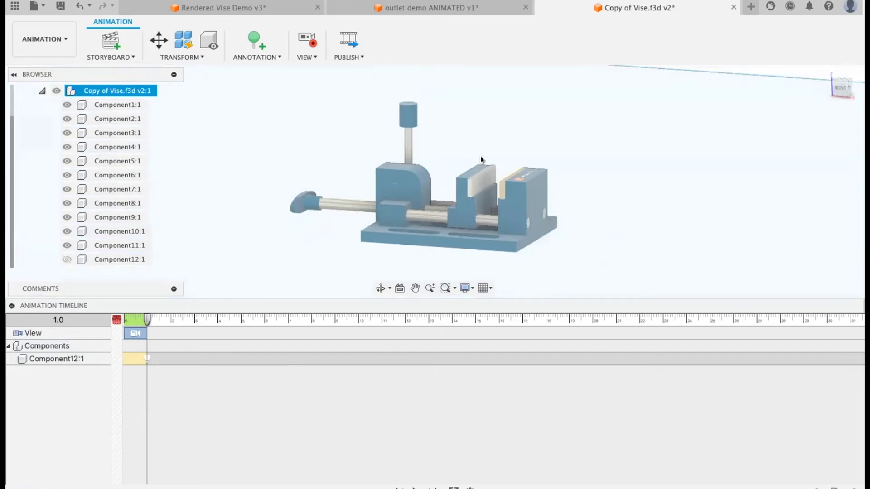
# - Delete the recorded camera view from the animation timeline
pyautogui.click(227, 333)
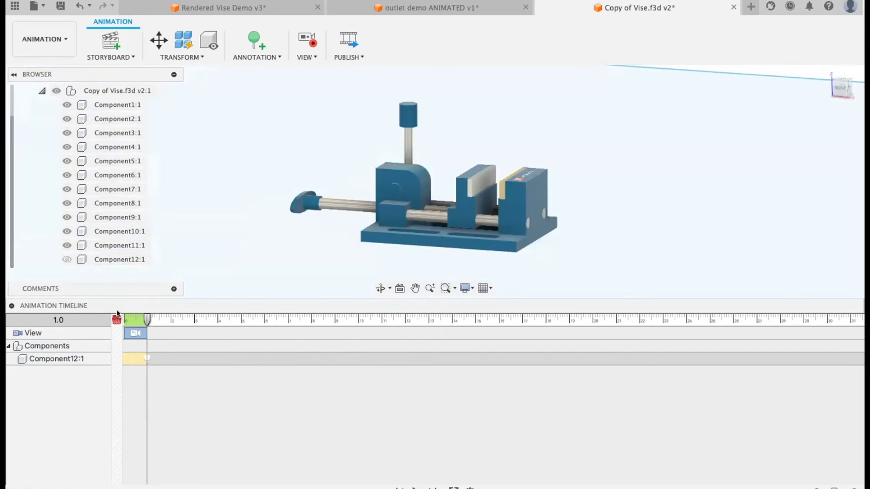
pyautogui.press('Delete')
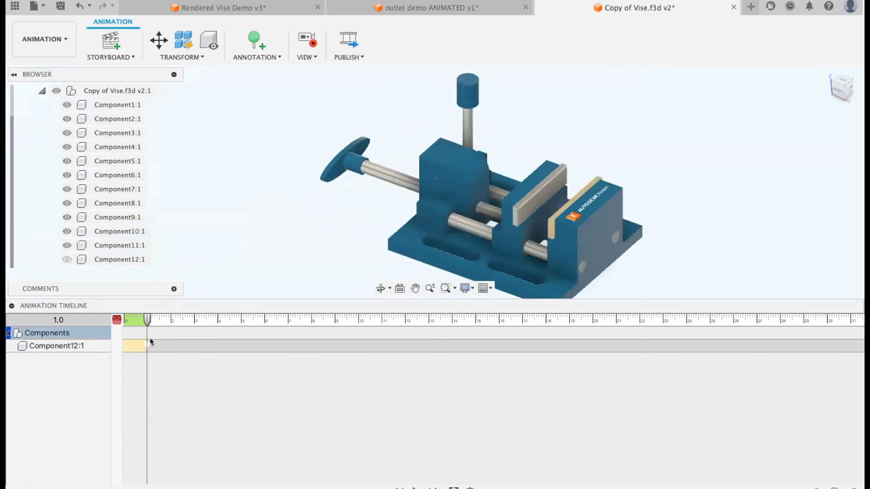
pyautogui.click(153, 336)
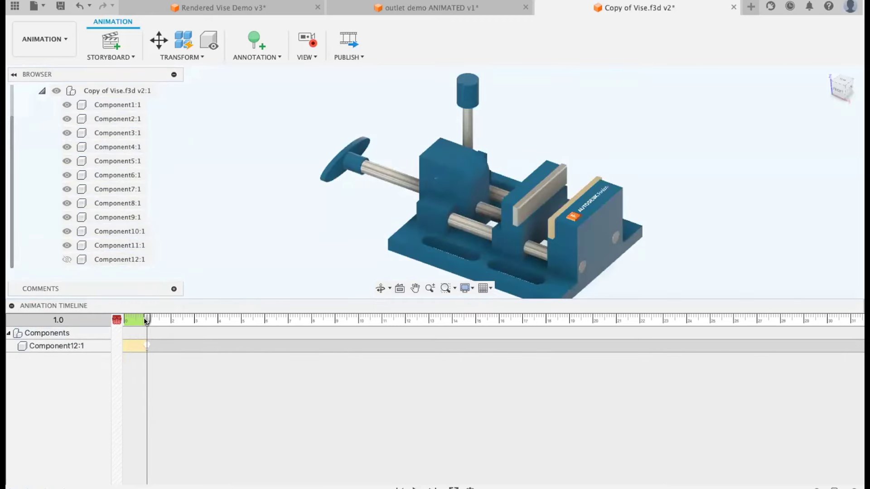
# - Hide the tabletop, Component12:1, at the 0.0 starting position and set the starting view to show the whole vise at an angle
pyautogui.moveTo(145, 321); pyautogui.dragTo(117, 319)
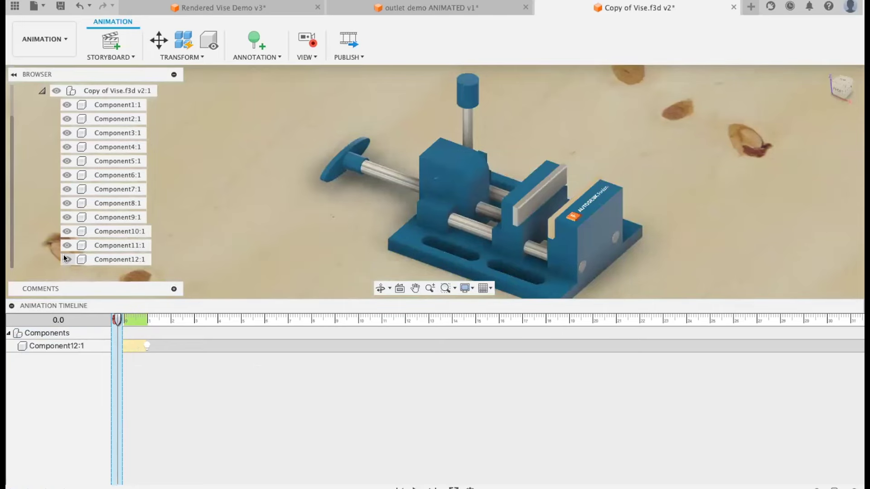
pyautogui.click(65, 260)
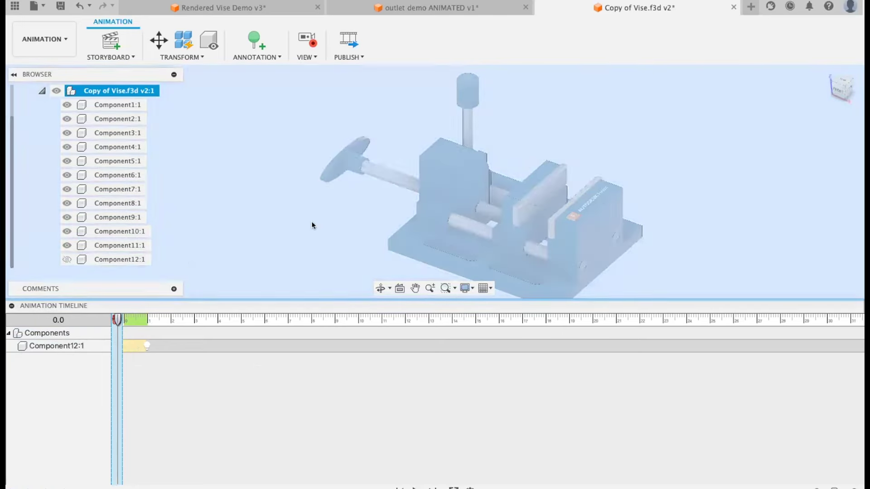
pyautogui.keyDown('shift'); pyautogui.moveTo(488, 191); pyautogui.dragTo(471, 172, button='middle'); pyautogui.keyUp('shift')
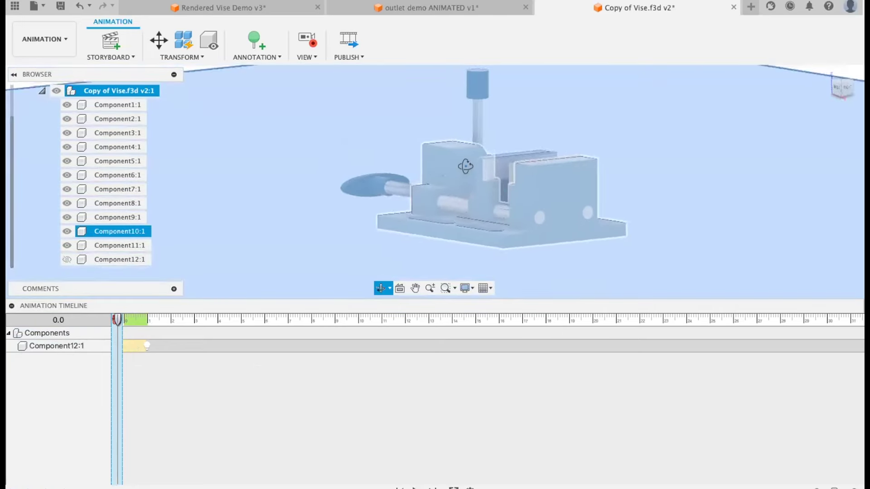
pyautogui.scroll(5, 679, 78)
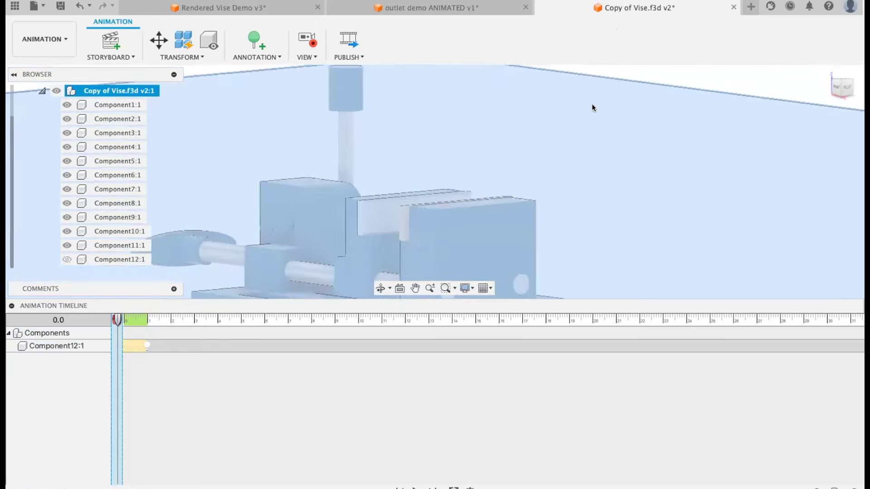
pyautogui.moveTo(546, 116); pyautogui.dragTo(622, 52, button='middle')
pyautogui.scroll(-5, 555, 149)
pyautogui.scroll(-3, 552, 149)
pyautogui.keyDown('shift'); pyautogui.moveTo(552, 149); pyautogui.dragTo(626, 154, button='middle'); pyautogui.keyUp('shift')
pyautogui.click(292, 79)
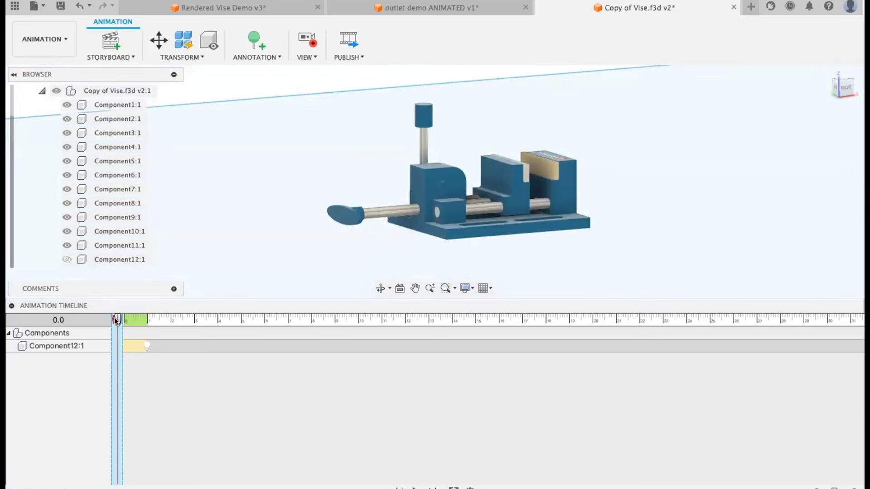
# - Record a camera view of the vise's back at 1.0 s and play the animation
pyautogui.moveTo(117, 321); pyautogui.dragTo(145, 319)
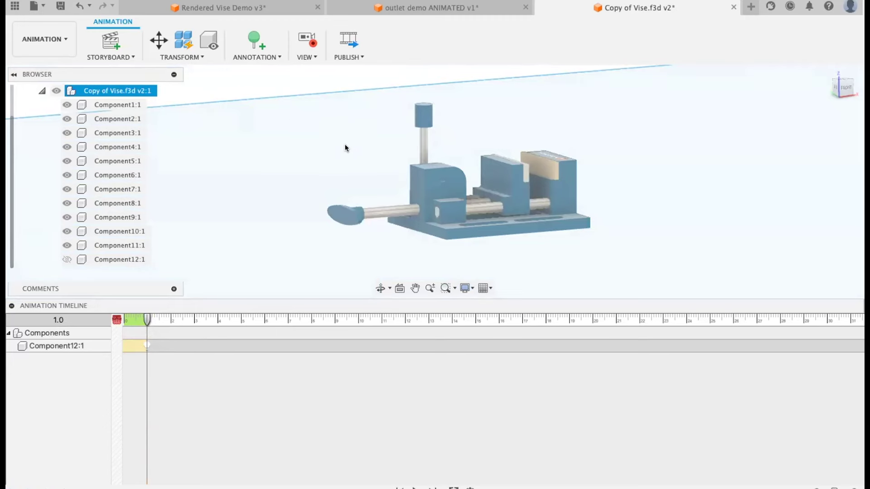
pyautogui.keyDown('shift'); pyautogui.moveTo(345, 147); pyautogui.dragTo(526, 178, button='middle'); pyautogui.keyUp('shift')
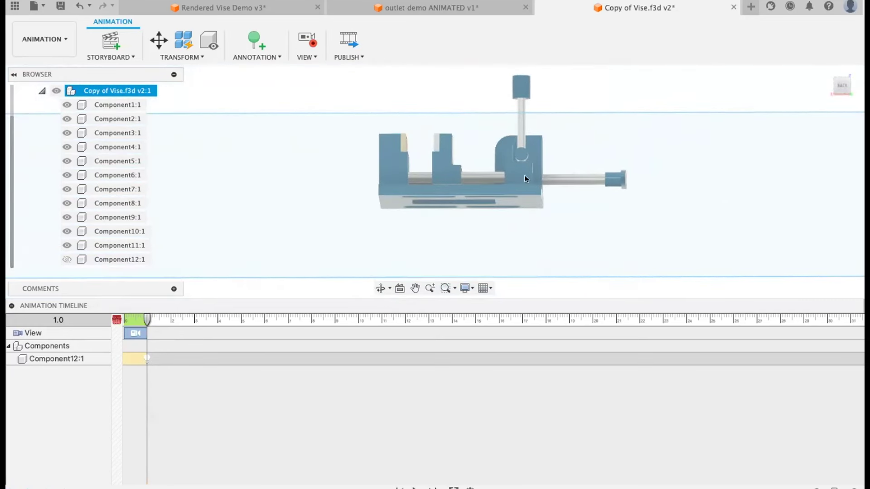
pyautogui.click(383, 347)
pyautogui.click(416, 488)
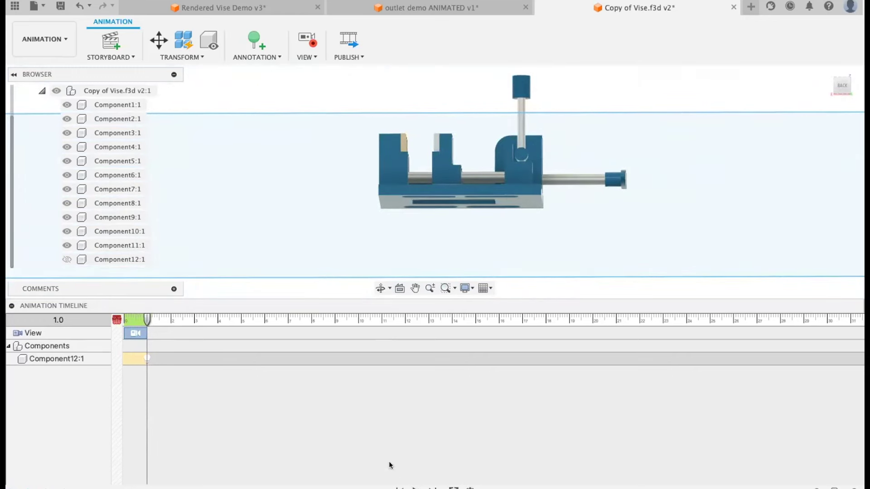
# - Record a second camera view at 2.0 s showing the whole vise from behind at a raised angle, and play the animation
pyautogui.moveTo(145, 320); pyautogui.dragTo(170, 319)
pyautogui.click(453, 199)
pyautogui.keyDown('shift'); pyautogui.moveTo(607, 121); pyautogui.dragTo(571, 154, button='middle'); pyautogui.keyUp('shift')
pyautogui.moveTo(707, 107); pyautogui.dragTo(537, 208, button='middle')
pyautogui.scroll(-5, 548, 195)
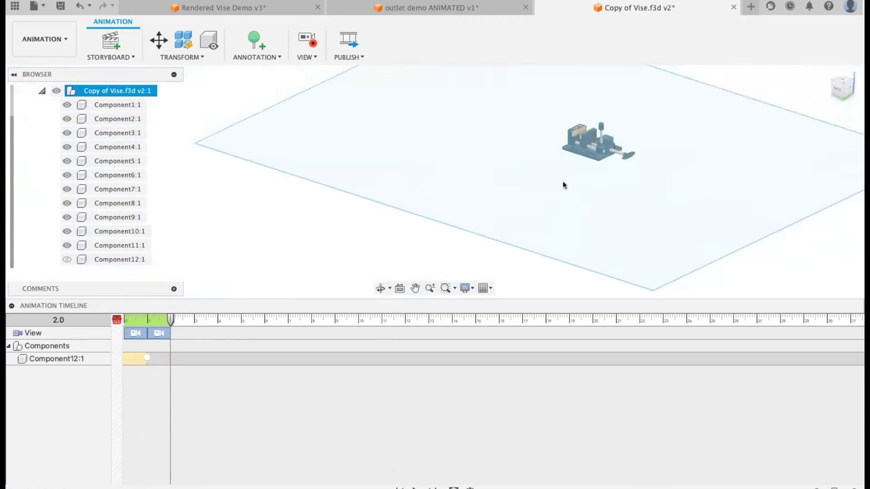
pyautogui.scroll(4, 625, 107)
pyautogui.click(607, 134)
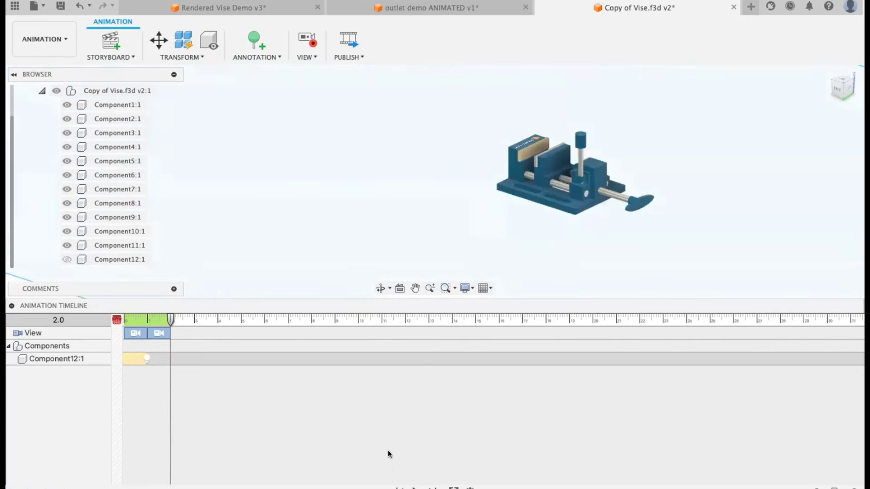
pyautogui.click(414, 488)
pyautogui.click(283, 258)
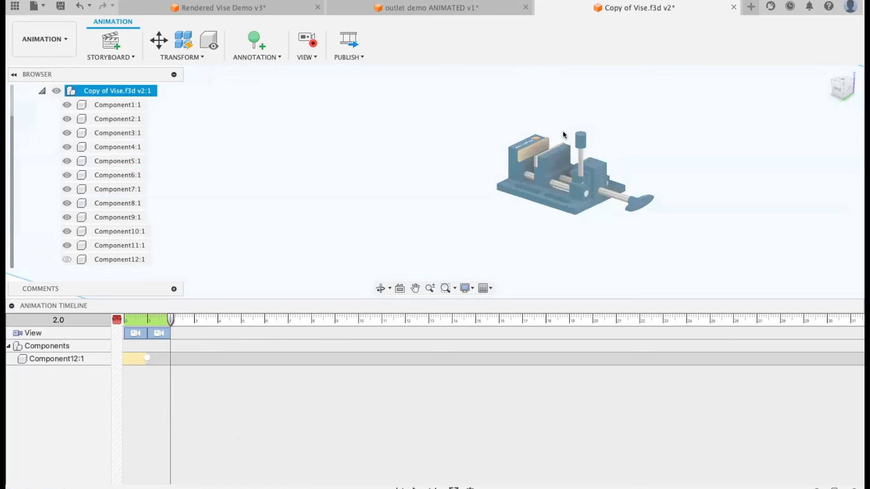
# - Turn off view recording and frame the vertical handle and its housing closely from the back
pyautogui.click(305, 44)
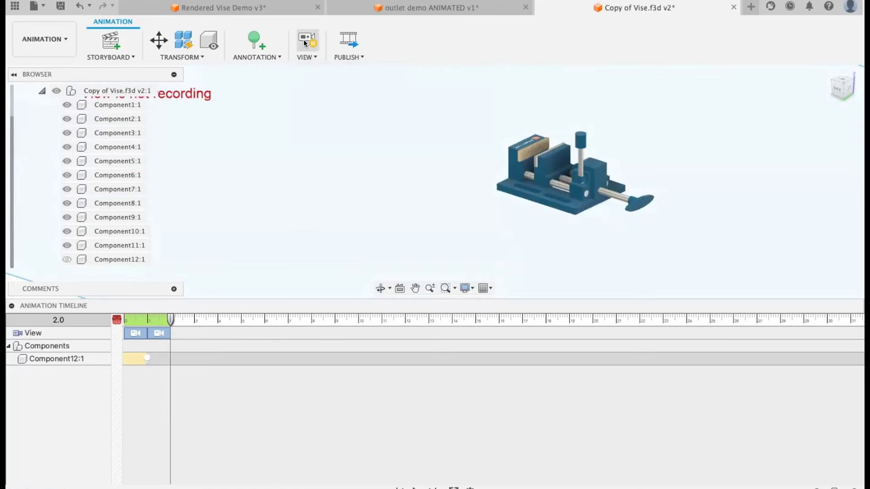
pyautogui.keyDown('shift'); pyautogui.moveTo(612, 135); pyautogui.dragTo(299, 215, button='middle'); pyautogui.keyUp('shift')
pyautogui.scroll(-3, 544, 187)
pyautogui.scroll(8, 543, 189)
pyautogui.moveTo(594, 178); pyautogui.dragTo(377, 166, button='middle')
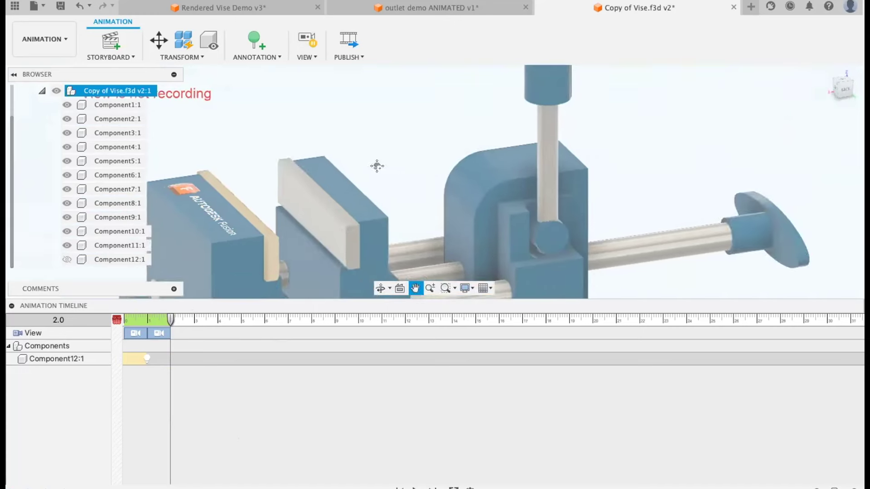
pyautogui.scroll(-2, 645, 176)
pyautogui.moveTo(645, 175); pyautogui.dragTo(525, 177, button='middle')
pyautogui.scroll(-2, 523, 174)
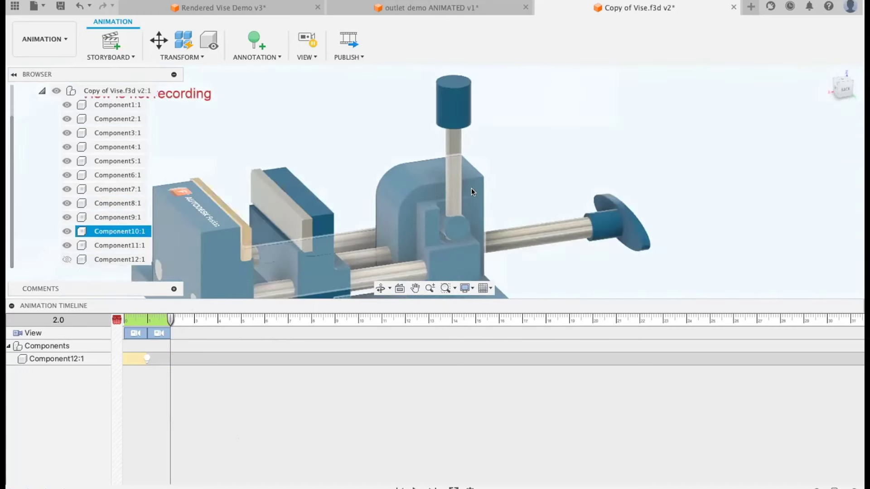
pyautogui.scroll(2, 470, 191)
pyautogui.scroll(2, 465, 202)
pyautogui.scroll(-2, 322, 226)
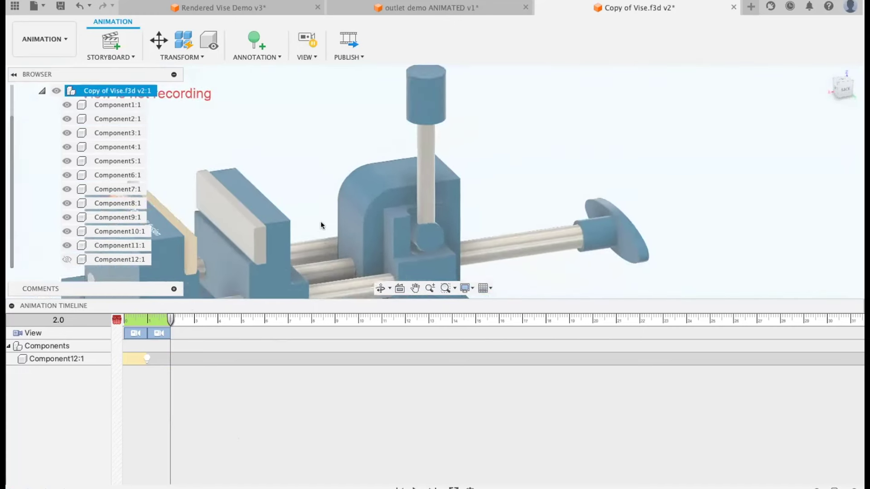
pyautogui.moveTo(322, 225)
pyautogui.mouseDown(button='middle')
pyautogui.moveTo(444, 162)
pyautogui.moveTo(333, 233)
pyautogui.mouseUp(button='middle')
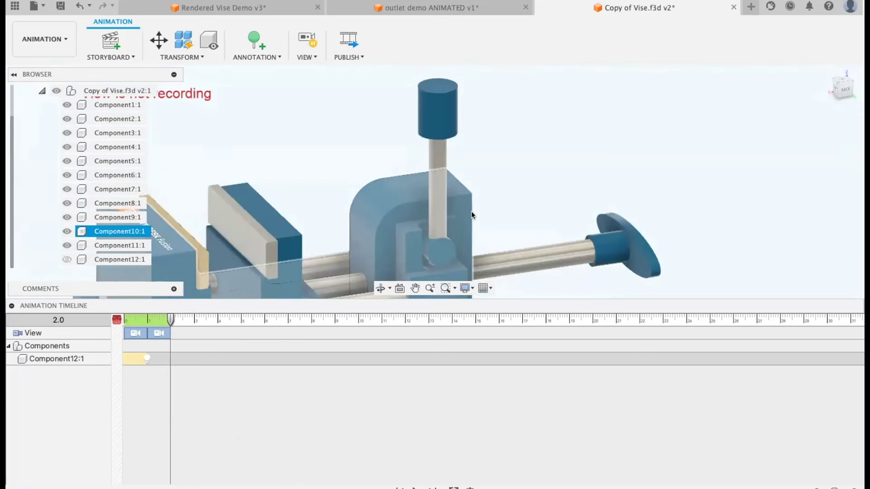
pyautogui.click(158, 43)
pyautogui.click(441, 207)
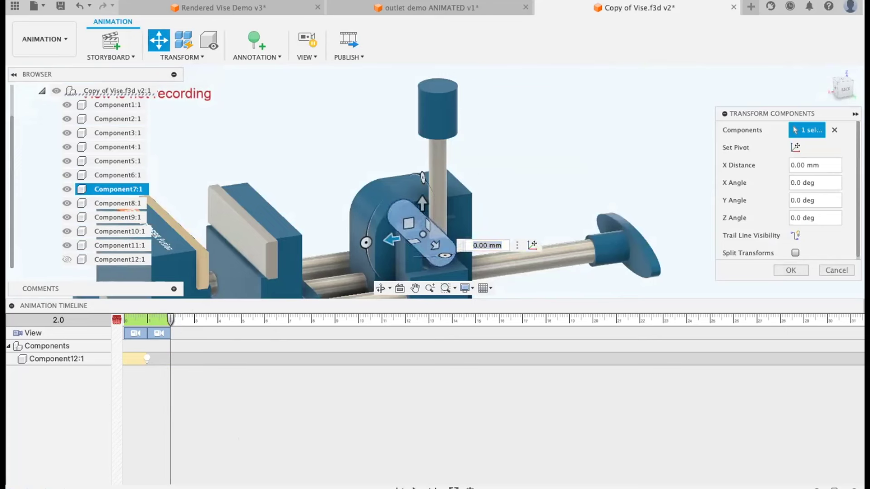
pyautogui.click(851, 276)
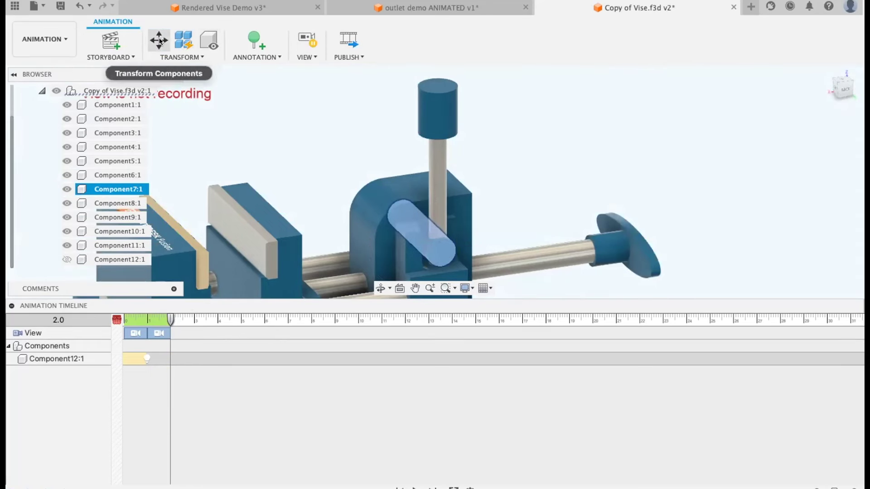
# - Rotate the vertical handle assembly, Component6:1, Component7:1 and Component8:1, down to about horizontal at 2.0 s and play the animation
pyautogui.click(158, 41)
pyautogui.click(434, 119)
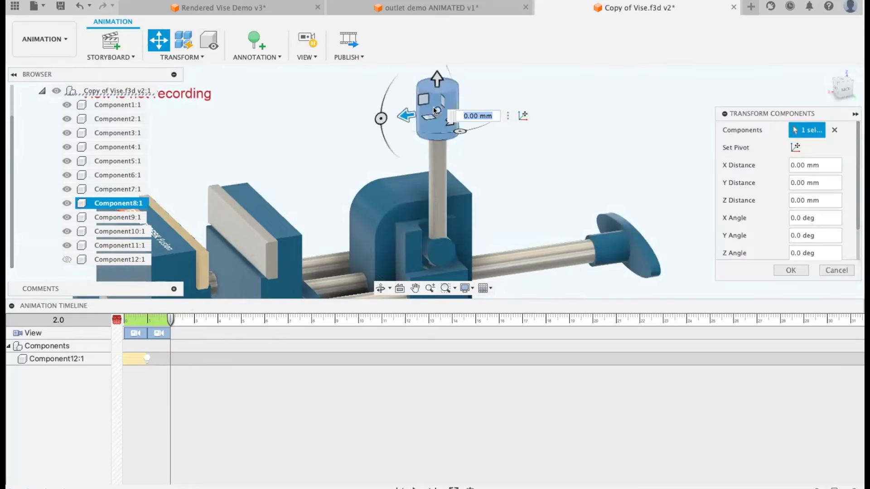
pyautogui.click(431, 174)
pyautogui.click(450, 253)
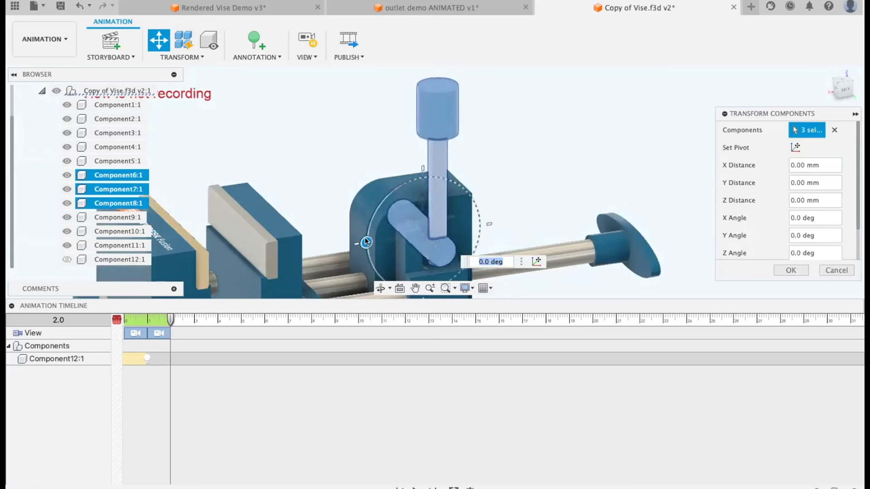
pyautogui.moveTo(366, 243); pyautogui.dragTo(425, 179)
pyautogui.click(789, 270)
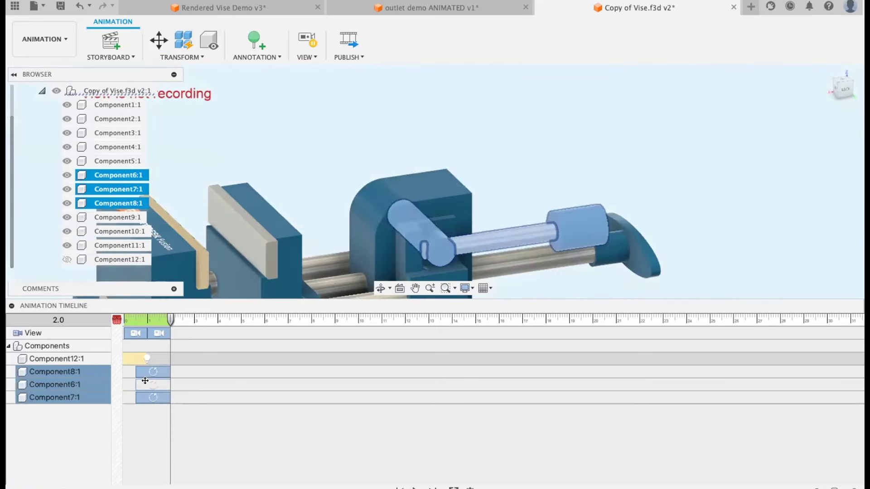
pyautogui.click(415, 488)
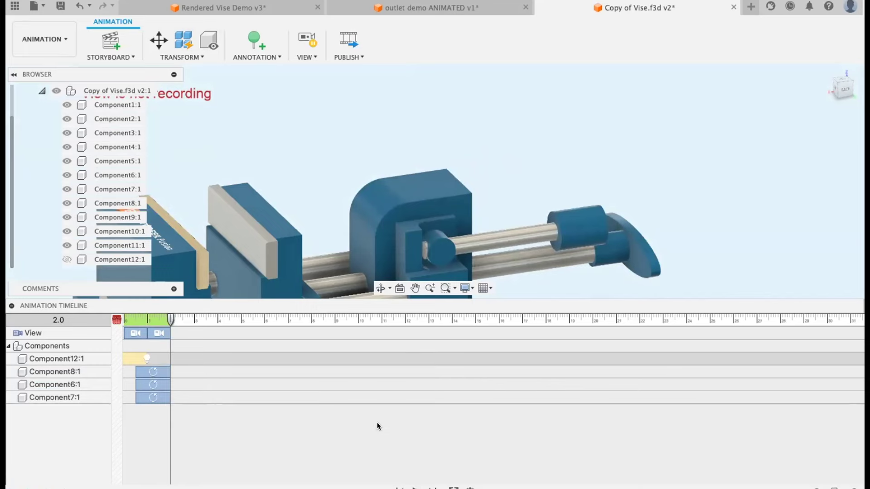
# - Move the clamping screw, its end handle and the movable jaw 30 mm toward the fixed jaw at 2.0 s and play the animation
pyautogui.click(499, 149)
pyautogui.keyDown('shift'); pyautogui.moveTo(597, 146); pyautogui.dragTo(494, 226, button='middle'); pyautogui.keyUp('shift')
pyautogui.scroll(-5, 495, 225)
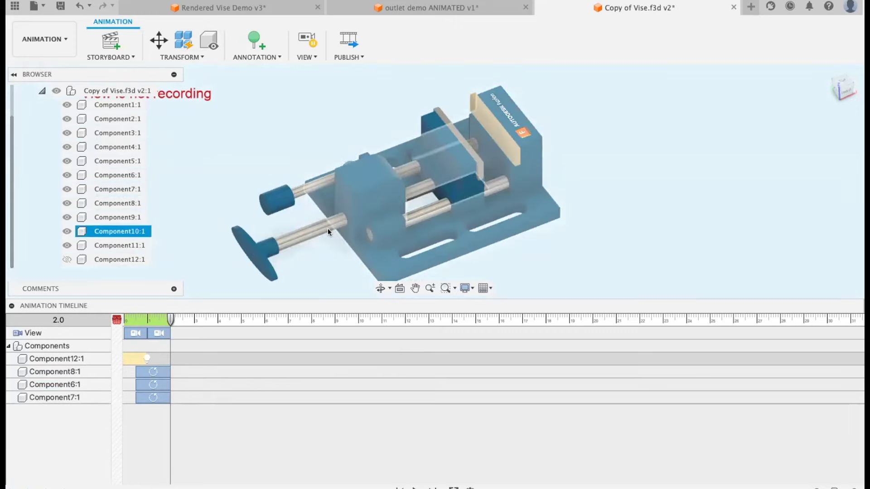
pyautogui.click(159, 40)
pyautogui.click(252, 263)
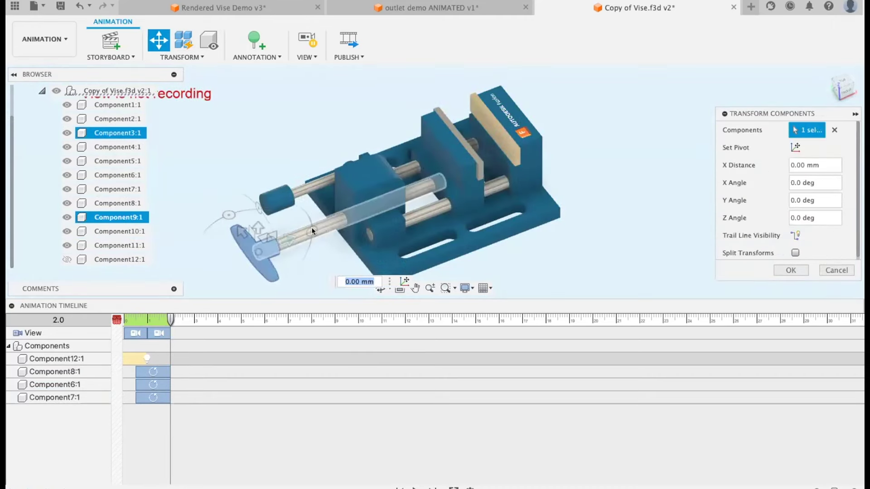
pyautogui.click(450, 173)
pyautogui.click(552, 214)
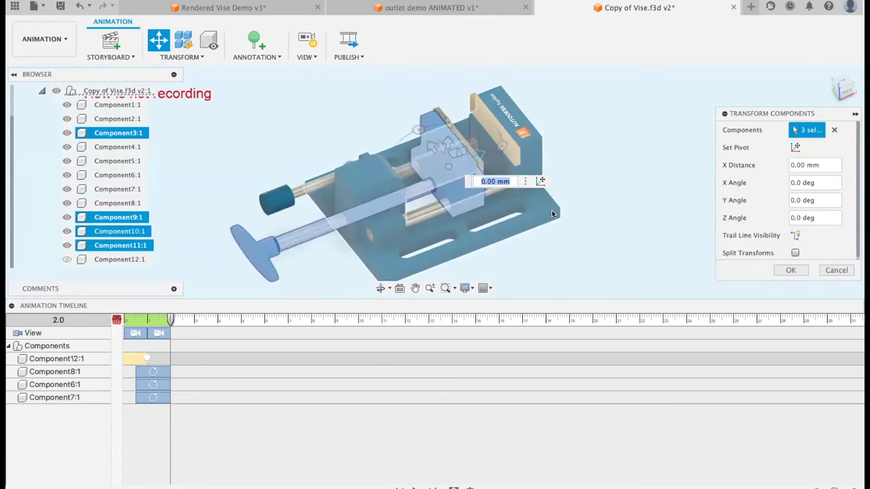
pyautogui.click(552, 214)
pyautogui.moveTo(478, 156); pyautogui.dragTo(503, 140)
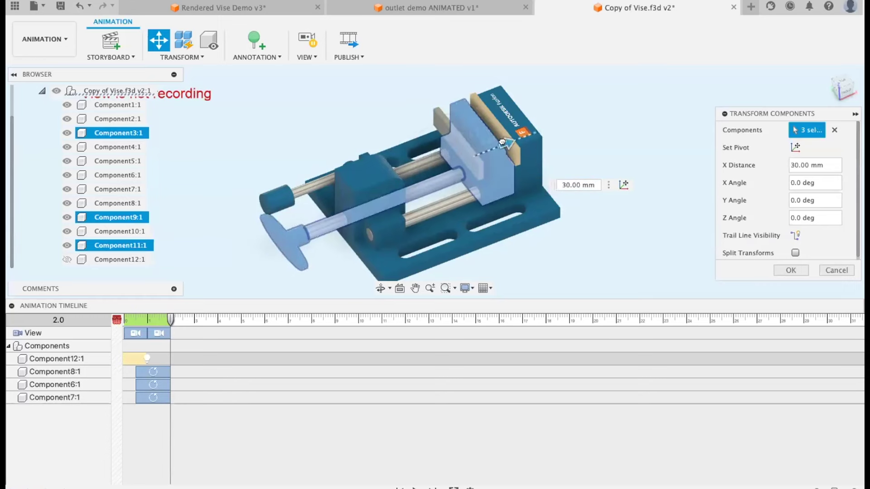
pyautogui.click(790, 270)
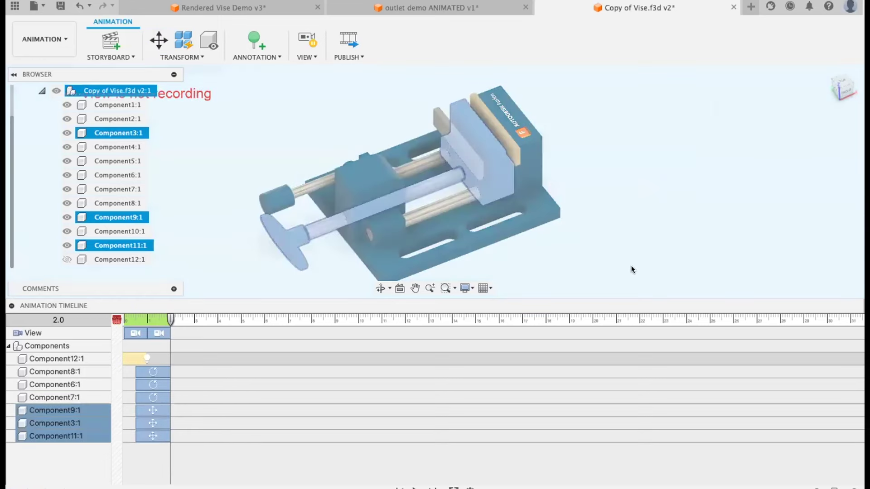
pyautogui.keyDown('shift'); pyautogui.click(457, 123); pyautogui.keyUp('shift')
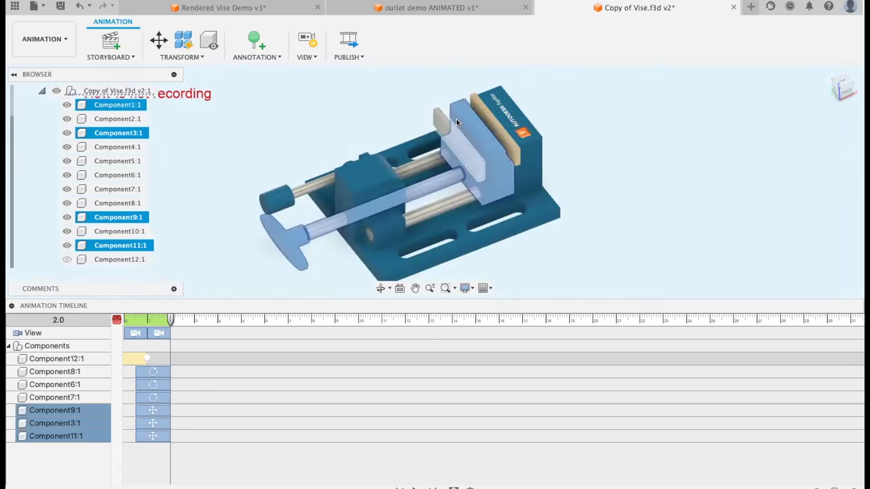
pyautogui.click(415, 488)
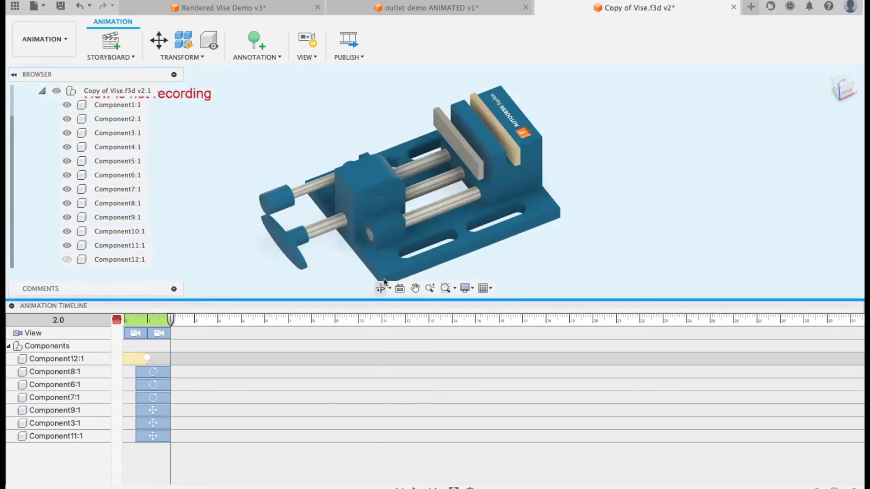
# - Examine the movable jaw, its jaw plate and the guide rods from several angles
pyautogui.click(523, 138)
pyautogui.click(475, 121)
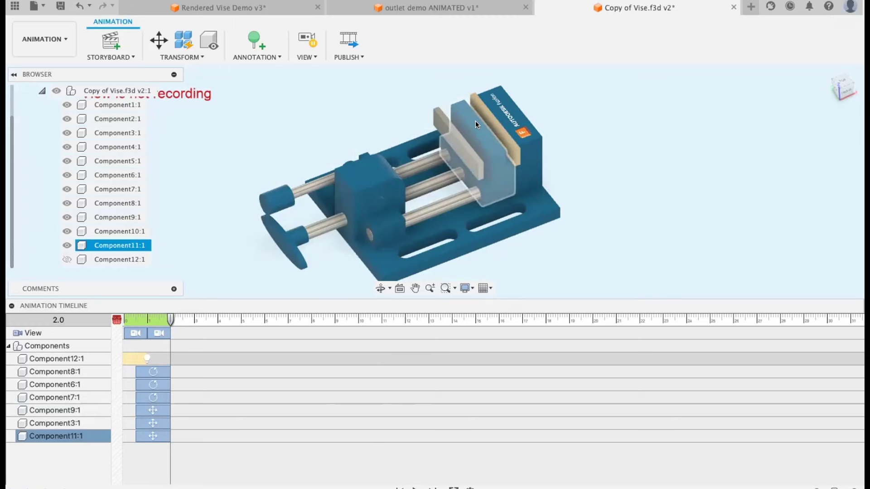
pyautogui.press('Escape')
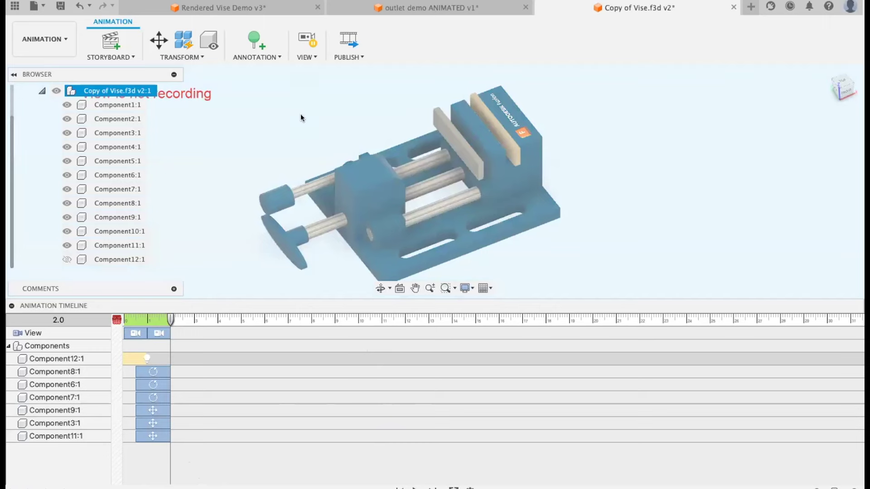
pyautogui.click(328, 182)
pyautogui.press('Escape')
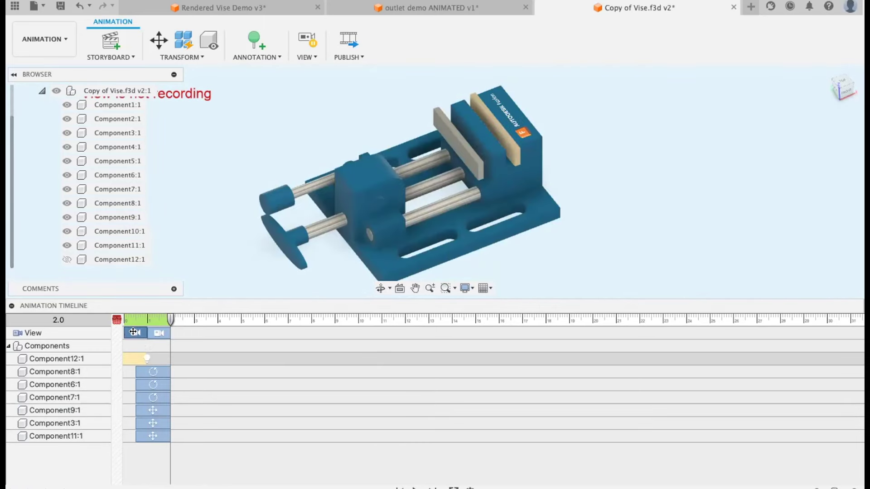
pyautogui.keyDown('shift'); pyautogui.moveTo(503, 111); pyautogui.dragTo(411, 144, button='middle'); pyautogui.keyUp('shift')
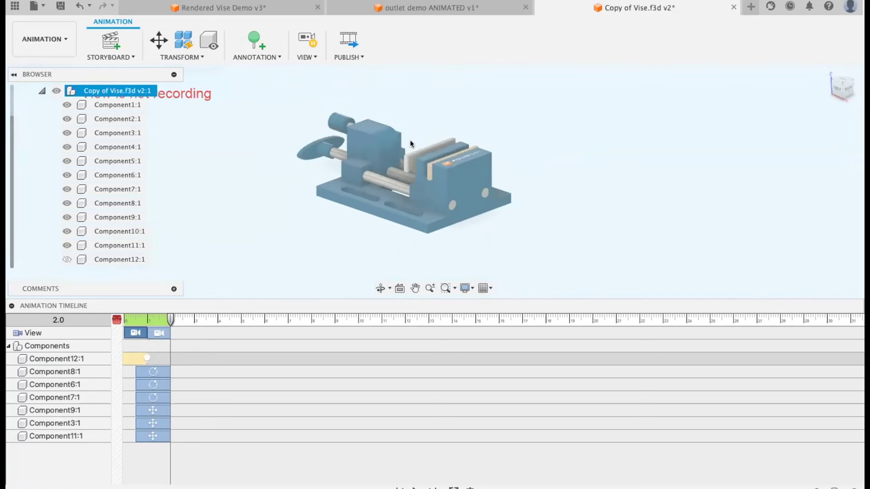
pyautogui.scroll(5, 410, 144)
pyautogui.keyDown('shift'); pyautogui.moveTo(311, 237); pyautogui.dragTo(398, 210, button='middle'); pyautogui.keyUp('shift')
pyautogui.click(398, 222)
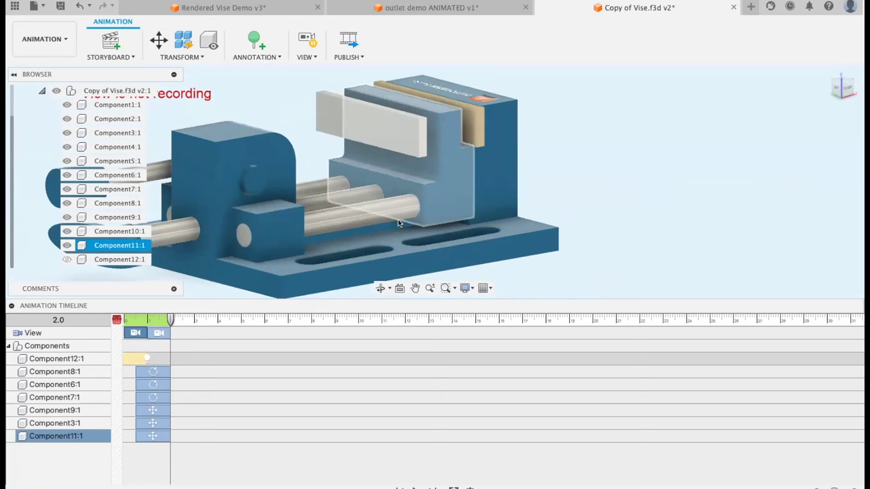
pyautogui.press('Escape')
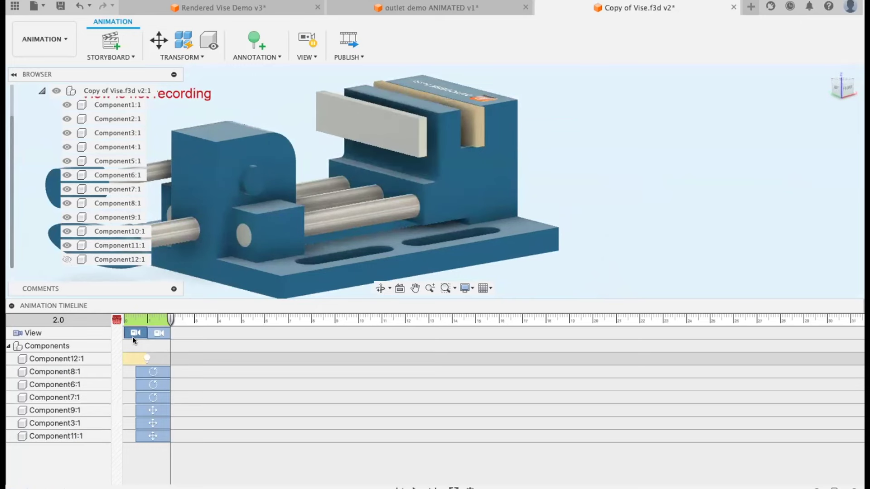
# - Delete the recorded views and all component actions, including the tabletop's visibility action, from the animation timeline
pyautogui.click(160, 335)
pyautogui.press('Delete')
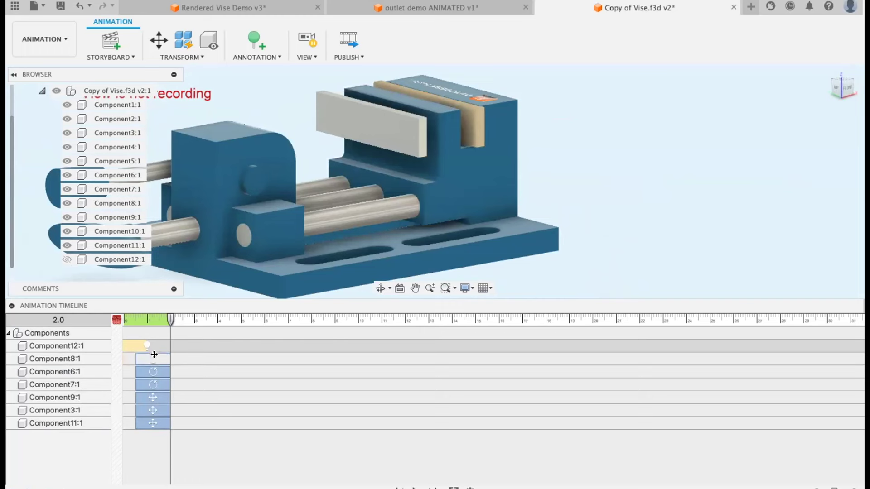
pyautogui.hotkey('ctrl', 'z')
pyautogui.hotkey('ctrl', 'z')
pyautogui.hotkey('ctrl', 'z')
pyautogui.hotkey('ctrl', 'z')
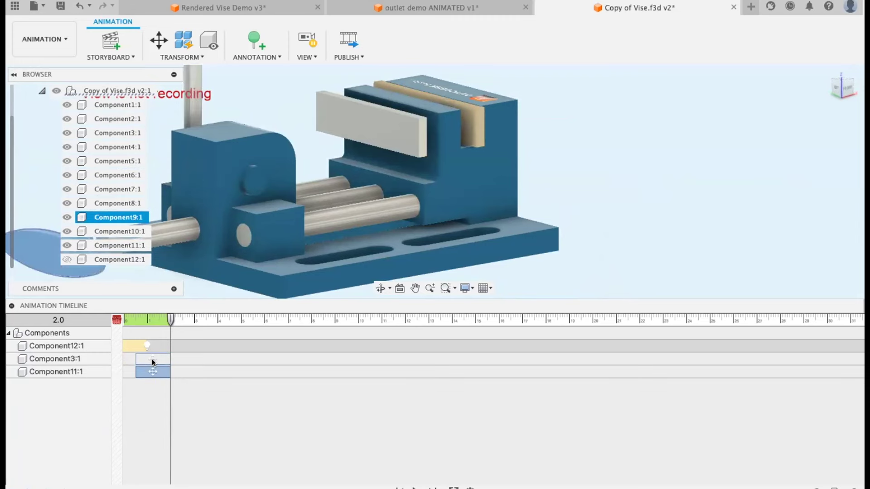
pyautogui.hotkey('ctrl', 'z')
pyautogui.hotkey('ctrl', 'z')
pyautogui.hotkey('ctrl', 'z')
pyautogui.hotkey('ctrl', 'z')
pyautogui.hotkey('ctrl', 'z')
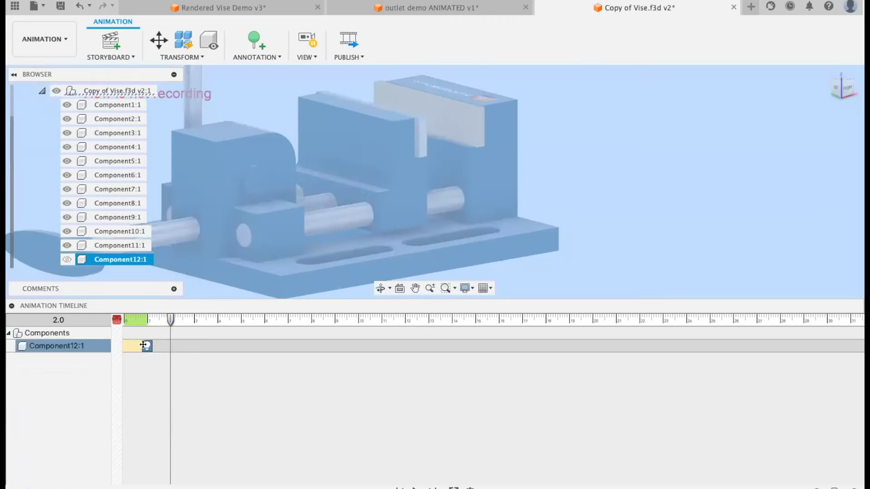
pyautogui.hotkey('ctrl', 'z')
pyautogui.hotkey('ctrl', 'z')
pyautogui.hotkey('ctrl', 'z')
pyautogui.hotkey('ctrl', 'z')
pyautogui.hotkey('ctrl', 'z')
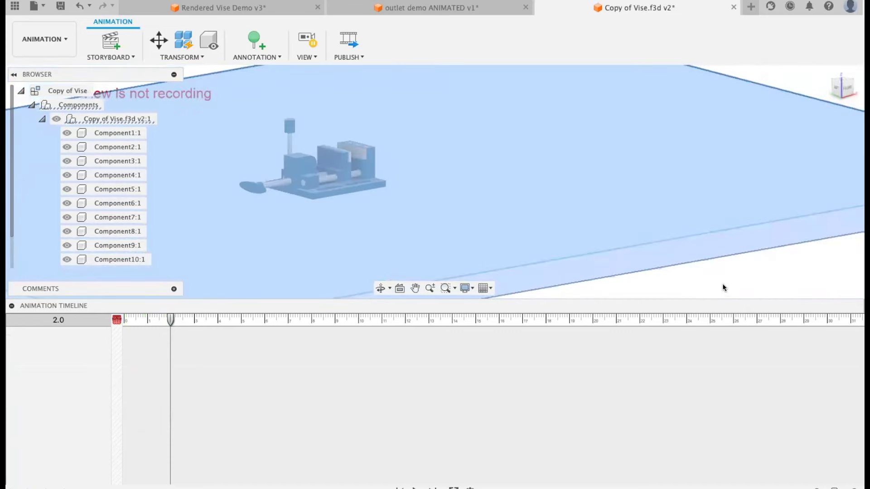
pyautogui.click(723, 285)
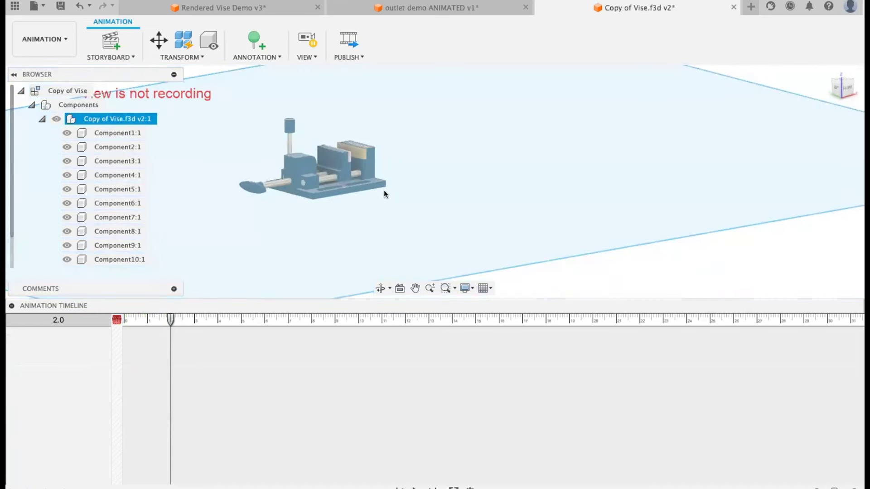
pyautogui.hotkey('ctrl', 'z')
pyautogui.hotkey('ctrl', 'z')
pyautogui.hotkey('ctrl', 'z')
pyautogui.scroll(-2, 65, 151)
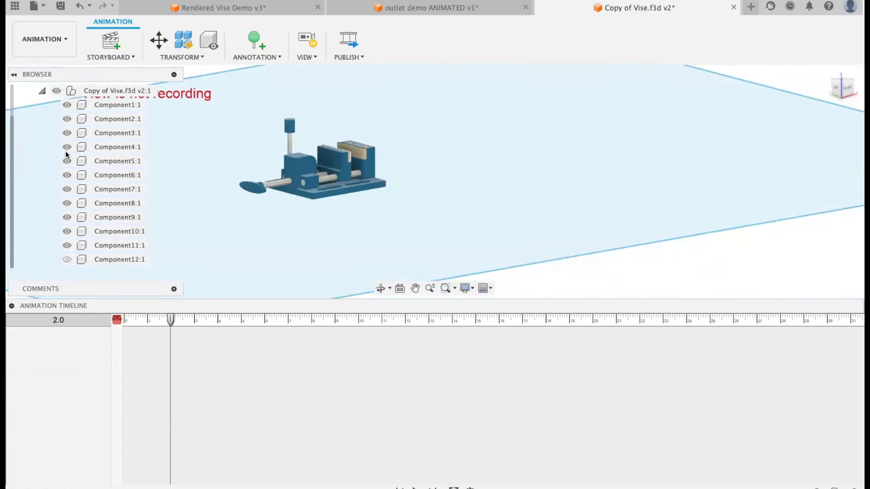
pyautogui.hotkey('ctrl', 'z')
pyautogui.hotkey('ctrl', 'z')
pyautogui.hotkey('ctrl', 'z')
pyautogui.hotkey('ctrl', 'z')
pyautogui.hotkey('ctrl', 'z')
pyautogui.moveTo(394, 96); pyautogui.dragTo(514, 182, button='middle')
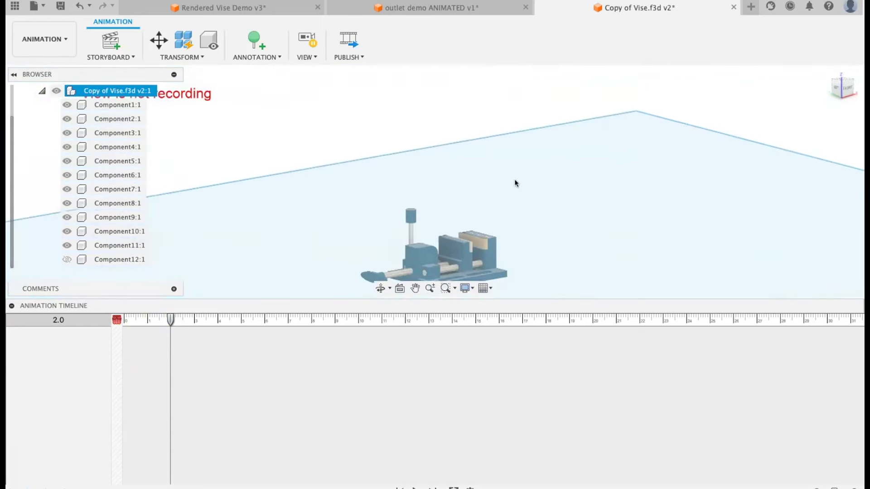
pyautogui.scroll(-3, 417, 187)
pyautogui.scroll(6, 418, 188)
pyautogui.moveTo(428, 182); pyautogui.dragTo(422, 139, button='middle')
pyautogui.scroll(-2, 428, 128)
pyautogui.scroll(-1, 428, 128)
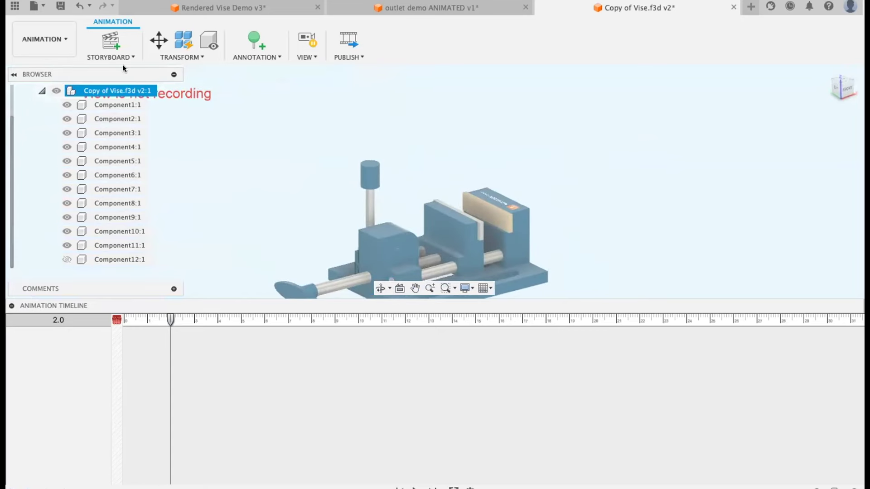
pyautogui.hotkey('ctrl', 'z')
# - Switch to the Design workspace, collapse the Sketches folder, and return to the Animation workspace
pyautogui.click(45, 39)
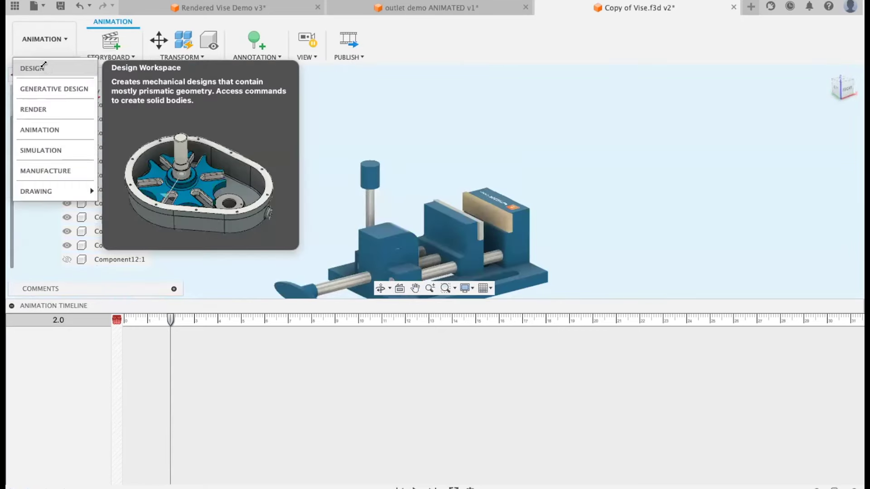
pyautogui.click(41, 68)
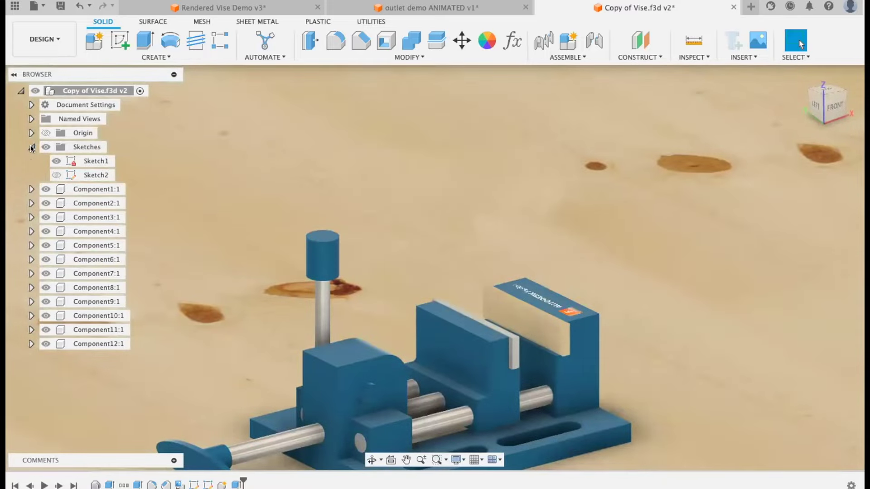
pyautogui.click(31, 147)
pyautogui.click(44, 39)
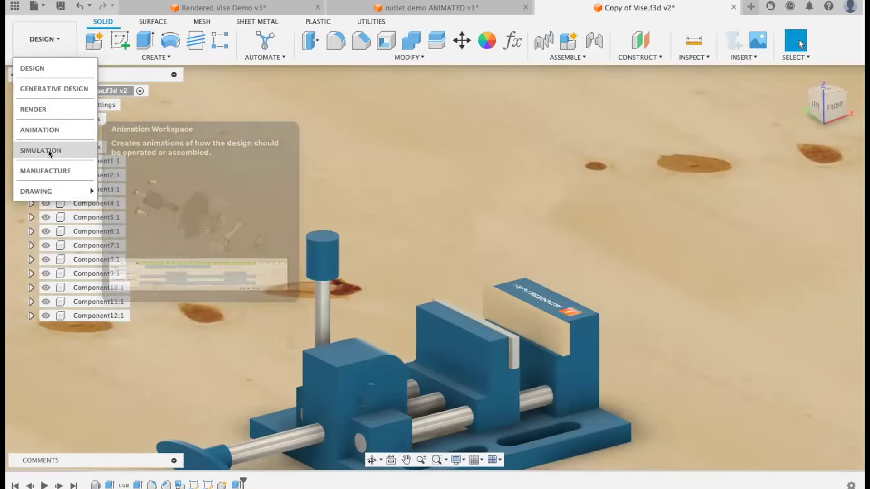
pyautogui.click(47, 130)
# - Turn the vise to a straight back view and return the timeline to the 0.0 starting position
pyautogui.keyDown('shift'); pyautogui.moveTo(564, 245); pyautogui.dragTo(560, 121, button='middle'); pyautogui.keyUp('shift')
pyautogui.scroll(3, 525, 135)
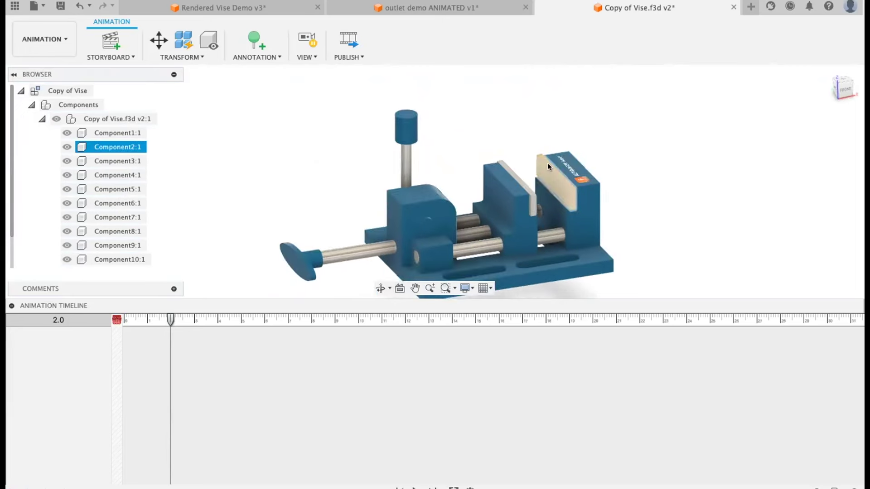
pyautogui.moveTo(547, 162); pyautogui.dragTo(499, 146, button='middle')
pyautogui.scroll(-2, 508, 135)
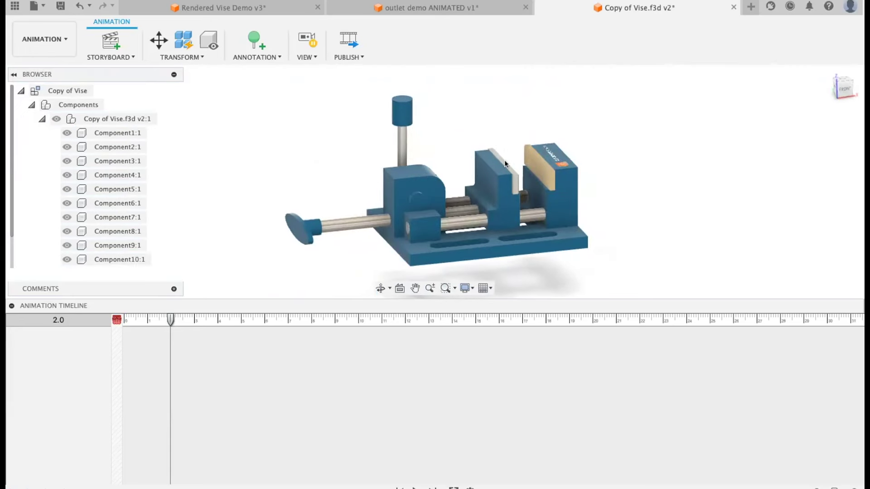
pyautogui.keyDown('shift'); pyautogui.moveTo(359, 166); pyautogui.dragTo(546, 170, button='middle'); pyautogui.keyUp('shift')
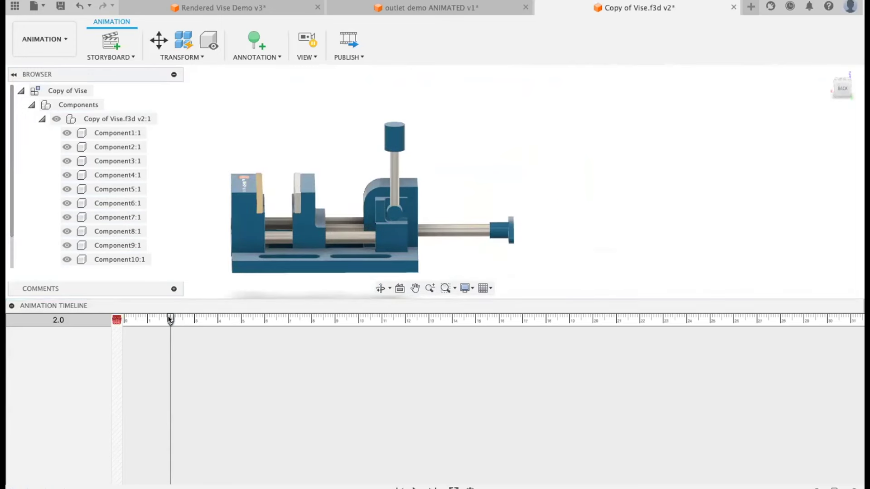
pyautogui.moveTo(170, 320); pyautogui.dragTo(117, 315)
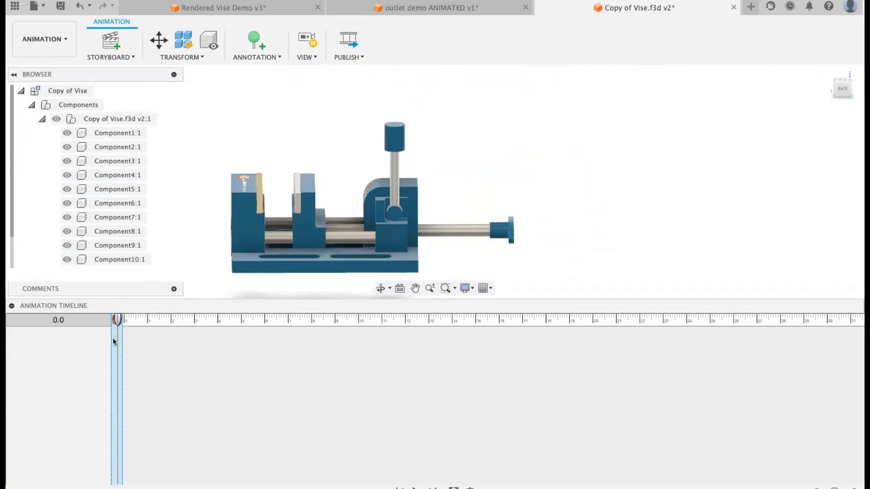
# - Rotate the vertical handle's knob, rod and pivot together to a Y angle of −90 degrees at the 0.0 starting position
pyautogui.scroll(5, 431, 188)
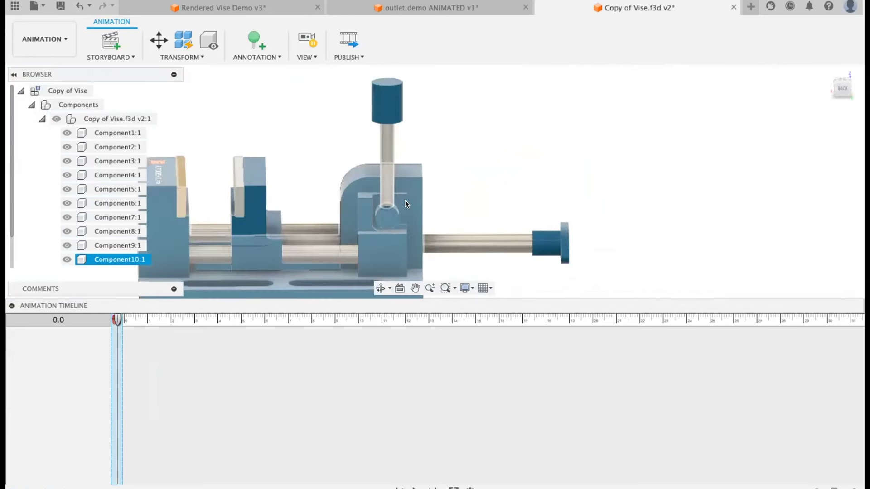
pyautogui.click(373, 213)
pyautogui.scroll(2, 413, 182)
pyautogui.scroll(-1, 506, 130)
pyautogui.click(505, 131)
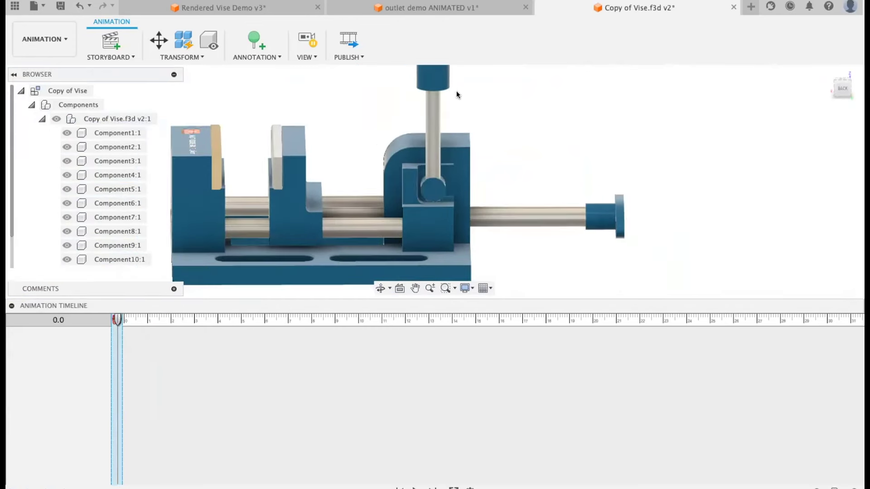
pyautogui.click(159, 42)
pyautogui.click(431, 108)
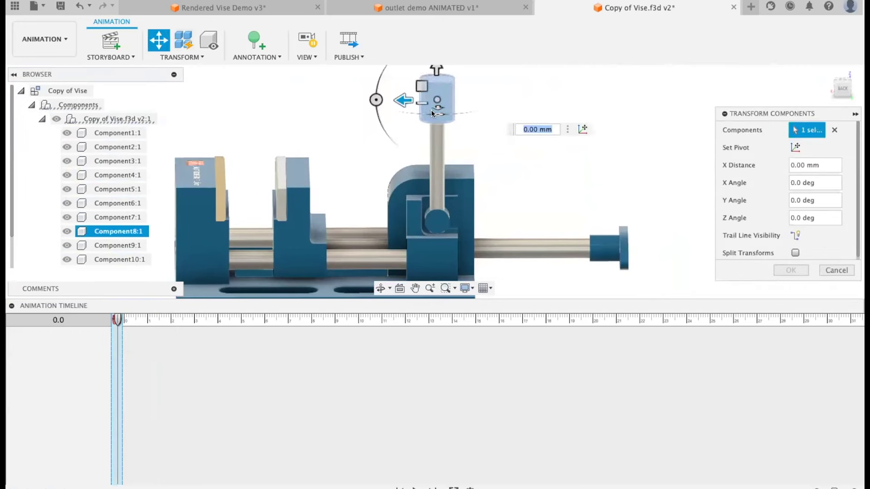
pyautogui.click(445, 216)
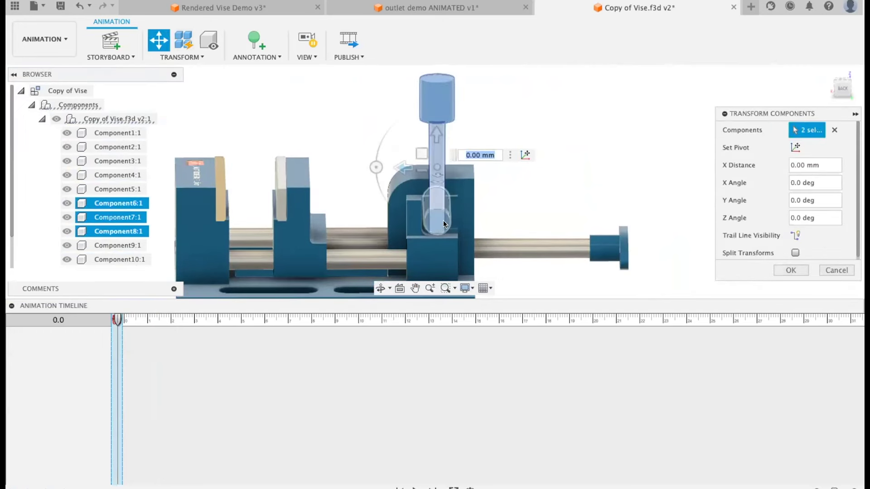
pyautogui.click(443, 220)
pyautogui.click(370, 210)
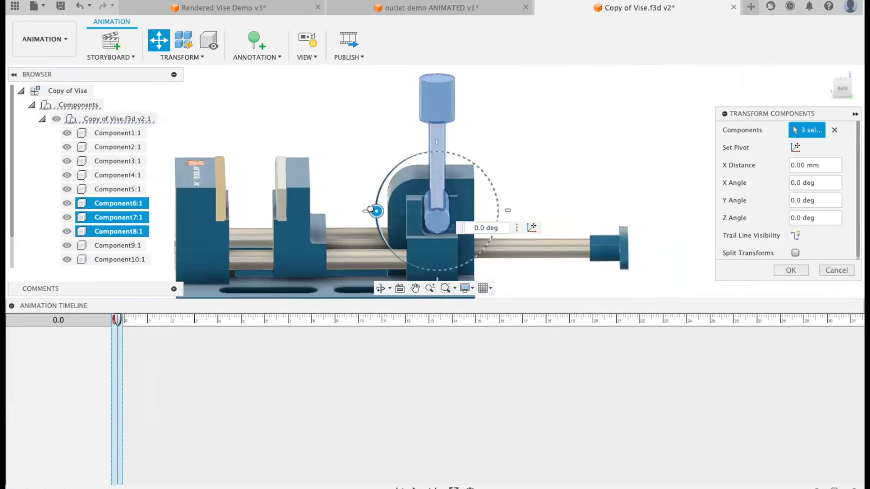
pyautogui.moveTo(371, 210); pyautogui.dragTo(437, 152)
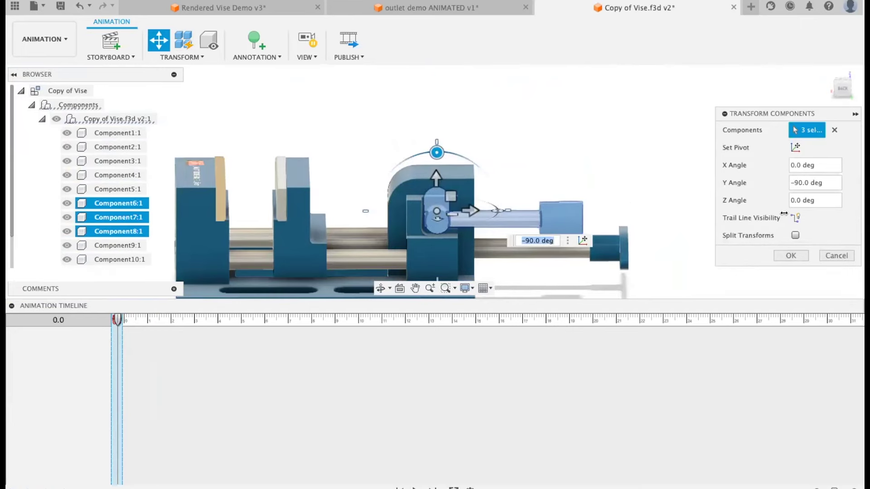
pyautogui.click(791, 255)
pyautogui.click(660, 213)
# - With view recording on, record an orbit from the front side to an angled back view ending at 2.1 and play the animation
pyautogui.keyDown('shift'); pyautogui.moveTo(661, 211); pyautogui.dragTo(455, 204, button='middle'); pyautogui.keyUp('shift')
pyautogui.scroll(-5, 470, 202)
pyautogui.moveTo(465, 160); pyautogui.dragTo(456, 139, button='middle')
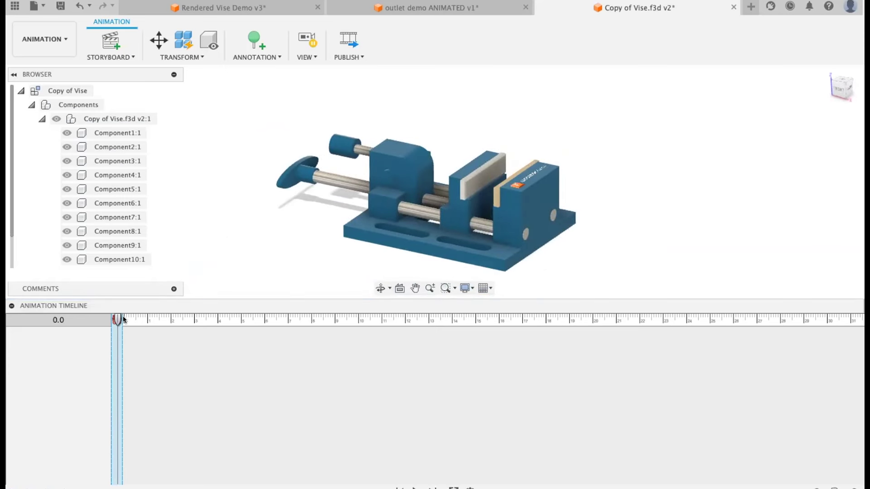
pyautogui.moveTo(116, 319); pyautogui.dragTo(171, 320)
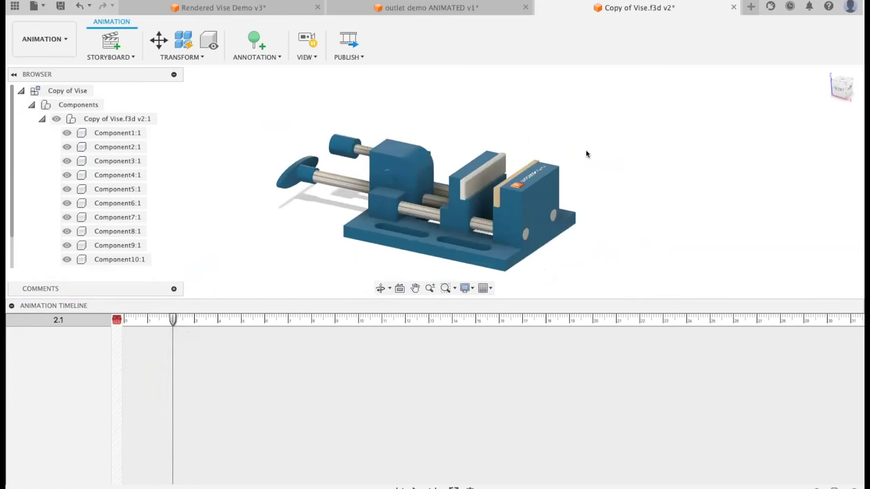
pyautogui.keyDown('shift'); pyautogui.moveTo(632, 185); pyautogui.dragTo(440, 185, button='middle'); pyautogui.keyUp('shift')
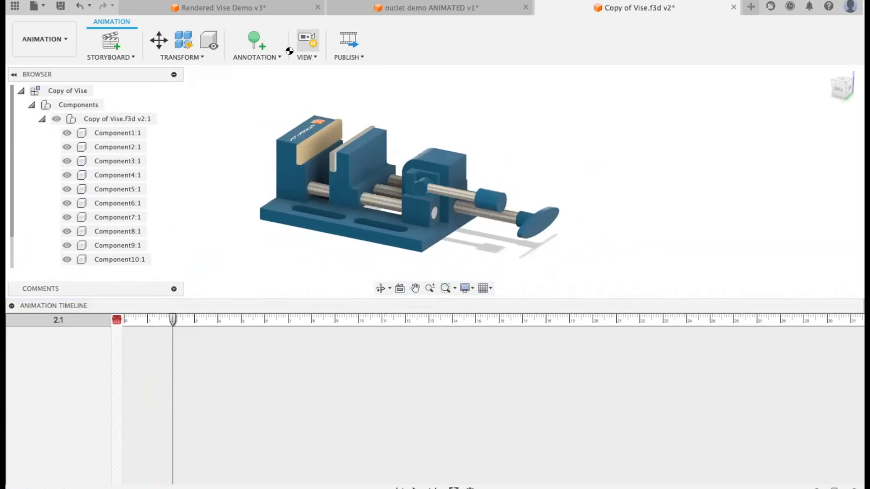
pyautogui.keyDown('shift'); pyautogui.moveTo(307, 78); pyautogui.dragTo(226, 119, button='middle'); pyautogui.keyUp('shift')
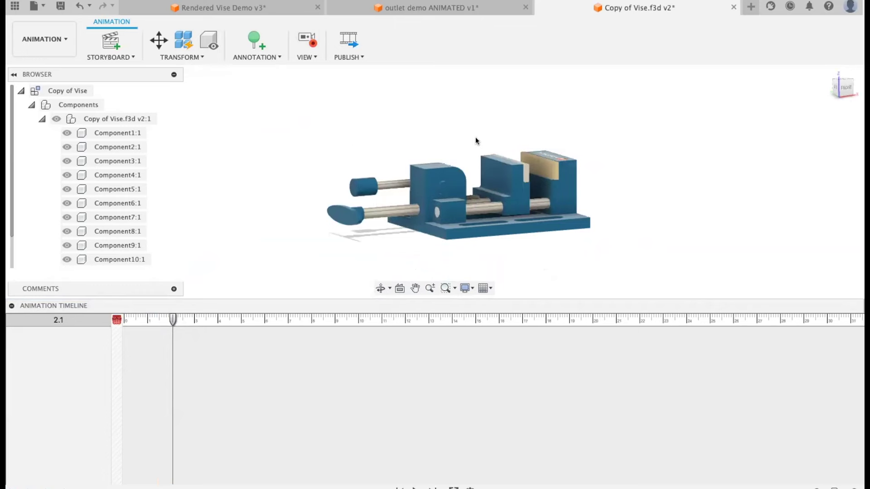
pyautogui.keyDown('shift'); pyautogui.moveTo(619, 137); pyautogui.dragTo(381, 146, button='middle'); pyautogui.keyUp('shift')
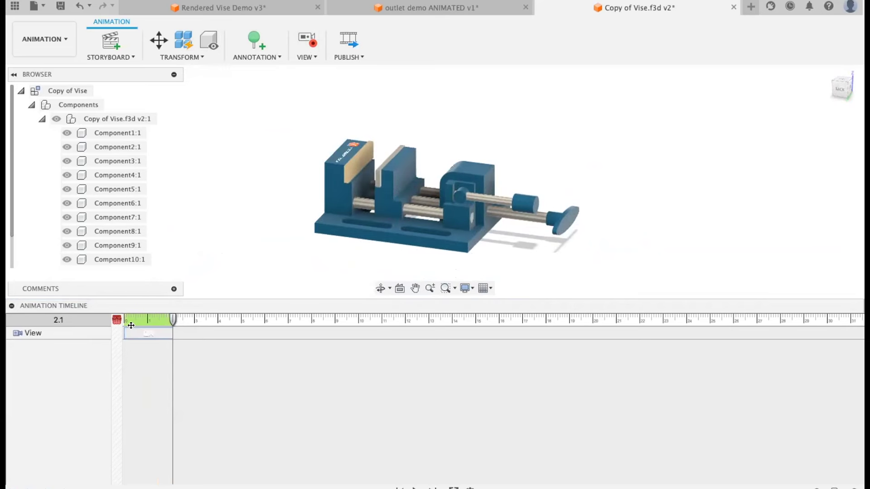
pyautogui.click(416, 488)
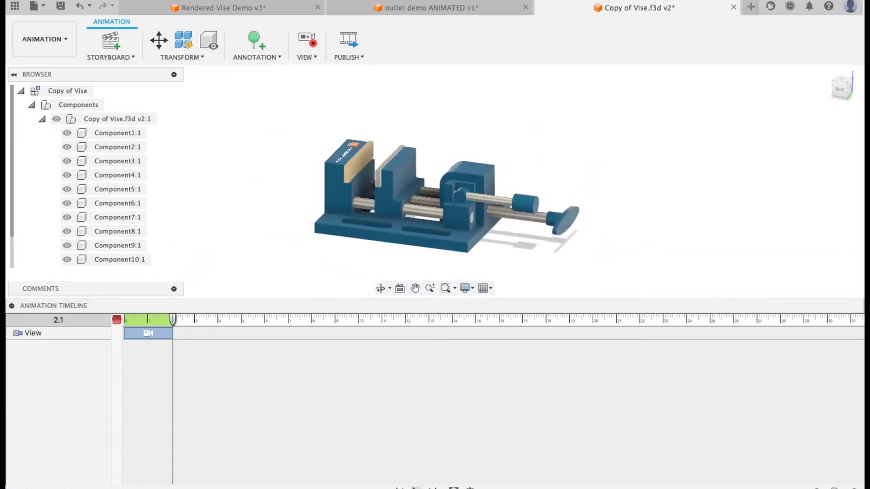
# - Record a zoomed-in view of the vise at 4.1 on the timeline
pyautogui.moveTo(172, 317); pyautogui.dragTo(217, 315)
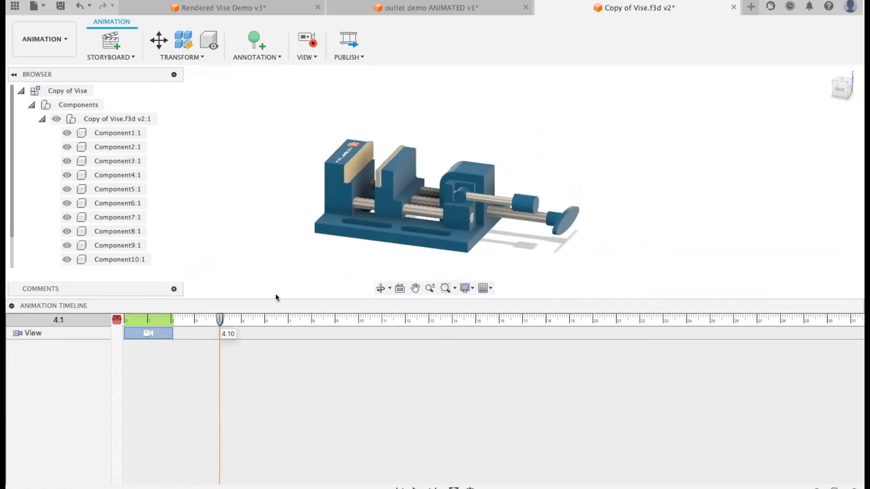
pyautogui.scroll(2, 468, 186)
pyautogui.scroll(5, 463, 184)
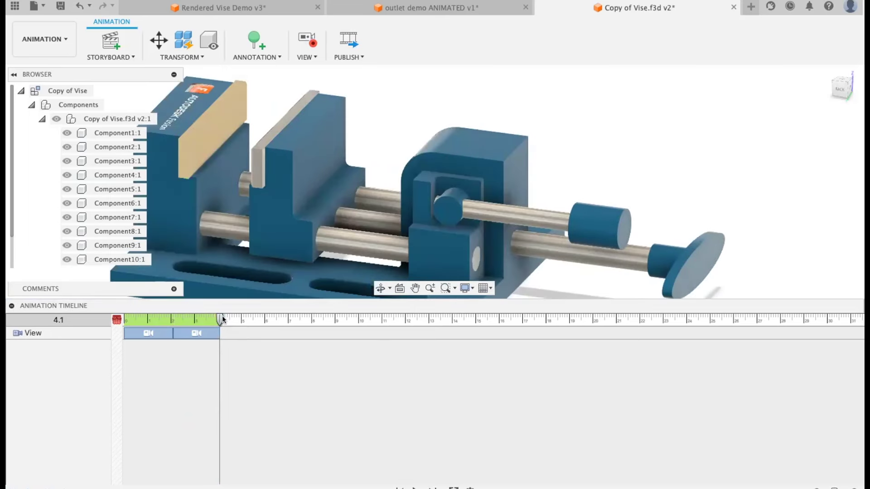
# - Rotate the handle's knob, rod and pivot back upright at 6.1 on the timeline and play the animation
pyautogui.moveTo(216, 318); pyautogui.dragTo(267, 318)
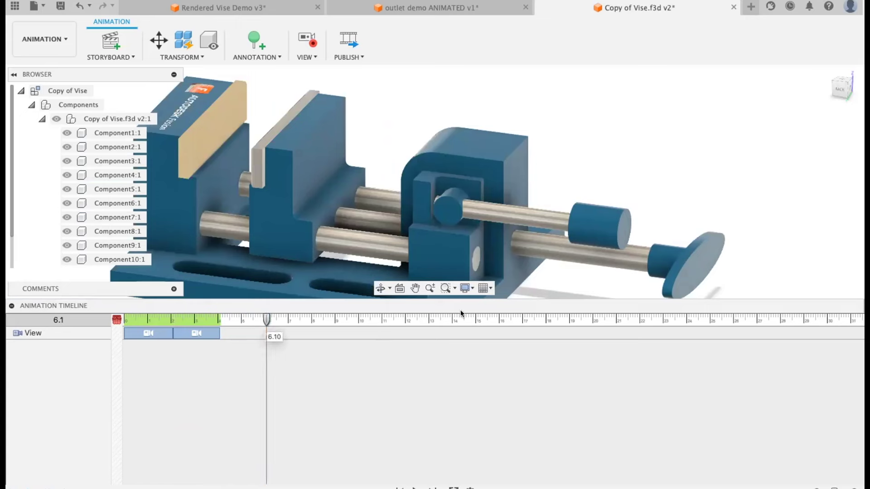
pyautogui.click(158, 40)
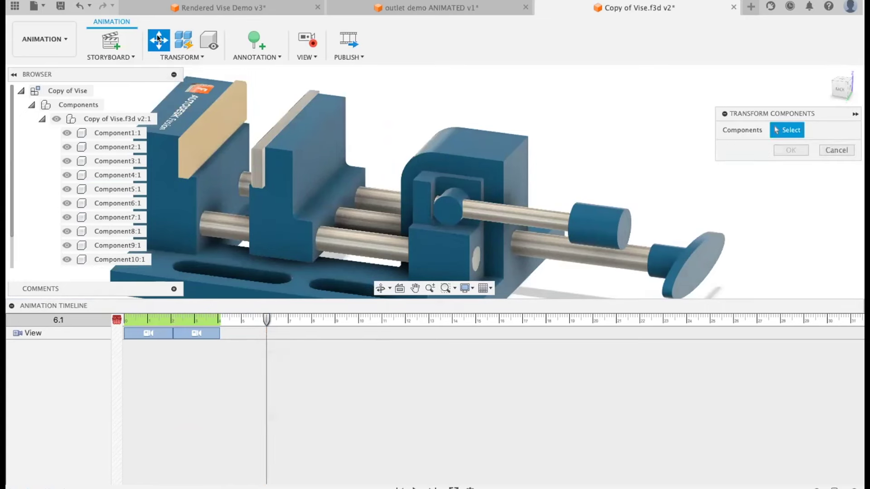
pyautogui.click(567, 214)
pyautogui.click(546, 218)
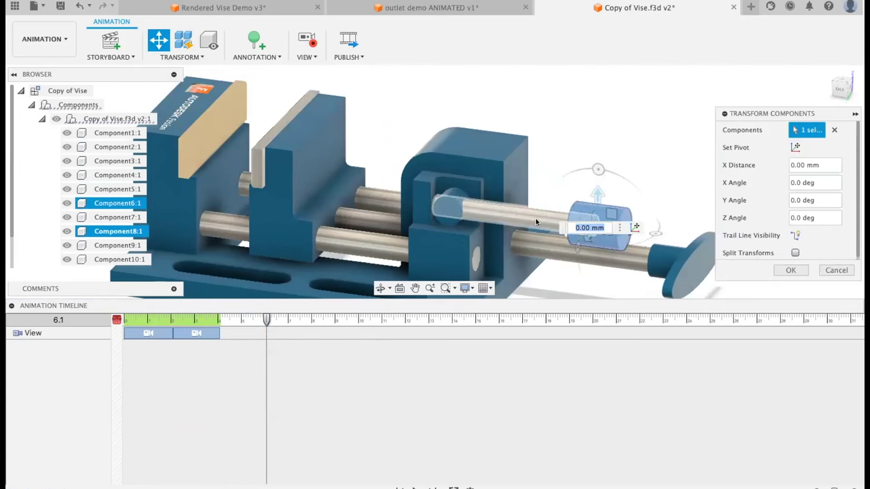
pyautogui.click(447, 197)
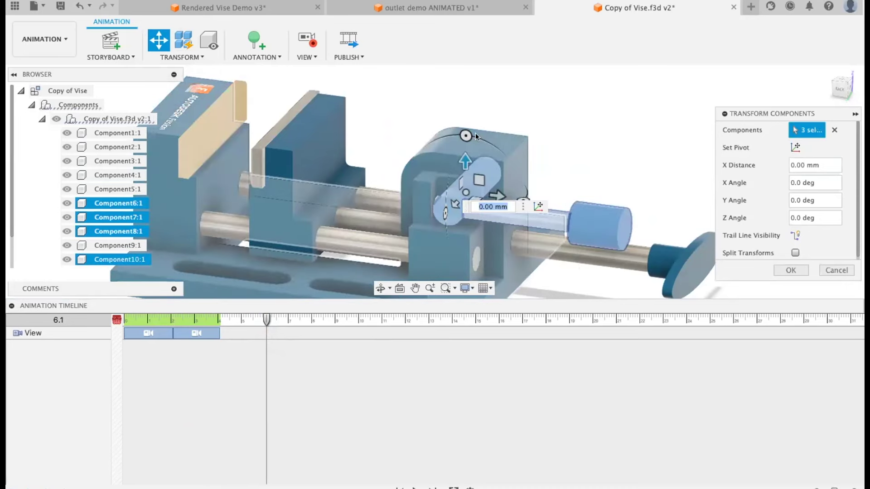
pyautogui.moveTo(465, 136); pyautogui.dragTo(336, 174)
pyautogui.click(790, 256)
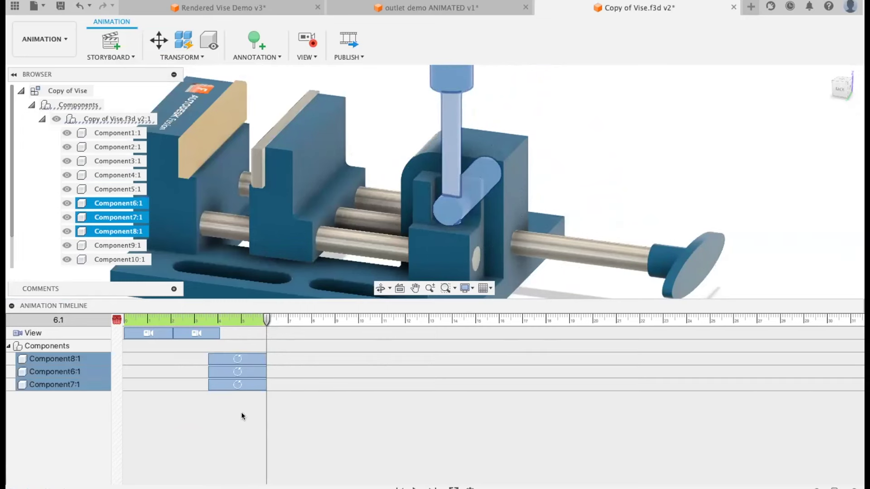
pyautogui.click(419, 487)
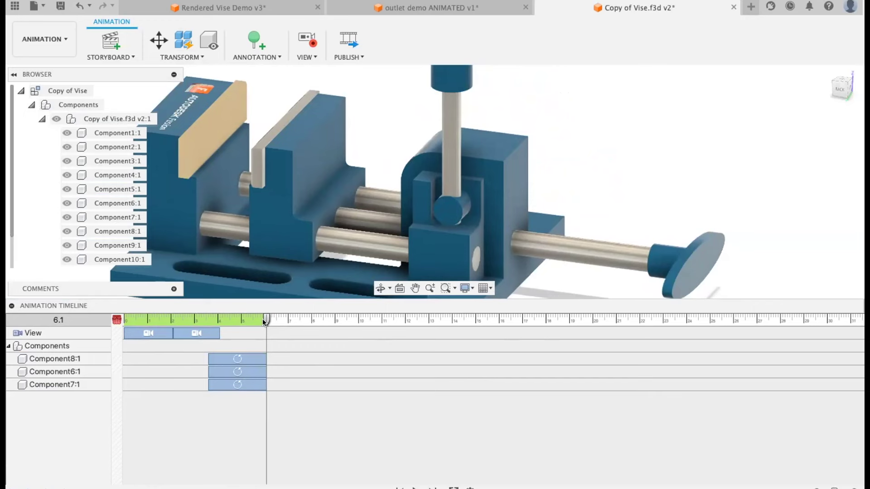
# - Move the movable jaw, its jaw plate, the screw rod and its end handle against the fixed jaw at 8.9 on the timeline
pyautogui.moveTo(264, 314); pyautogui.dragTo(342, 318)
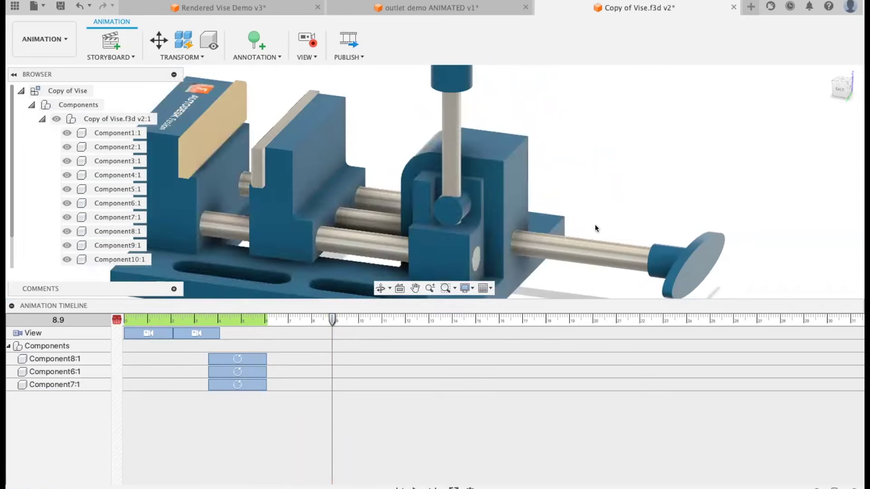
pyautogui.click(158, 40)
pyautogui.click(275, 156)
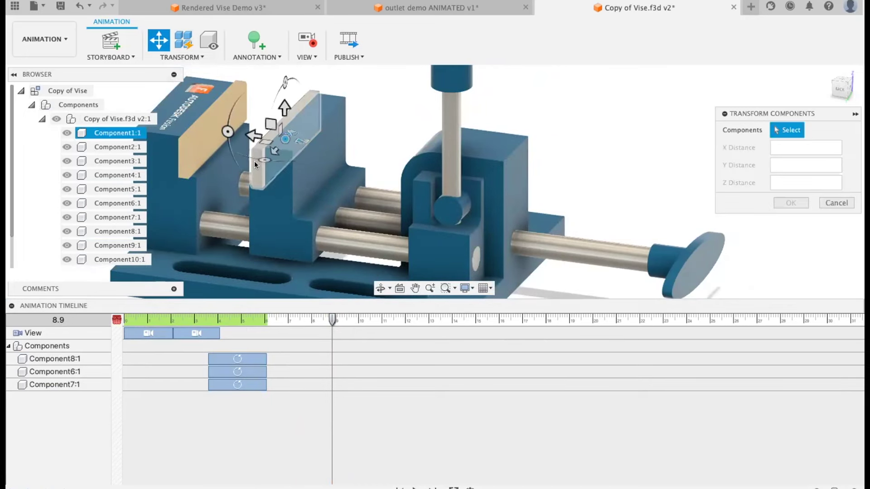
pyautogui.click(263, 199)
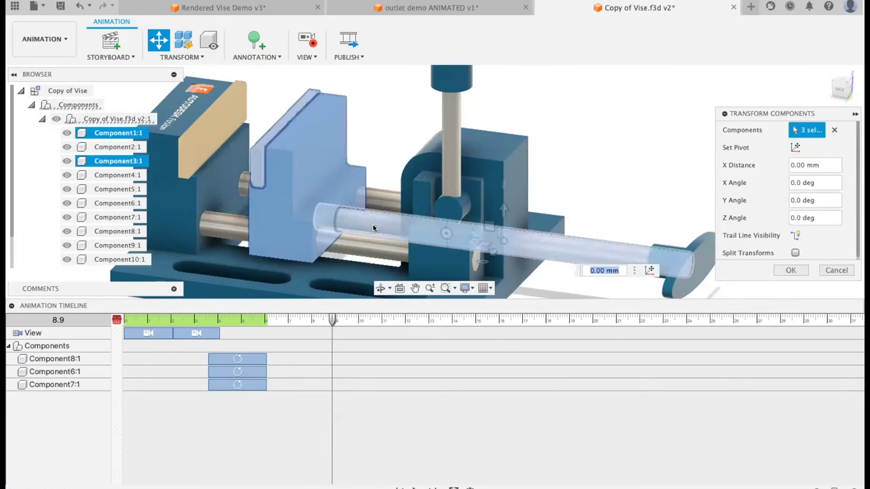
pyautogui.click(687, 261)
pyautogui.click(683, 275)
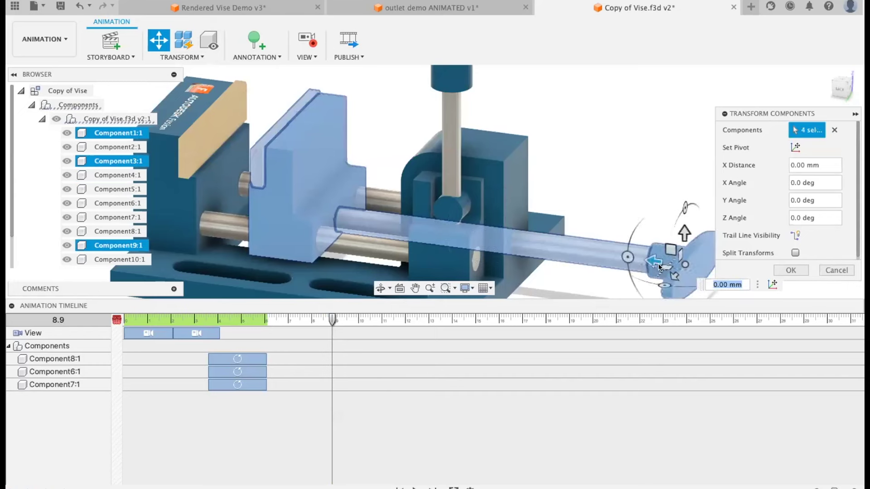
pyautogui.moveTo(648, 262); pyautogui.dragTo(594, 253)
pyautogui.press('Return')
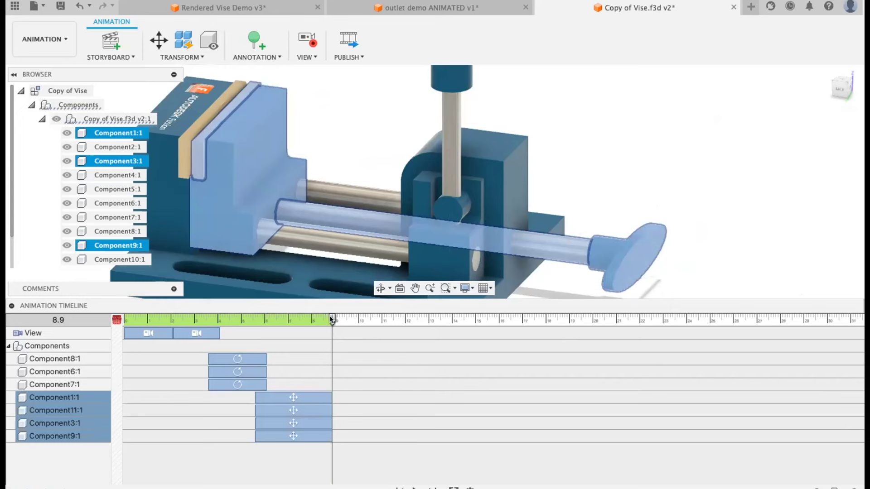
# - Record a zoomed-out view orbited around to the vise's front side at 12.1 and clear the component selection
pyautogui.moveTo(330, 317); pyautogui.dragTo(407, 318)
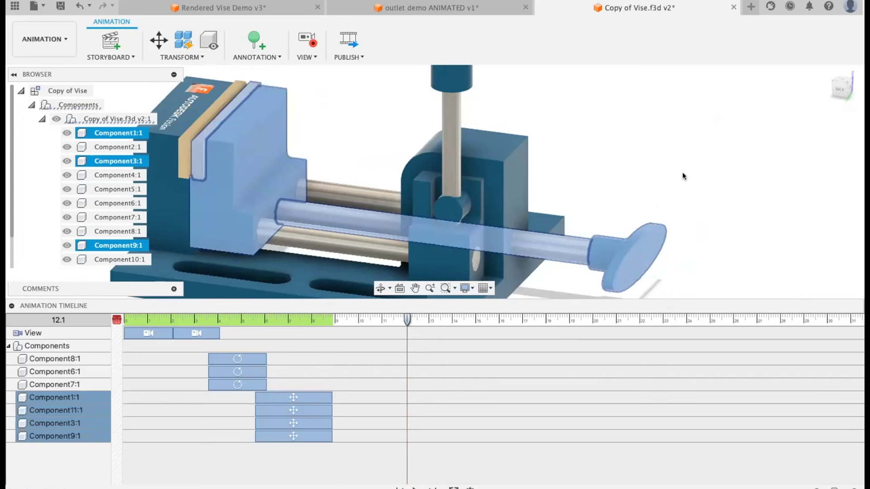
pyautogui.scroll(-5, 673, 177)
pyautogui.keyDown('shift'); pyautogui.moveTo(673, 175); pyautogui.dragTo(490, 174, button='middle'); pyautogui.keyUp('shift')
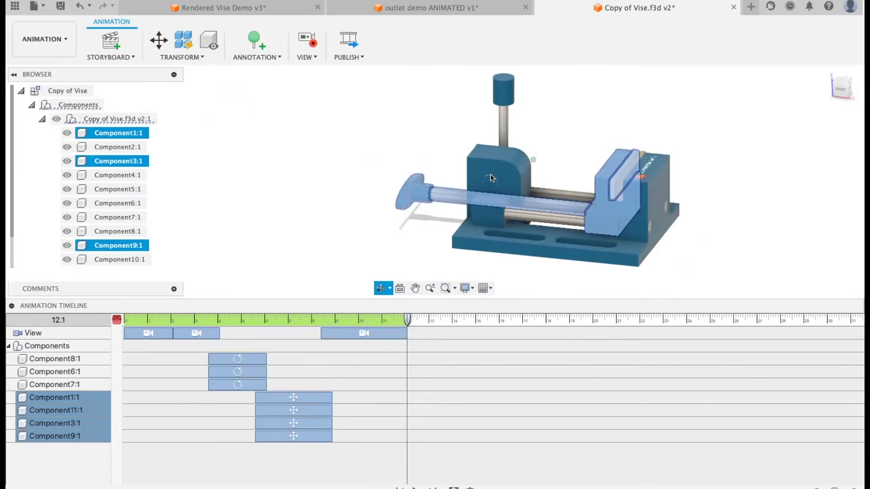
pyautogui.click(339, 171)
# - Rotate the handle's knob, rod and pivot to a Y angle of −90 degrees at 14.1 and play the animation
pyautogui.click(420, 319)
pyautogui.moveTo(420, 317); pyautogui.dragTo(453, 316)
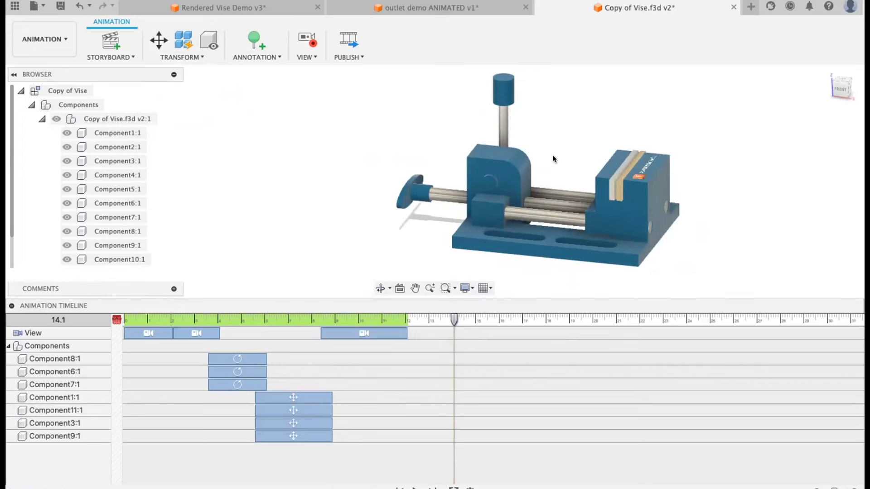
pyautogui.click(475, 149)
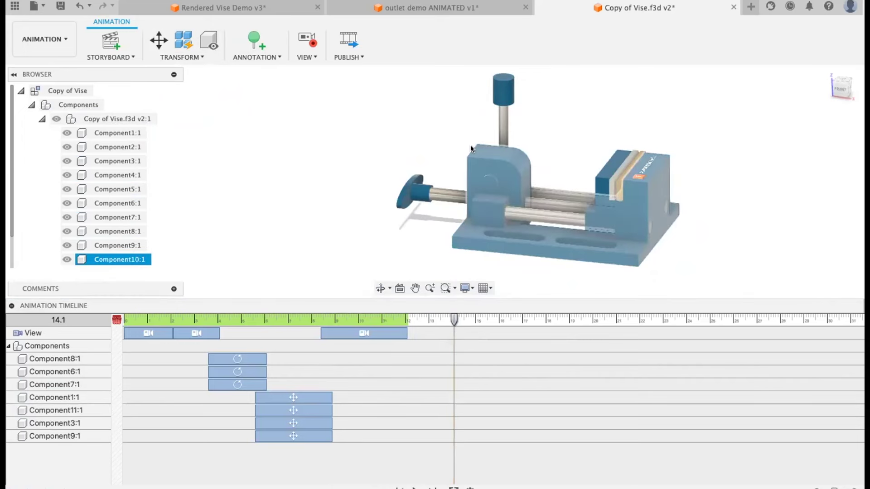
pyautogui.click(433, 135)
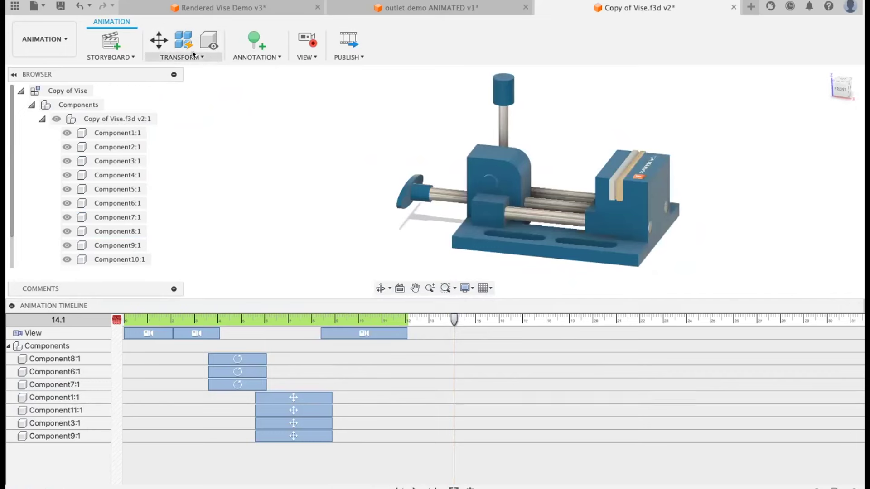
pyautogui.click(159, 40)
pyautogui.click(485, 179)
pyautogui.click(501, 96)
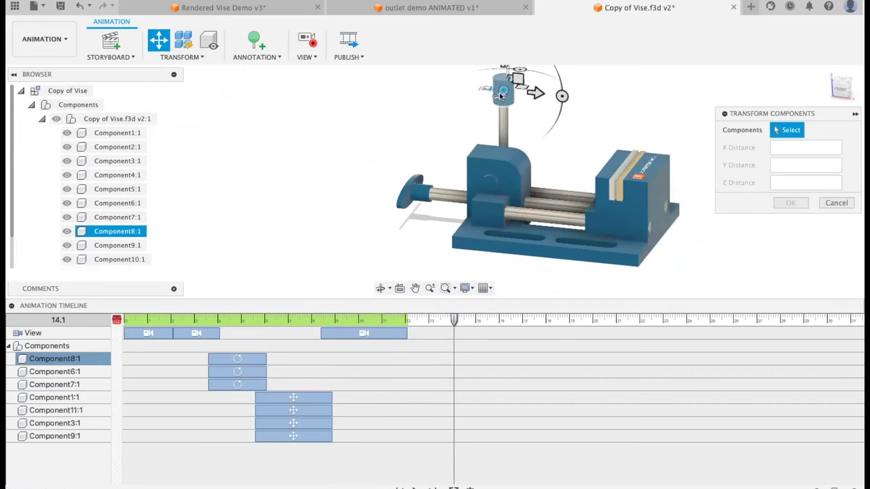
pyautogui.click(500, 96)
pyautogui.click(491, 181)
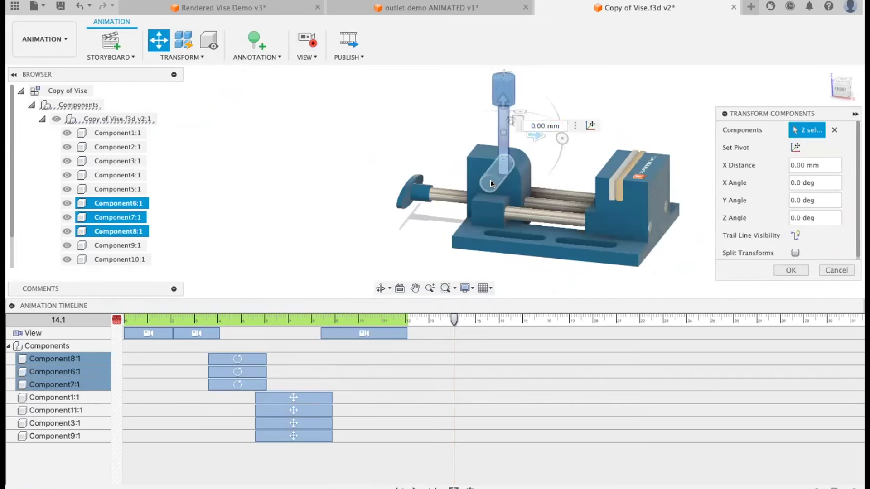
pyautogui.click(491, 181)
pyautogui.moveTo(548, 173); pyautogui.dragTo(492, 143)
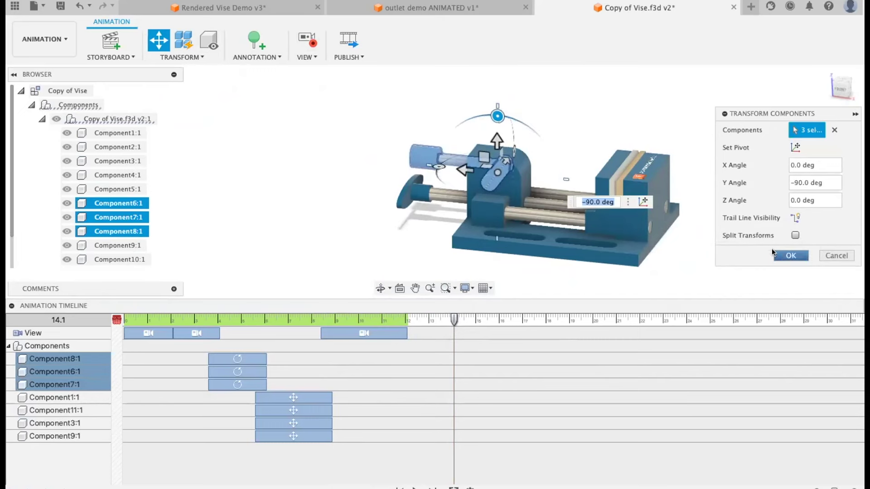
pyautogui.click(791, 255)
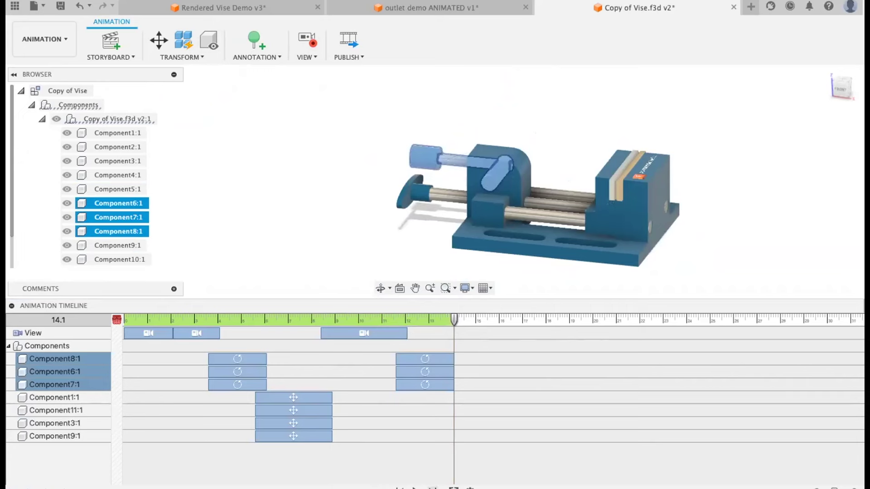
pyautogui.click(416, 488)
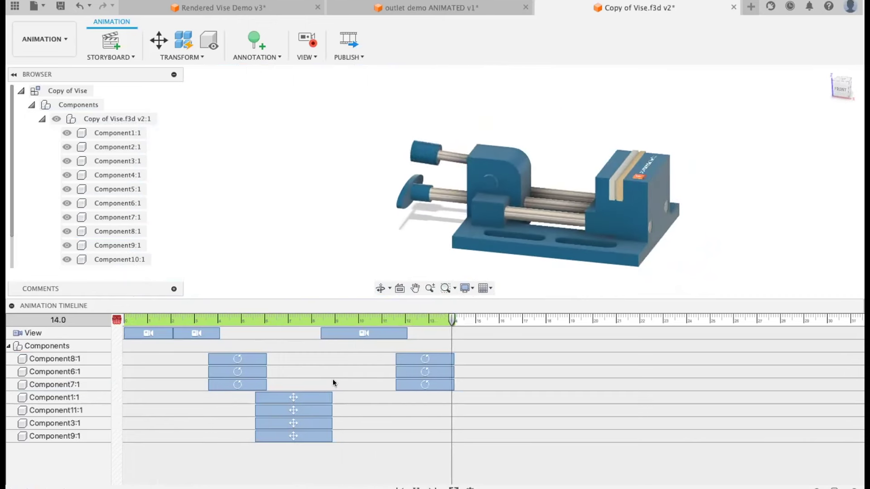
# - Stretch the last recorded camera view action so that it ends at 14.1 on the timeline
pyautogui.click(400, 333)
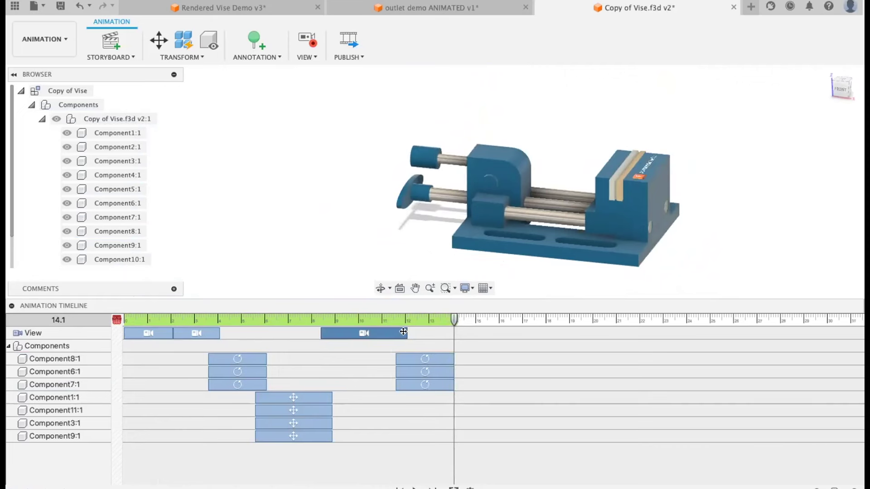
pyautogui.moveTo(400, 332); pyautogui.dragTo(450, 330)
# - Shift the final rotation actions of the handle's knob, rod and pivot to start at about 13 on the timeline
pyautogui.click(423, 358)
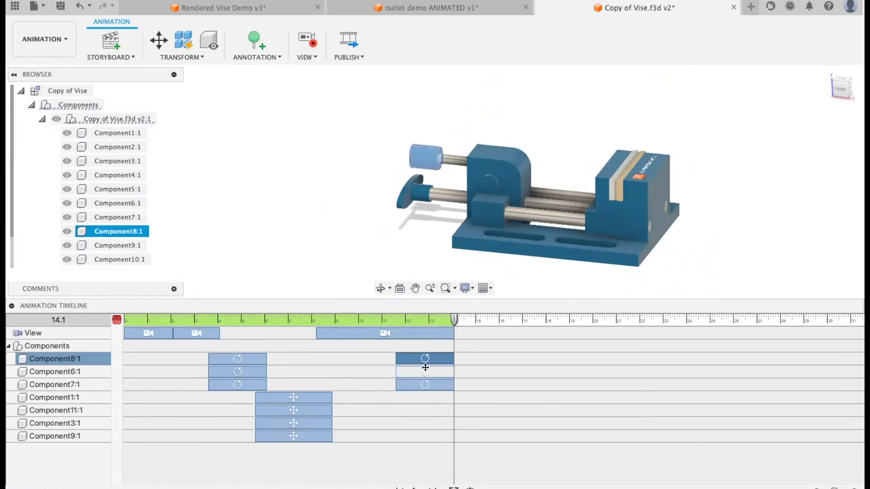
pyautogui.keyDown('shift'); pyautogui.click(424, 370); pyautogui.keyUp('shift')
pyautogui.keyDown('shift'); pyautogui.click(424, 384); pyautogui.keyUp('shift')
pyautogui.moveTo(423, 360); pyautogui.dragTo(422, 359)
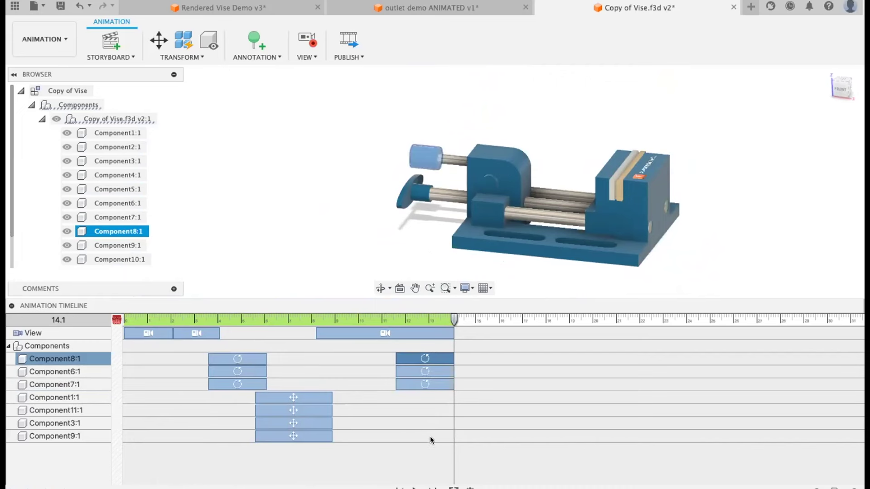
pyautogui.click(485, 485)
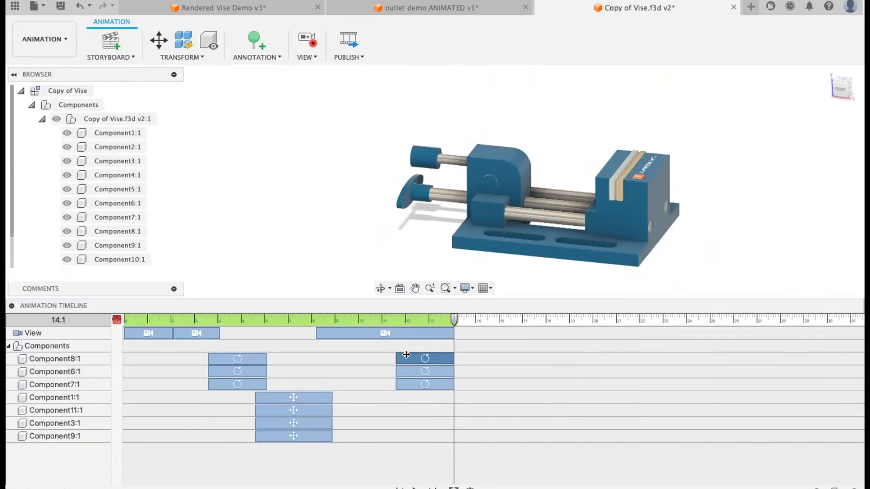
pyautogui.click(412, 361)
pyautogui.moveTo(412, 362); pyautogui.dragTo(452, 386)
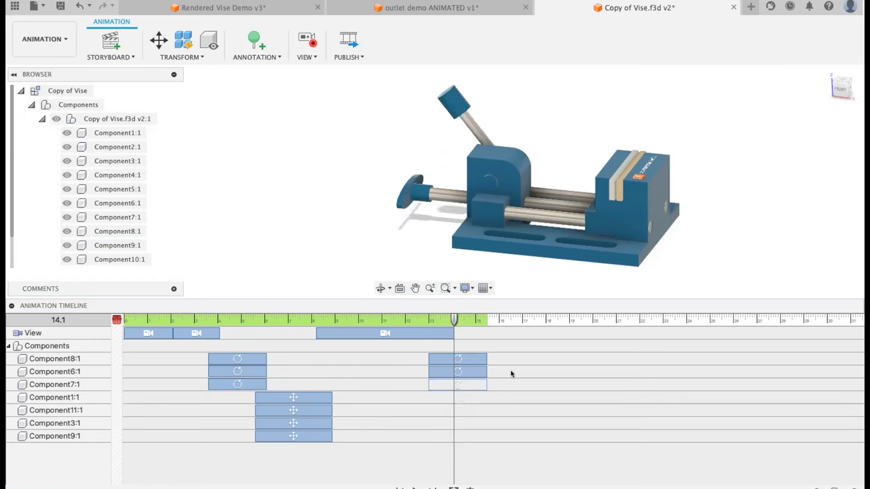
# - Extend the handle's three final rotation actions to end at 16.4 on the timeline and play the animation
pyautogui.click(483, 356)
pyautogui.moveTo(482, 356); pyautogui.dragTo(504, 384)
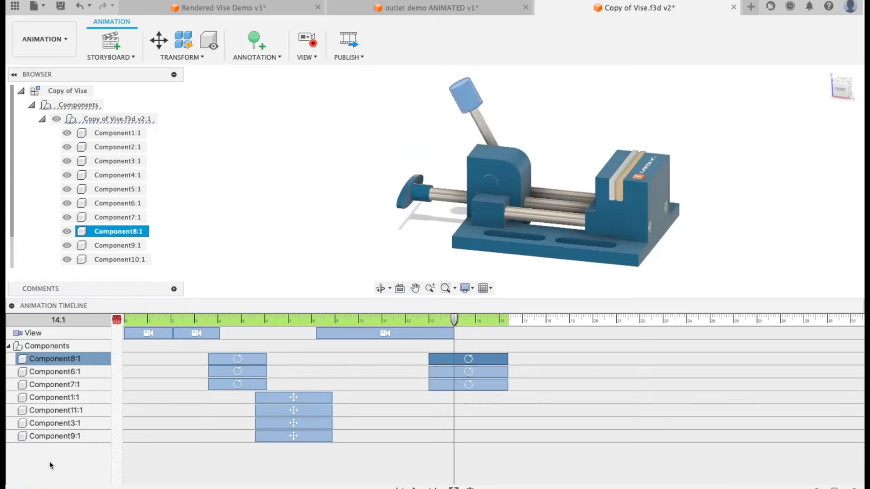
pyautogui.click(415, 487)
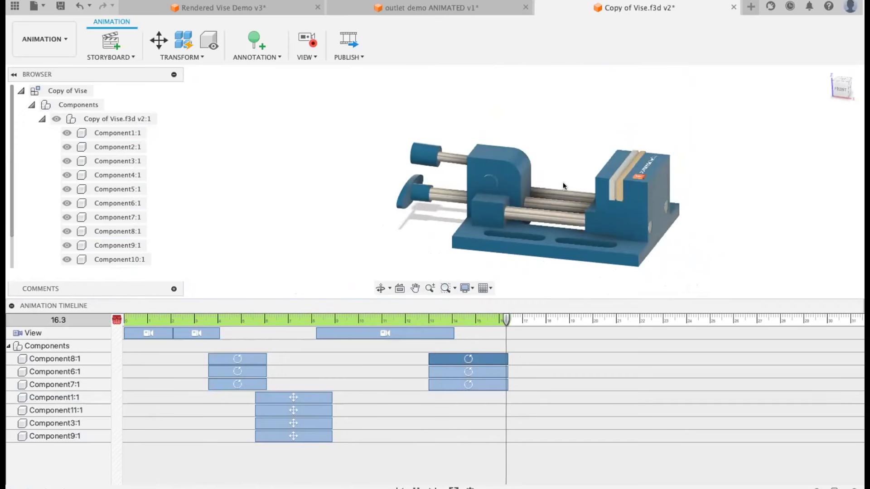
pyautogui.click(626, 208)
pyautogui.press('Escape')
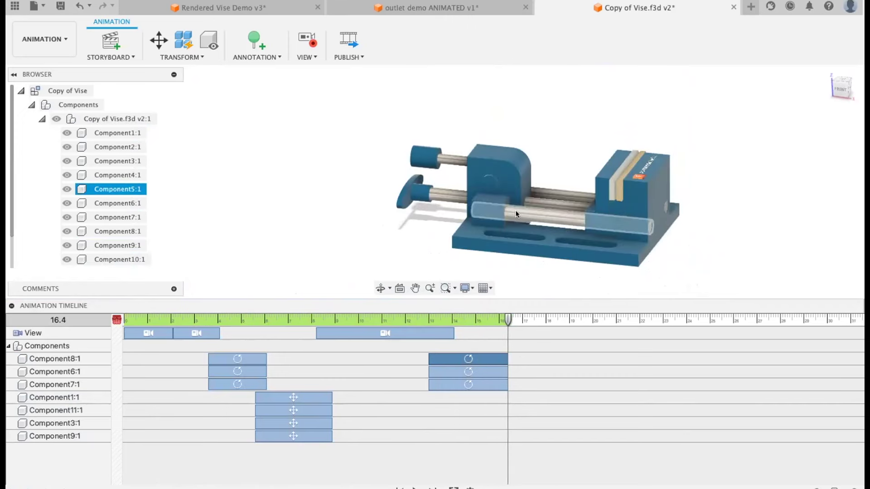
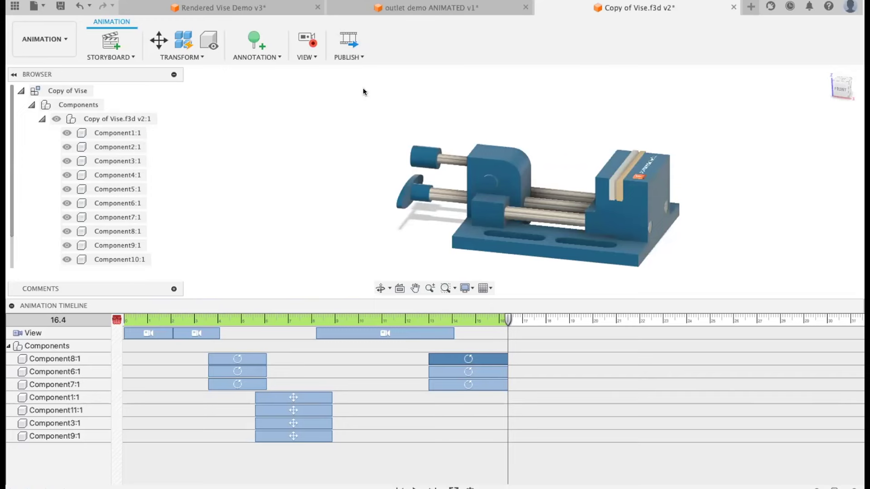
# - Review the video publishing options for all storyboards and the MP4 save settings, and cancel the save
pyautogui.click(349, 49)
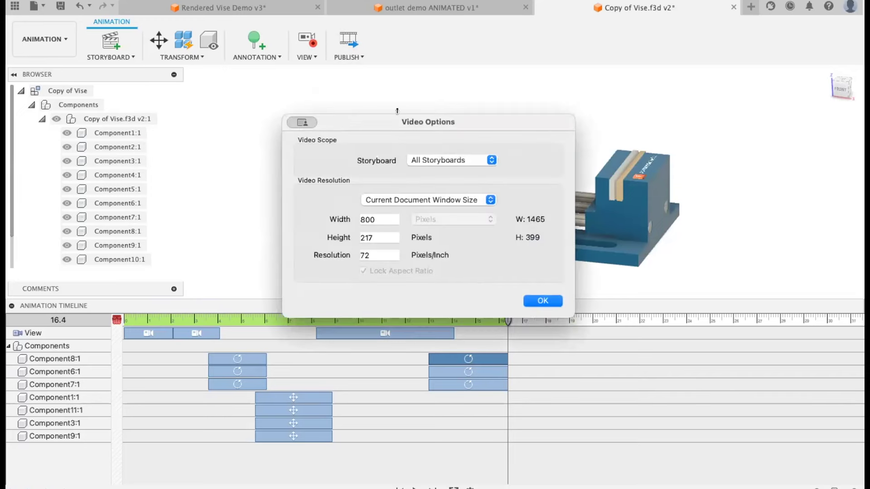
pyautogui.moveTo(393, 118); pyautogui.dragTo(408, 112)
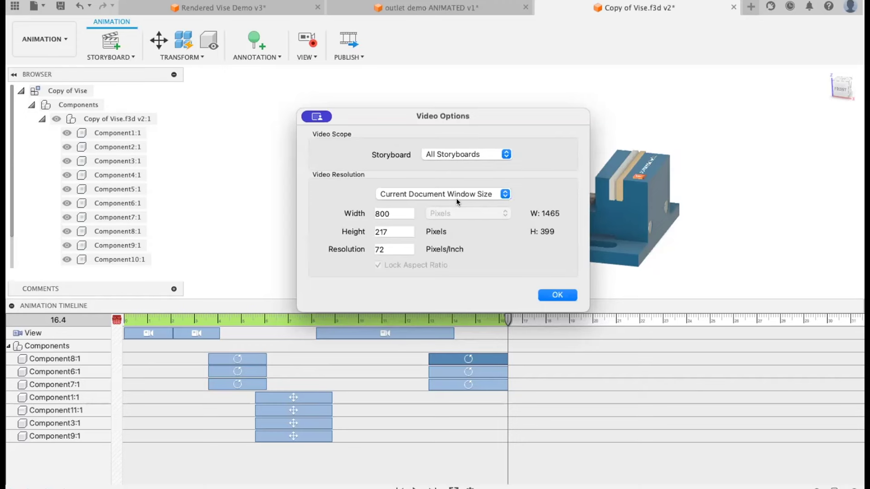
pyautogui.click(546, 294)
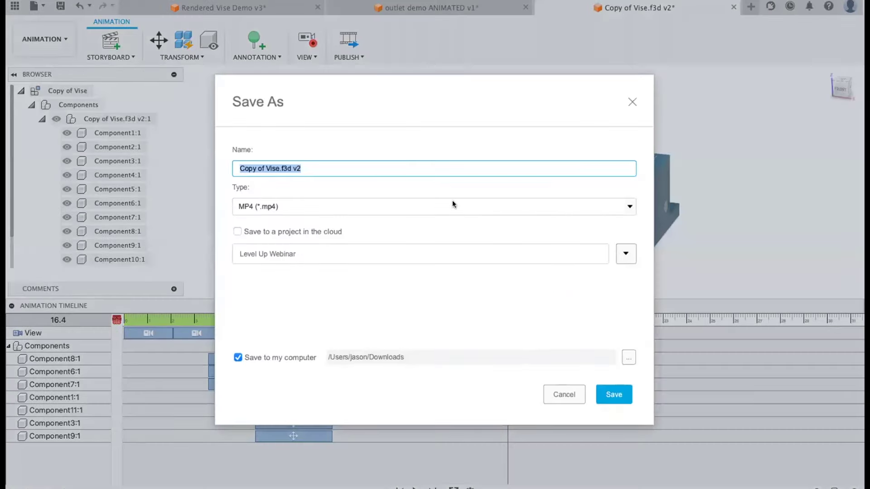
pyautogui.click(561, 395)
pyautogui.click(395, 183)
pyautogui.click(319, 95)
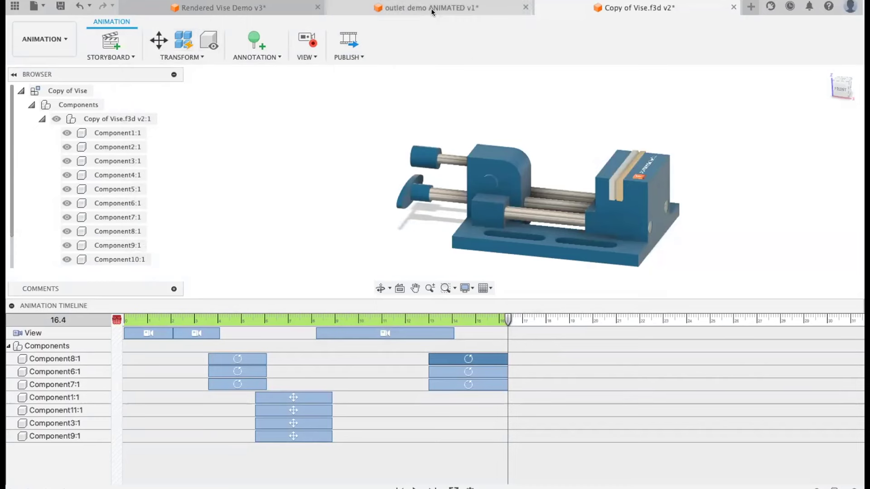
# - Switch to the outlet demo ANIMATED v1 document and inspect the assembled outlet from several angles
pyautogui.click(428, 8)
pyautogui.scroll(-5, 574, 172)
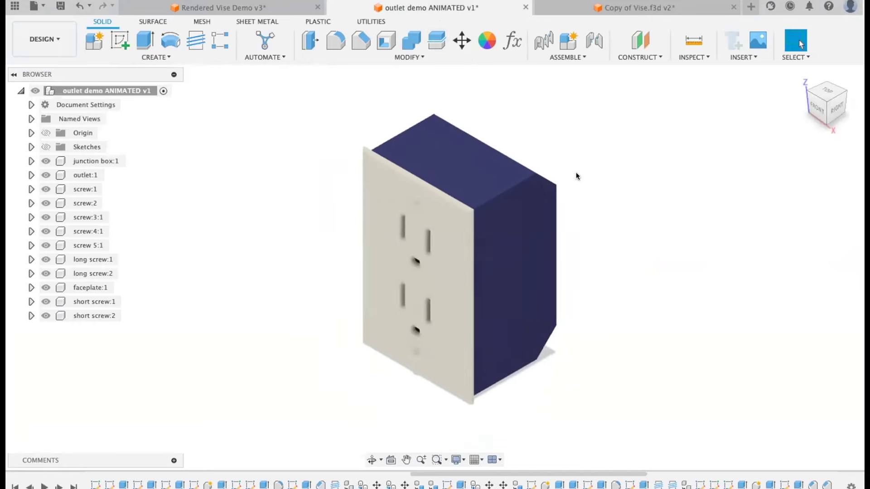
pyautogui.keyDown('shift'); pyautogui.moveTo(578, 172); pyautogui.dragTo(590, 186, button='middle'); pyautogui.keyUp('shift')
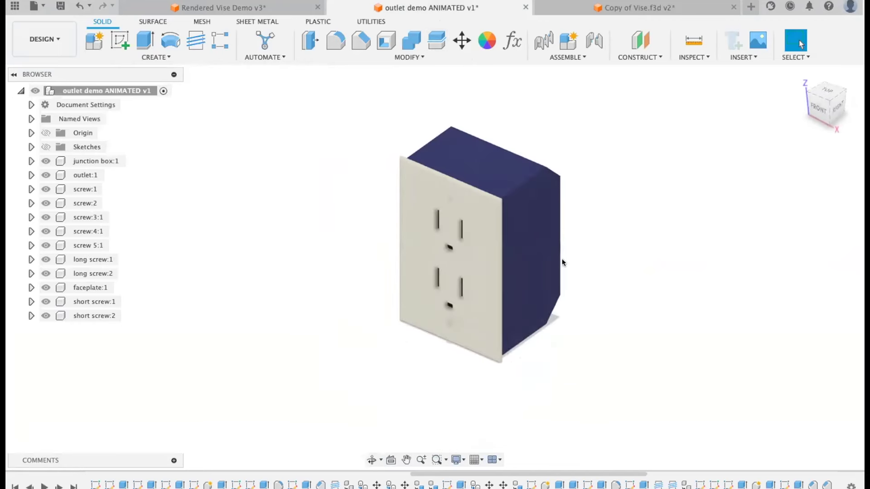
pyautogui.keyDown('shift'); pyautogui.moveTo(563, 263); pyautogui.dragTo(435, 172, button='middle'); pyautogui.keyUp('shift')
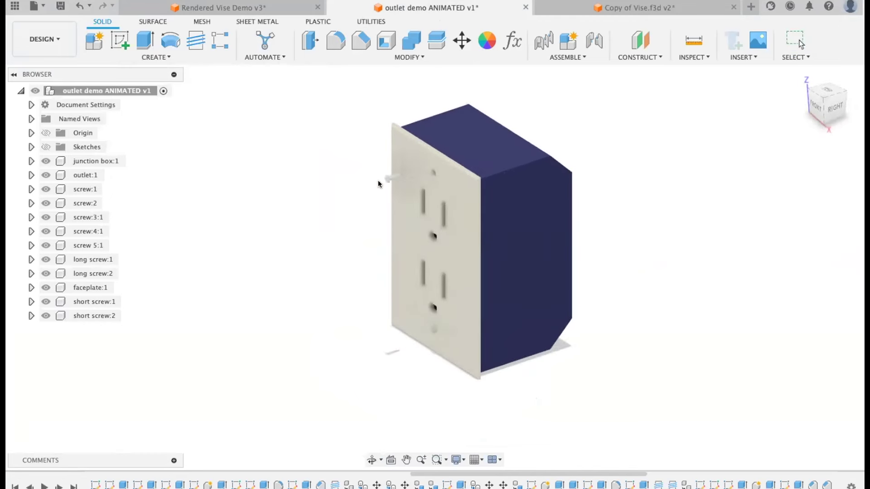
# - Pull the outlet's screws, faceplate, receptacle and junction box apart by hand, and revert the parts to their original positions
pyautogui.moveTo(380, 183); pyautogui.dragTo(247, 218)
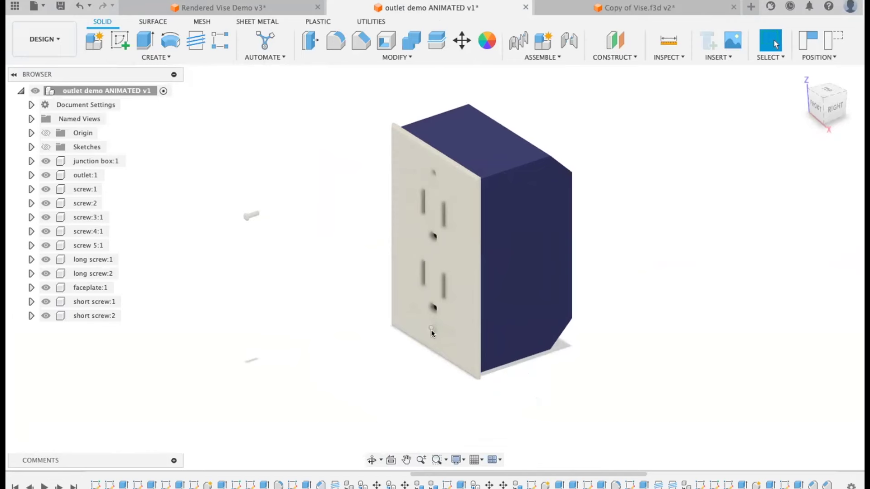
pyautogui.moveTo(431, 330); pyautogui.dragTo(278, 374)
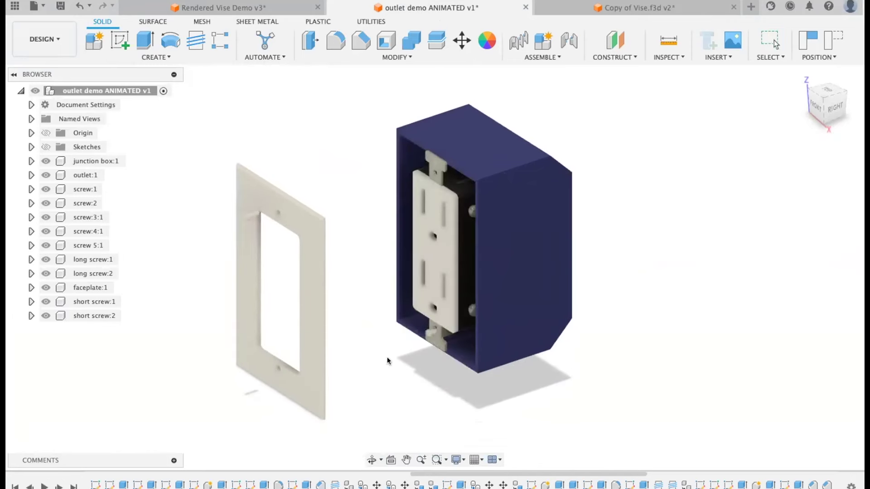
pyautogui.moveTo(434, 346); pyautogui.dragTo(353, 391)
pyautogui.moveTo(430, 284); pyautogui.dragTo(310, 161)
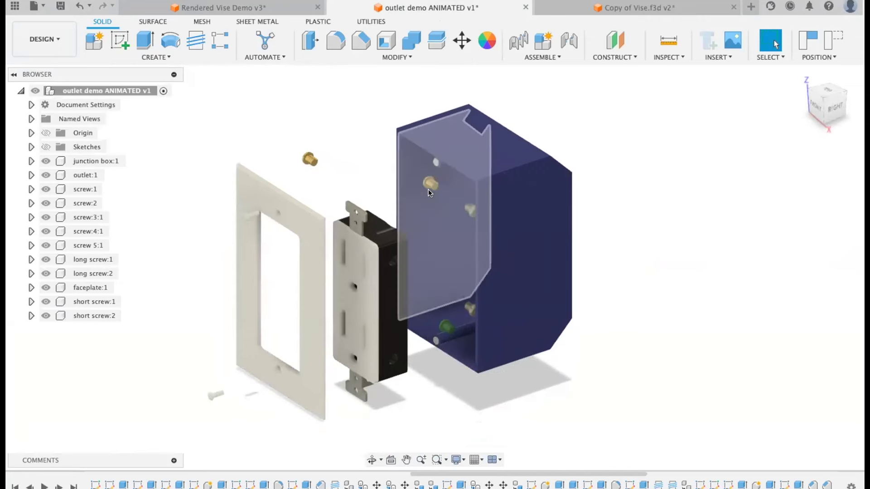
pyautogui.moveTo(431, 185); pyautogui.dragTo(298, 145)
pyautogui.moveTo(509, 182); pyautogui.dragTo(627, 148)
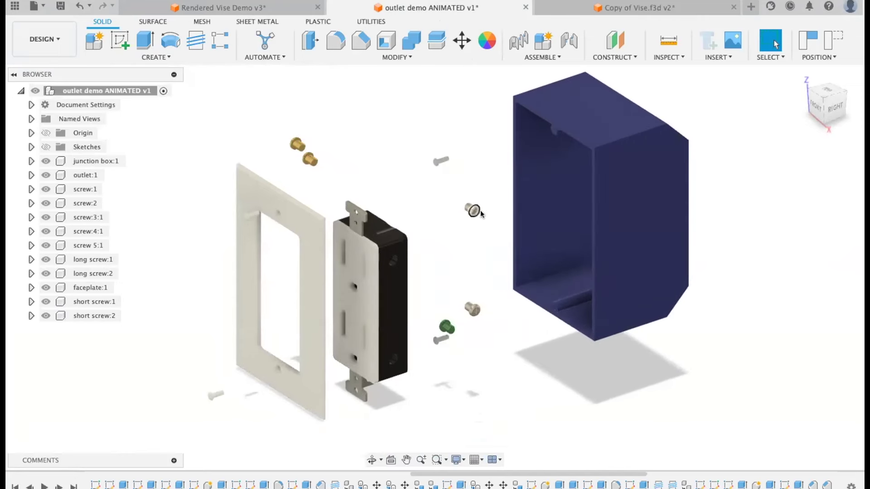
pyautogui.keyDown('shift'); pyautogui.moveTo(494, 346); pyautogui.dragTo(474, 295, button='middle'); pyautogui.keyUp('shift')
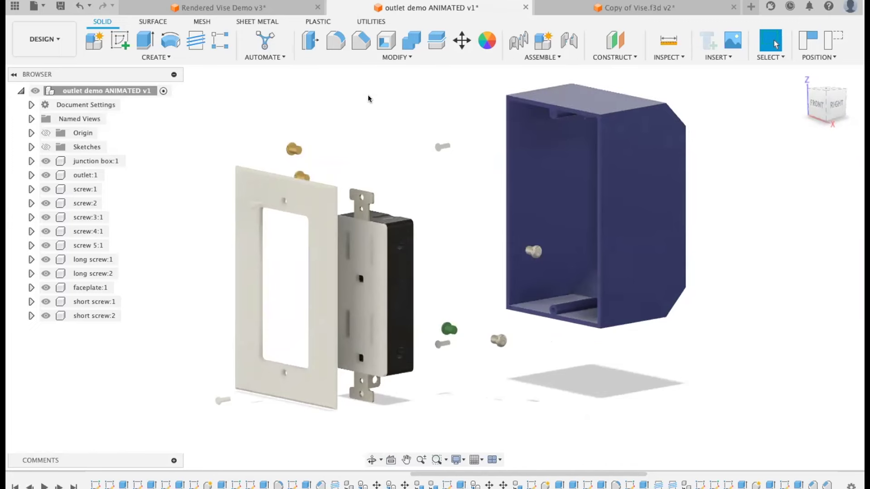
pyautogui.click(802, 34)
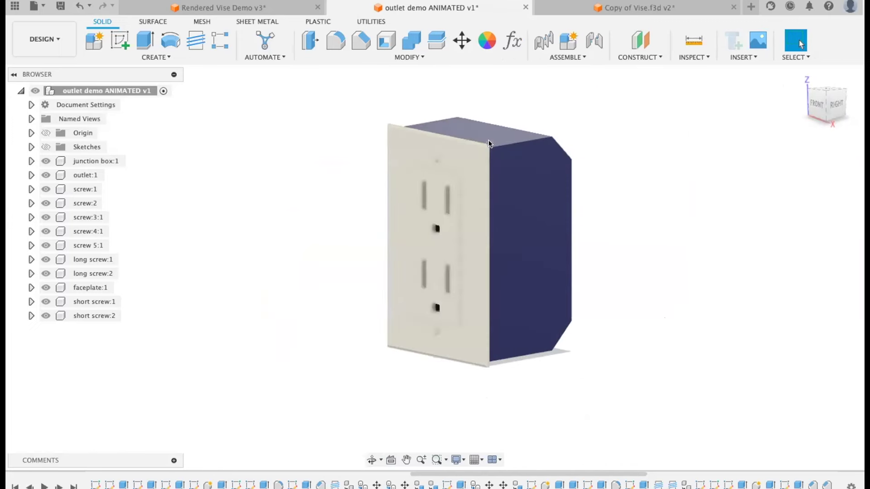
# - Switch the outlet document to the Animation workspace and delete its camera view and all component move actions from the timeline
pyautogui.click(50, 39)
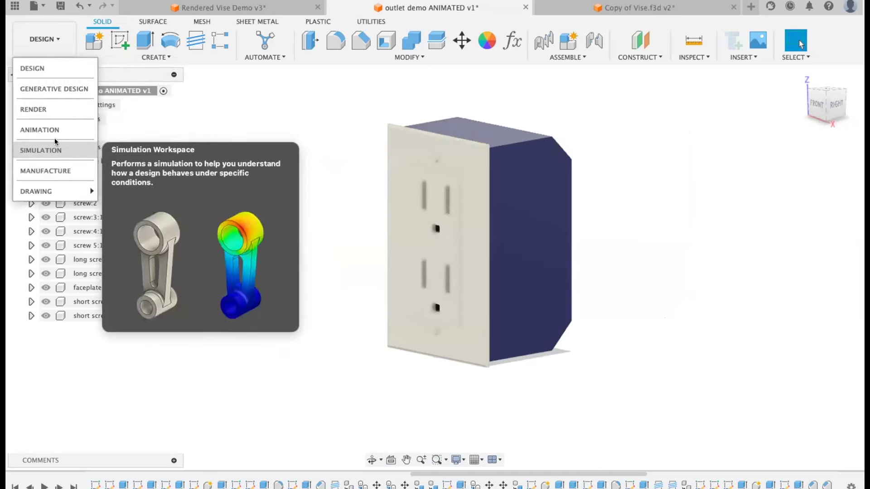
pyautogui.click(52, 129)
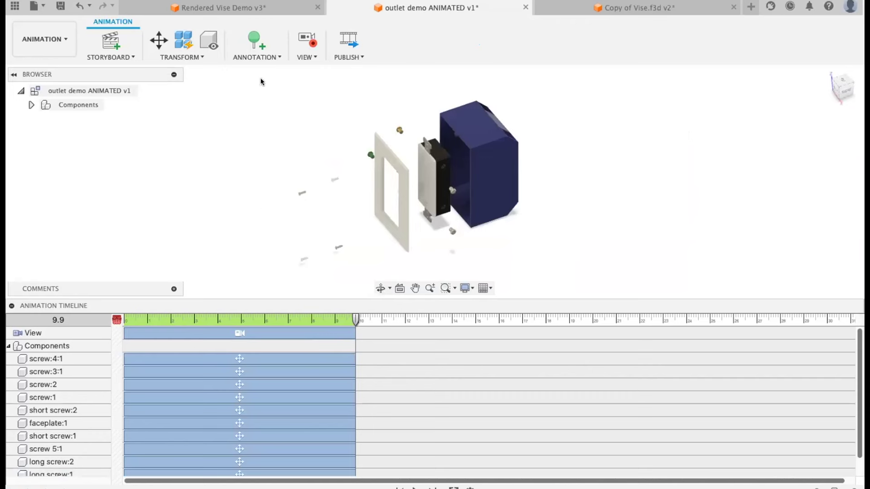
pyautogui.click(256, 333)
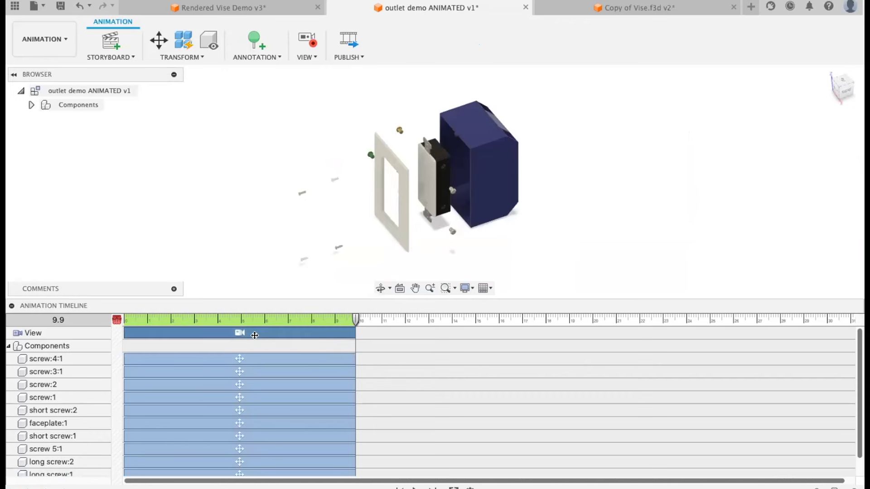
pyautogui.press('Delete')
pyautogui.click(250, 346)
pyautogui.press('Delete')
pyautogui.click(248, 354)
pyautogui.press('Delete')
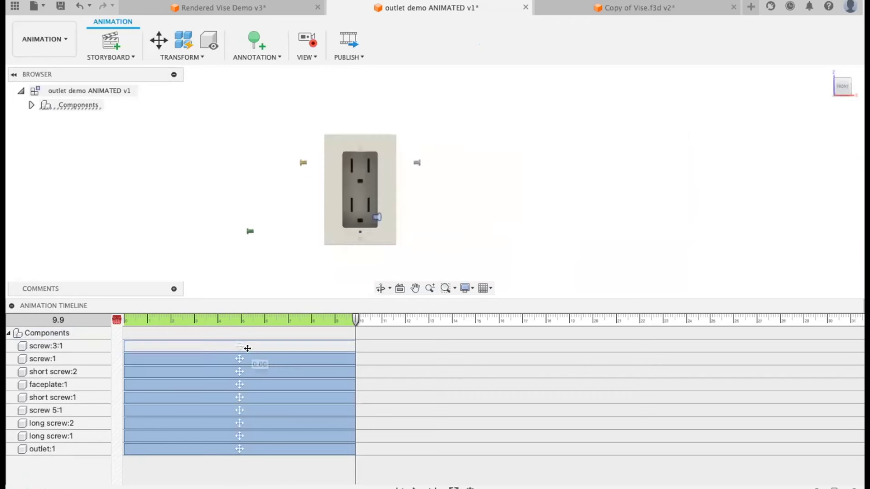
pyautogui.click(247, 349)
pyautogui.press('Delete')
pyautogui.click(245, 355)
pyautogui.press('Delete')
pyautogui.click(245, 350)
pyautogui.press('Delete')
pyautogui.click(246, 352)
pyautogui.press('Delete')
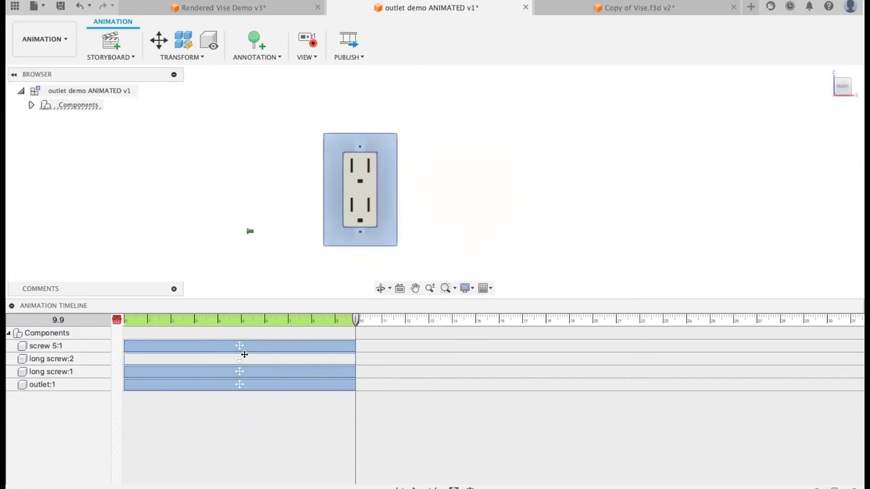
pyautogui.click(244, 352)
pyautogui.press('Delete')
pyautogui.click(243, 352)
pyautogui.press('Delete')
pyautogui.click(244, 356)
pyautogui.press('Delete')
pyautogui.click(243, 349)
pyautogui.press('Delete')
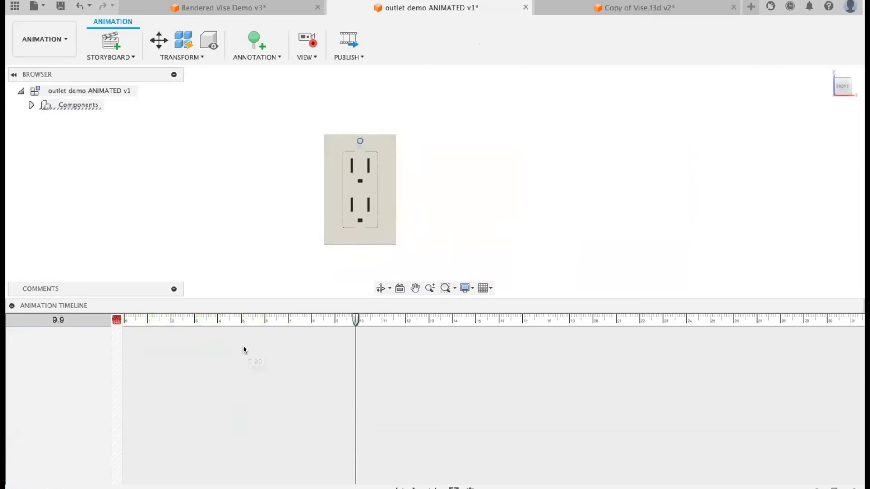
# - Expand the outlet's Components folder and delete the camera view action recorded by orbiting from the timeline
pyautogui.keyDown('shift'); pyautogui.moveTo(215, 179); pyautogui.dragTo(172, 186, button='middle'); pyautogui.keyUp('shift')
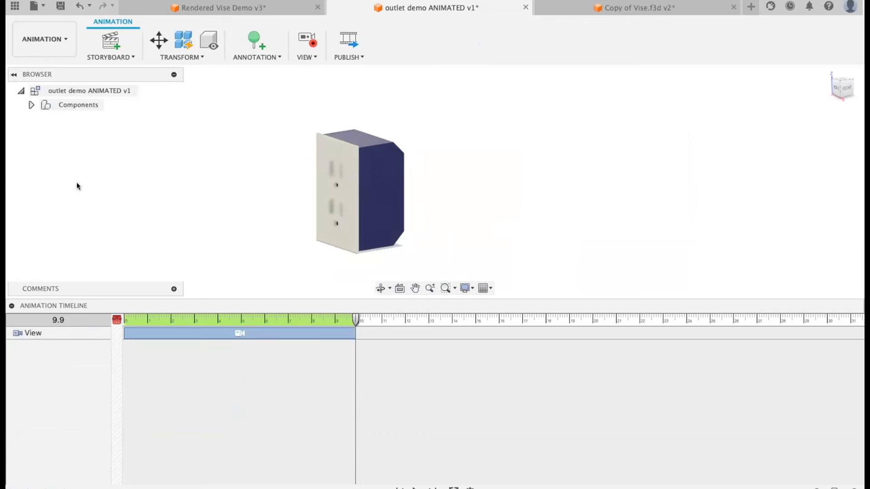
pyautogui.click(32, 105)
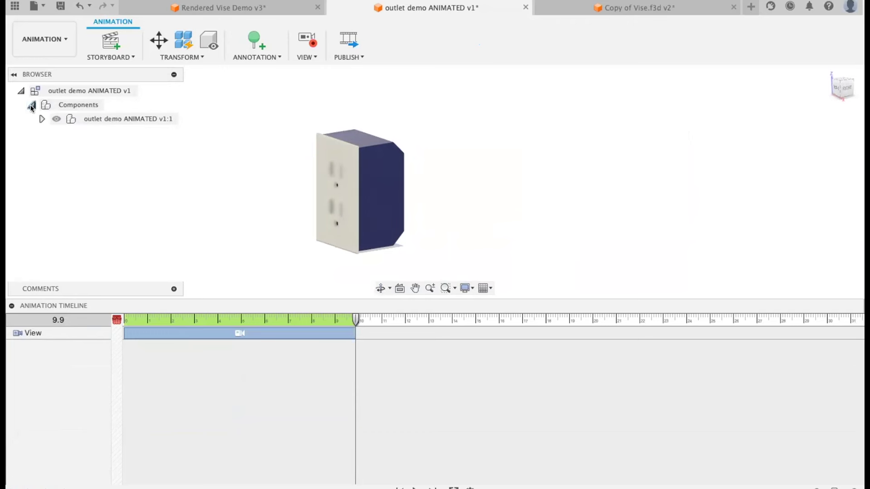
pyautogui.click(197, 334)
pyautogui.press('Delete')
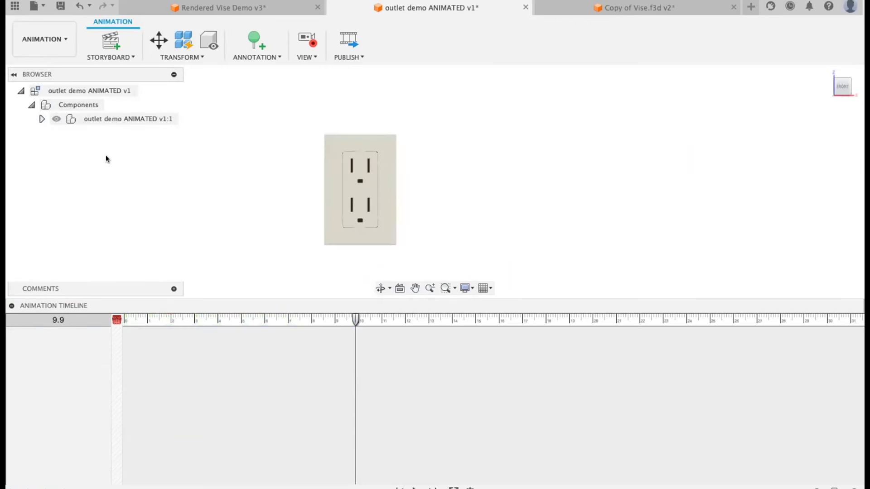
# - Auto-explode all outlet components from junction box:1 to short screw:2 and increase the explosion distance to spread them further apart
pyautogui.click(42, 118)
pyautogui.click(111, 104)
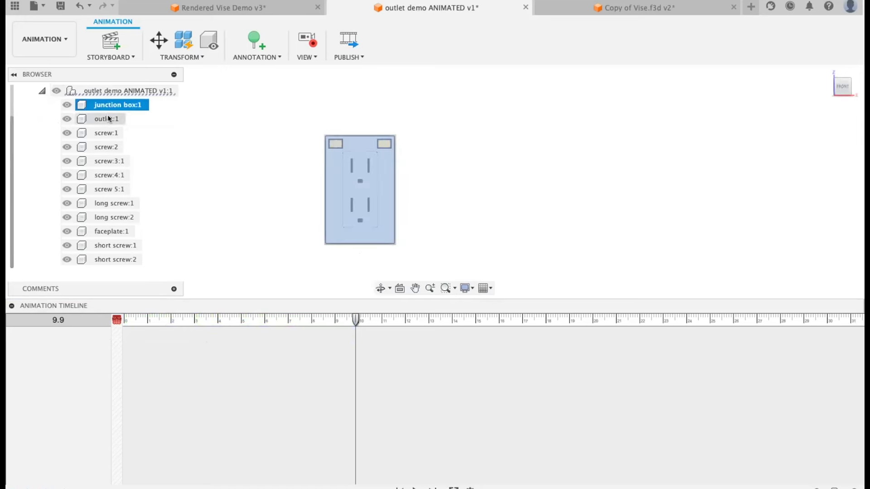
pyautogui.keyDown('shift'); pyautogui.click(102, 253); pyautogui.keyUp('shift')
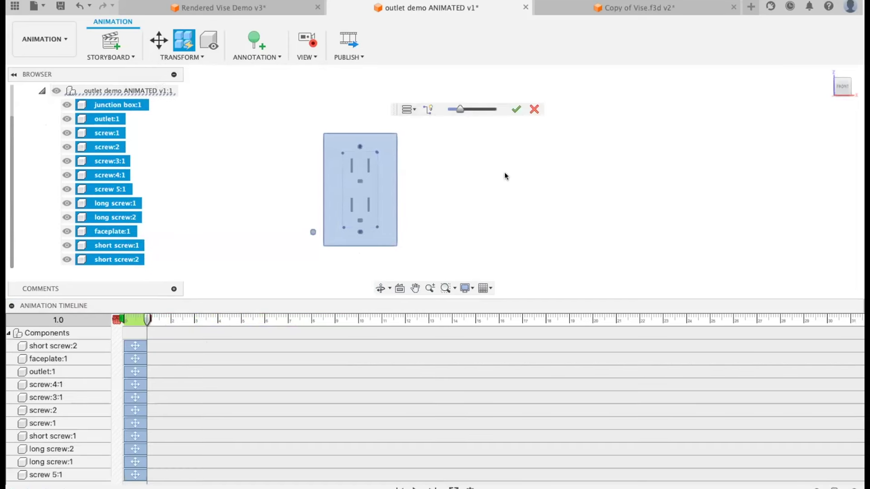
pyautogui.keyDown('shift'); pyautogui.moveTo(504, 175); pyautogui.dragTo(431, 197, button='middle'); pyautogui.keyUp('shift')
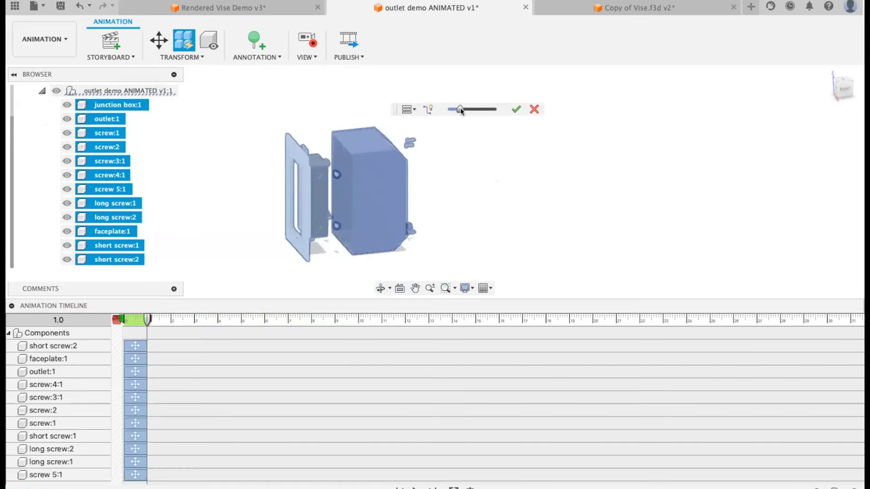
pyautogui.moveTo(461, 108); pyautogui.dragTo(483, 111)
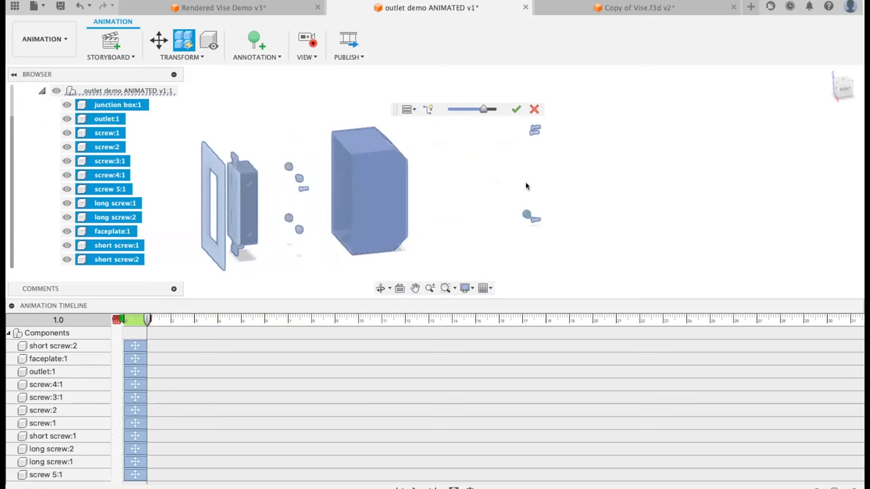
# - Try Sequential Explosion, return to One-Step Explosion with trail lines visible, and play back the confirmed explosion
pyautogui.click(413, 110)
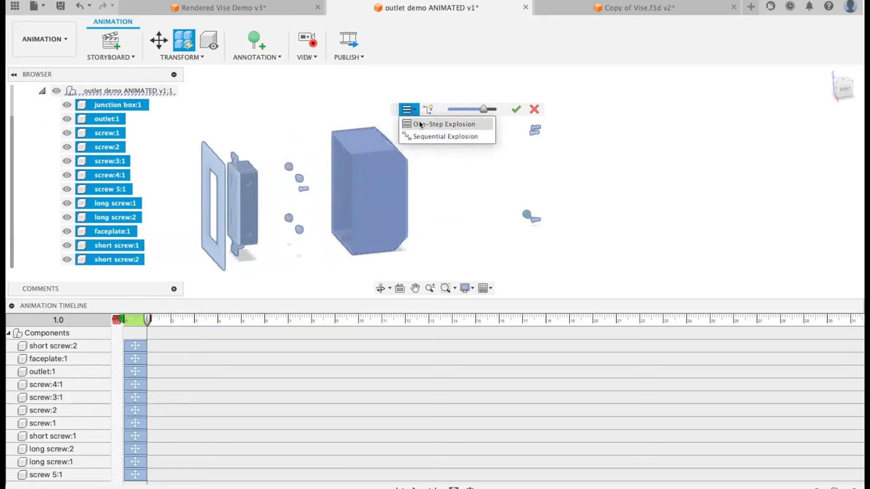
pyautogui.click(422, 137)
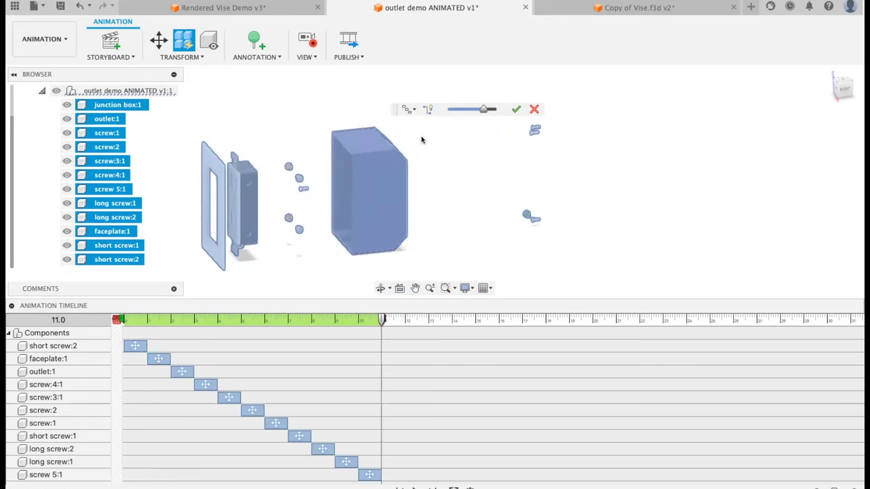
pyautogui.click(408, 110)
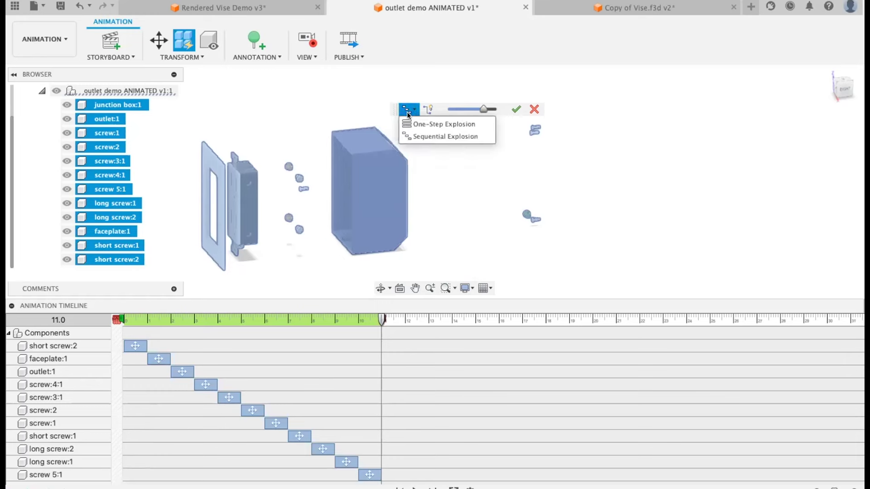
pyautogui.click(415, 122)
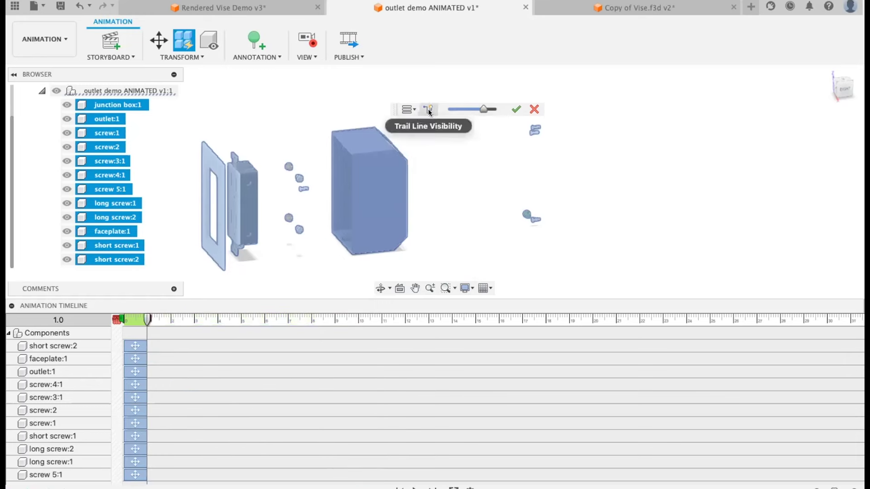
pyautogui.click(428, 109)
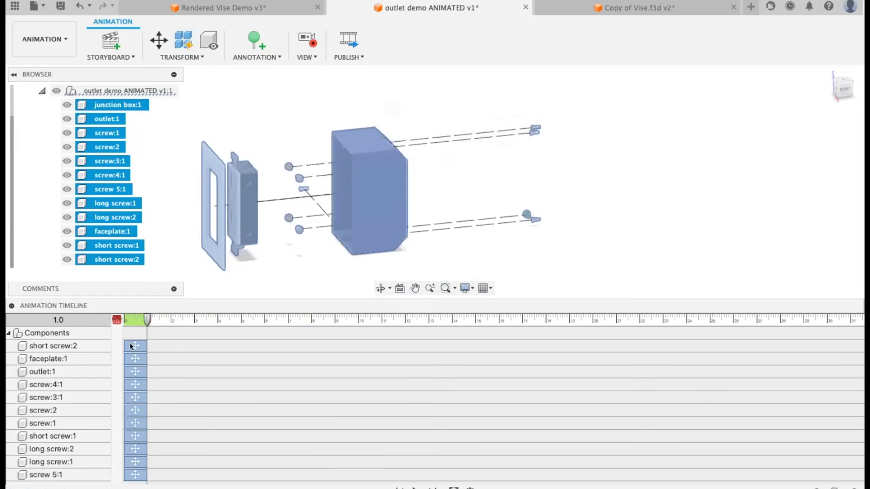
pyautogui.click(416, 488)
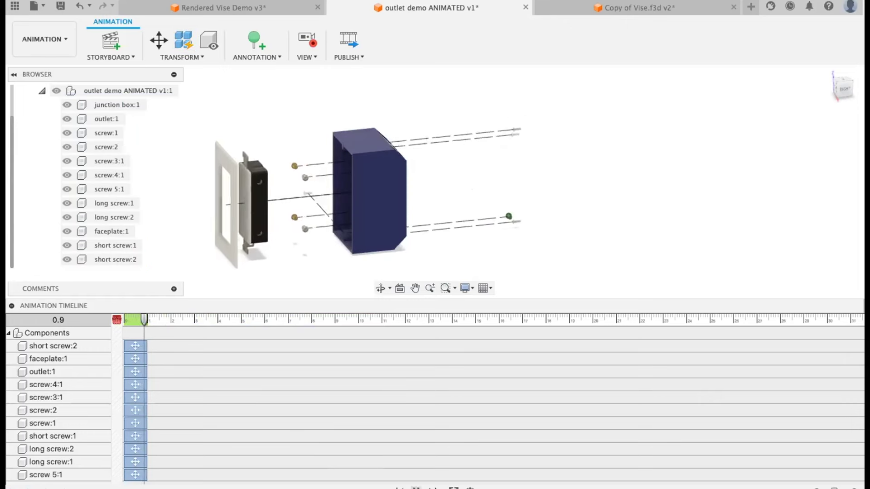
# - Extend all the component move actions together so they end at 6 seconds on the timeline, and play the animation
pyautogui.click(129, 345)
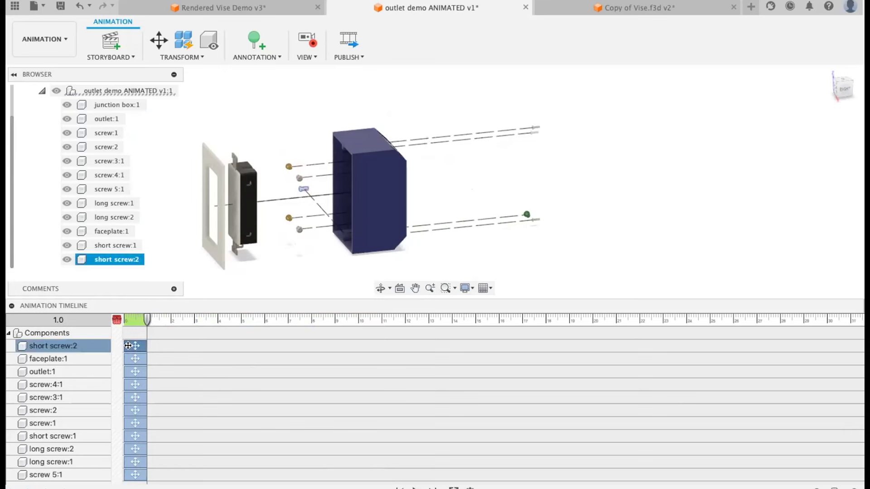
pyautogui.keyDown('shift'); pyautogui.click(131, 474); pyautogui.keyUp('shift')
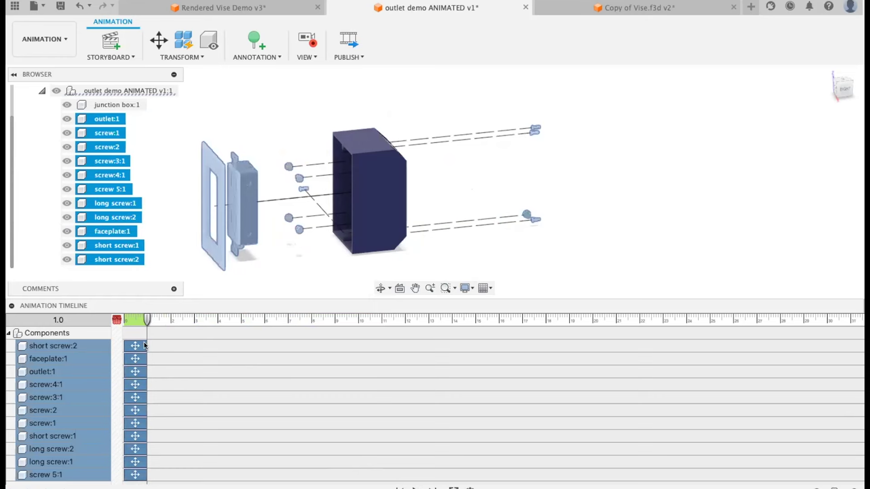
pyautogui.moveTo(143, 344); pyautogui.dragTo(265, 347)
pyautogui.click(416, 488)
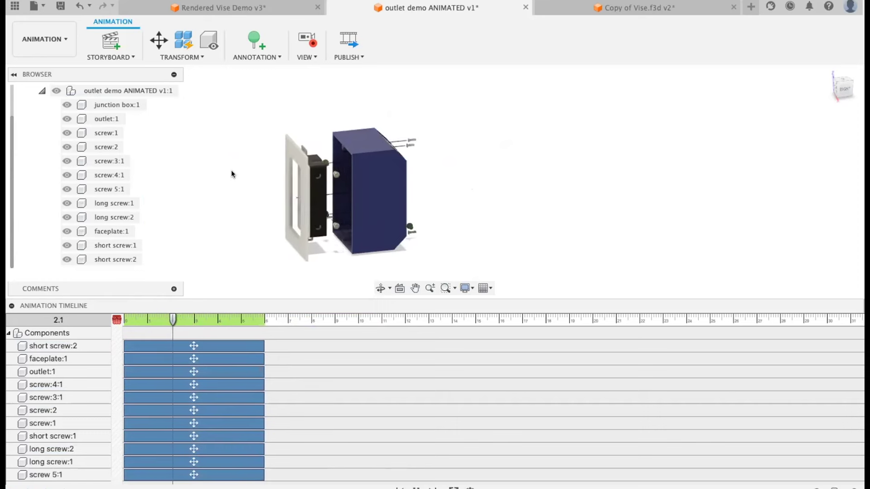
# - At 4.2 seconds, transform the faceplate by -10 mm in Y, further away from the receptacle
pyautogui.scroll(5, 236, 173)
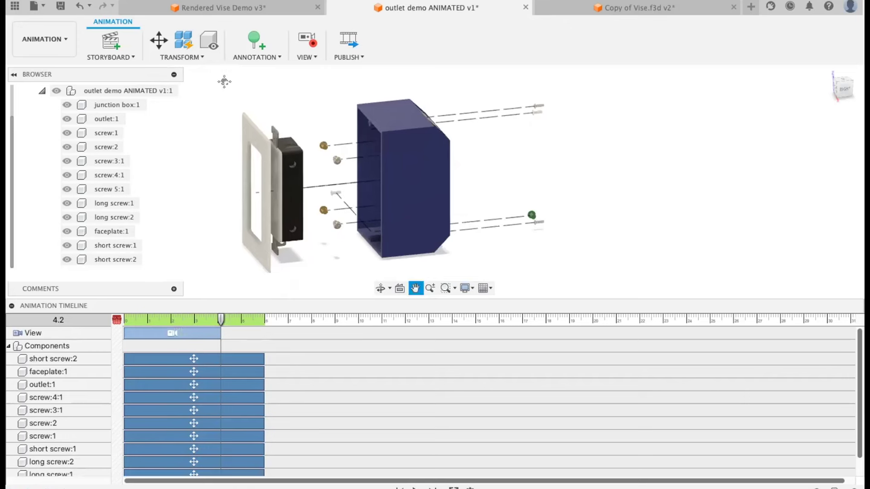
pyautogui.click(159, 39)
pyautogui.click(256, 116)
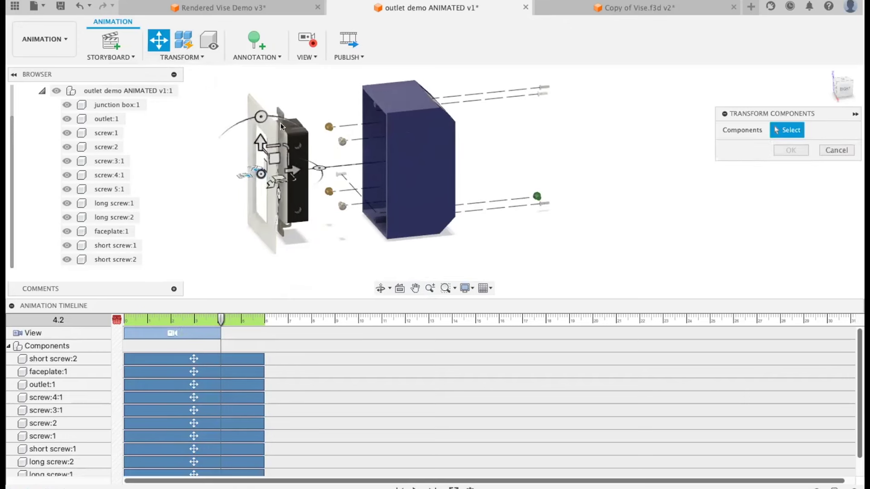
pyautogui.click(248, 113)
pyautogui.moveTo(288, 172); pyautogui.dragTo(261, 177)
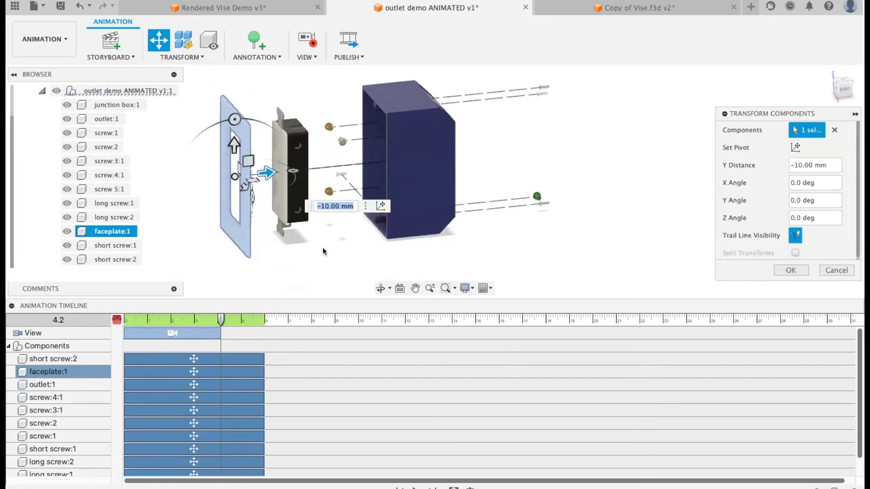
pyautogui.click(790, 269)
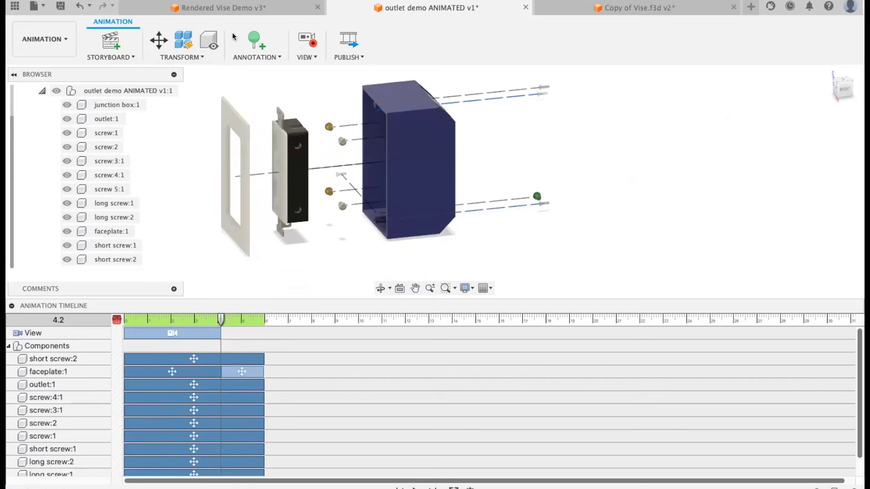
# - Transform long screw:2 and short screw:1 together by -155 mm in Y, to the front of the faceplate
pyautogui.click(158, 40)
pyautogui.click(539, 204)
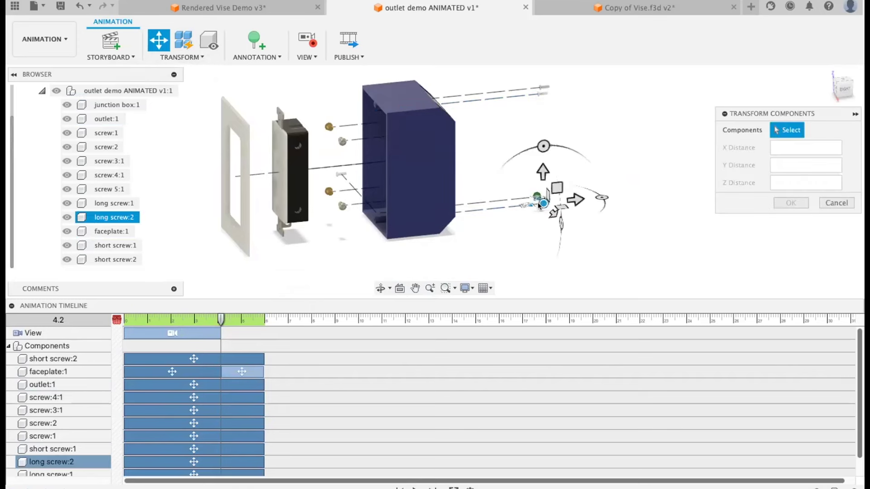
pyautogui.click(541, 94)
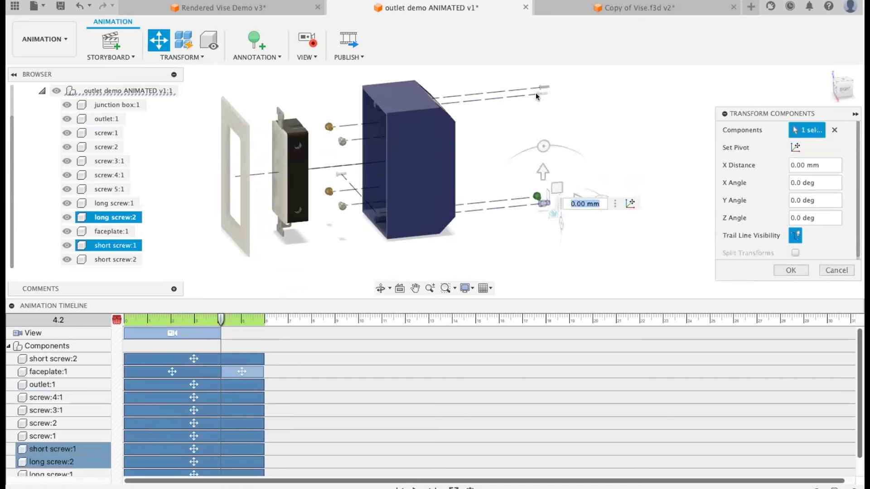
pyautogui.moveTo(570, 90); pyautogui.dragTo(162, 131)
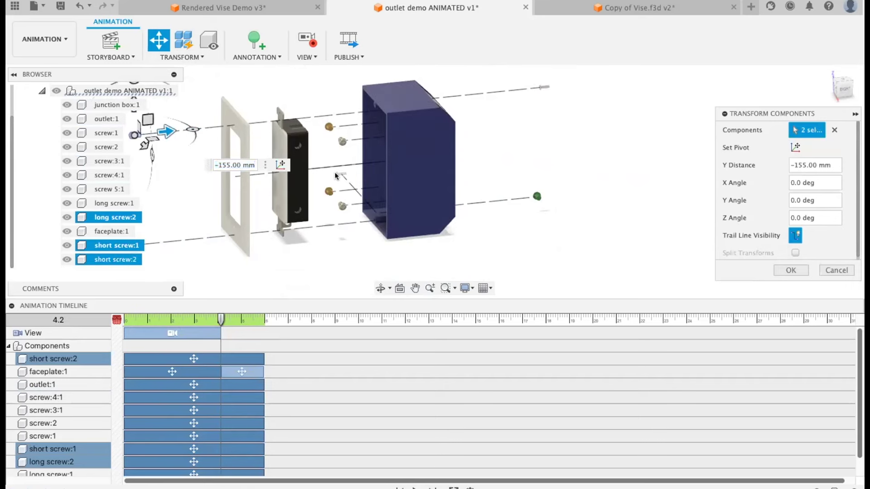
# - Move short screw:2 by -70 mm in Y and 45 mm in X so it sits in front of the faceplate
pyautogui.click(342, 174)
pyautogui.moveTo(366, 169); pyautogui.dragTo(188, 190)
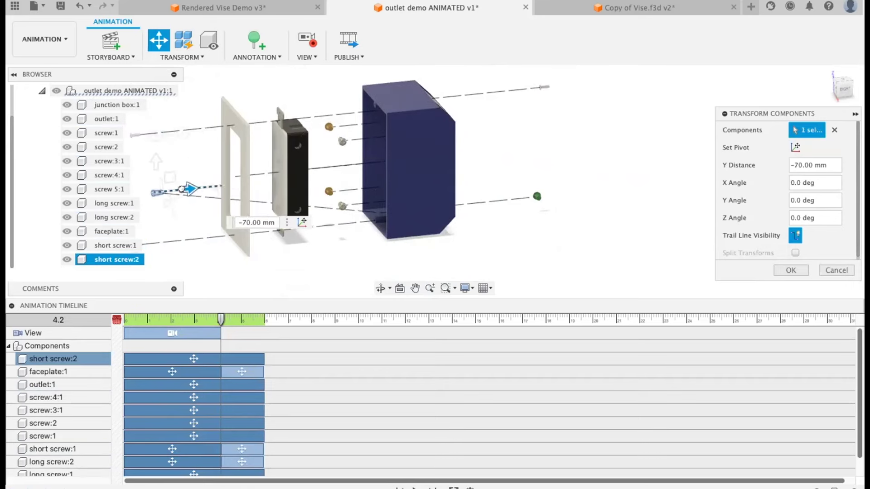
pyautogui.click(385, 261)
pyautogui.keyDown('shift'); pyautogui.moveTo(384, 260); pyautogui.dragTo(433, 259, button='middle'); pyautogui.keyUp('shift')
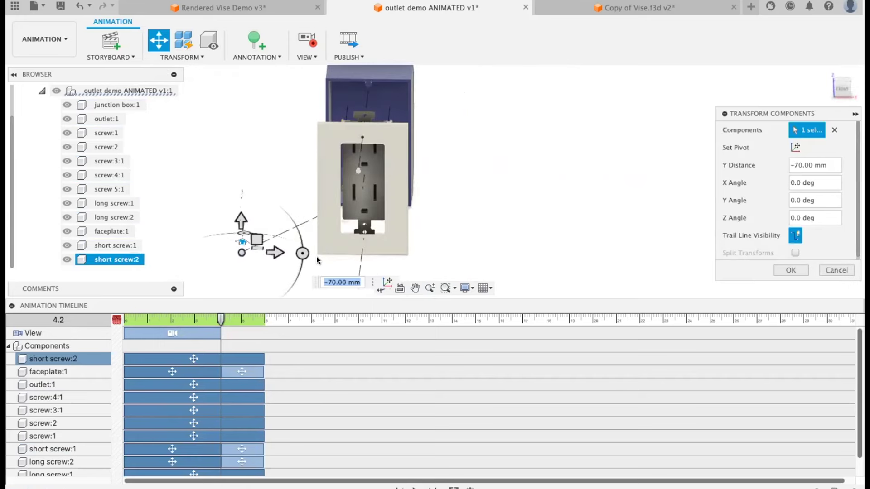
pyautogui.moveTo(271, 253); pyautogui.dragTo(393, 253)
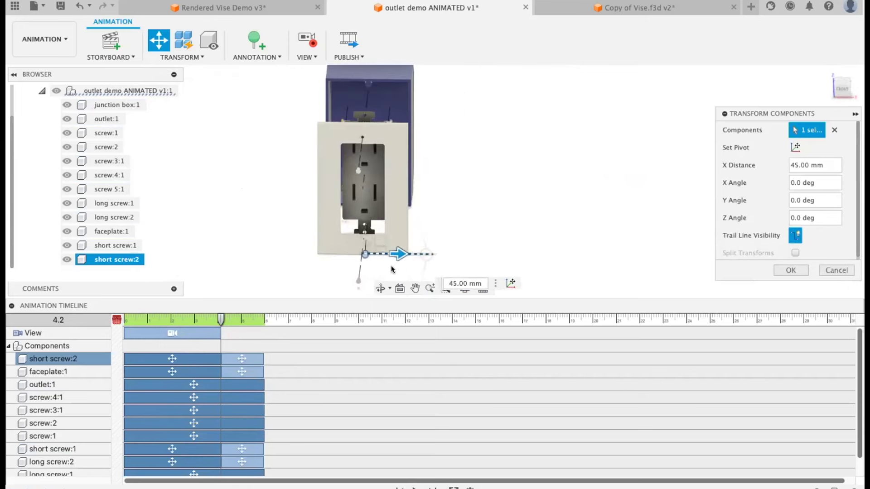
pyautogui.keyDown('shift'); pyautogui.moveTo(506, 206); pyautogui.dragTo(433, 217, button='middle'); pyautogui.keyUp('shift')
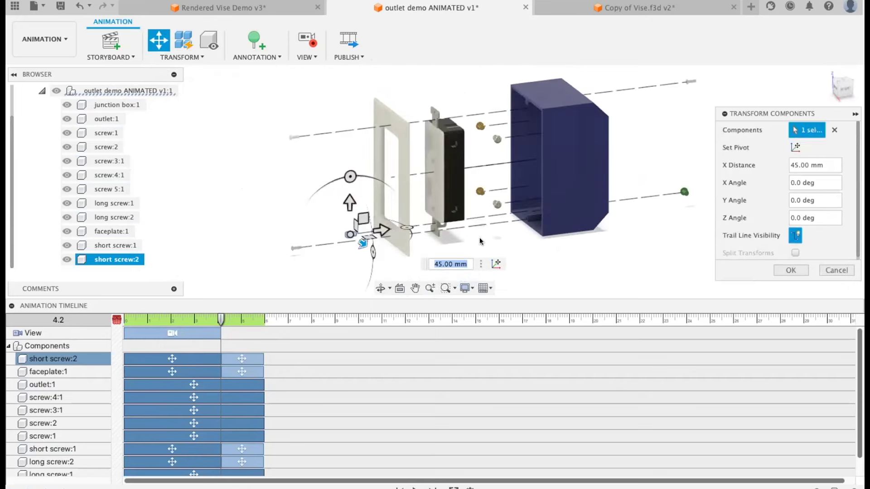
pyautogui.keyDown('shift'); pyautogui.moveTo(482, 240); pyautogui.dragTo(480, 263, button='middle'); pyautogui.keyUp('shift')
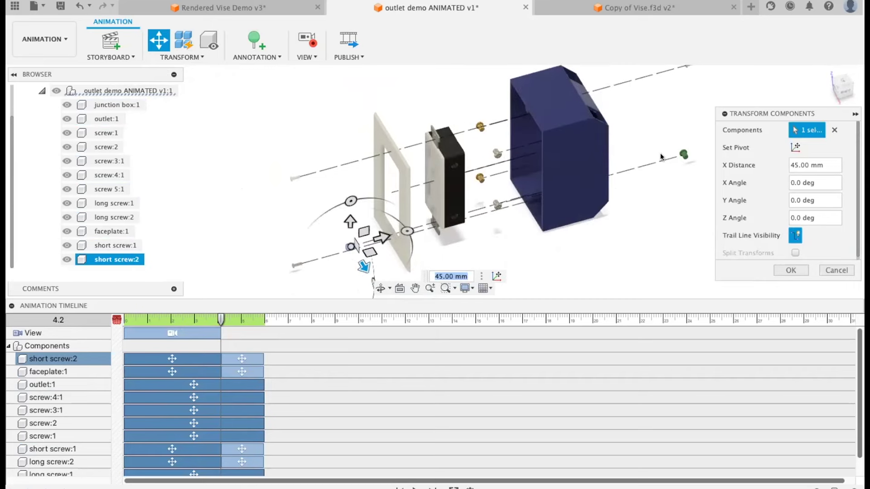
# - Move long screw:1 in front of the faceplate, and pull screw:3:1 and screw:4:1 forward and sideways out of the junction box
pyautogui.click(678, 94)
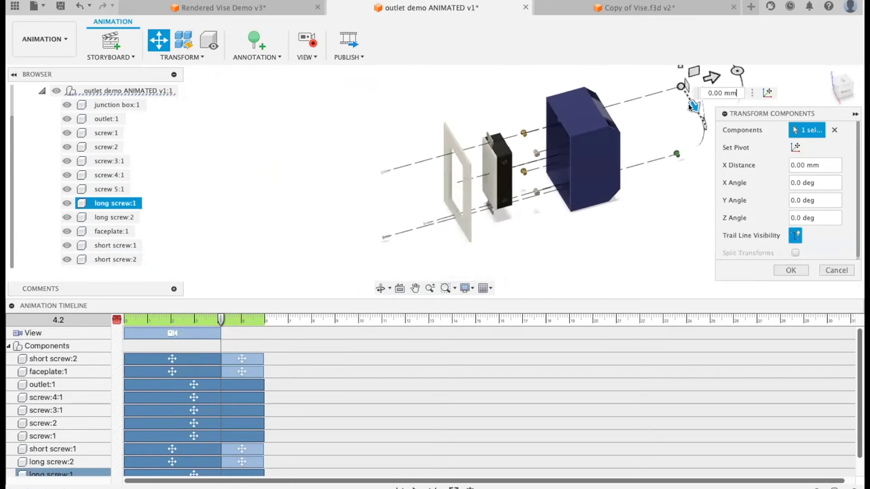
pyautogui.moveTo(709, 78); pyautogui.dragTo(529, 102)
pyautogui.click(523, 132)
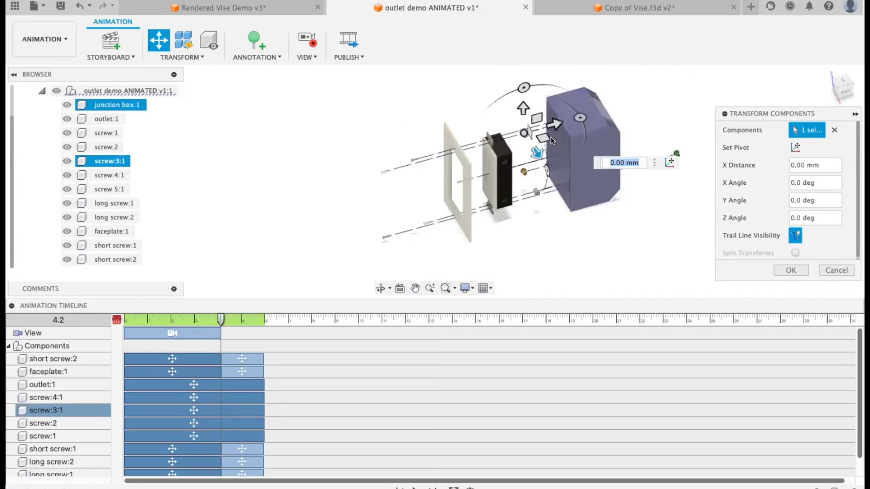
pyautogui.moveTo(530, 143); pyautogui.dragTo(494, 100)
pyautogui.click(524, 171)
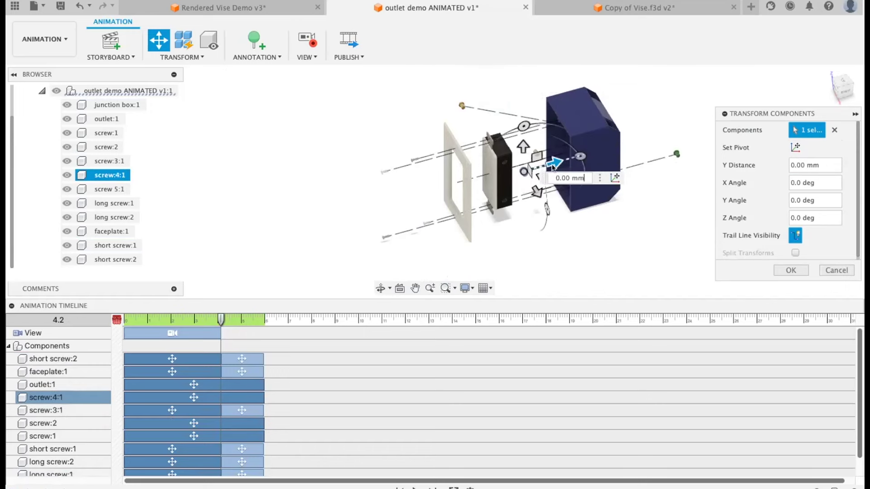
pyautogui.moveTo(517, 174); pyautogui.dragTo(471, 167)
# - Move screw:1 and screw:2 together out to the opposite side of the assembly and -20 mm in Y
pyautogui.click(536, 153)
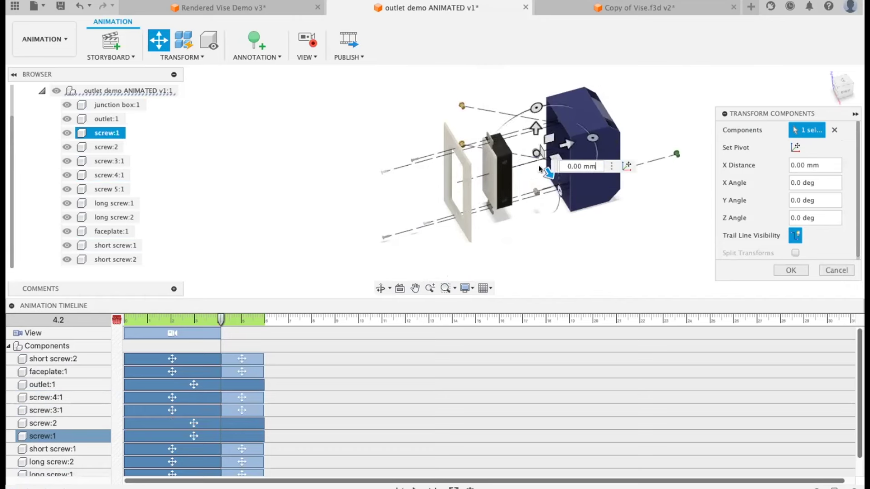
pyautogui.keyDown('ctrl'); pyautogui.click(539, 193); pyautogui.keyUp('ctrl')
pyautogui.moveTo(550, 211); pyautogui.dragTo(578, 251)
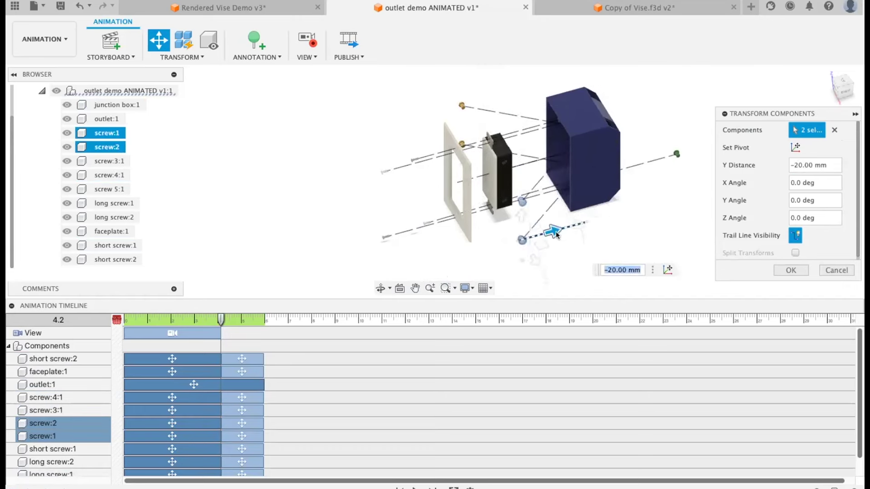
# - Move the green screw 5:1 from behind the junction box to the front of the assembly and finish the transform
pyautogui.click(677, 154)
pyautogui.moveTo(708, 145); pyautogui.dragTo(470, 140)
pyautogui.click(663, 95)
pyautogui.keyDown('shift'); pyautogui.moveTo(664, 96); pyautogui.dragTo(711, 115, button='middle'); pyautogui.keyUp('shift')
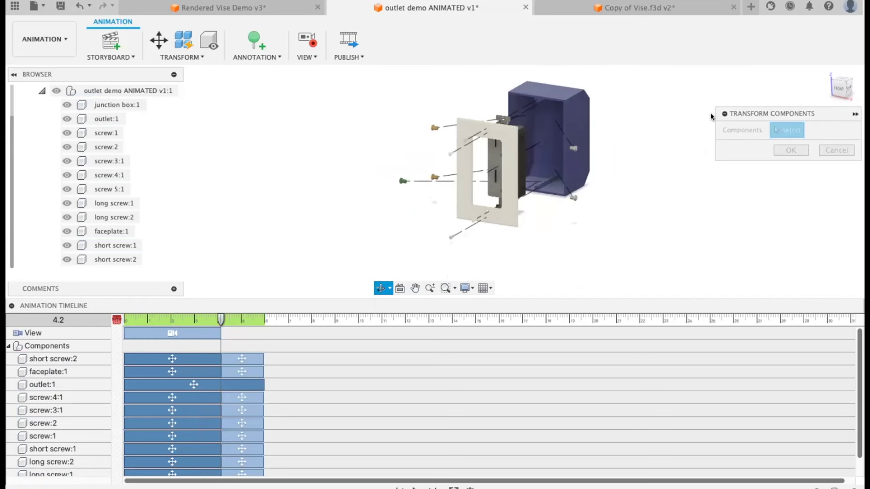
pyautogui.click(789, 148)
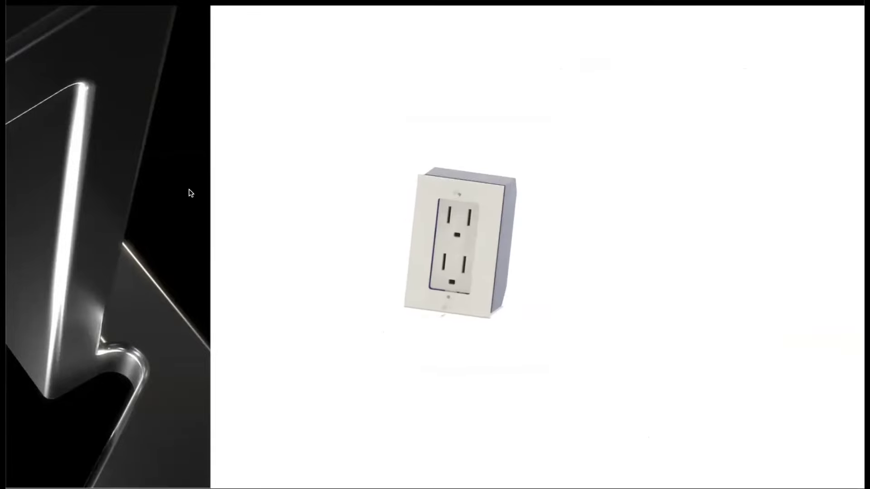
pyautogui.press('Right')
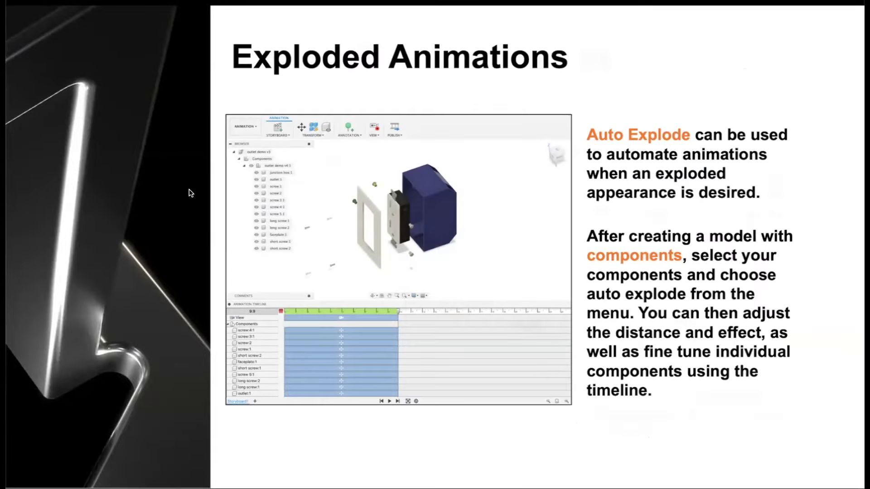
pyautogui.press('Right')
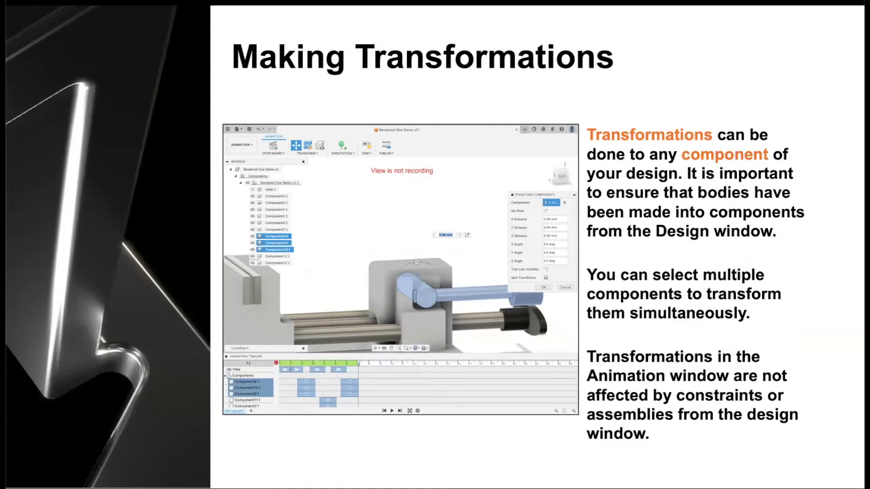
pyautogui.press('Left')
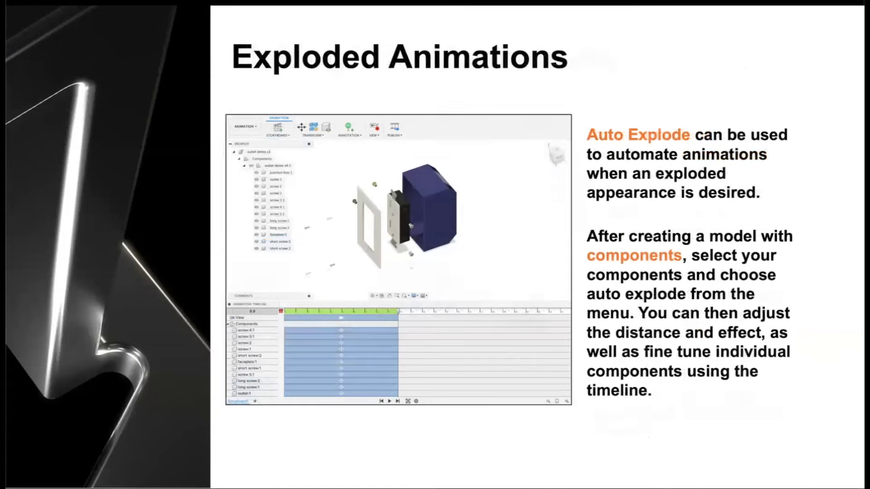
pyautogui.press('Left')
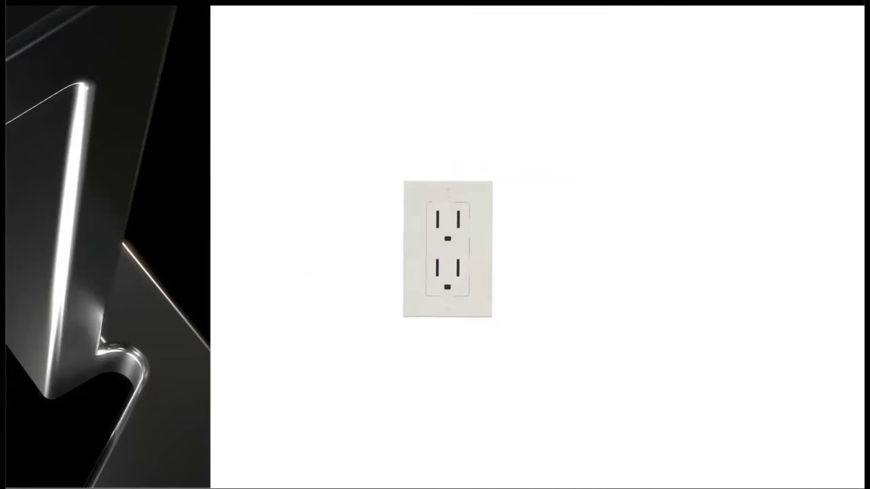
pyautogui.press('Right')
pyautogui.press('Right')
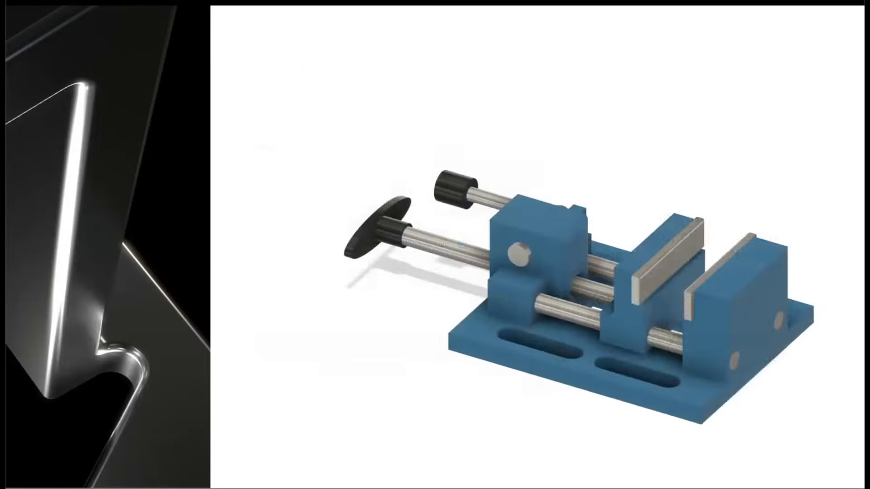